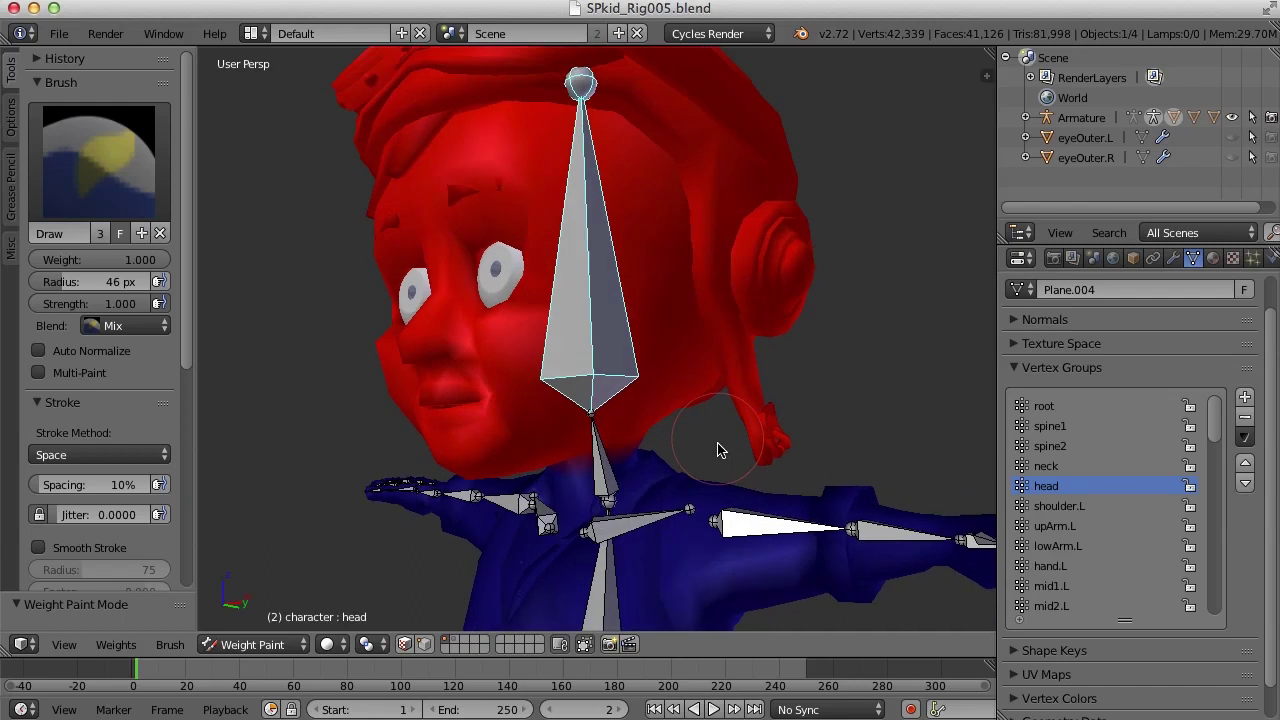
# - Select the neck bone, then assign the edge loop around the middle of the neck to the neck vertex group at weight 1.000
pyautogui.rightClick(576, 398)
pyautogui.moveTo(576, 398); pyautogui.dragTo(813, 395, button='middle')
pyautogui.scroll(3, 830, 402)
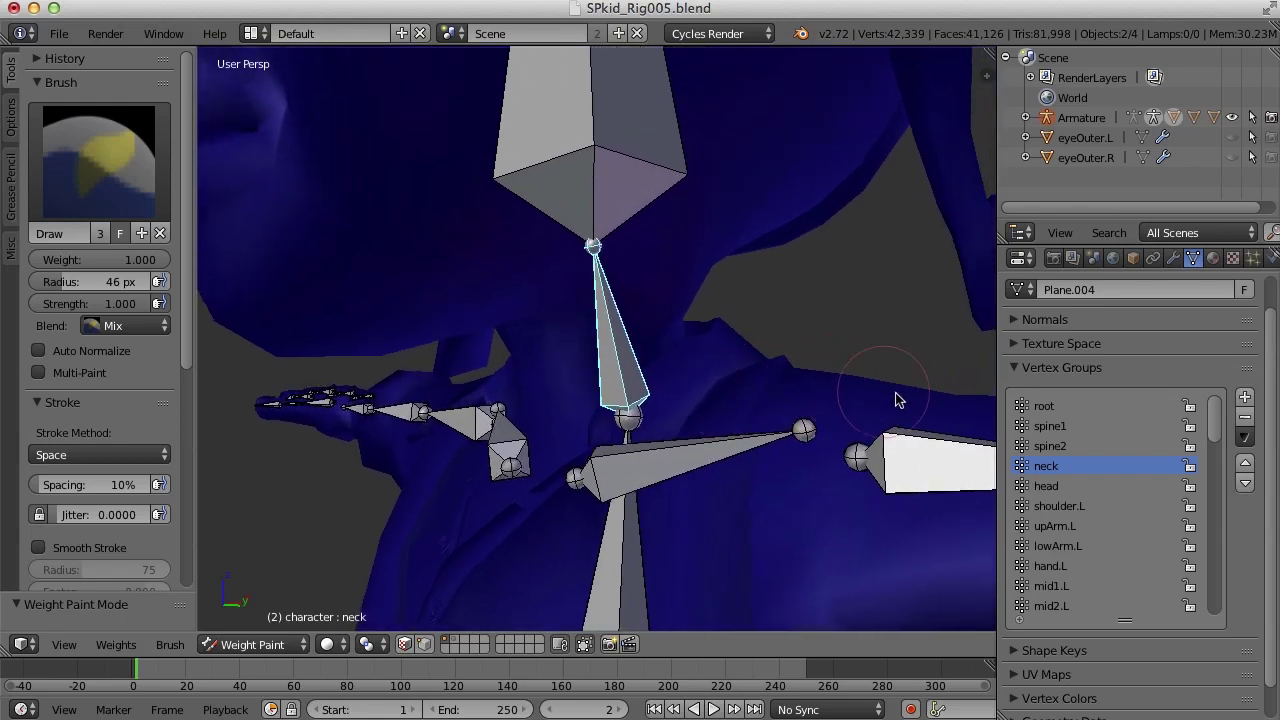
pyautogui.moveTo(591, 400)
pyautogui.mouseDown(button='middle')
pyautogui.moveTo(694, 391)
pyautogui.moveTo(686, 363)
pyautogui.moveTo(618, 372)
pyautogui.moveTo(686, 380)
pyautogui.moveTo(662, 400)
pyautogui.moveTo(708, 402)
pyautogui.moveTo(589, 336)
pyautogui.mouseUp(button='middle')
pyautogui.press('Tab')
pyautogui.press('a')
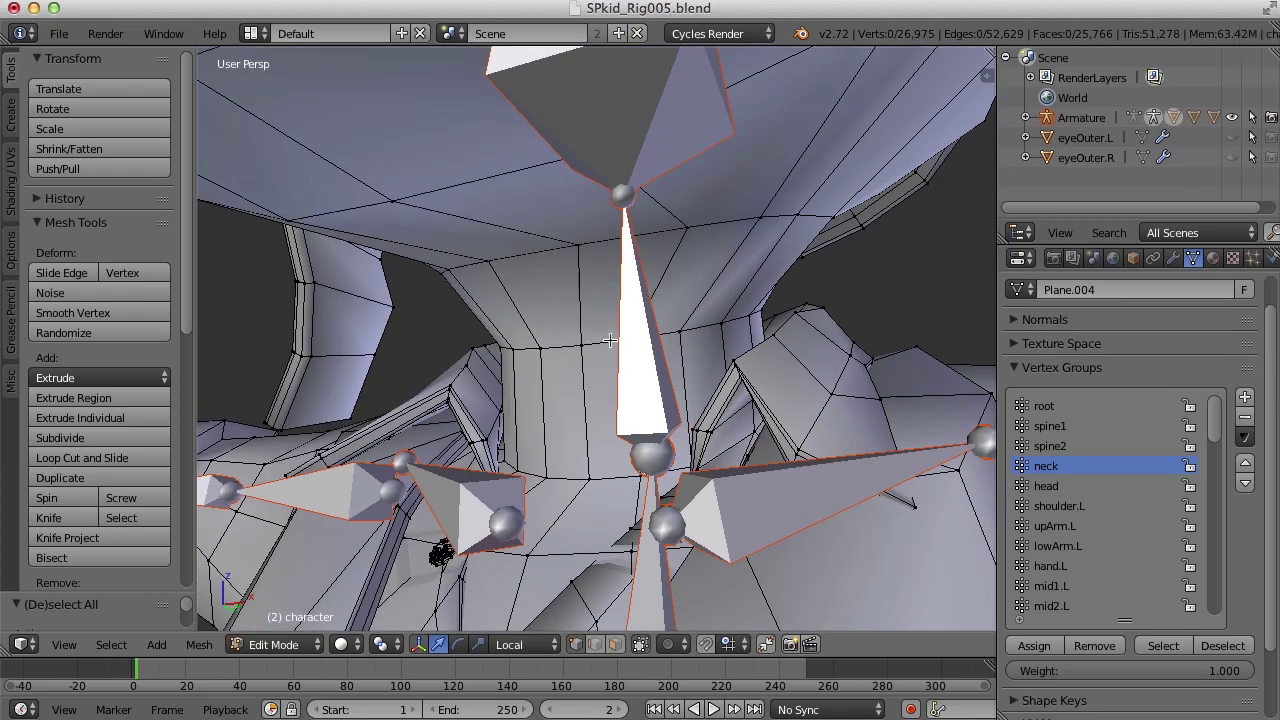
pyautogui.keyDown('alt'); pyautogui.rightClick(604, 341); pyautogui.keyUp('alt')
pyautogui.moveTo(710, 360); pyautogui.dragTo(704, 366, button='middle')
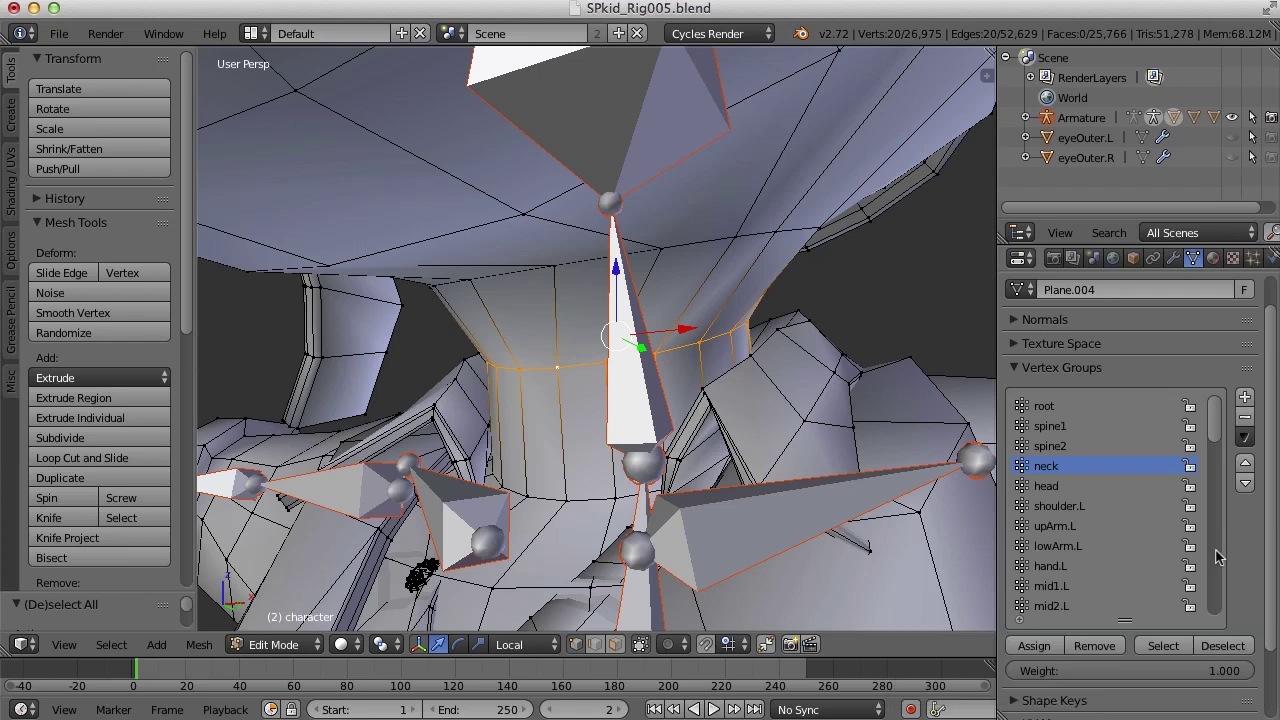
pyautogui.click(1036, 648)
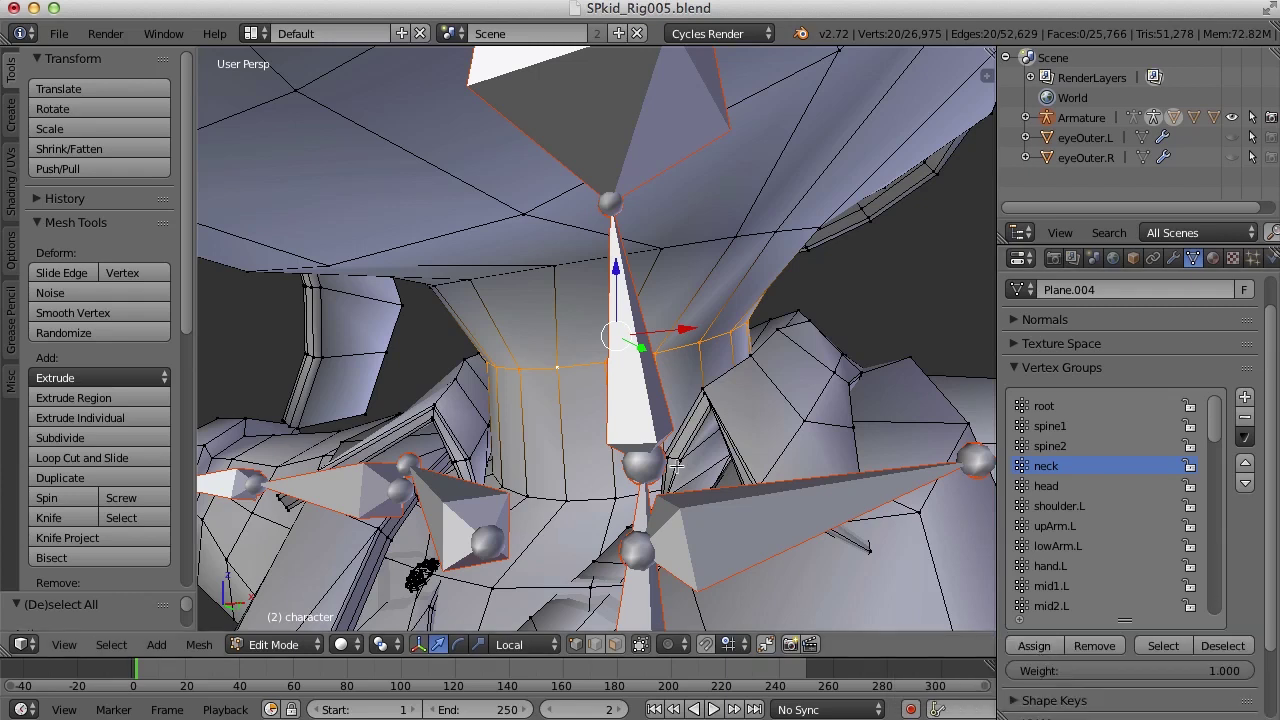
# - Compare the neck group's weights in Weight Paint mode with the selected edge loop in Edit Mode
pyautogui.hotkey('ctrl', 'Tab')
pyautogui.moveTo(751, 420)
pyautogui.mouseDown(button='middle')
pyautogui.moveTo(660, 423)
pyautogui.moveTo(834, 429)
pyautogui.moveTo(811, 414)
pyautogui.moveTo(702, 420)
pyautogui.moveTo(723, 429)
pyautogui.mouseUp(button='middle')
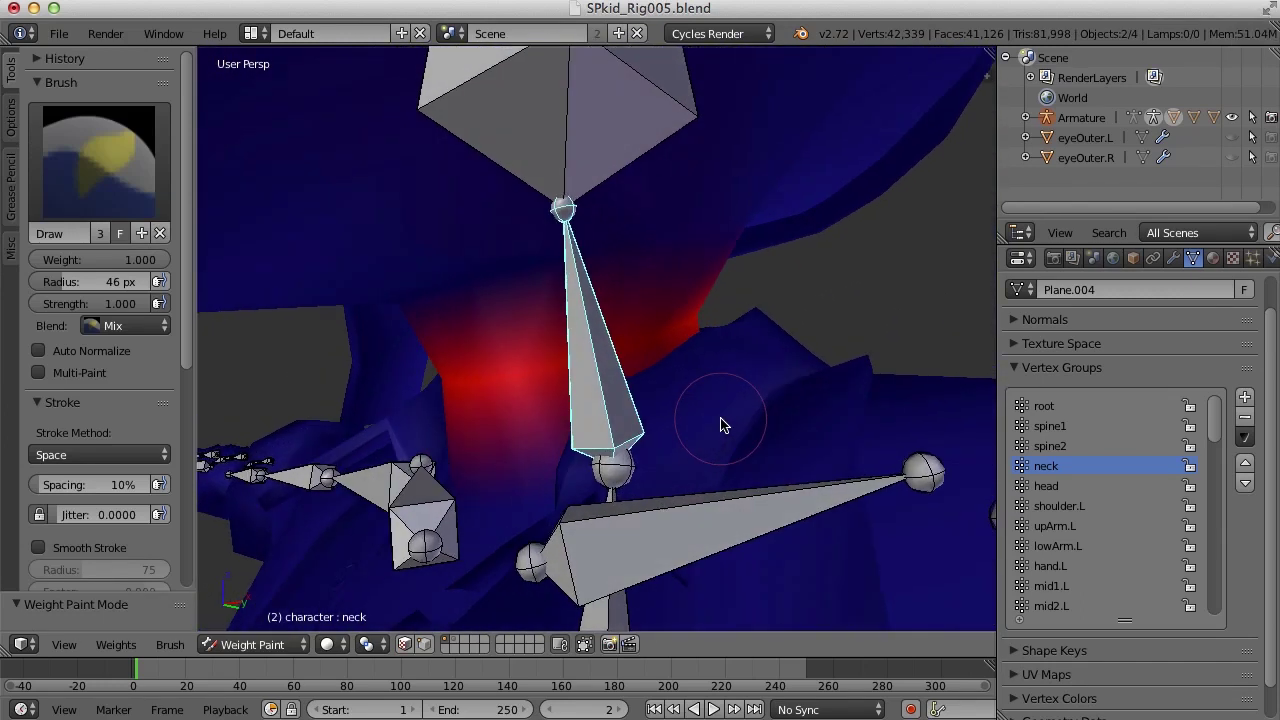
pyautogui.press('Tab')
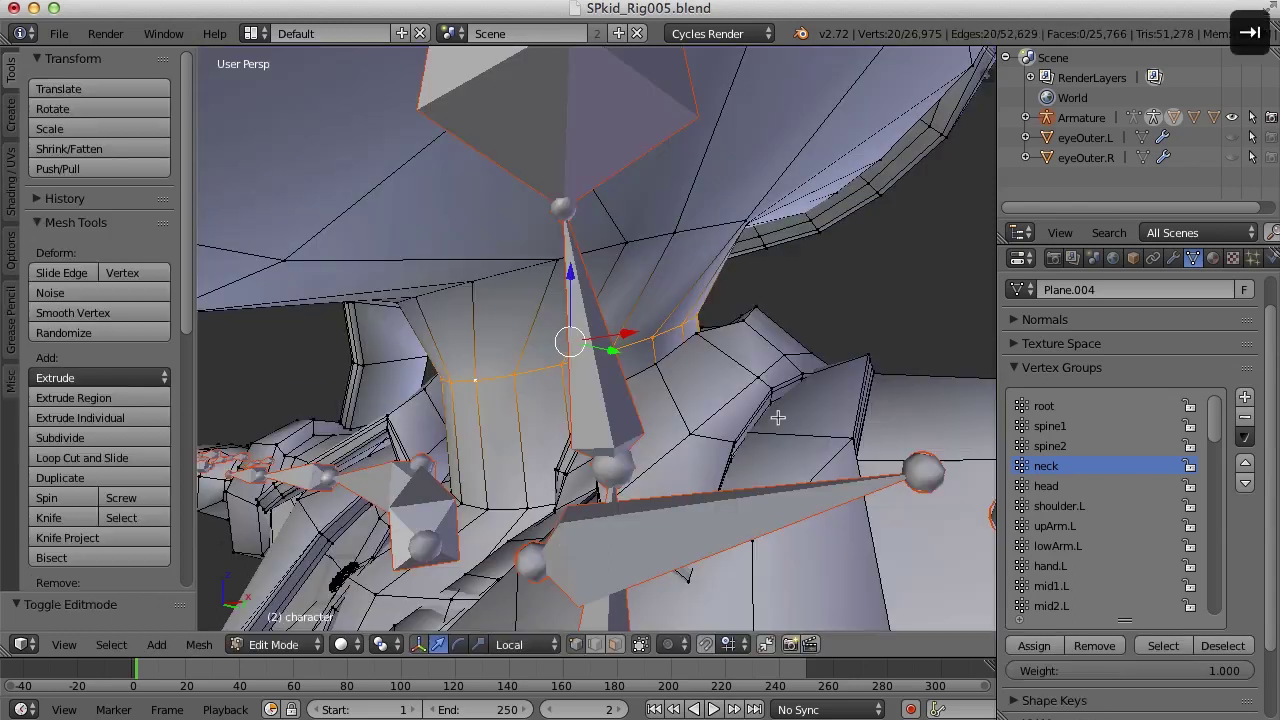
pyautogui.press('Tab')
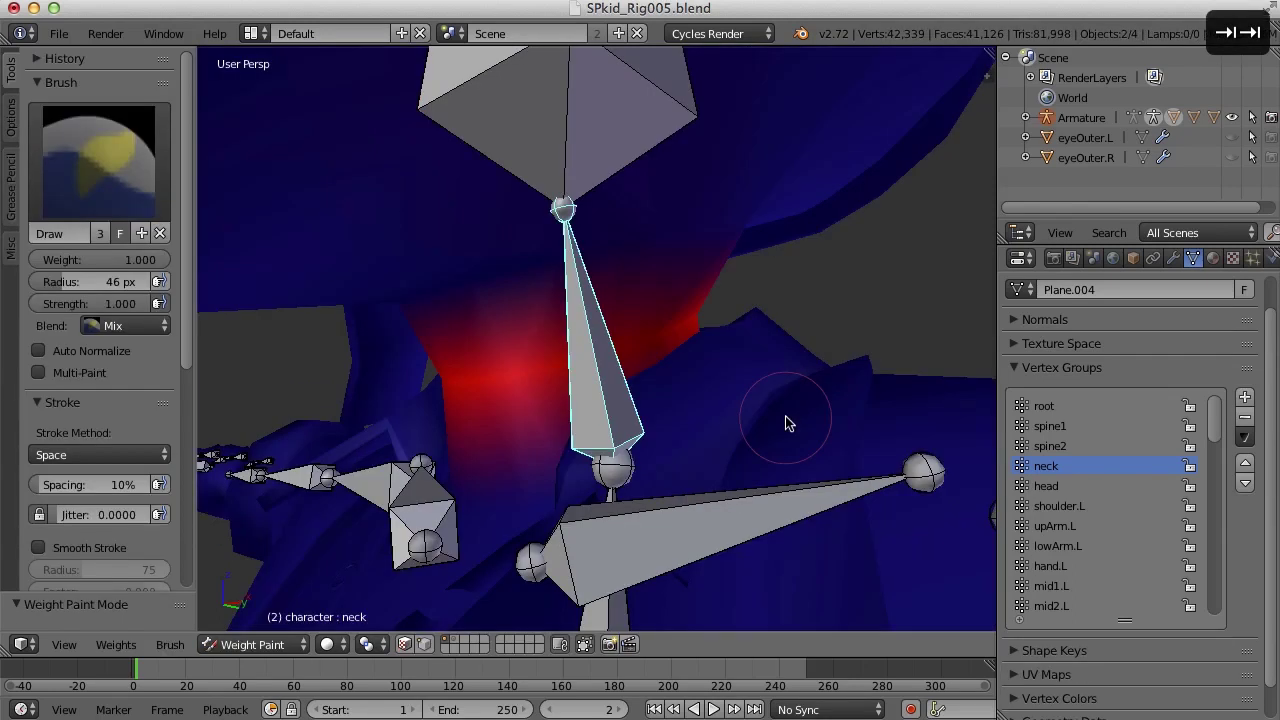
pyautogui.press('Tab')
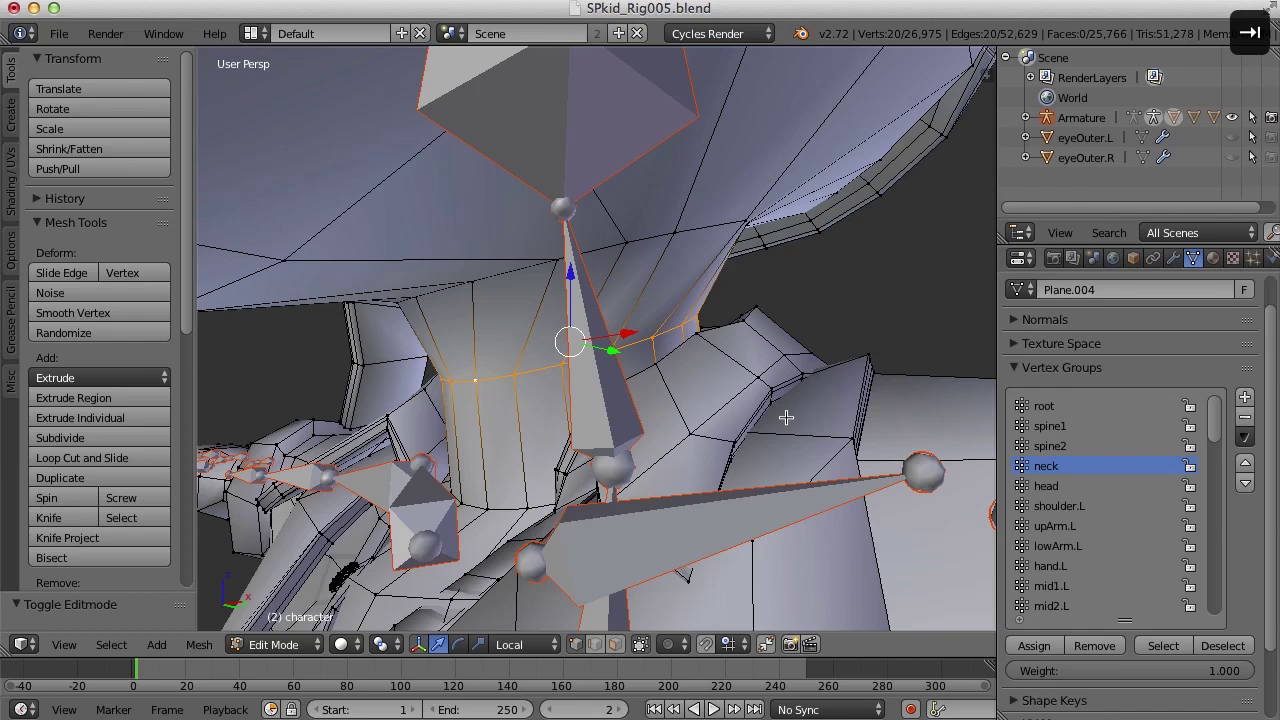
pyautogui.press('Tab')
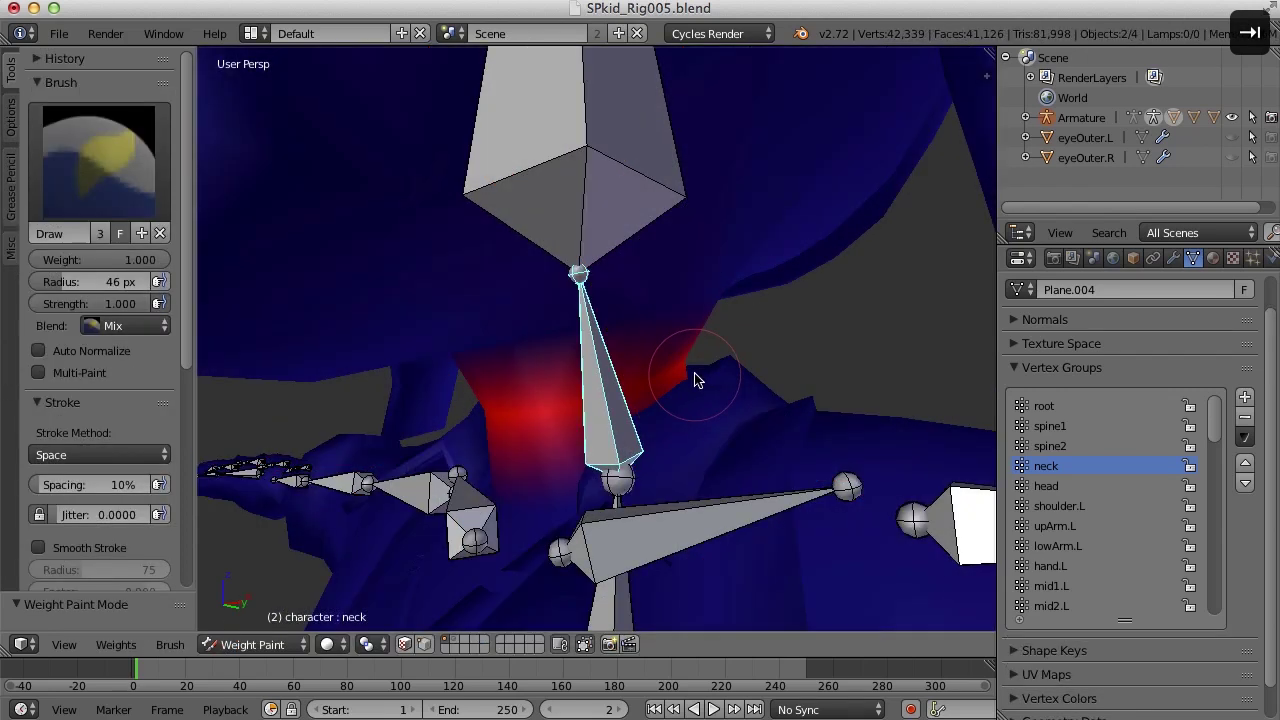
# - Assign the edge loop where the neck meets the head to the neck vertex group at weight 0.5, returning to Weight Paint mode
pyautogui.press('Tab')
pyautogui.moveTo(673, 334); pyautogui.dragTo(660, 290, button='middle')
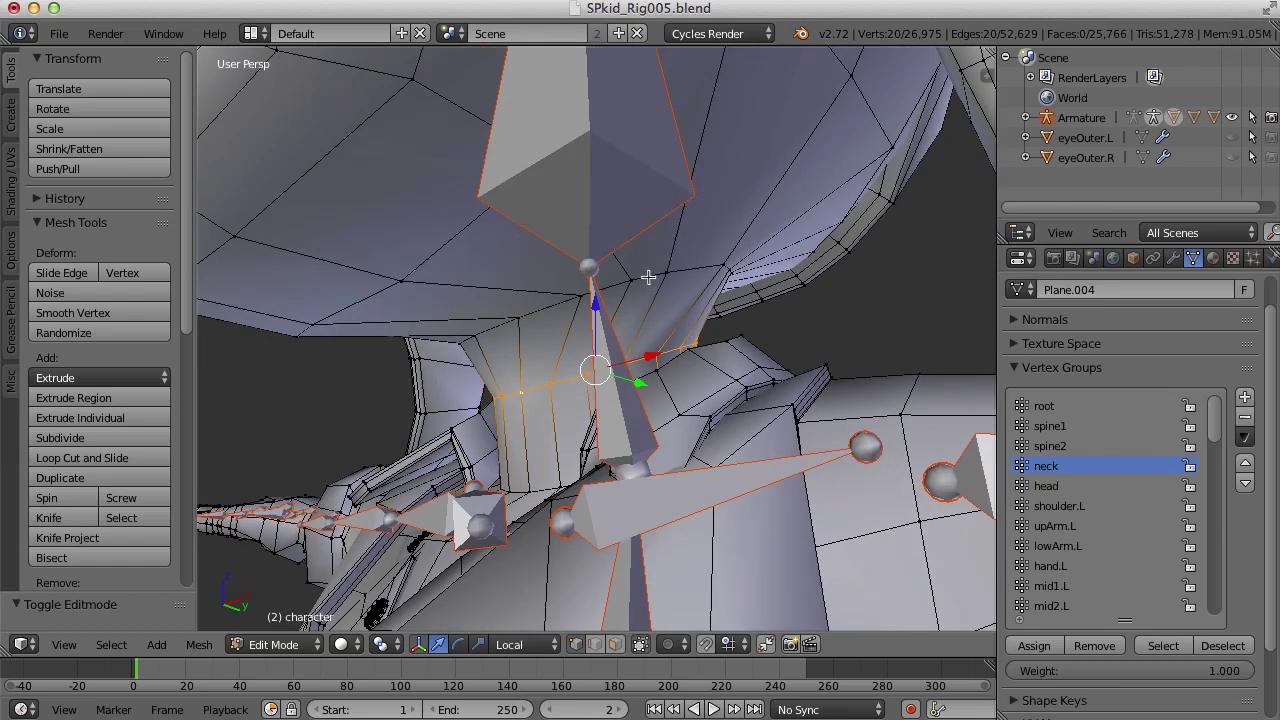
pyautogui.press('a')
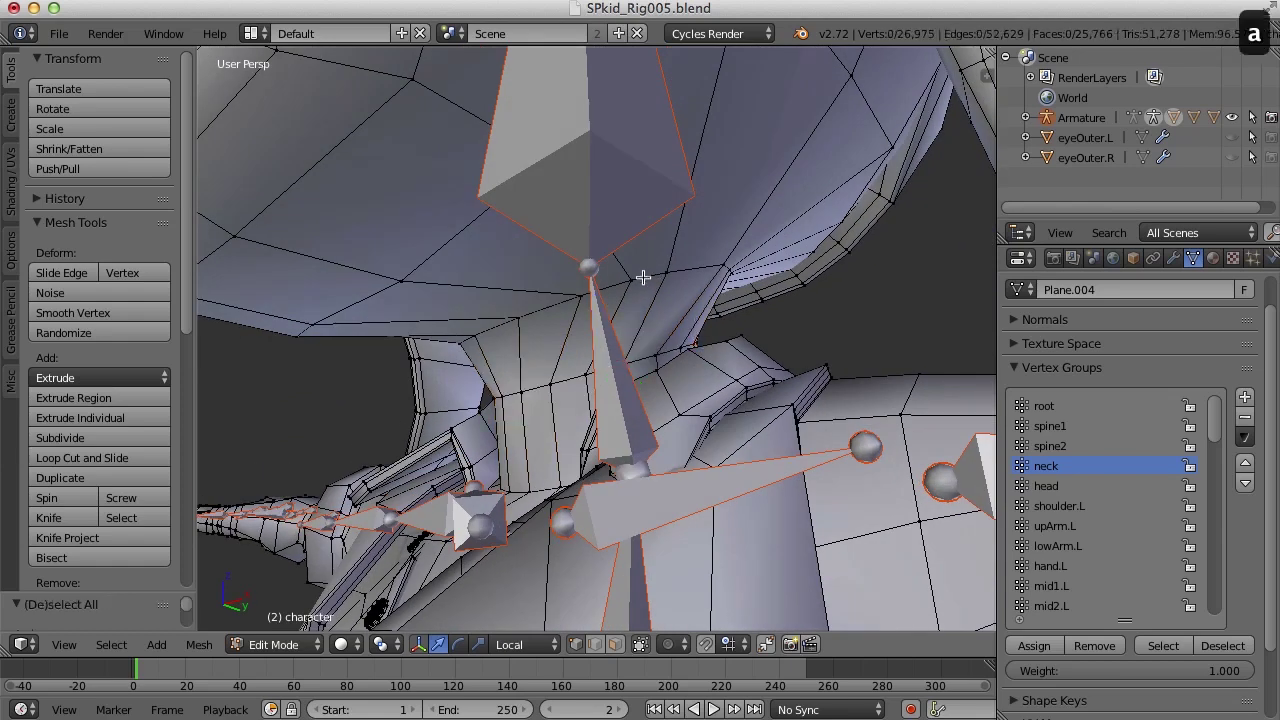
pyautogui.keyDown('alt'); pyautogui.rightClick(649, 277); pyautogui.keyUp('alt')
pyautogui.moveTo(749, 303)
pyautogui.mouseDown(button='middle')
pyautogui.moveTo(654, 331)
pyautogui.moveTo(754, 323)
pyautogui.mouseUp(button='middle')
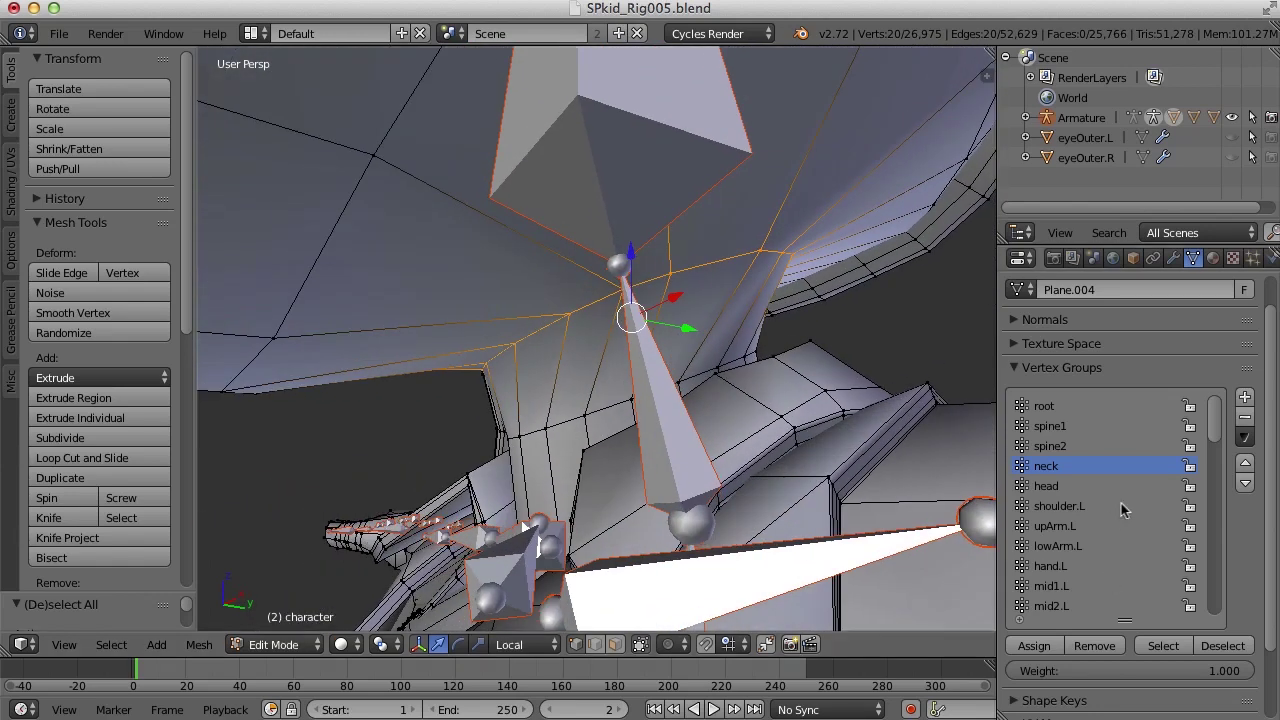
pyautogui.click(1216, 670)
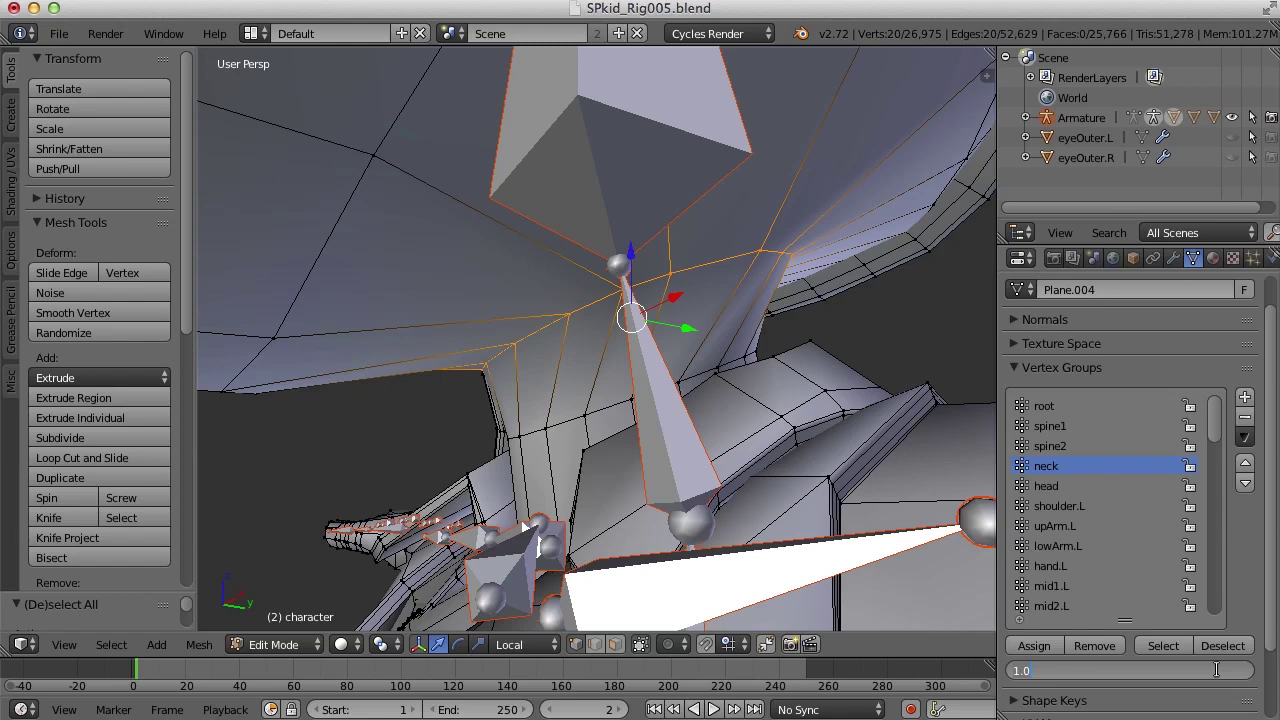
pyautogui.write('.5')
pyautogui.press('Return')
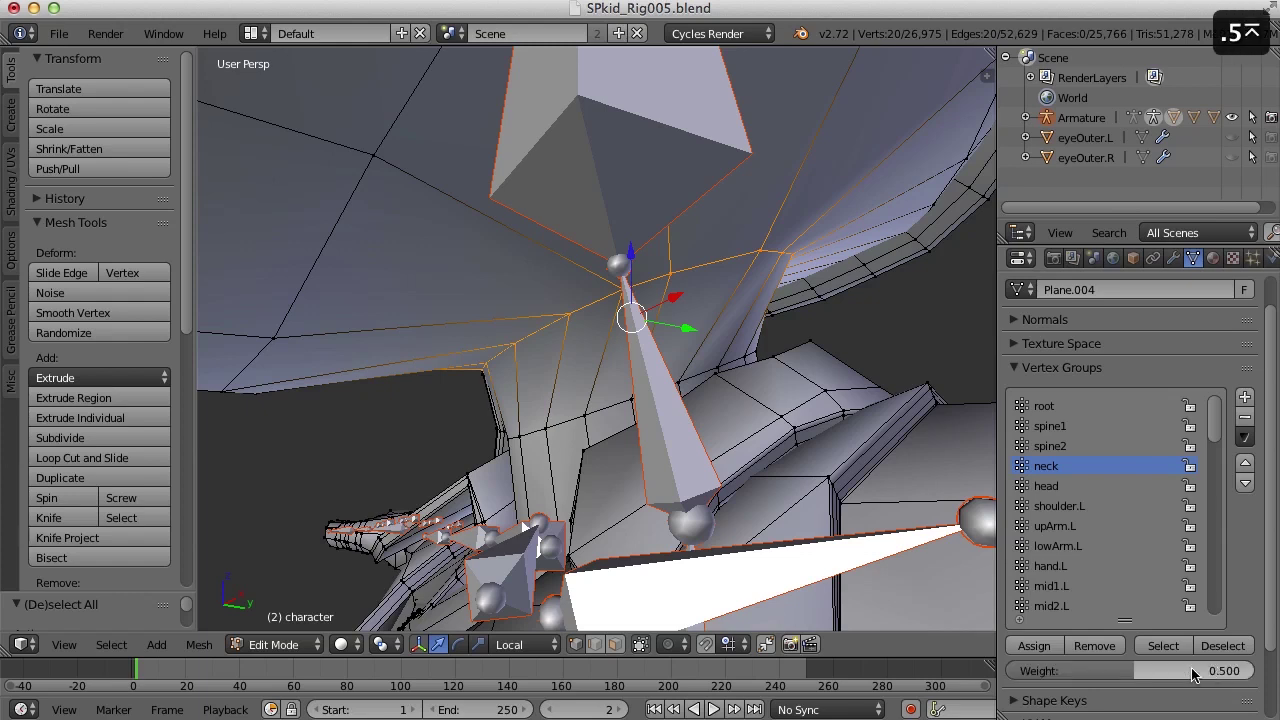
pyautogui.click(1035, 646)
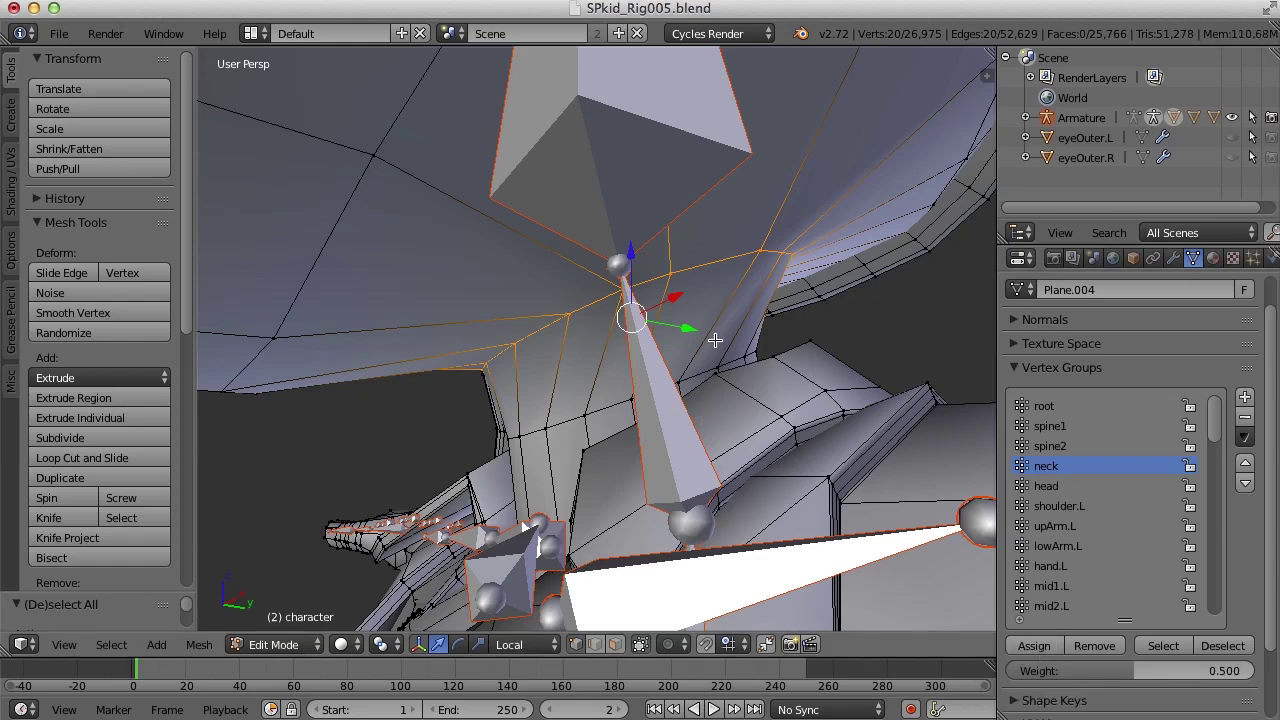
pyautogui.hscroll(10, 749, 337)
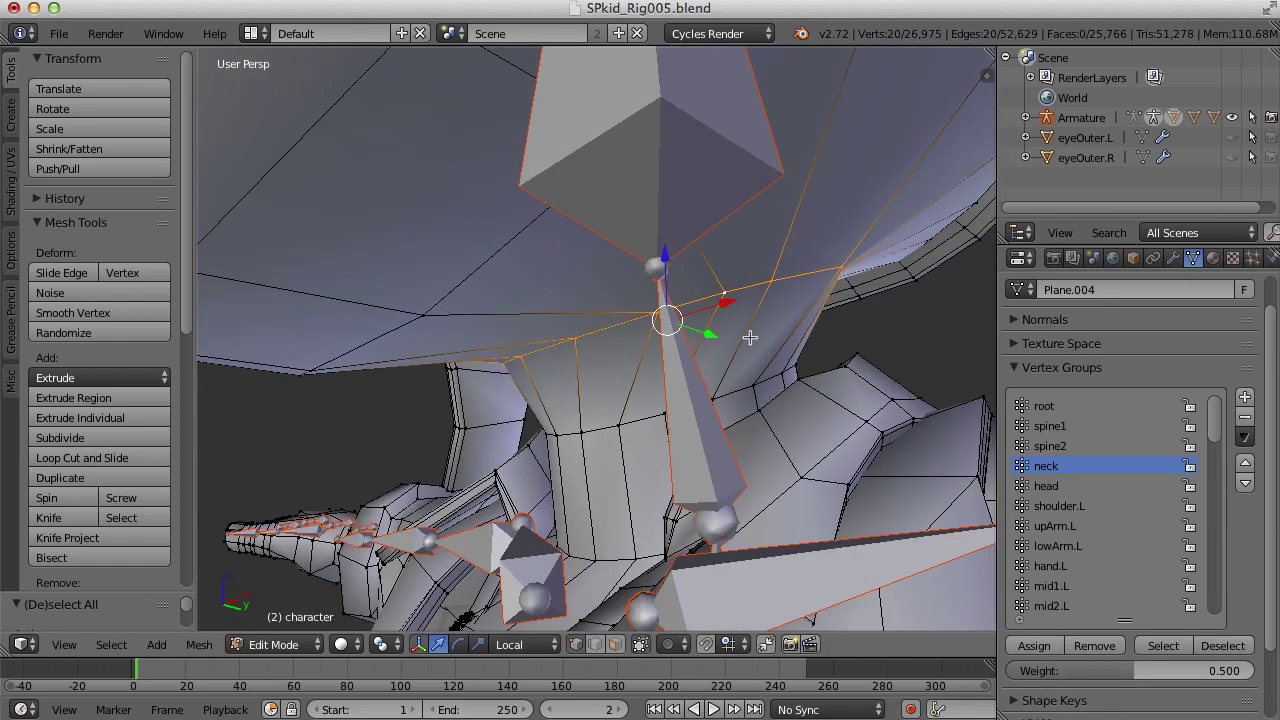
pyautogui.press('Tab')
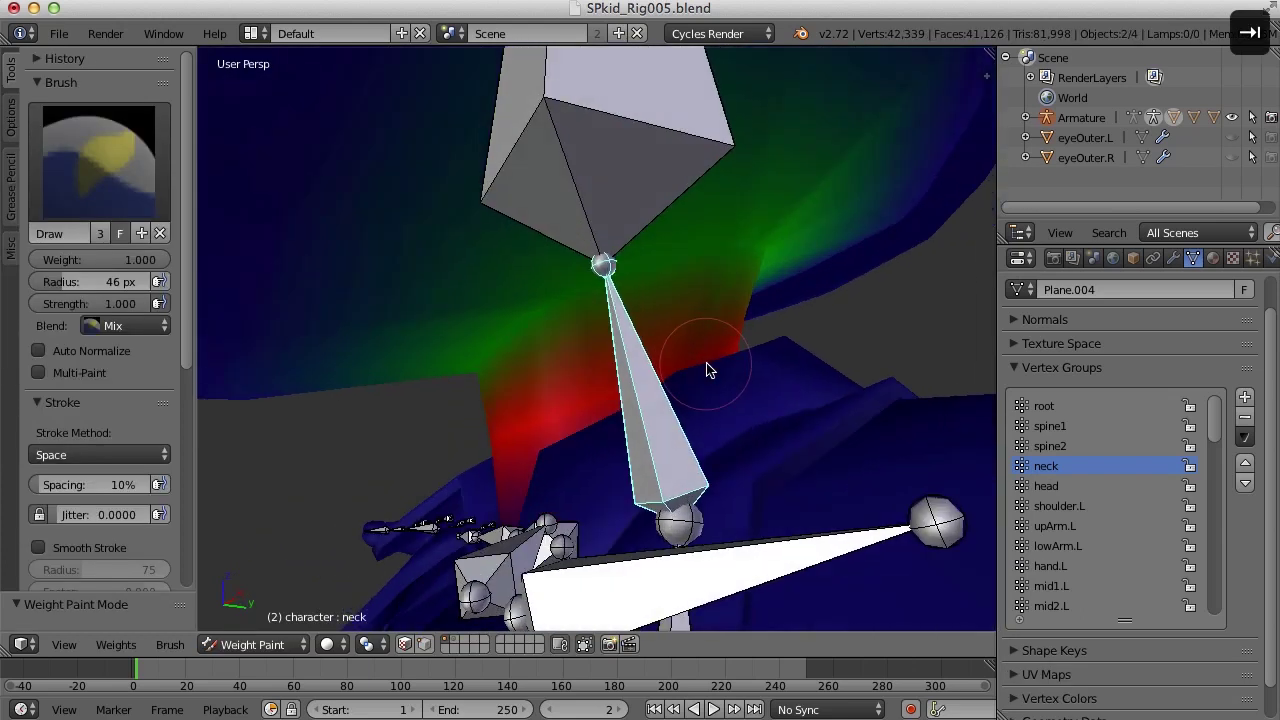
# - Assign the edge loop at the base of the neck to the neck vertex group at weight 0.500, returning to Weight Paint mode
pyautogui.scroll(-5, 740, 367)
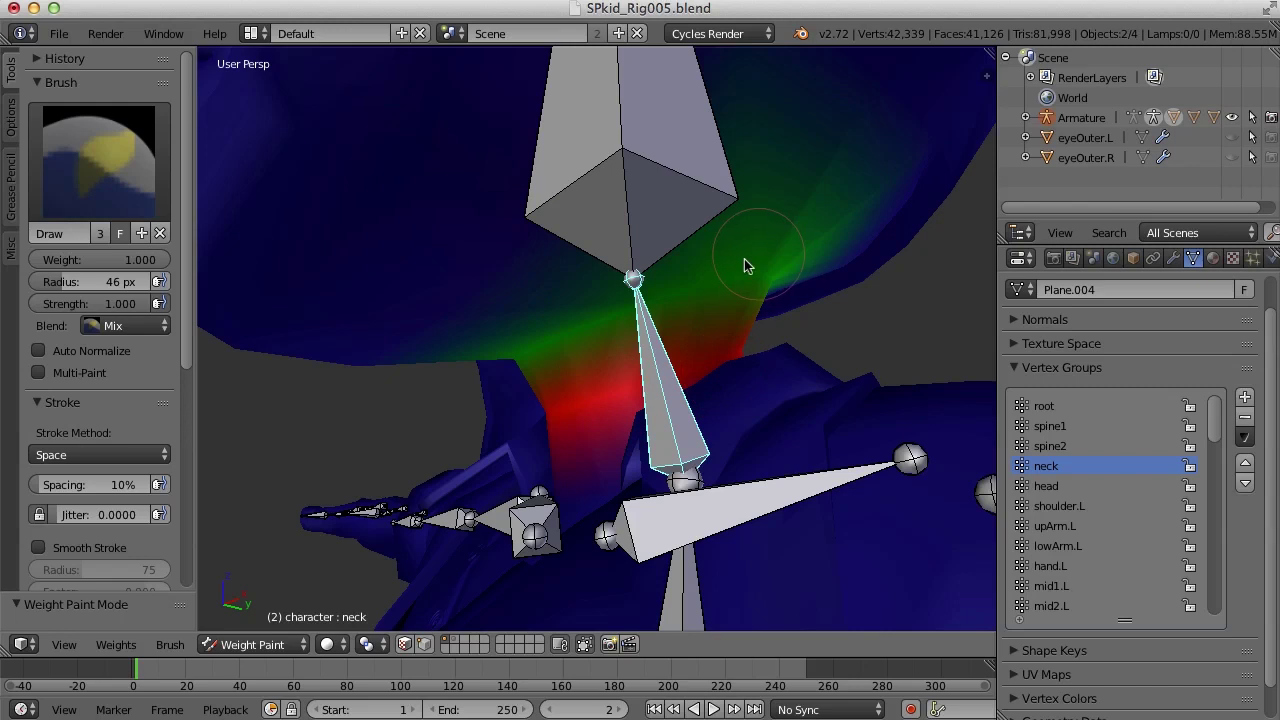
pyautogui.moveTo(634, 427); pyautogui.dragTo(688, 394, button='middle')
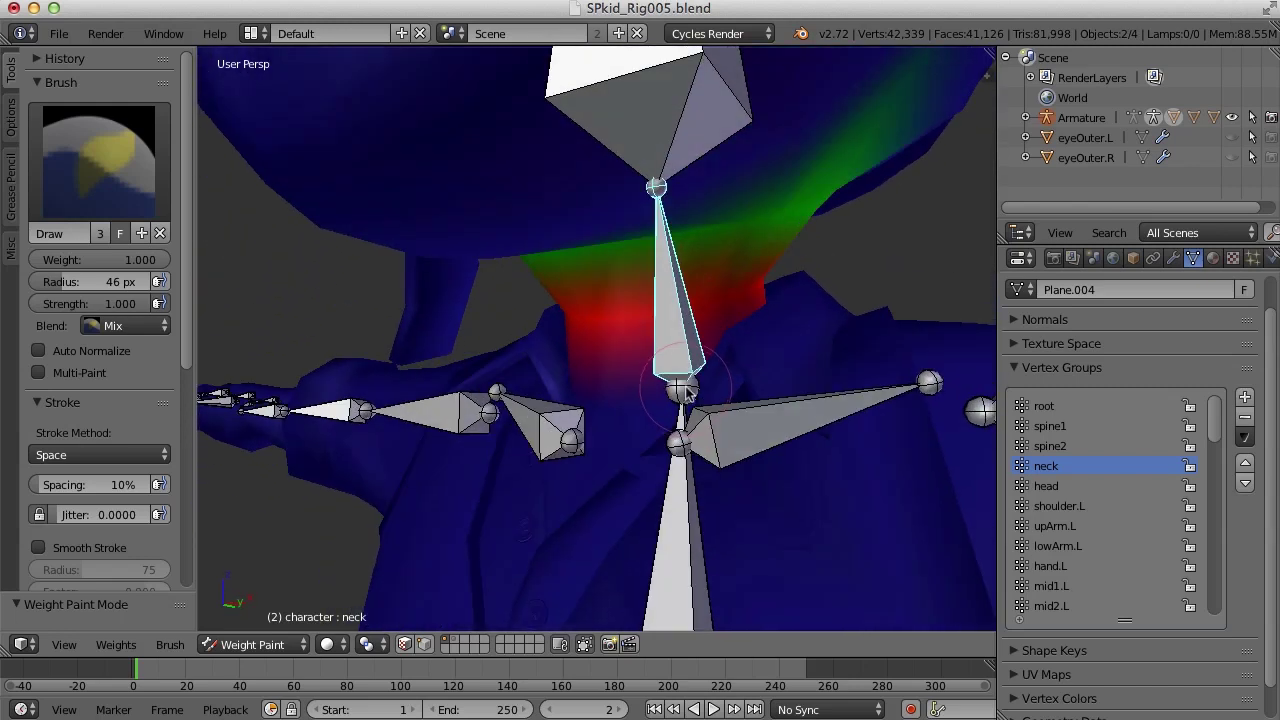
pyautogui.press('Tab')
pyautogui.press('a')
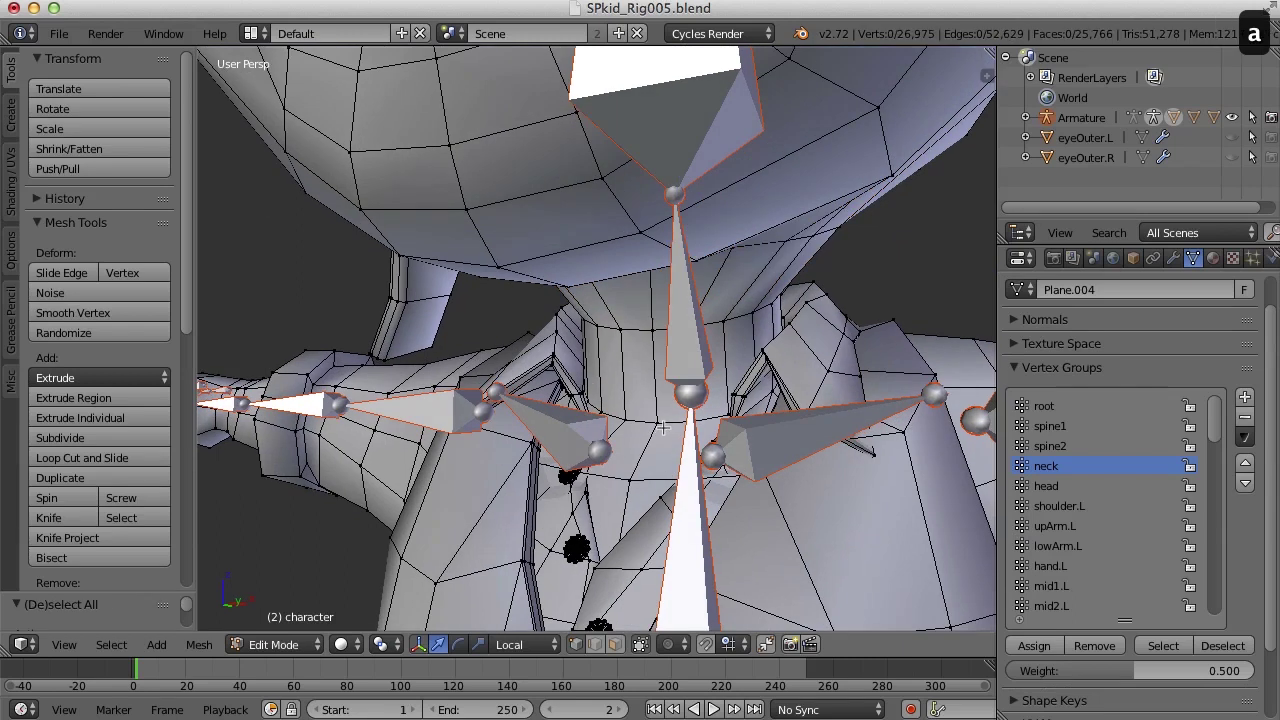
pyautogui.keyDown('alt'); pyautogui.rightClick(664, 424); pyautogui.keyUp('alt')
pyautogui.moveTo(664, 424)
pyautogui.mouseDown(button='middle')
pyautogui.moveTo(636, 452)
pyautogui.moveTo(636, 412)
pyautogui.moveTo(781, 395)
pyautogui.moveTo(617, 413)
pyautogui.moveTo(671, 415)
pyautogui.mouseUp(button='middle')
pyautogui.click(1034, 646)
pyautogui.hotkey('ctrl', 'Tab')
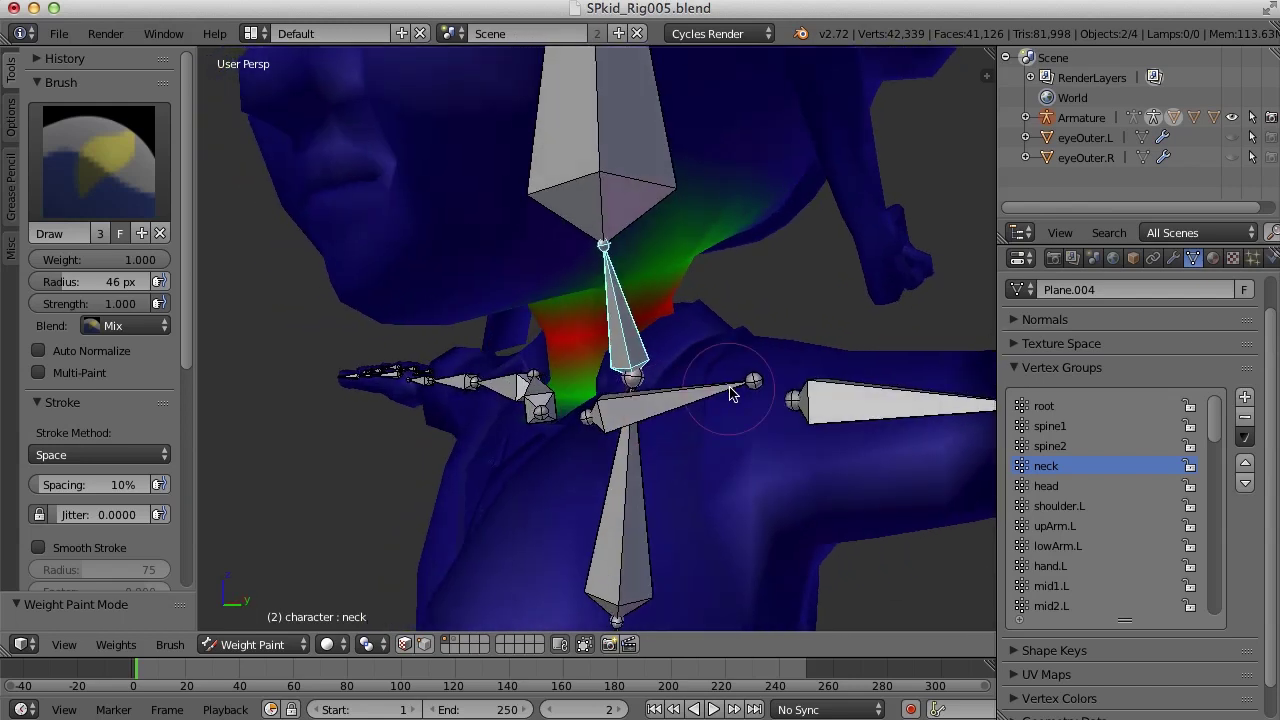
# - Trackball-rotate the neck bone to test how the neck and head deform
pyautogui.press('r')
pyautogui.press('r')
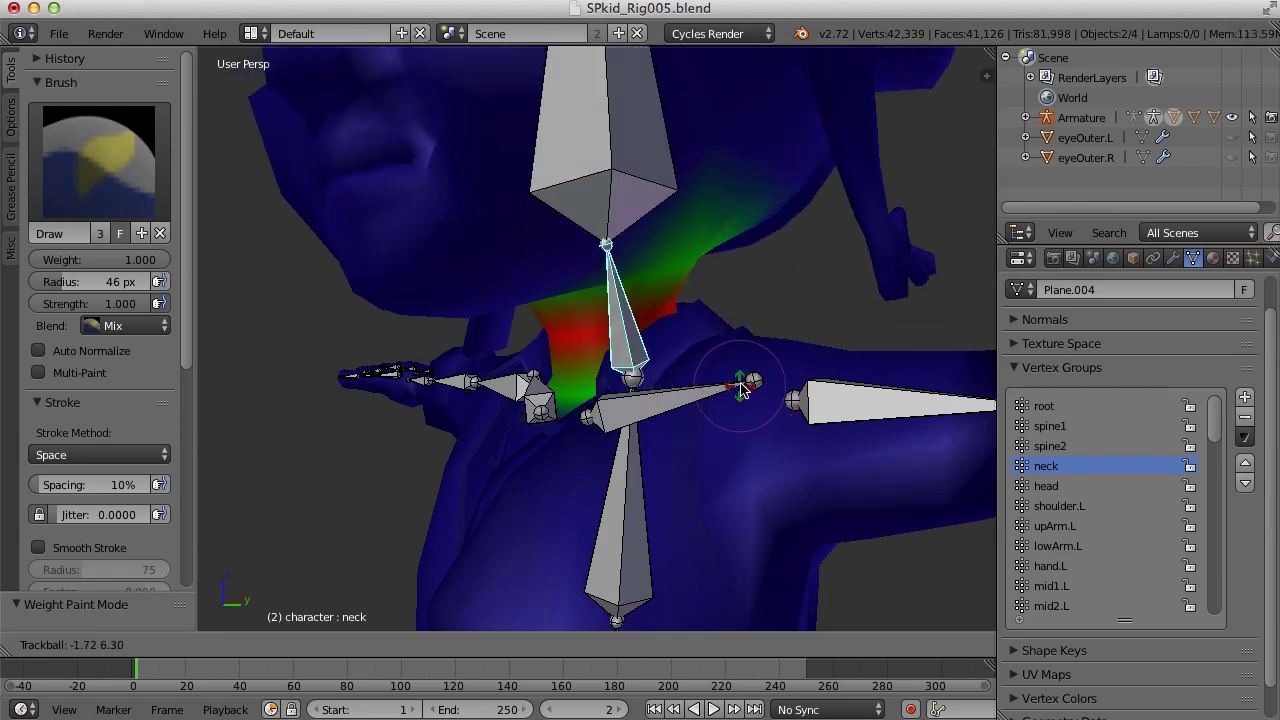
pyautogui.click(714, 390)
pyautogui.moveTo(714, 390); pyautogui.dragTo(688, 420, button='middle')
# - Select the head bone and test its deformation with a trackball rotation, cancelling the rotation
pyautogui.rightClick(626, 295)
pyautogui.moveTo(626, 295); pyautogui.dragTo(724, 362, button='middle')
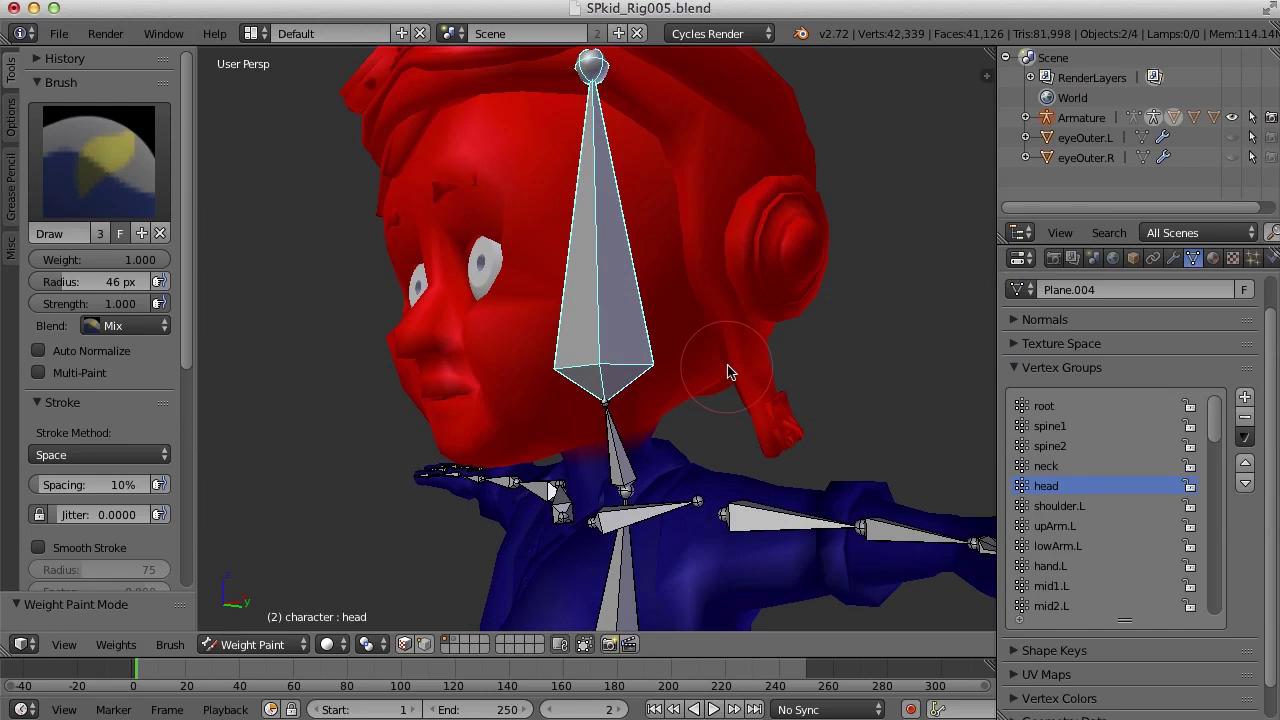
pyautogui.press('r')
pyautogui.press('r')
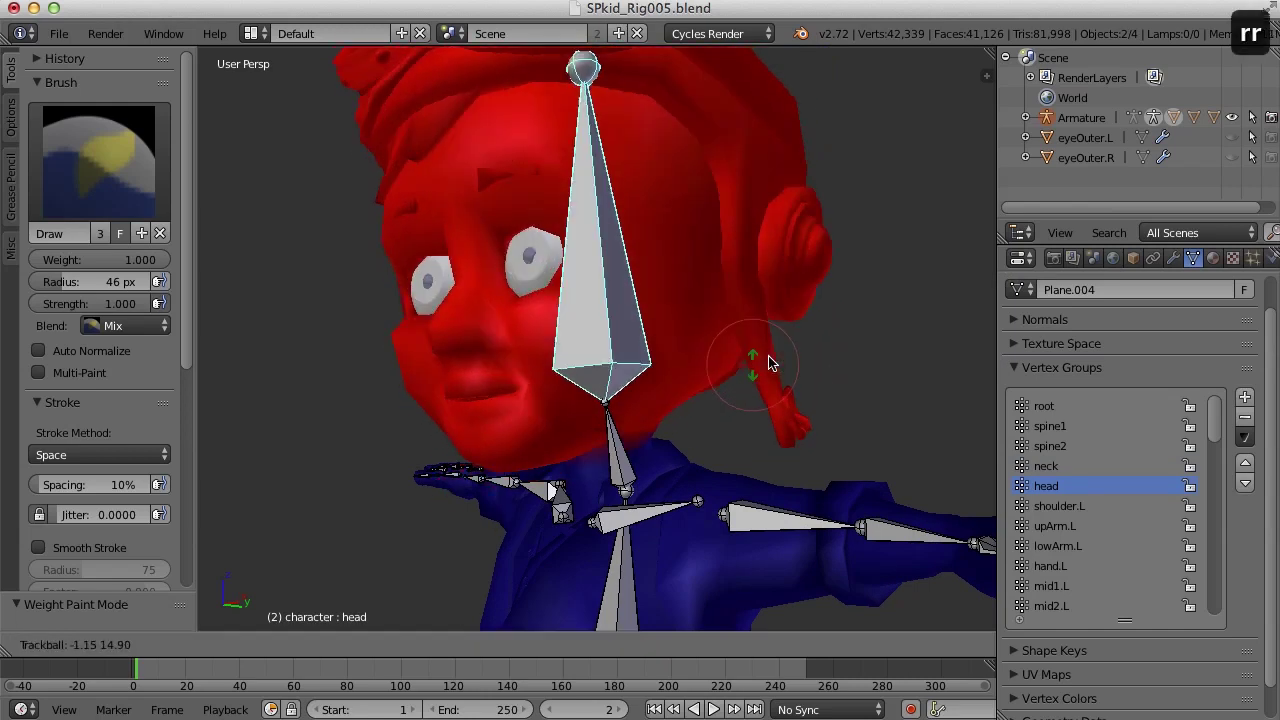
pyautogui.rightClick(762, 364)
# - Select the upArm.L bone and check the X Mirror setting in the weight paint options
pyautogui.moveTo(762, 364); pyautogui.dragTo(694, 437, button='middle')
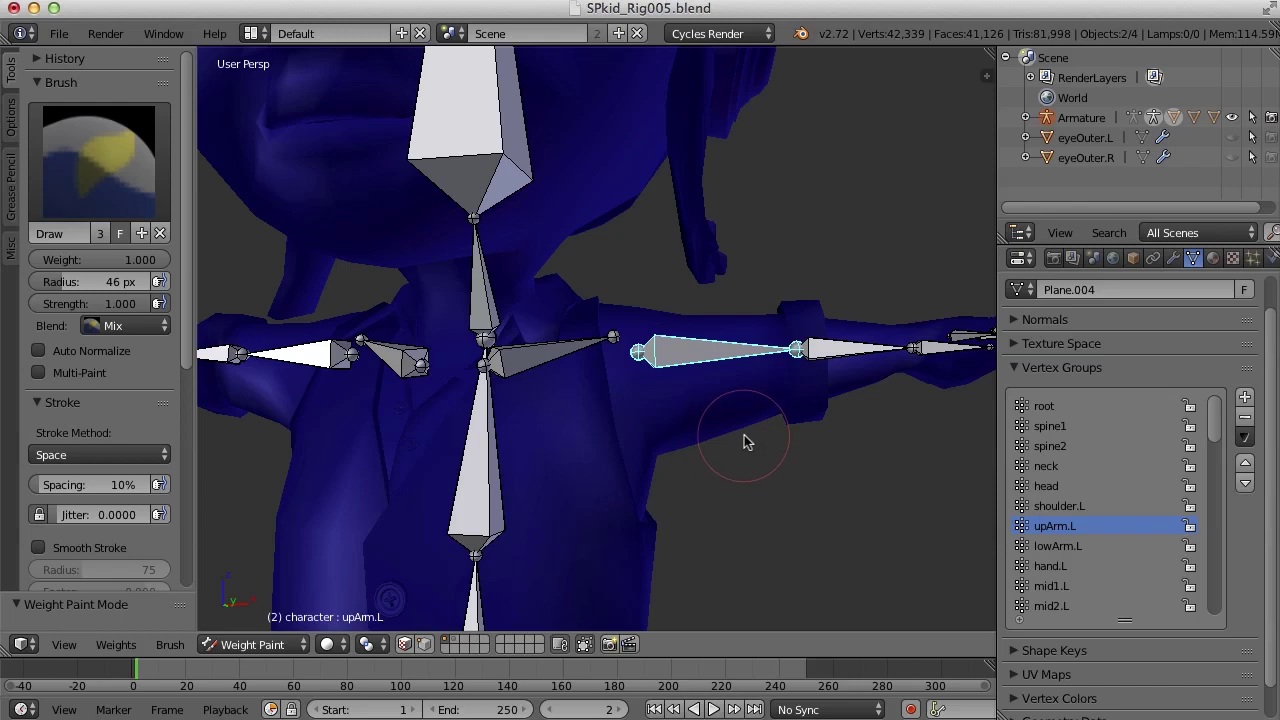
pyautogui.moveTo(744, 437); pyautogui.dragTo(785, 447, button='middle')
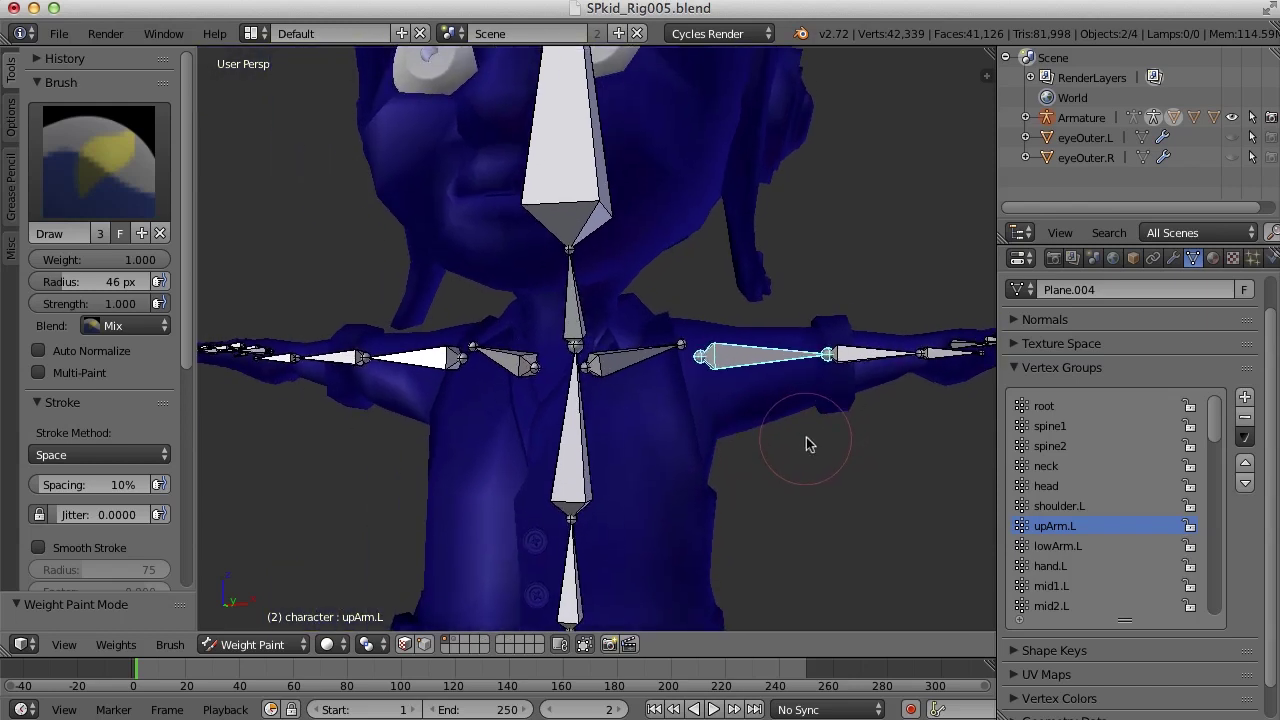
pyautogui.moveTo(808, 440); pyautogui.dragTo(783, 447, button='middle')
pyautogui.click(11, 118)
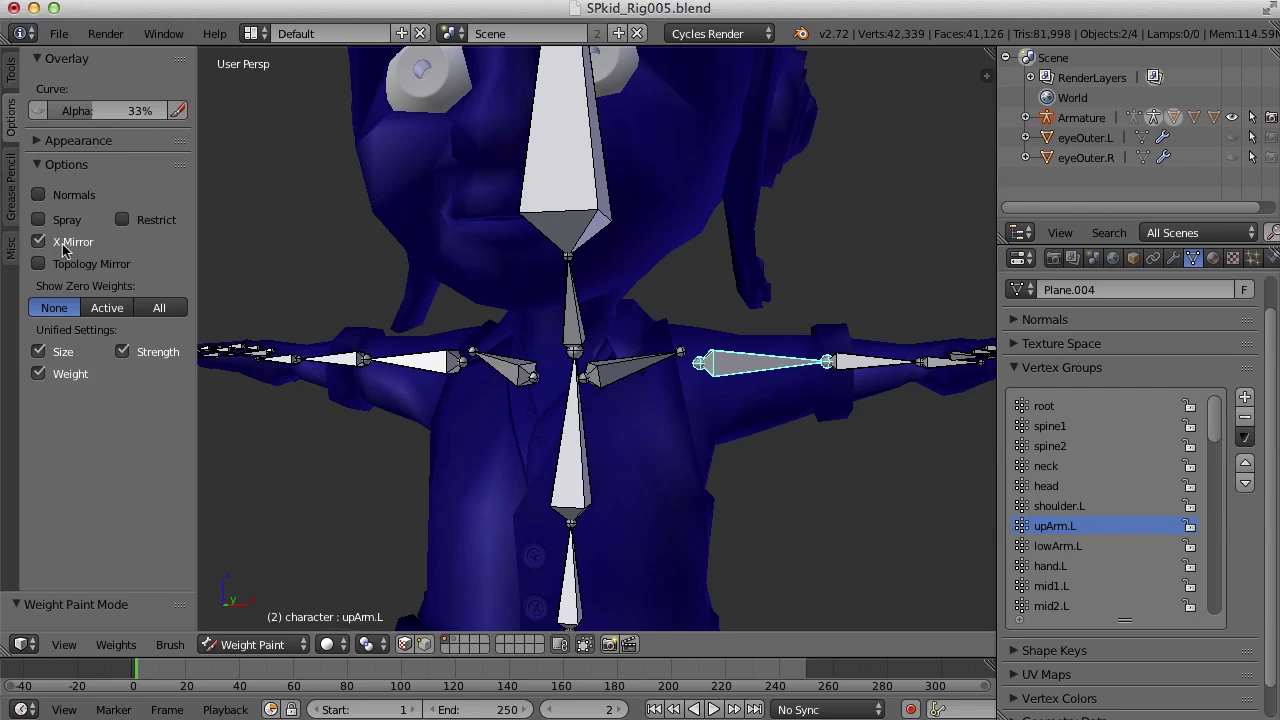
pyautogui.click(11, 70)
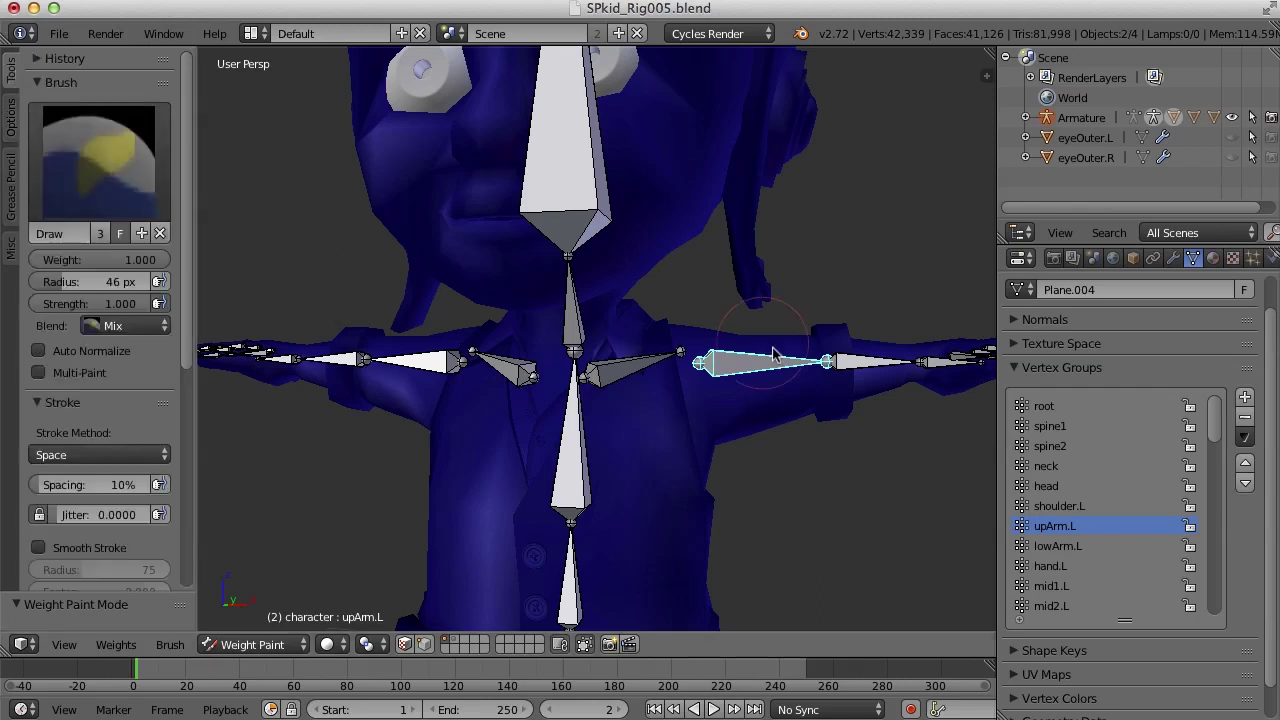
# - Paint a band of weight 1.000 around the left upper arm for upArm.L with the 46 px Draw brush
pyautogui.scroll(3, 758, 346)
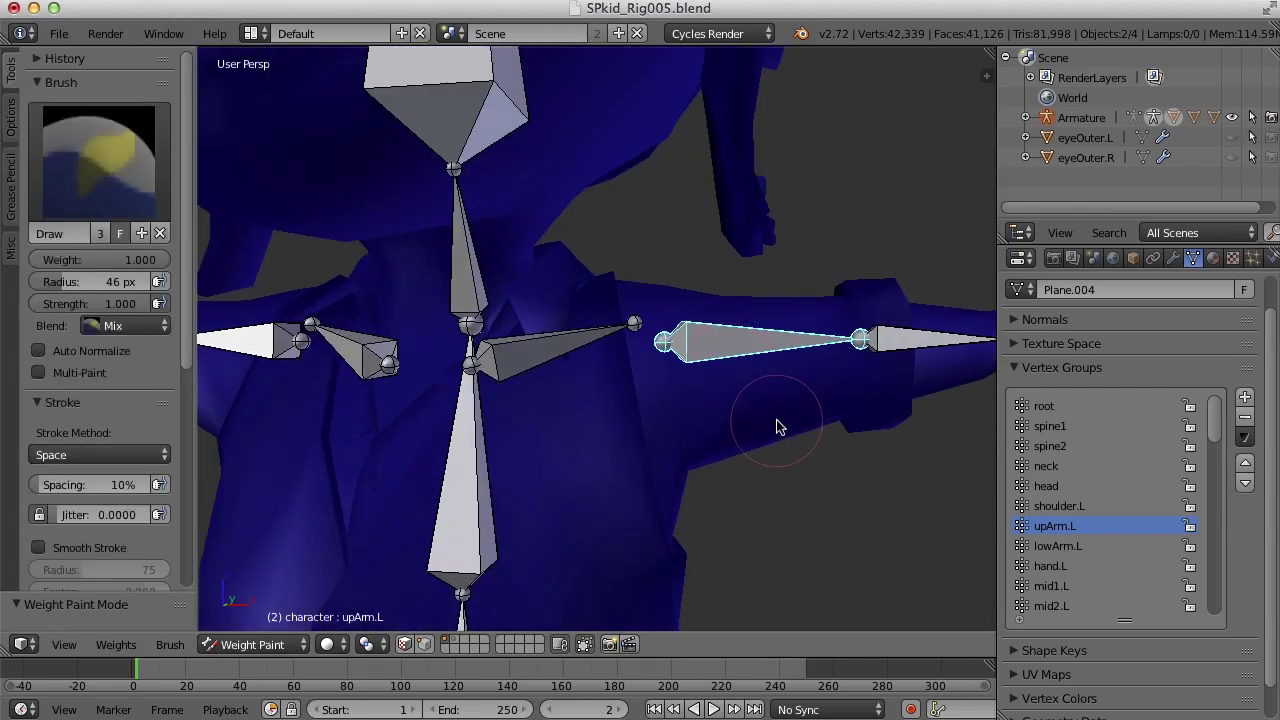
pyautogui.scroll(-1, 780, 427)
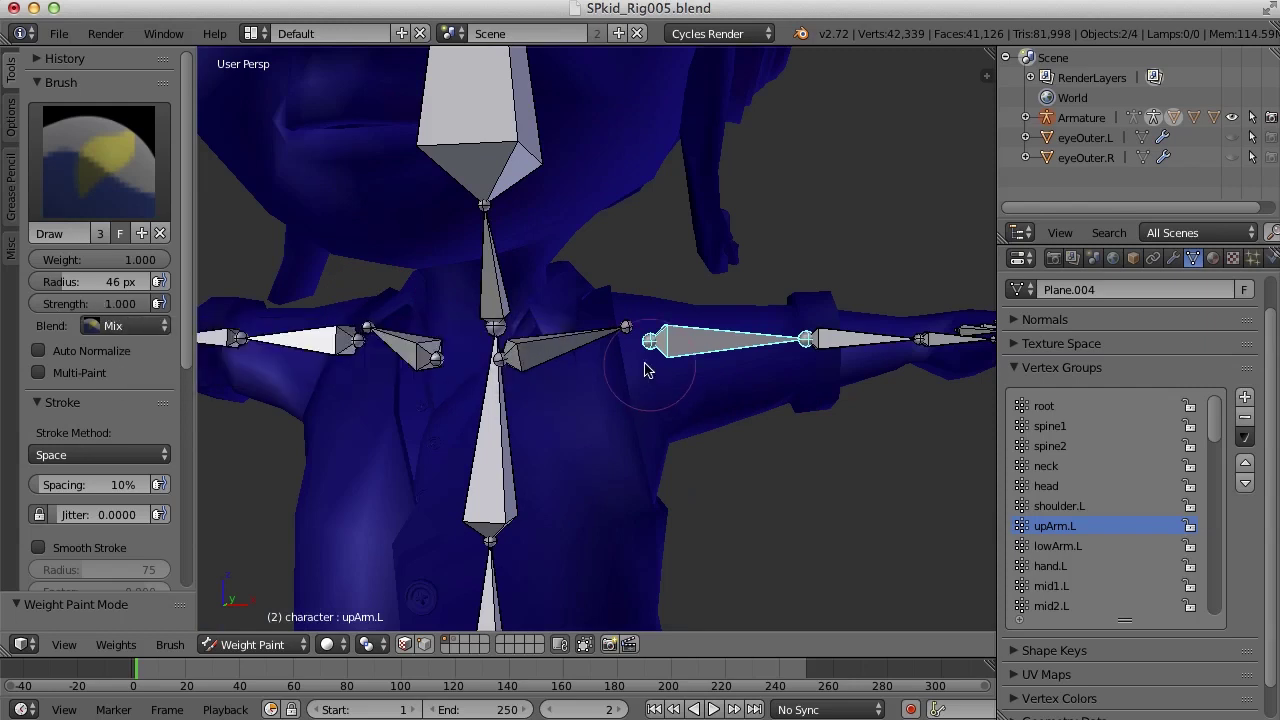
pyautogui.scroll(2, 705, 358)
pyautogui.moveTo(698, 347)
pyautogui.mouseDown(button='middle')
pyautogui.moveTo(703, 366)
pyautogui.moveTo(670, 310)
pyautogui.mouseUp(button='middle')
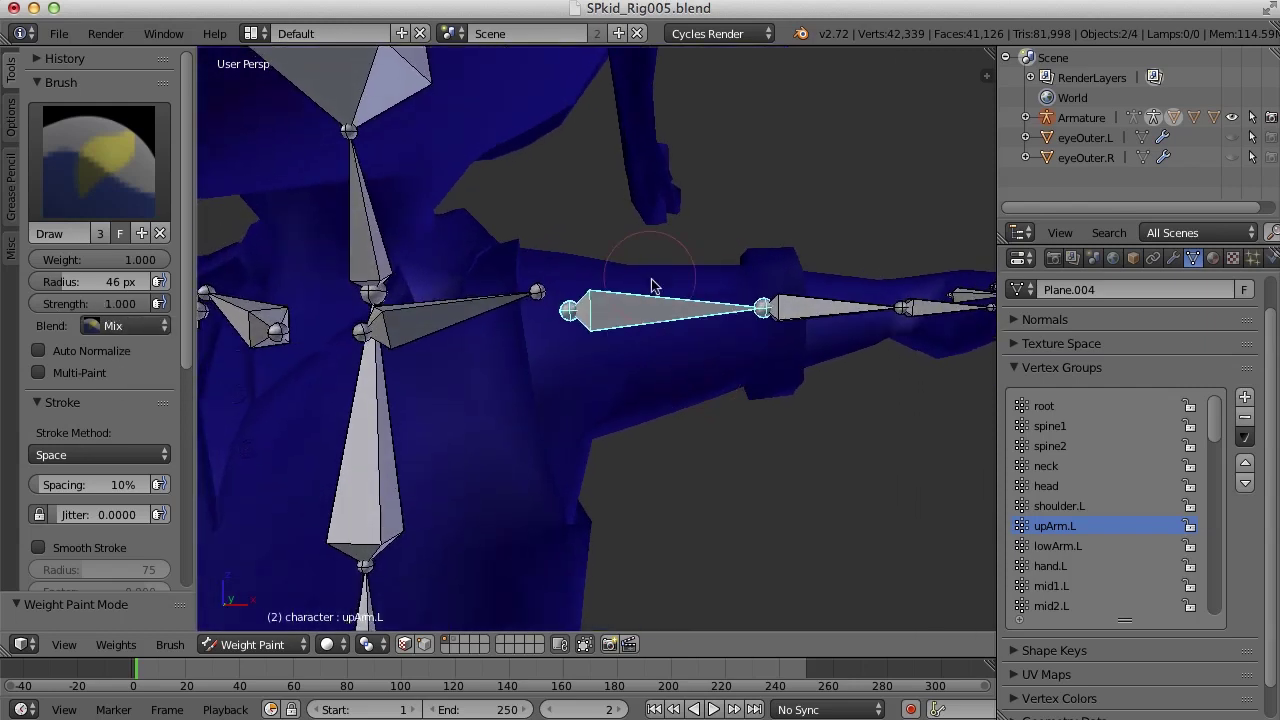
pyautogui.moveTo(652, 281); pyautogui.dragTo(663, 357)
pyautogui.moveTo(663, 357)
pyautogui.mouseDown(button='middle')
pyautogui.moveTo(647, 316)
pyautogui.moveTo(522, 378)
pyautogui.moveTo(537, 403)
pyautogui.moveTo(831, 397)
pyautogui.moveTo(694, 410)
pyautogui.moveTo(716, 419)
pyautogui.moveTo(703, 417)
pyautogui.moveTo(826, 386)
pyautogui.moveTo(808, 401)
pyautogui.moveTo(808, 374)
pyautogui.mouseUp(button='middle')
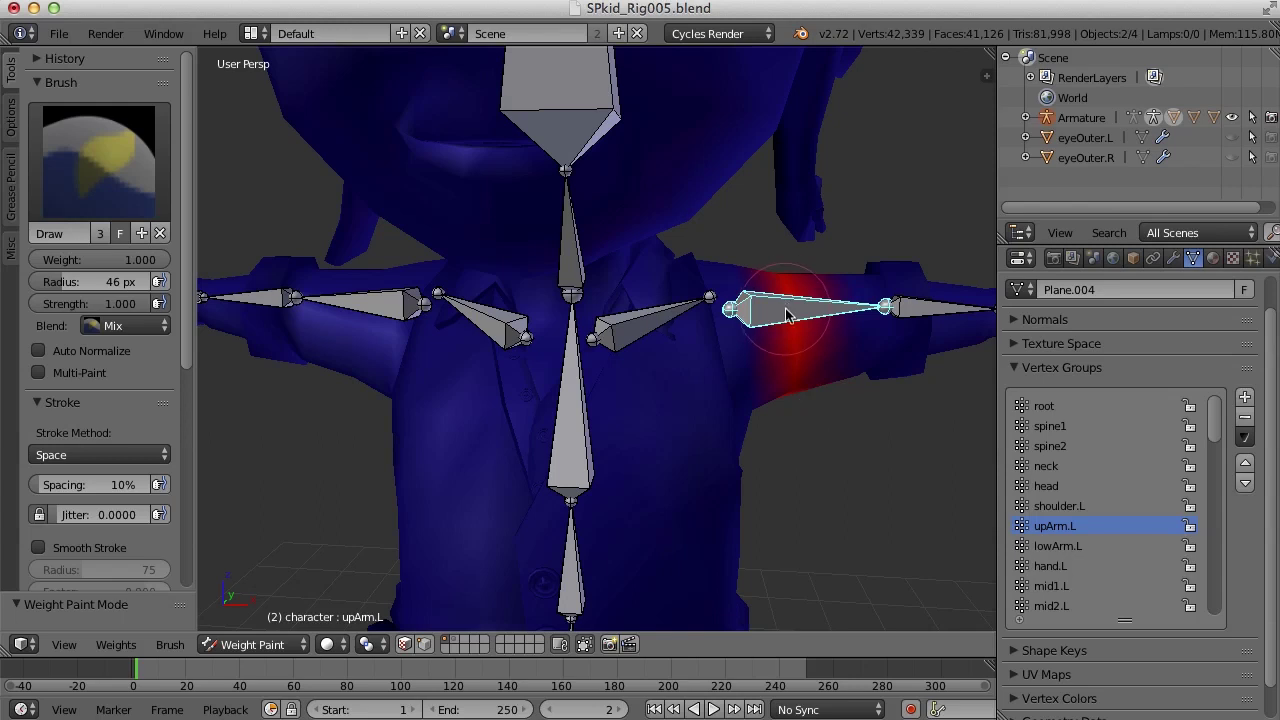
# - Select the upArm.R bone and examine the mirrored weights on the right upper arm from front and back
pyautogui.rightClick(368, 312)
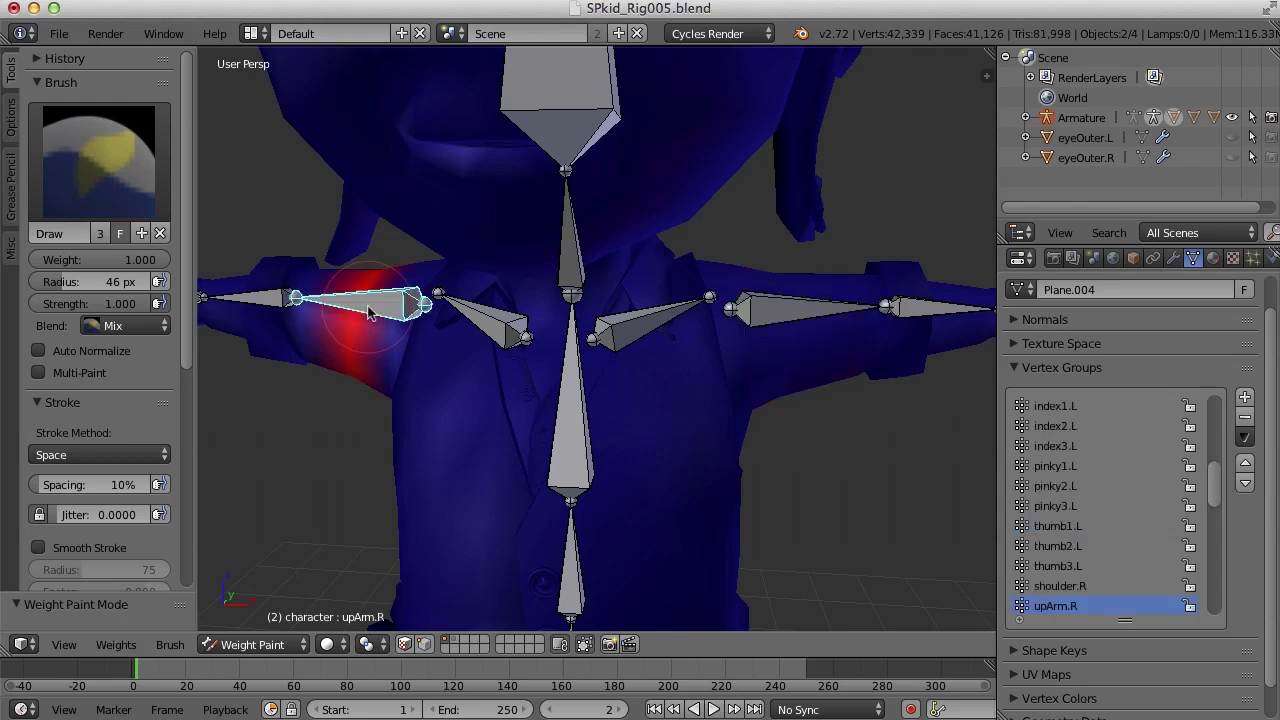
pyautogui.moveTo(423, 417); pyautogui.dragTo(479, 436, button='middle')
pyautogui.moveTo(427, 494); pyautogui.dragTo(515, 370, button='middle')
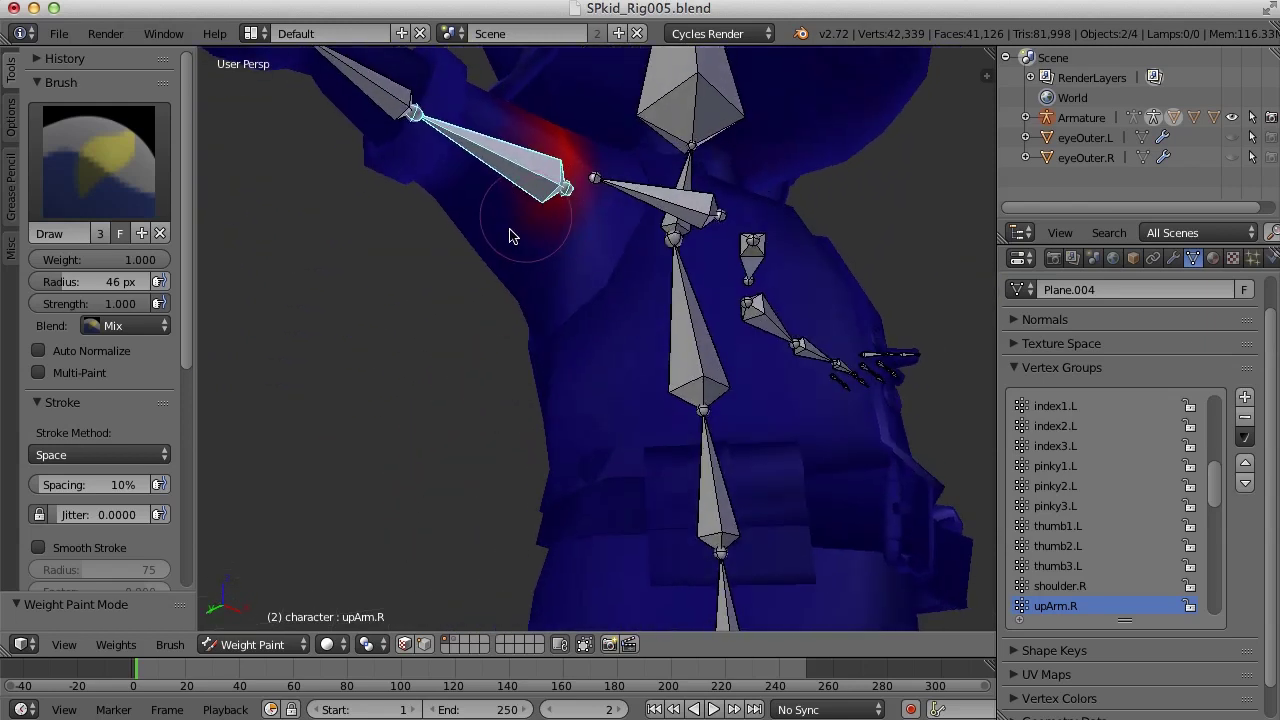
pyautogui.moveTo(409, 331); pyautogui.dragTo(670, 335, button='middle')
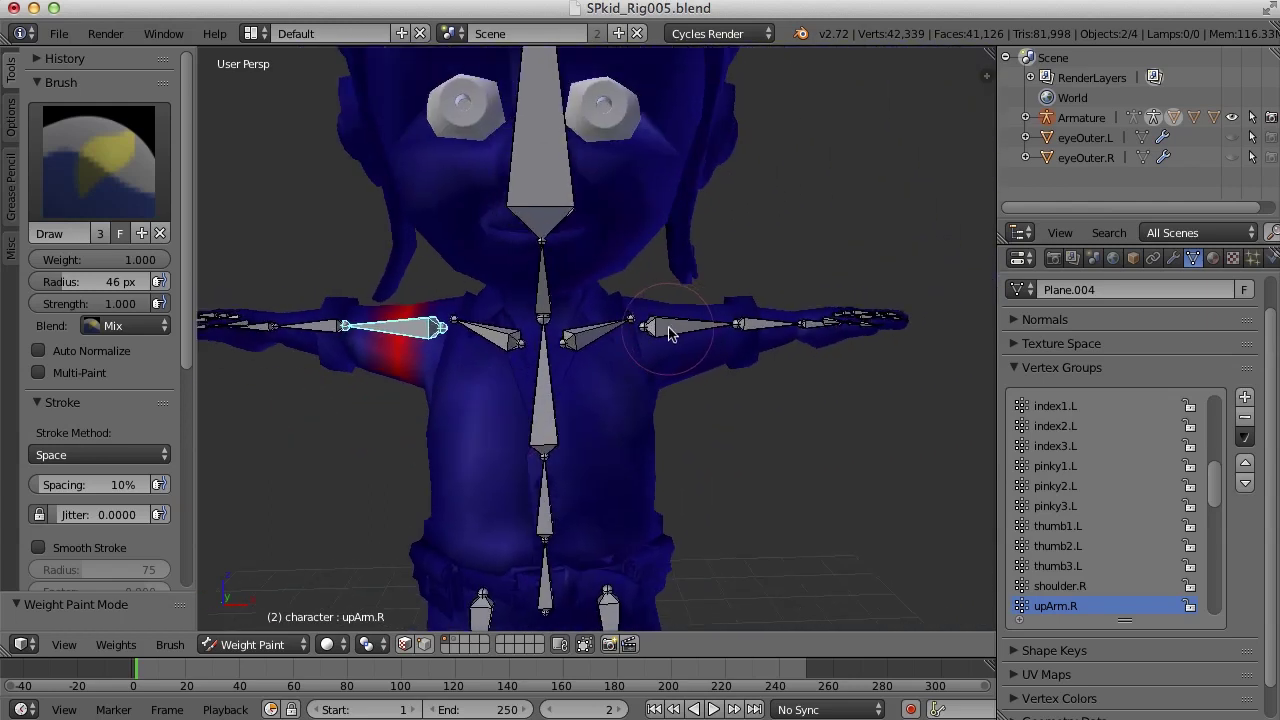
# - Compare the painted upArm.L weights with the mirrored weights by selecting the upArm.L bone and switching back to upArm.R
pyautogui.rightClick(670, 335)
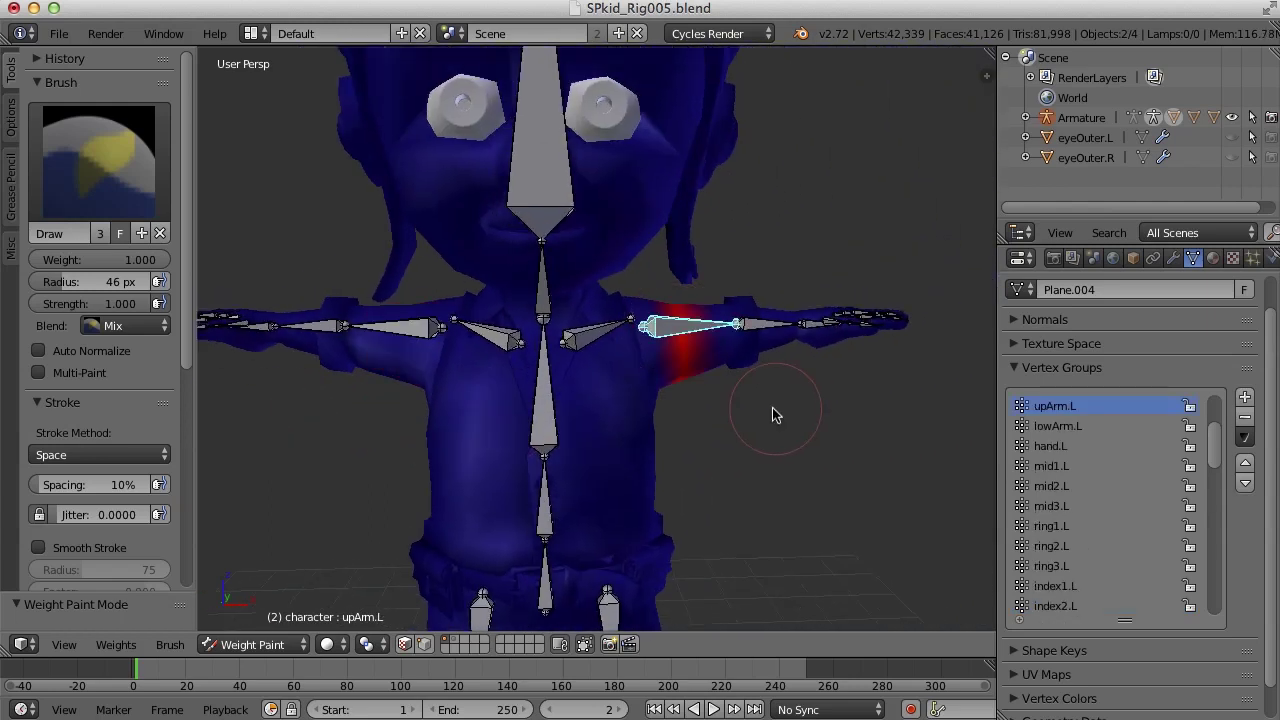
pyautogui.rightClick(405, 333)
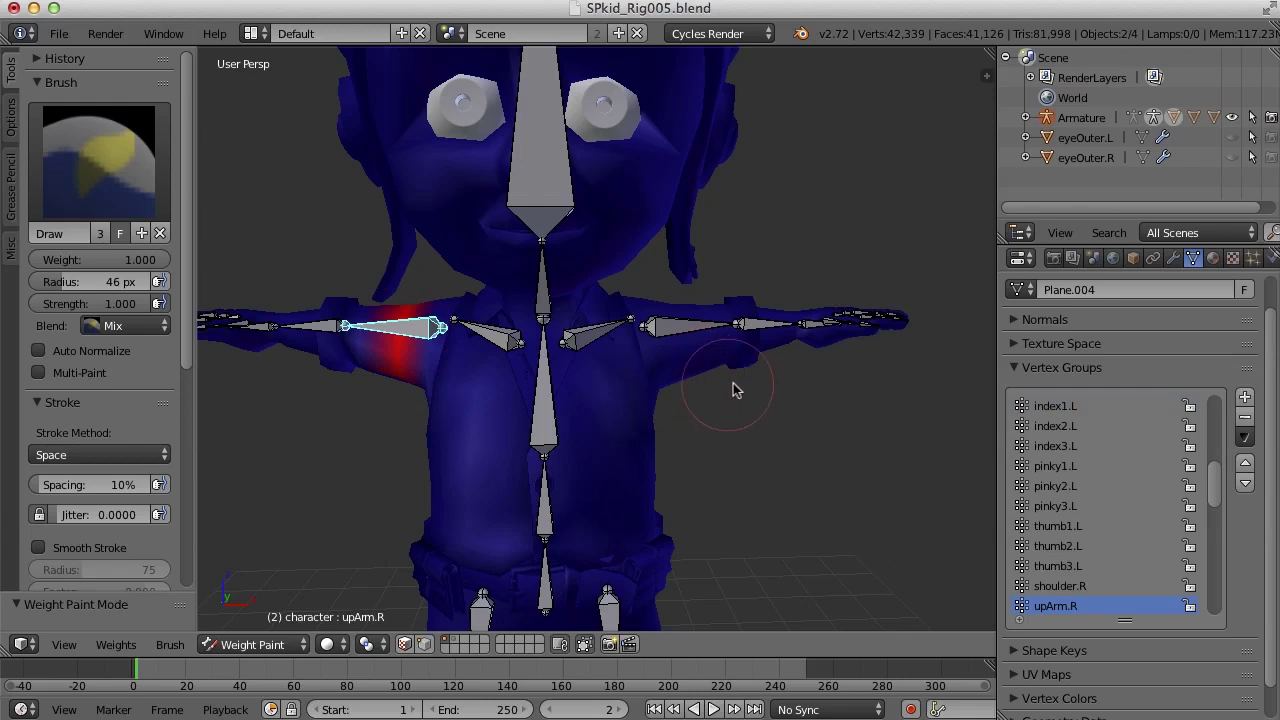
# - Examine the layered sleeve cuff geometry around the left elbow joint in wireframe Edit Mode and as shaded weights from several angles
pyautogui.scroll(3, 728, 390)
pyautogui.moveTo(771, 371)
pyautogui.keyDown('shift'); pyautogui.mouseDown(button='middle')
pyautogui.moveTo(580, 406)
pyautogui.moveTo(560, 374)
pyautogui.moveTo(678, 381)
pyautogui.moveTo(631, 380)
pyautogui.moveTo(537, 163)
pyautogui.mouseUp(button='middle'); pyautogui.keyUp('shift')
pyautogui.scroll(4, 580, 406)
pyautogui.press('Tab')
pyautogui.press('z')
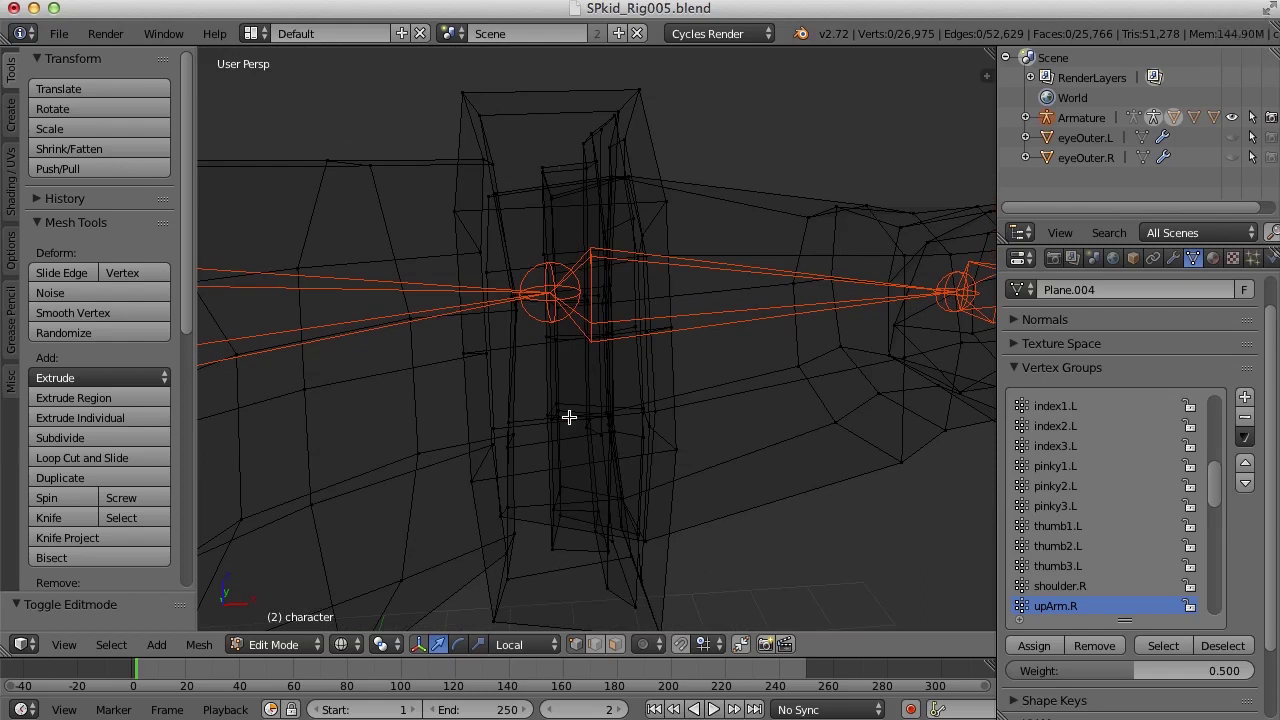
pyautogui.moveTo(614, 307)
pyautogui.mouseDown(button='middle')
pyautogui.moveTo(603, 308)
pyautogui.moveTo(660, 323)
pyautogui.moveTo(643, 330)
pyautogui.mouseUp(button='middle')
pyautogui.press('z')
pyautogui.press('Tab')
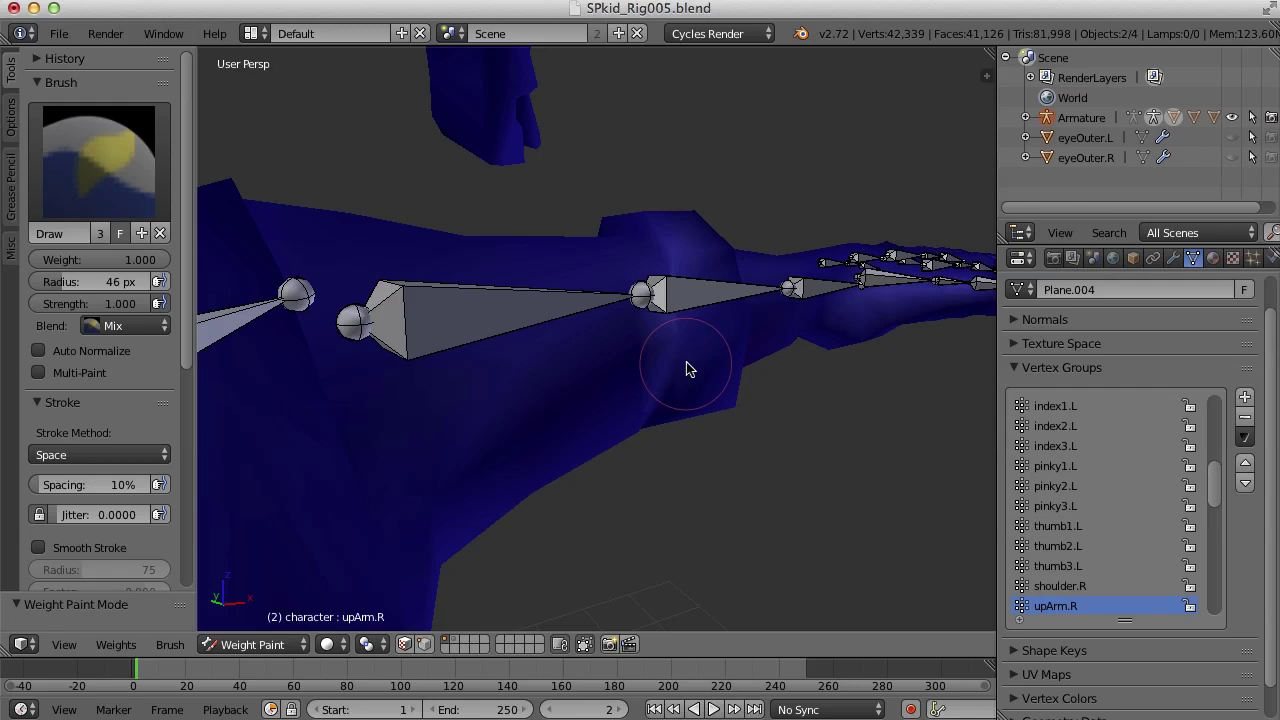
pyautogui.moveTo(686, 369); pyautogui.dragTo(761, 430, button='middle')
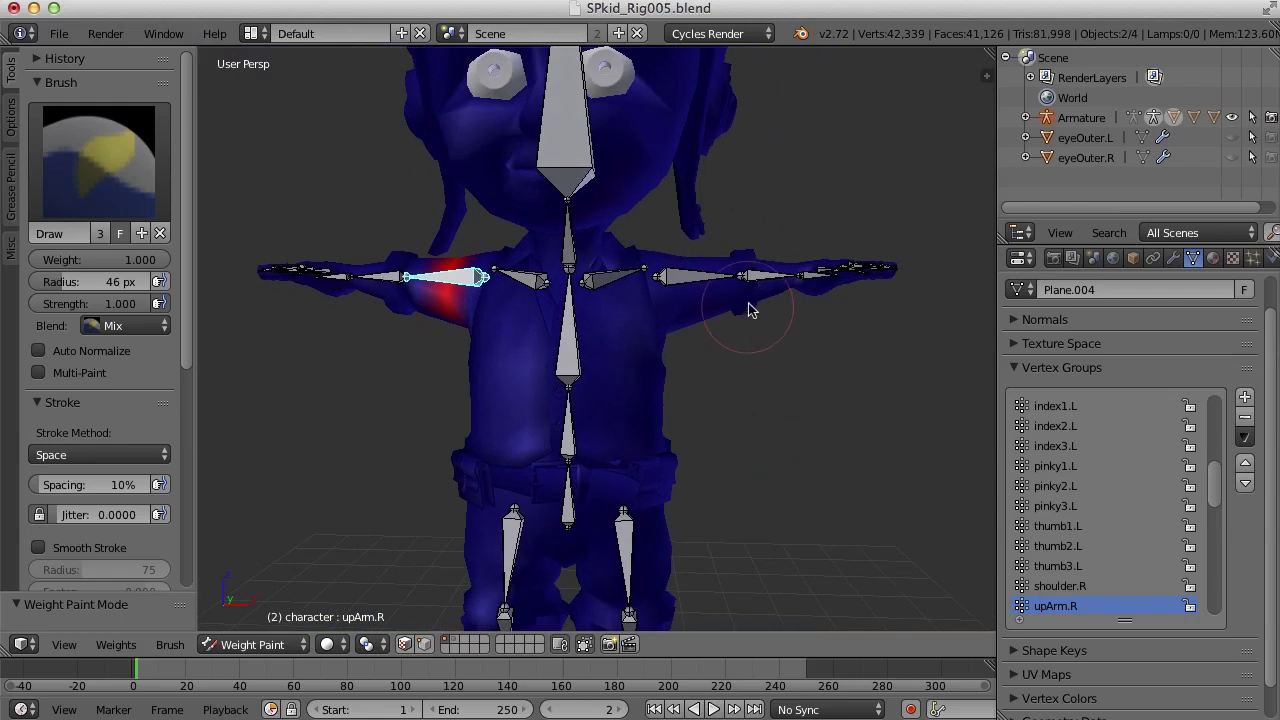
pyautogui.scroll(4, 795, 381)
pyautogui.moveTo(837, 366); pyautogui.dragTo(714, 297, button='middle')
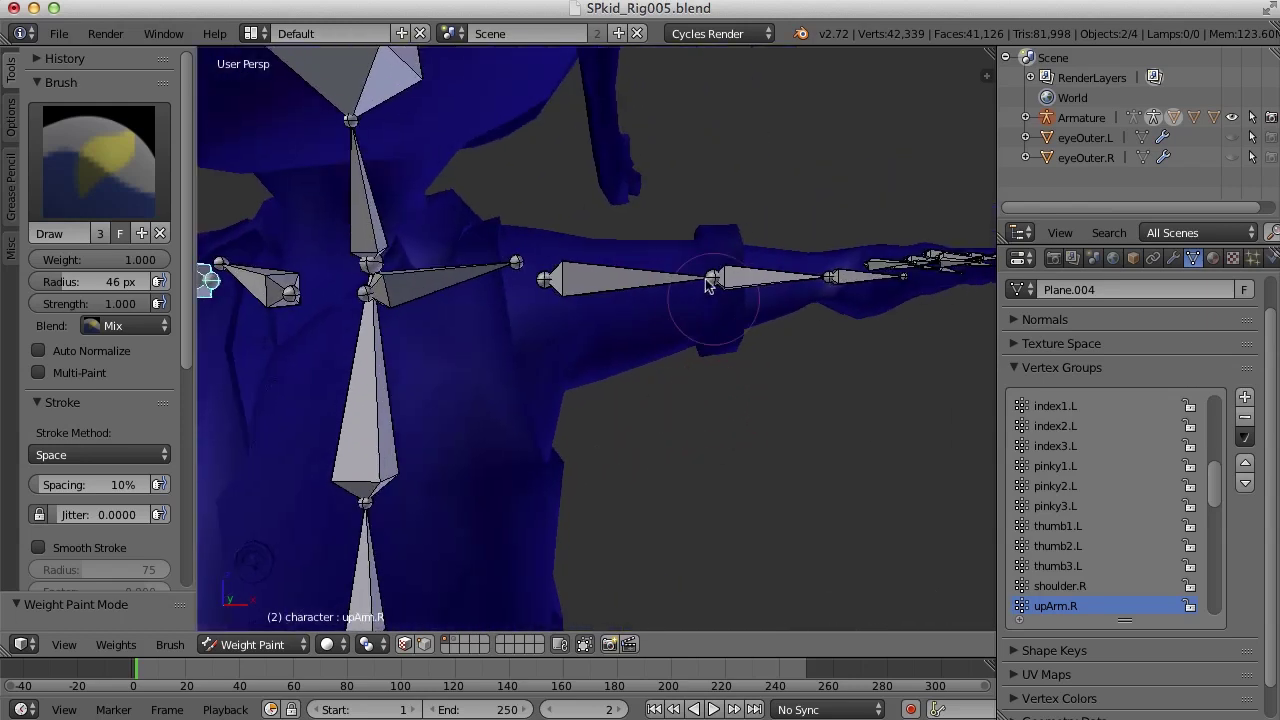
pyautogui.moveTo(726, 354); pyautogui.dragTo(809, 357, button='middle')
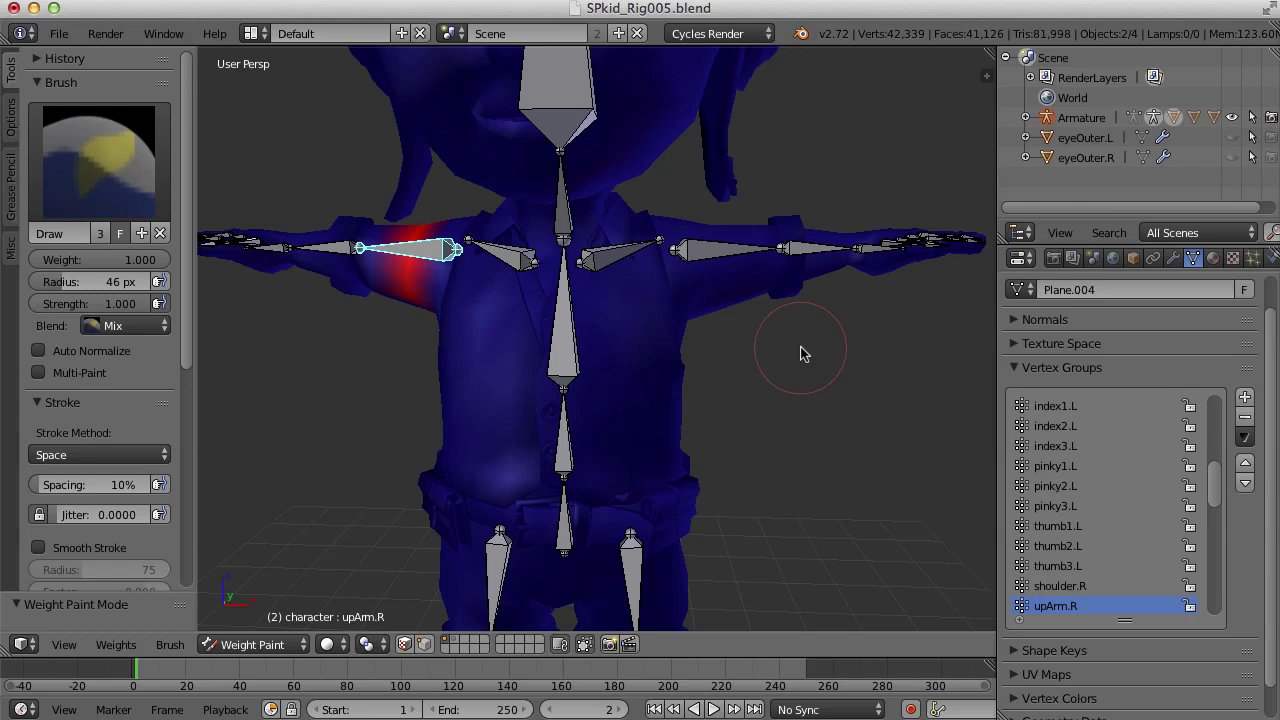
# - Select the shoulder.L bone and show the mesh around the shoulders in wireframe Edit Mode from the orthographic front view
pyautogui.keyDown('ctrl'); pyautogui.rightClick(620, 262); pyautogui.keyUp('ctrl')
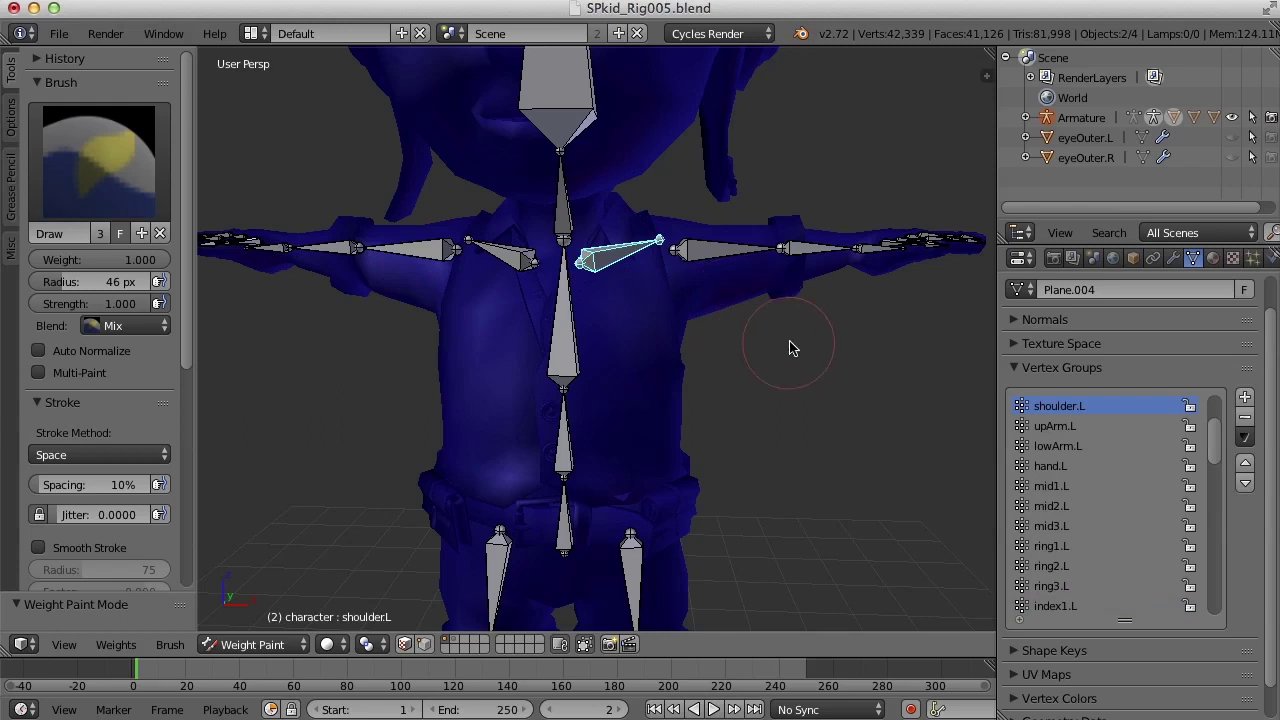
pyautogui.moveTo(772, 353)
pyautogui.mouseDown(button='middle')
pyautogui.moveTo(857, 357)
pyautogui.moveTo(774, 342)
pyautogui.mouseUp(button='middle')
pyautogui.press('z')
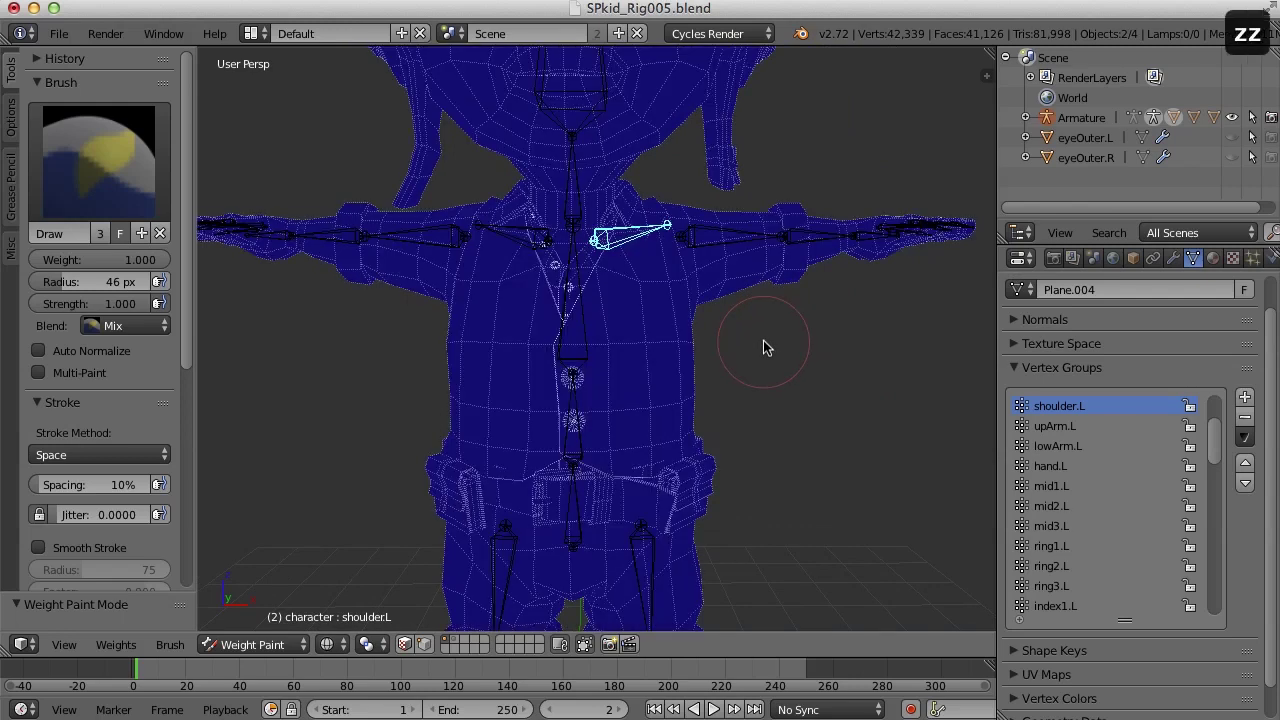
pyautogui.press('z')
pyautogui.press('Tab')
pyautogui.scroll(4, 726, 366)
pyautogui.scroll(-2, 786, 309)
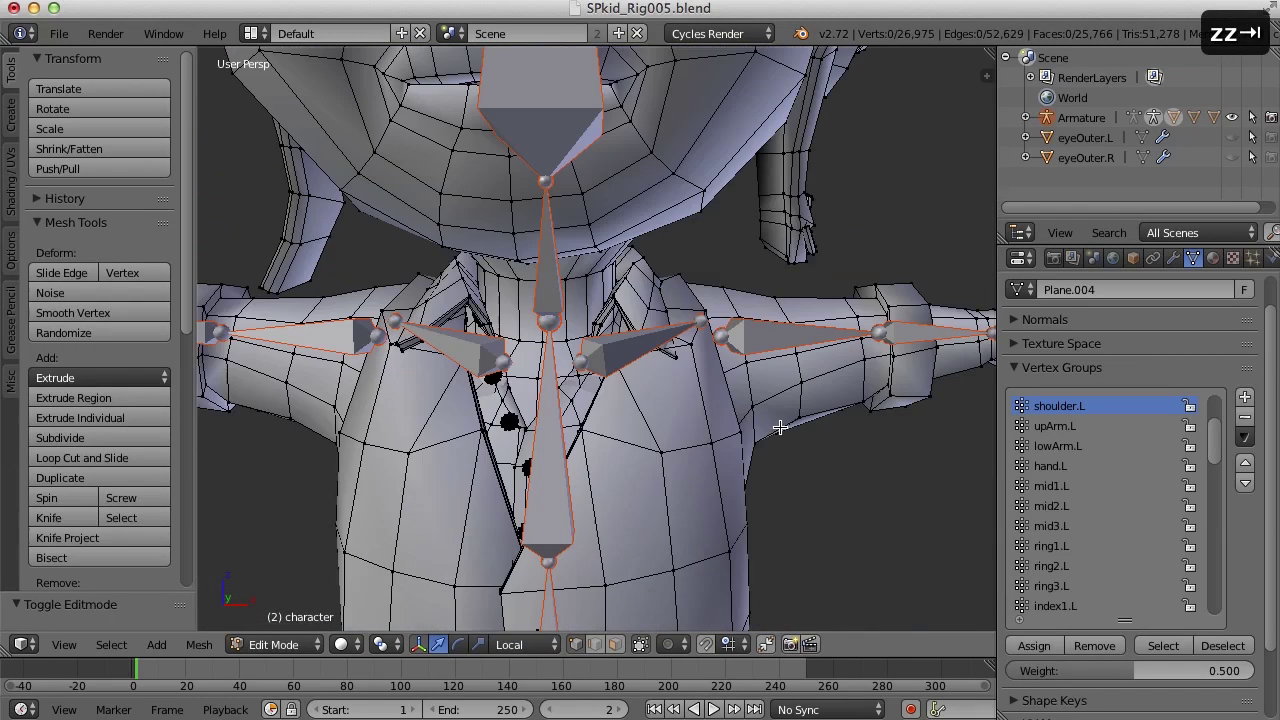
pyautogui.press('z')
pyautogui.keyDown('shift'); pyautogui.scroll(-2, 737, 417); pyautogui.keyUp('shift')
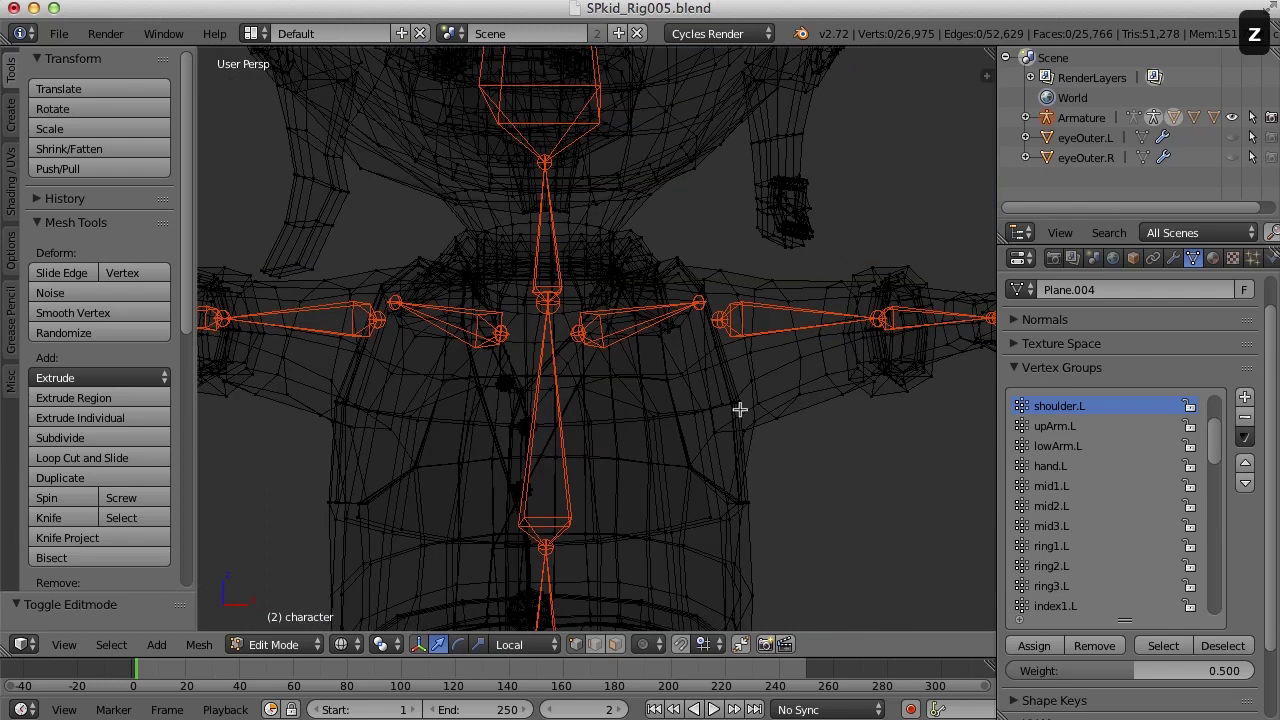
pyautogui.press('KP_1')
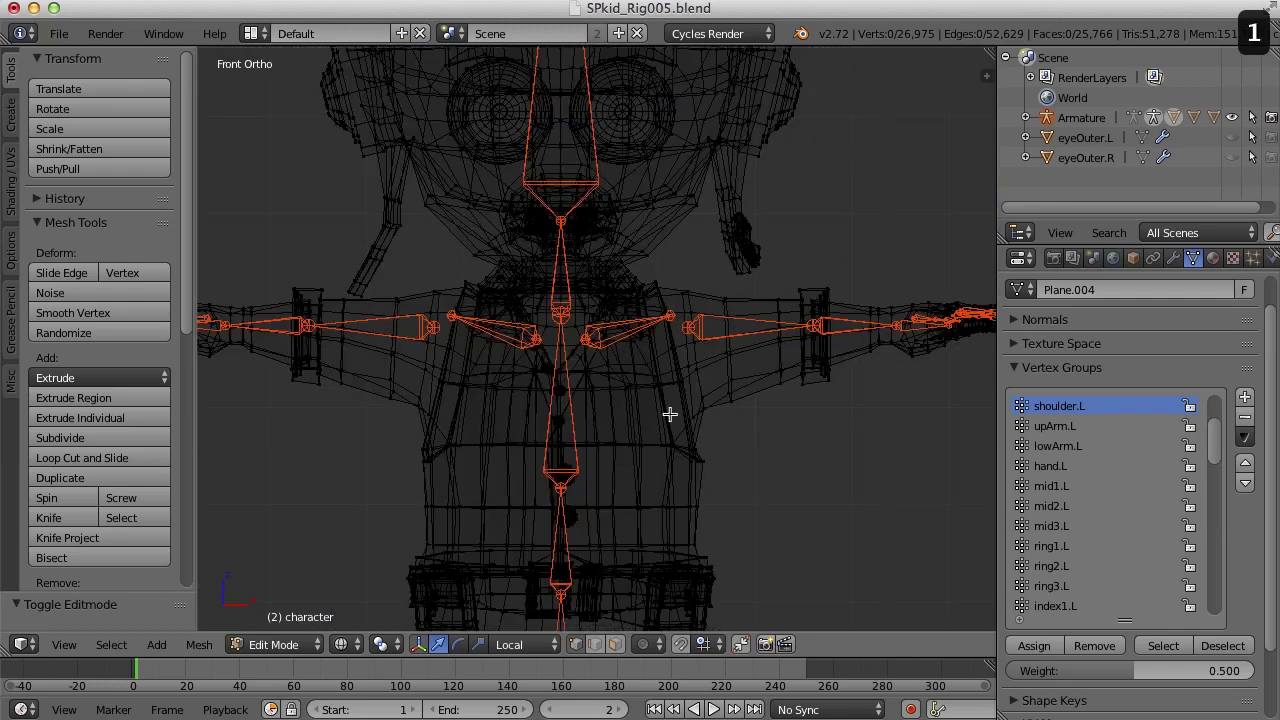
pyautogui.scroll(4, 674, 419)
pyautogui.scroll(-2, 752, 413)
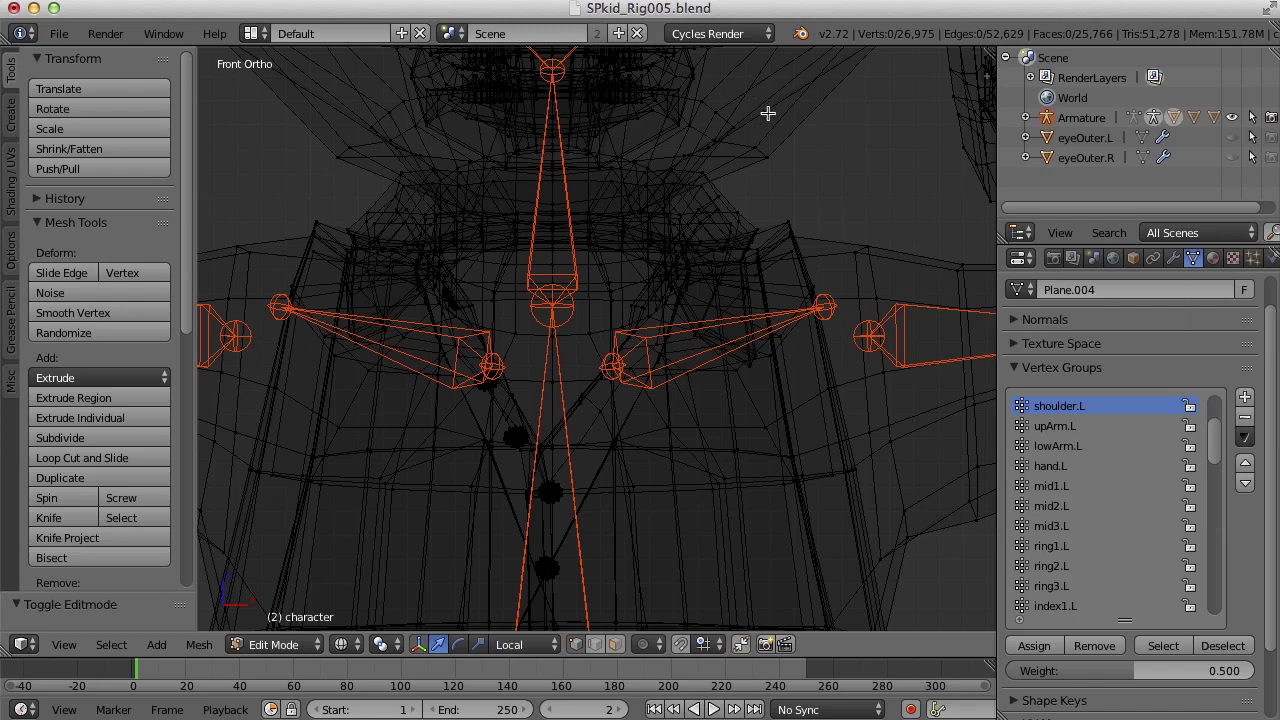
# - Select the linked head and upper body skin, circle-deselect its chest and shoulder vertices, and hide the remaining head and neck selection
pyautogui.press('l')
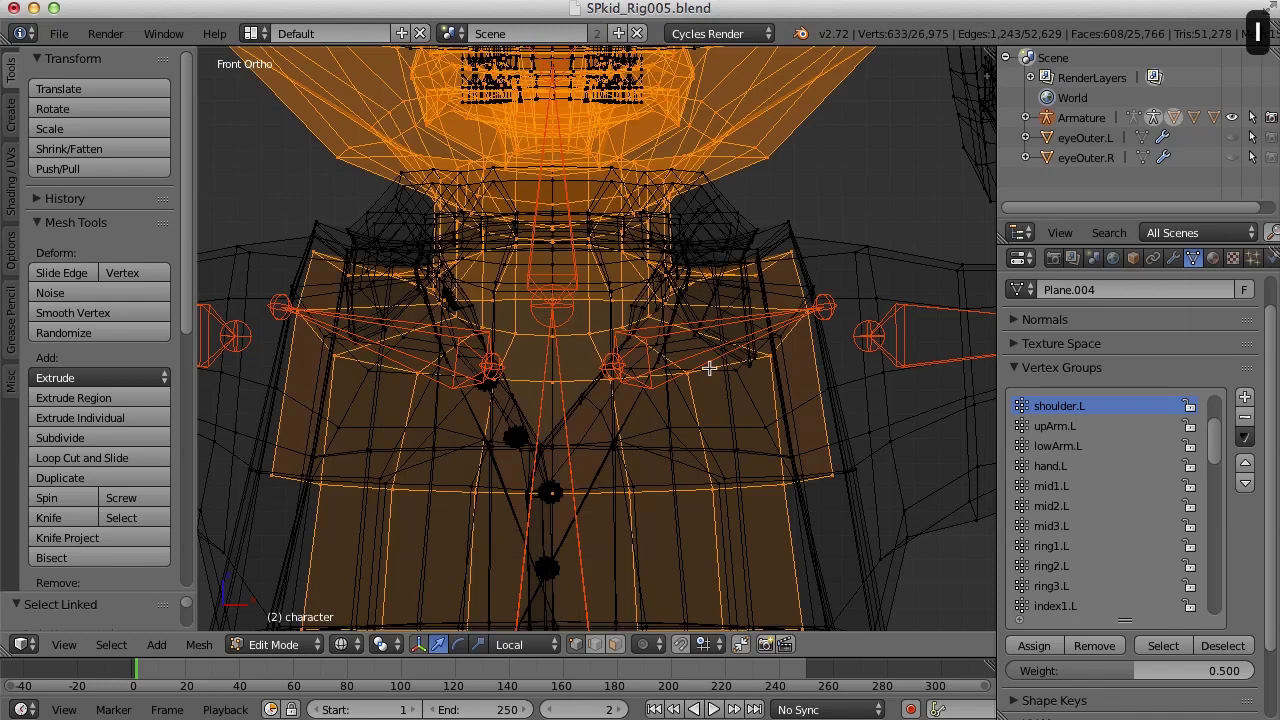
pyautogui.scroll(-3, 746, 382)
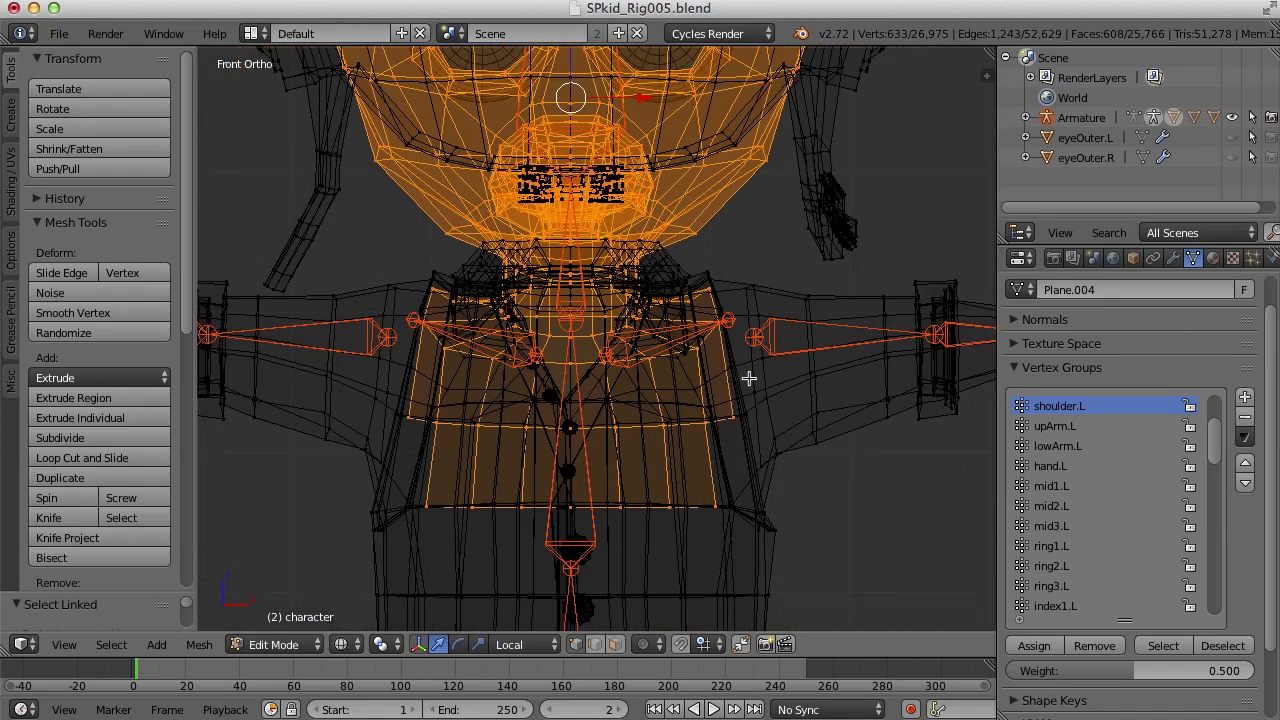
pyautogui.scroll(3, 749, 378)
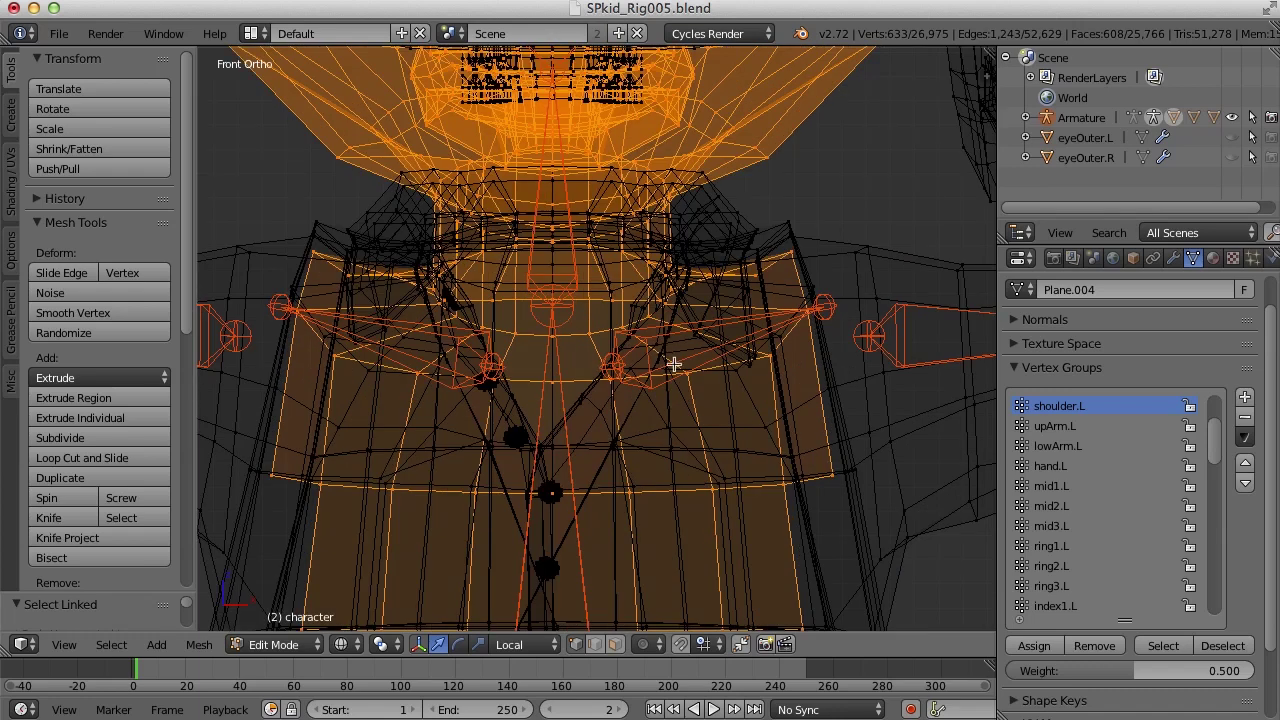
pyautogui.press('c')
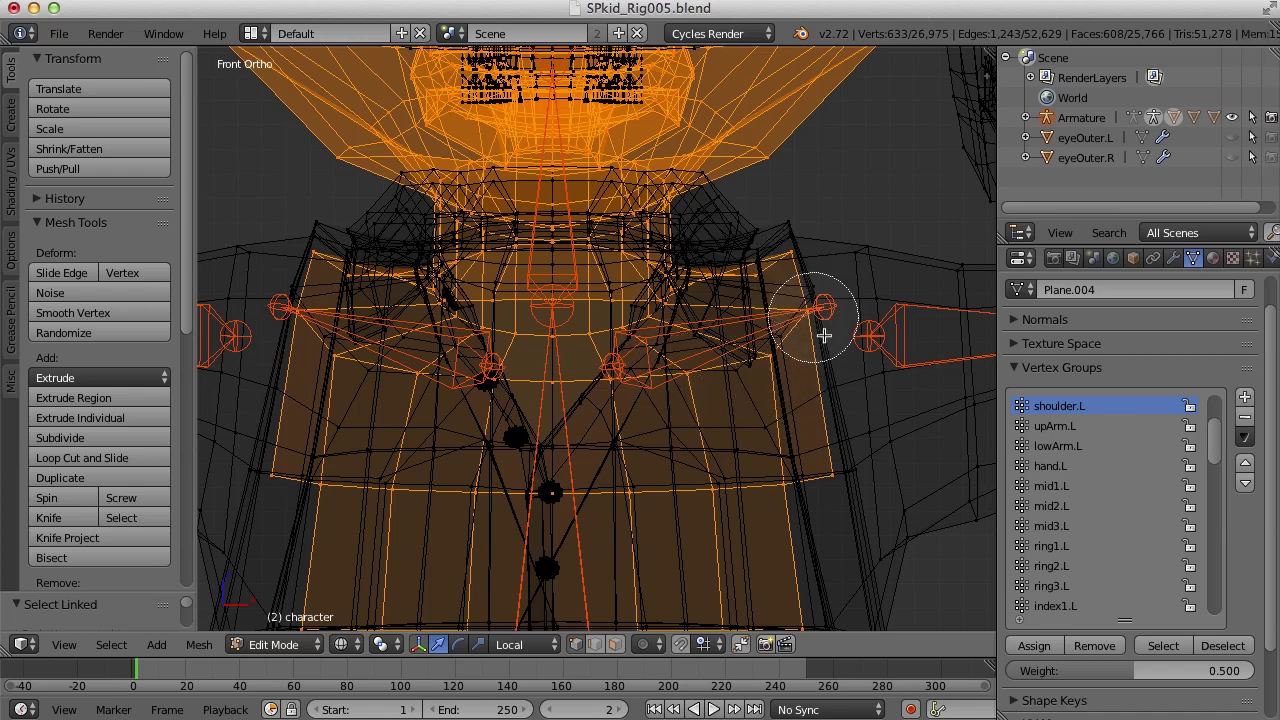
pyautogui.moveTo(760, 268)
pyautogui.mouseDown(button='middle')
pyautogui.moveTo(794, 324)
pyautogui.moveTo(791, 379)
pyautogui.moveTo(820, 479)
pyautogui.moveTo(600, 483)
pyautogui.moveTo(431, 505)
pyautogui.moveTo(272, 483)
pyautogui.moveTo(265, 439)
pyautogui.moveTo(292, 267)
pyautogui.moveTo(312, 311)
pyautogui.moveTo(322, 297)
pyautogui.moveTo(320, 345)
pyautogui.moveTo(382, 386)
pyautogui.moveTo(495, 410)
pyautogui.mouseUp(button='middle')
pyautogui.press('Escape')
pyautogui.keyDown('shift'); pyautogui.moveTo(843, 360); pyautogui.dragTo(859, 430, button='middle'); pyautogui.keyUp('shift')
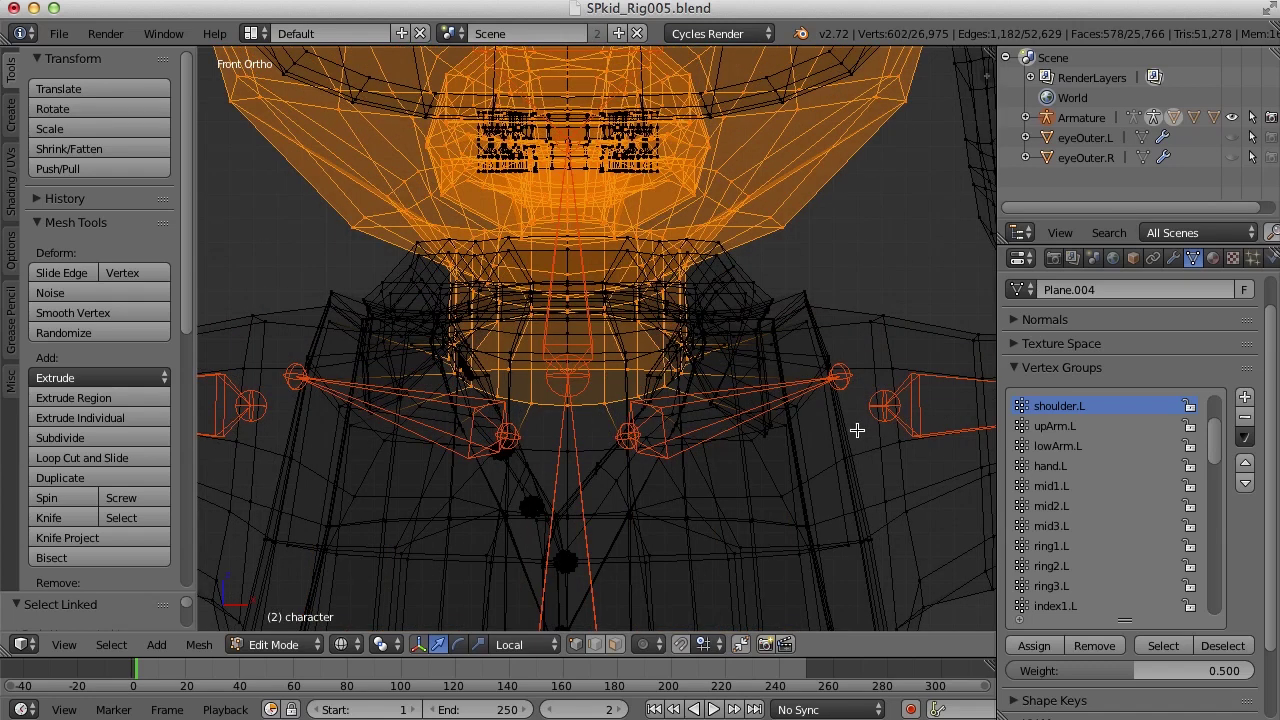
pyautogui.press('h')
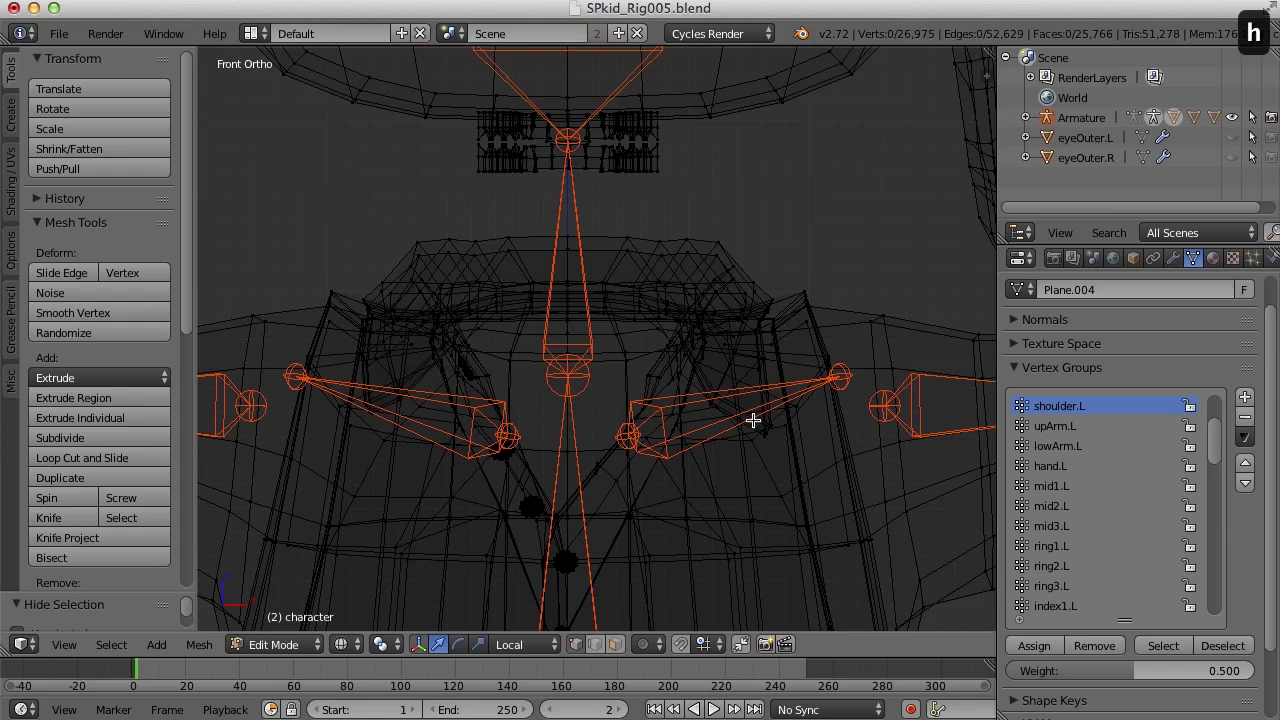
# - Select the linked helmet and both ear pieces and hide them
pyautogui.scroll(-4, 756, 420)
pyautogui.scroll(-3, 774, 421)
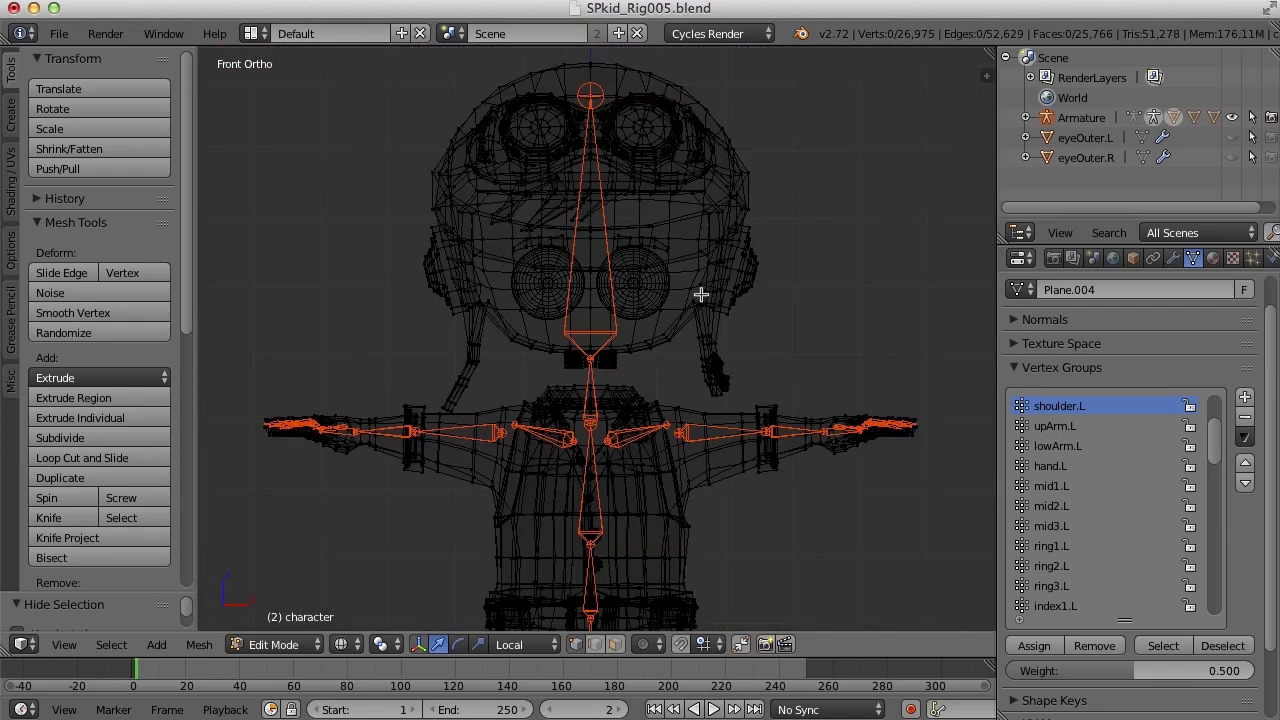
pyautogui.press('l')
pyautogui.press('l')
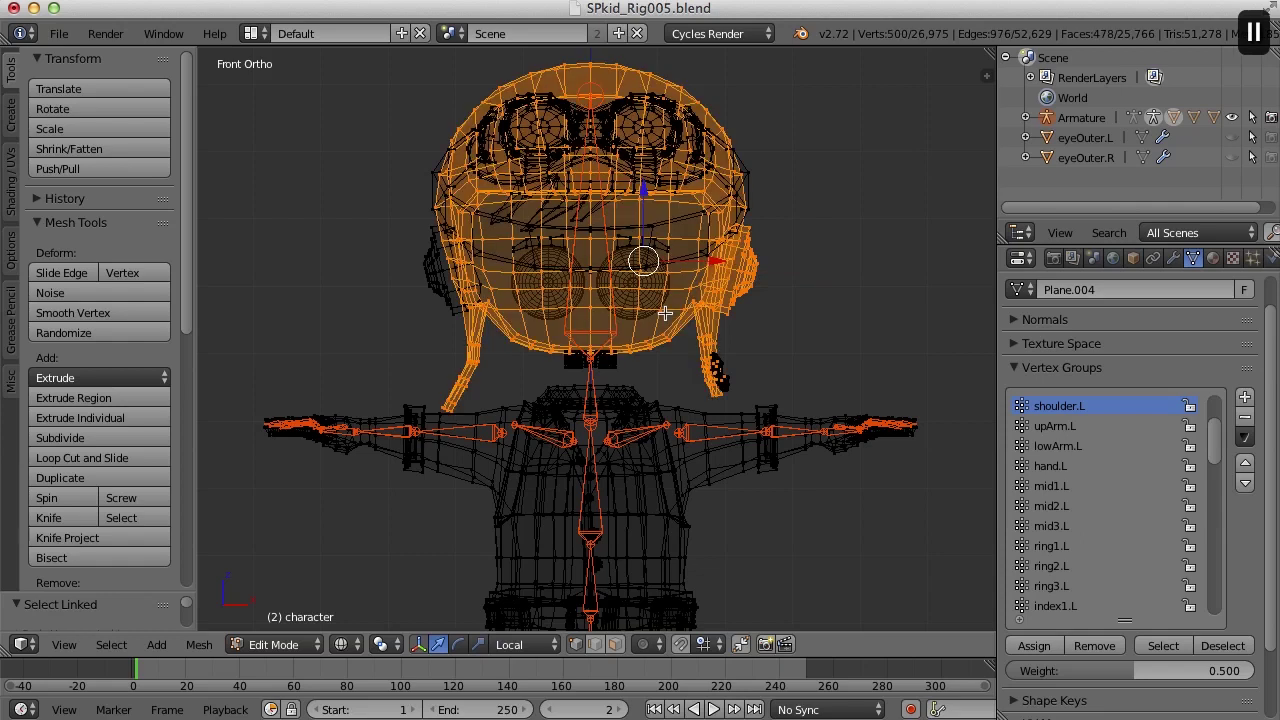
pyautogui.press('l')
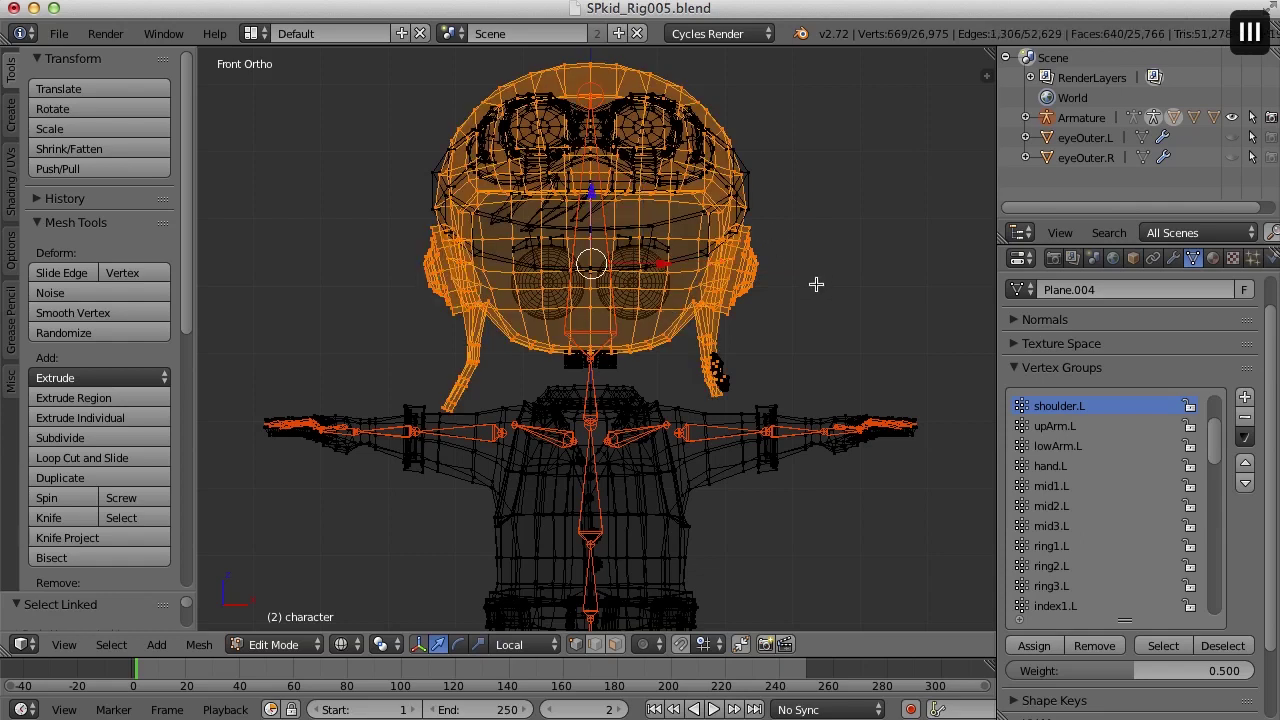
pyautogui.press('h')
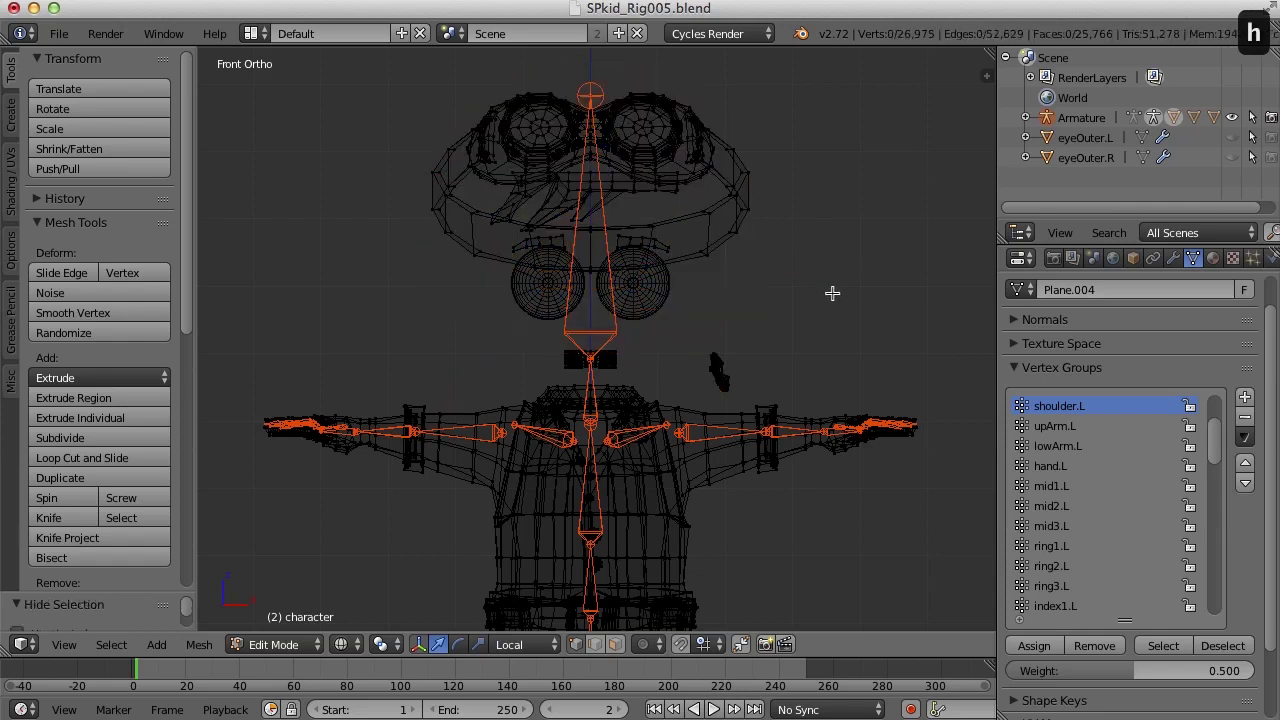
# - Lasso-select and hide the small strap piece beside the head, plus the goggles, headband, eyebrows and mouth pieces
pyautogui.scroll(2, 792, 301)
pyautogui.keyDown('shift'); pyautogui.scroll(-2, 767, 319); pyautogui.keyUp('shift')
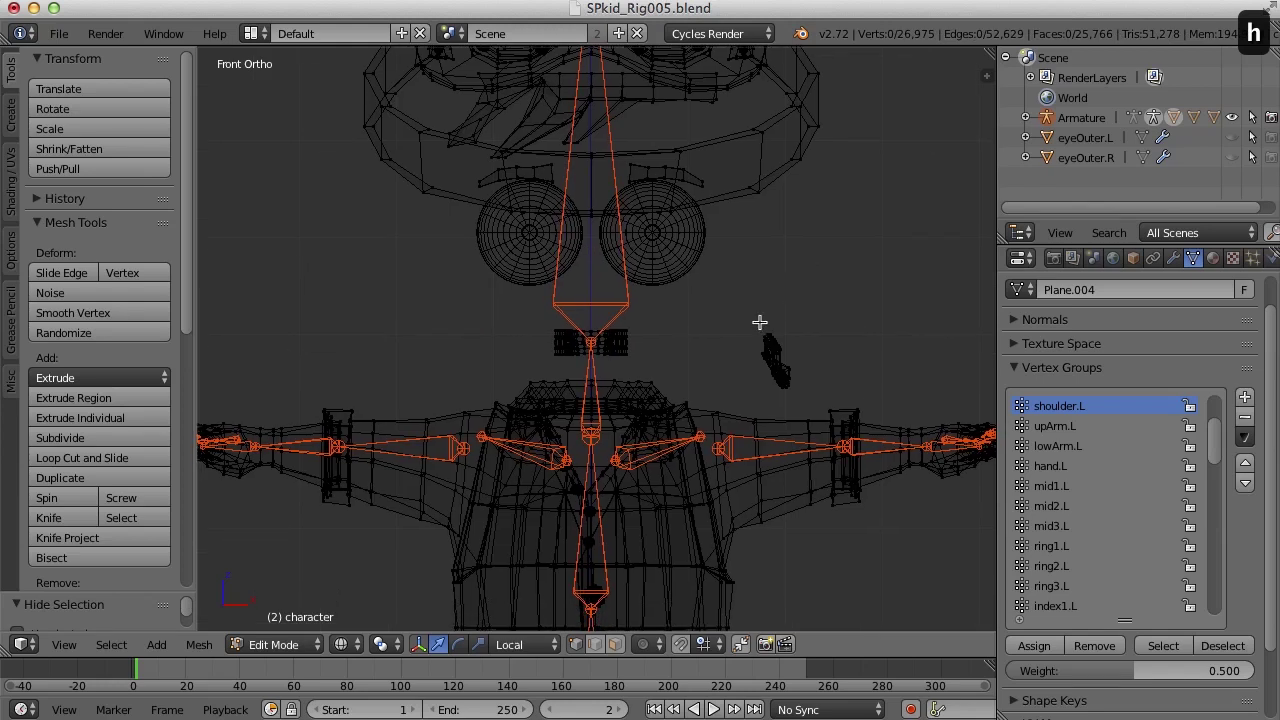
pyautogui.moveTo(775, 321)
pyautogui.keyDown('ctrl'); pyautogui.mouseDown()
pyautogui.moveTo(722, 348)
pyautogui.moveTo(757, 408)
pyautogui.moveTo(844, 346)
pyautogui.moveTo(795, 304)
pyautogui.moveTo(822, 319)
pyautogui.mouseUp(); pyautogui.keyUp('ctrl')
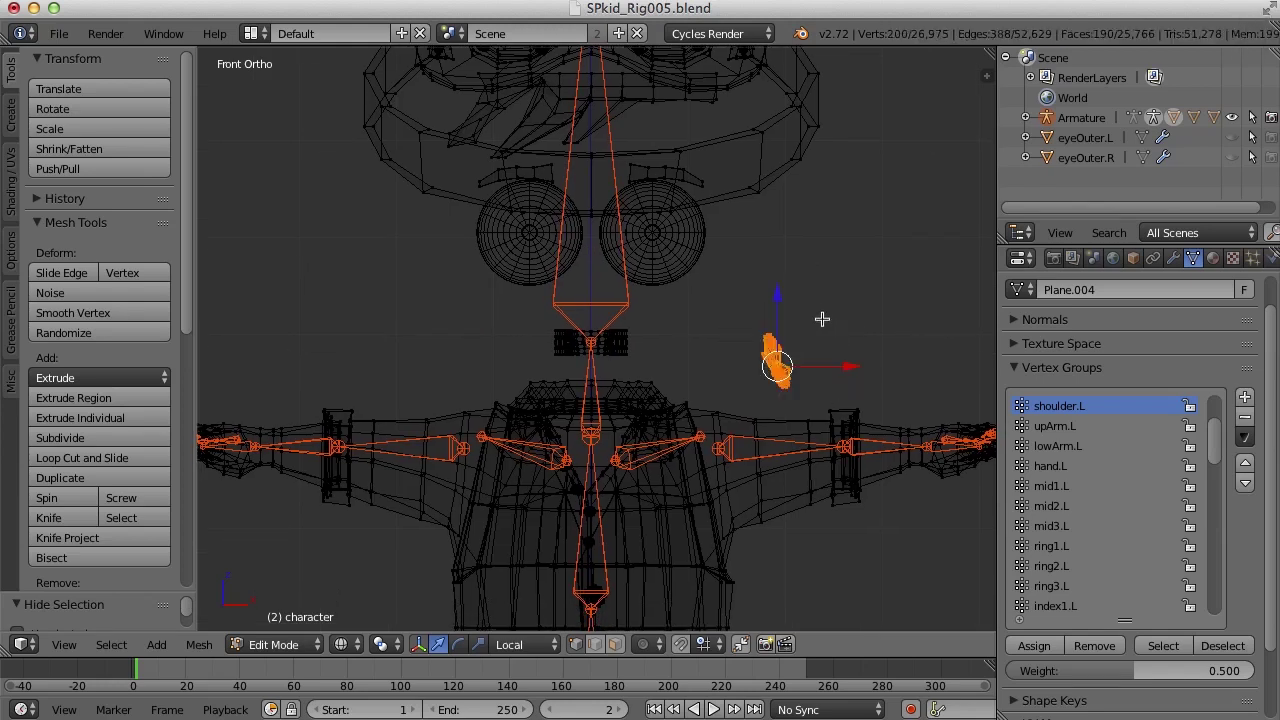
pyautogui.press('h')
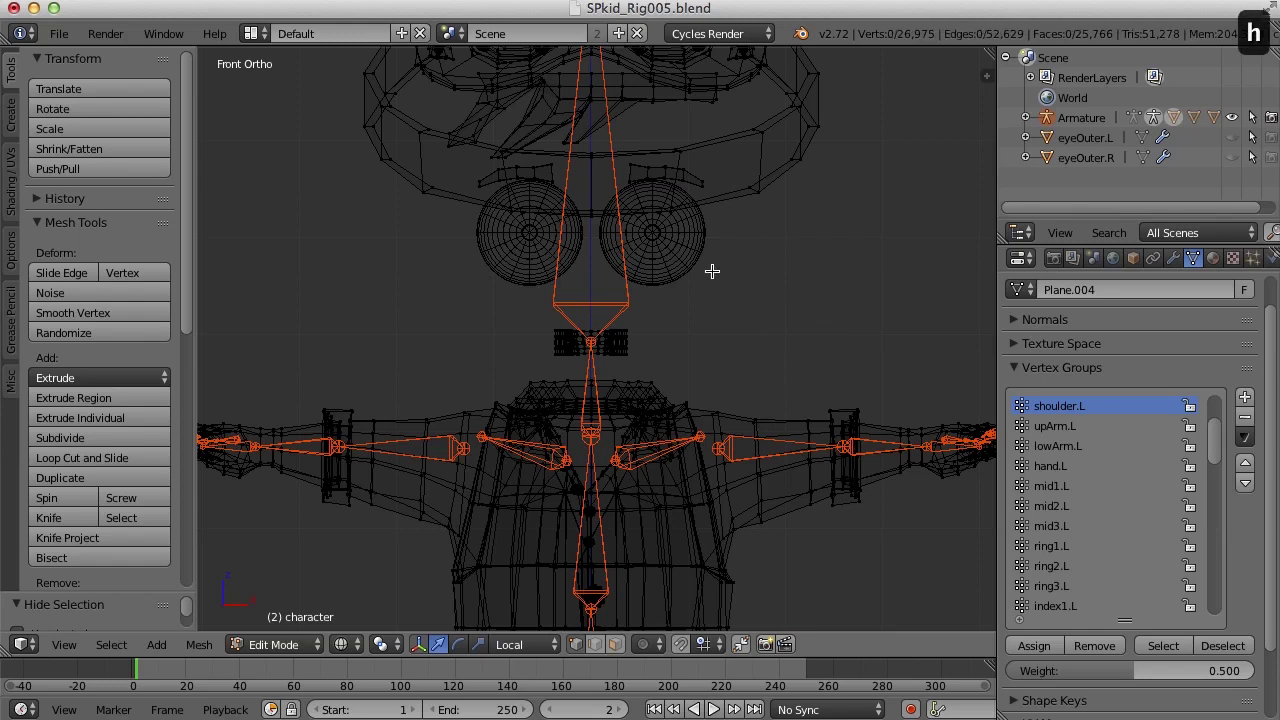
pyautogui.scroll(-2, 614, 180)
pyautogui.moveTo(555, 99)
pyautogui.keyDown('ctrl'); pyautogui.mouseDown()
pyautogui.moveTo(494, 108)
pyautogui.moveTo(429, 306)
pyautogui.moveTo(555, 328)
pyautogui.moveTo(584, 356)
pyautogui.moveTo(661, 344)
pyautogui.moveTo(738, 218)
pyautogui.moveTo(689, 123)
pyautogui.moveTo(611, 99)
pyautogui.moveTo(745, 153)
pyautogui.mouseUp(); pyautogui.keyUp('ctrl')
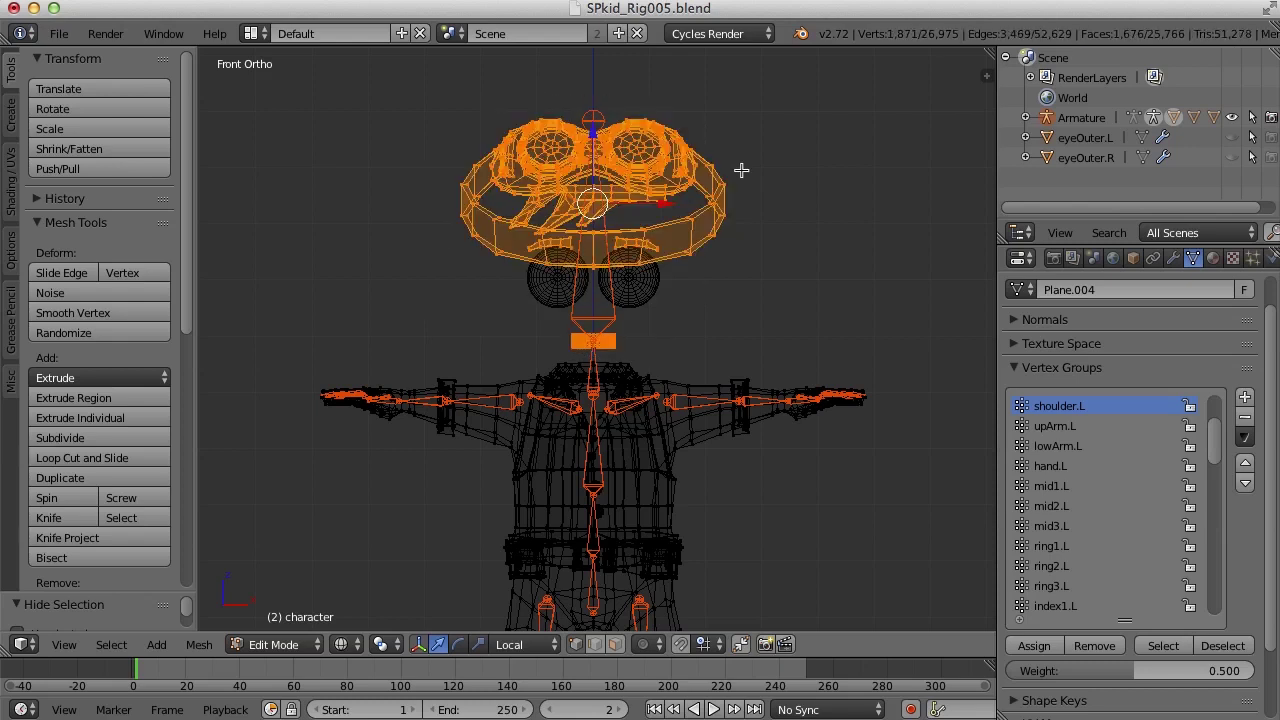
pyautogui.press('h')
pyautogui.scroll(5, 714, 310)
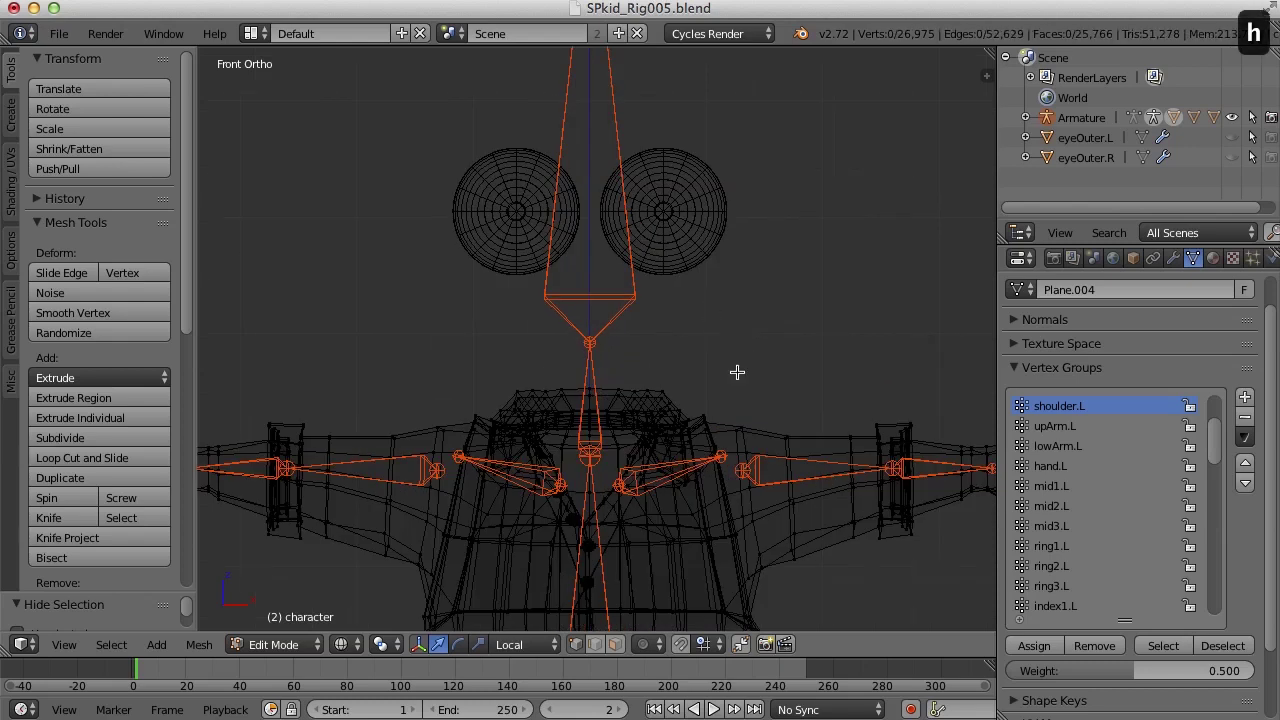
# - Select the vertices of the character's left shoulder, collar and upper chest and assign them to shoulder.L with weight 1.000
pyautogui.moveTo(761, 304)
pyautogui.keyDown('shift'); pyautogui.mouseDown(button='middle')
pyautogui.moveTo(766, 363)
pyautogui.moveTo(750, 353)
pyautogui.moveTo(714, 366)
pyautogui.moveTo(757, 349)
pyautogui.moveTo(762, 320)
pyautogui.mouseUp(button='middle'); pyautogui.keyUp('shift')
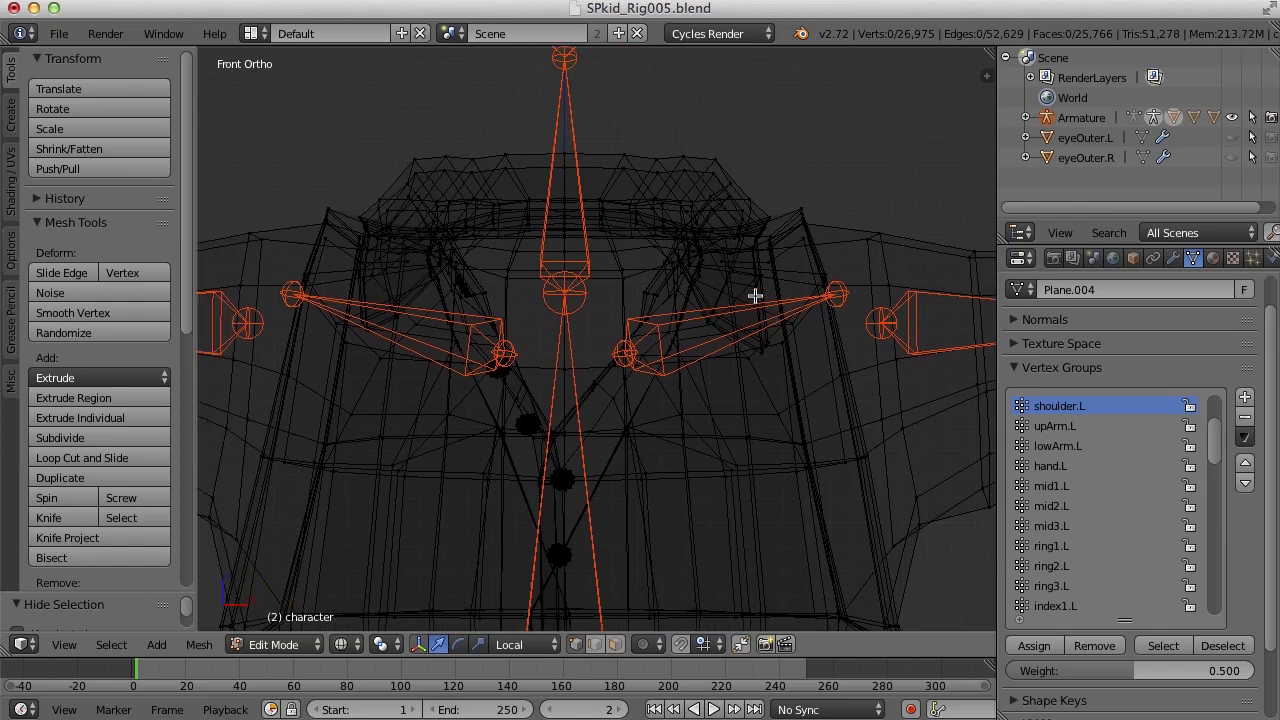
pyautogui.moveTo(587, 146)
pyautogui.keyDown('ctrl'); pyautogui.mouseDown()
pyautogui.moveTo(612, 450)
pyautogui.moveTo(658, 494)
pyautogui.moveTo(723, 519)
pyautogui.moveTo(803, 512)
pyautogui.moveTo(855, 480)
pyautogui.moveTo(888, 428)
pyautogui.moveTo(890, 290)
pyautogui.moveTo(849, 213)
pyautogui.moveTo(702, 127)
pyautogui.mouseUp(); pyautogui.keyUp('ctrl')
pyautogui.press('c')
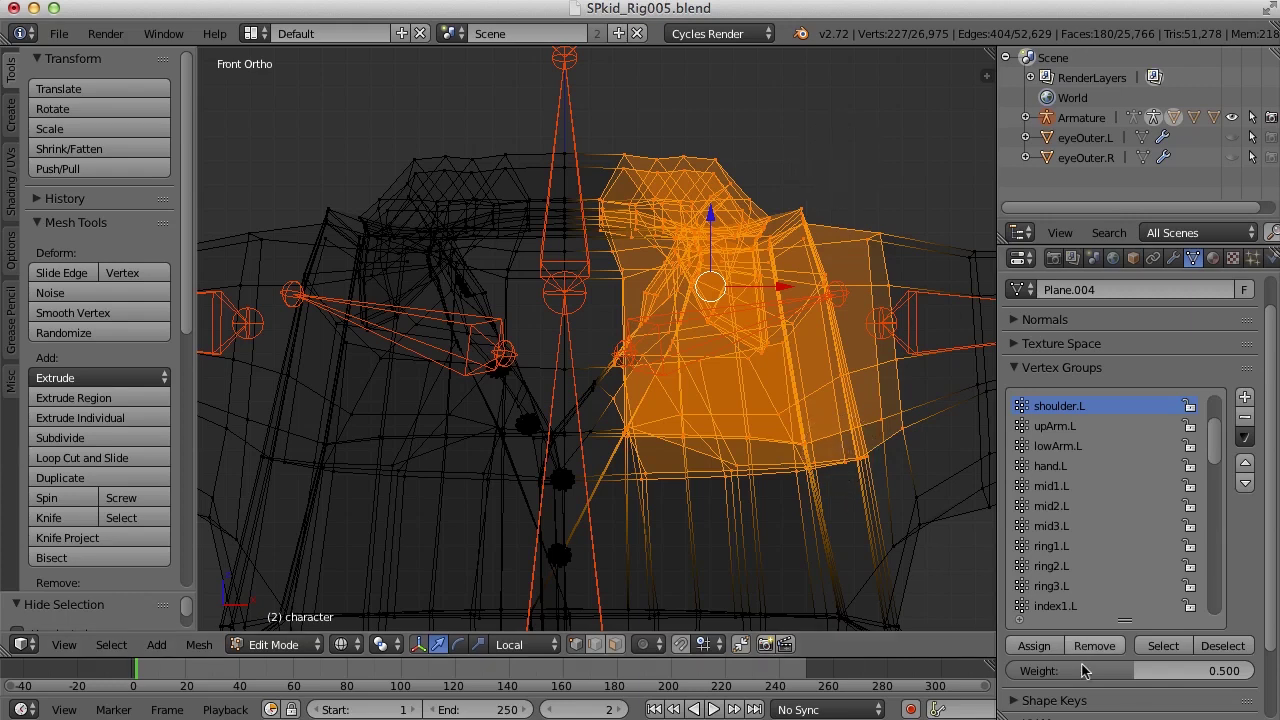
pyautogui.moveTo(1130, 679); pyautogui.dragTo(1252, 679)
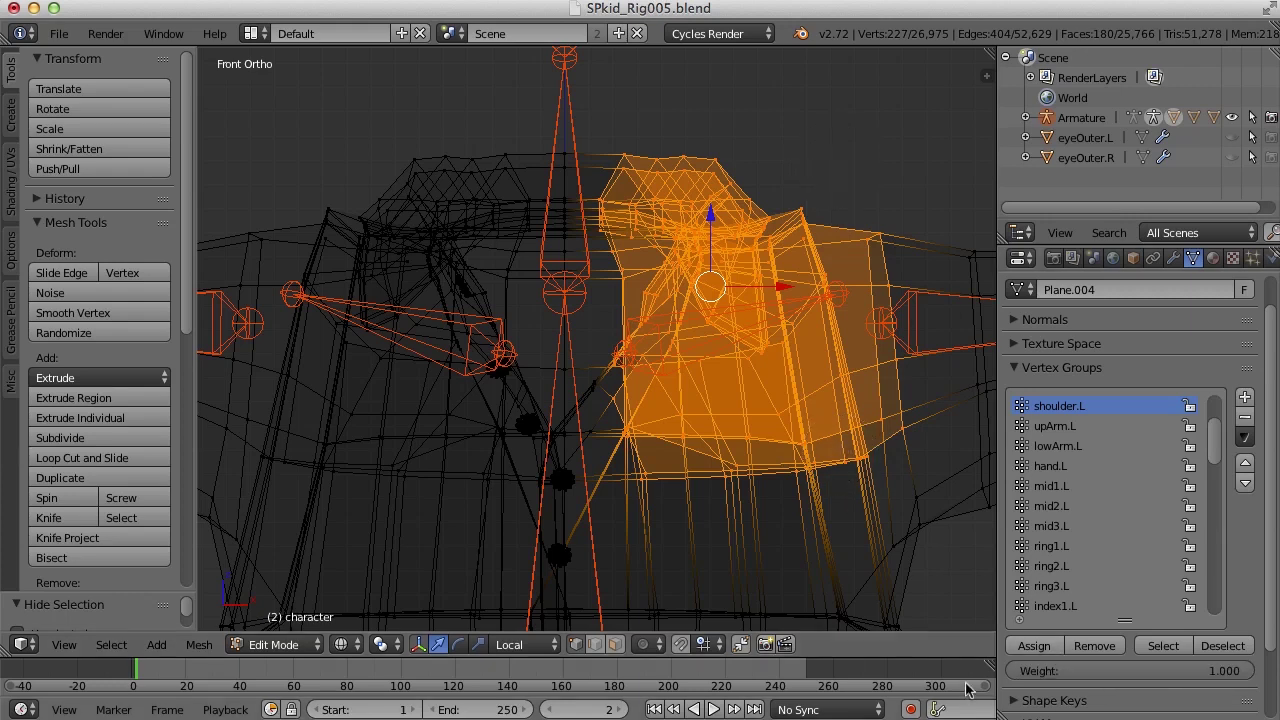
pyautogui.click(1040, 655)
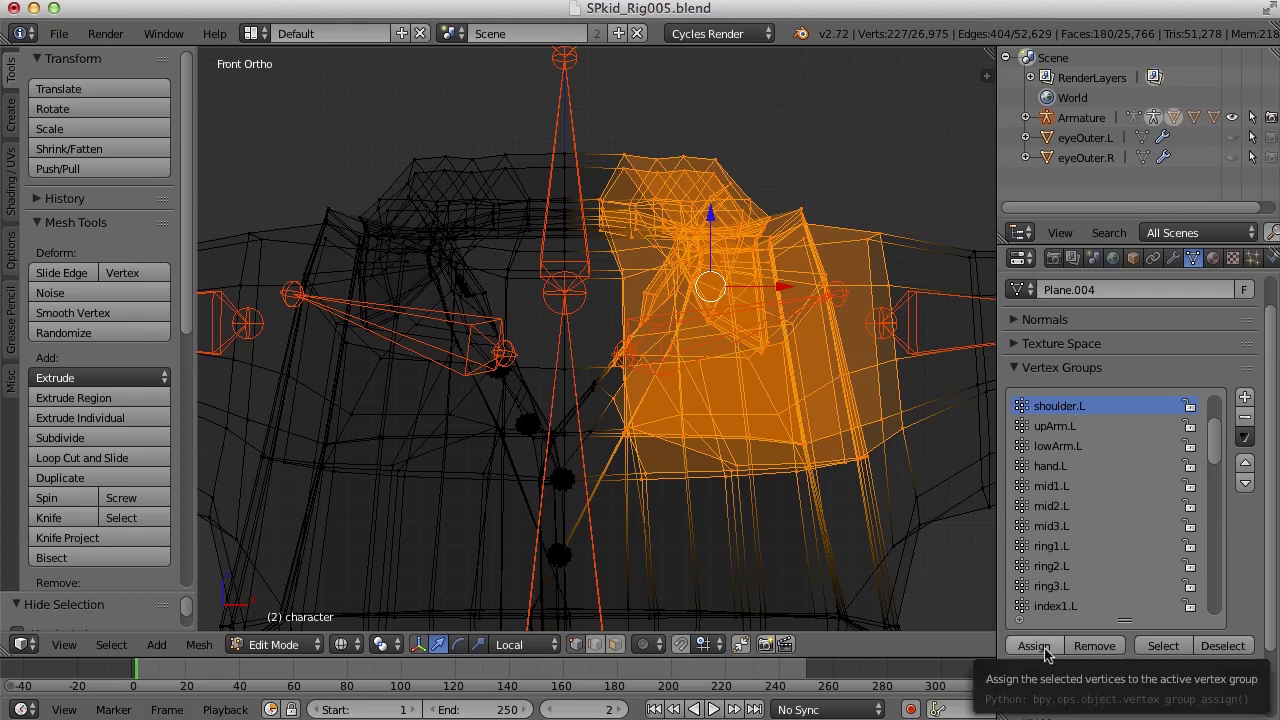
pyautogui.click(1040, 648)
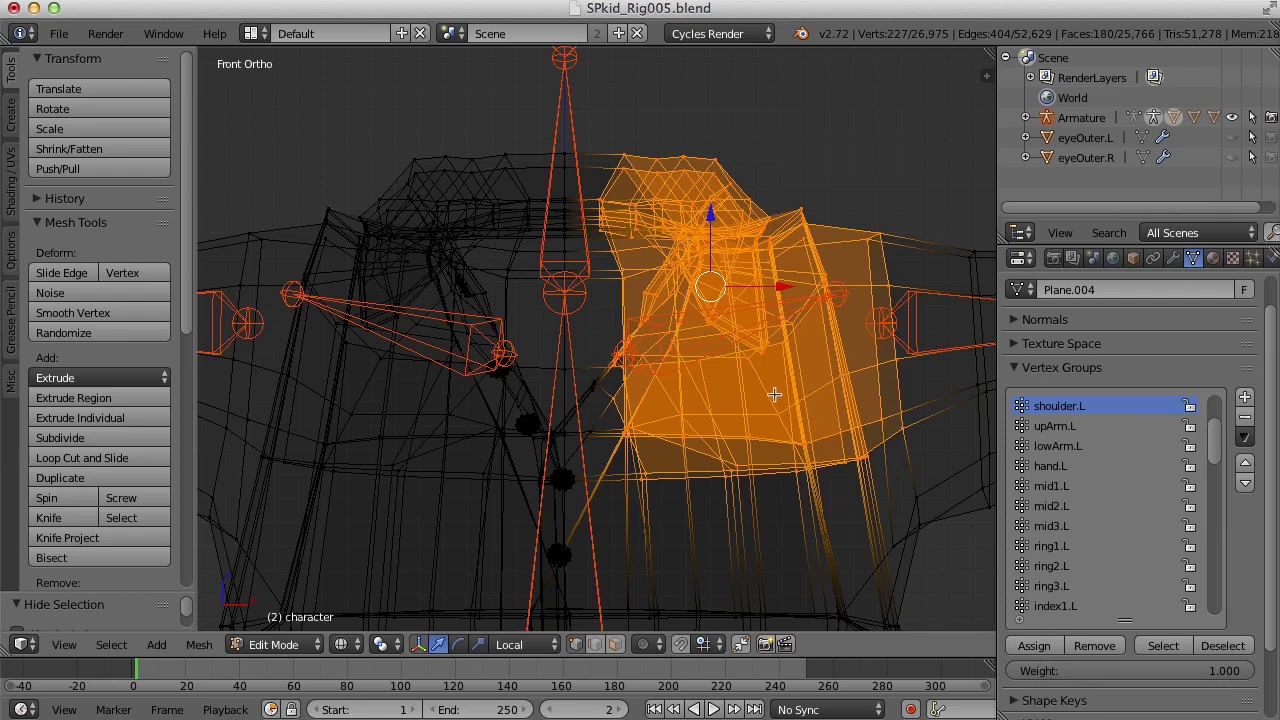
# - Check the shoulder.L weights in Weight Paint mode, return to Edit Mode and deselect all vertices
pyautogui.press('Tab')
pyautogui.hotkey('ctrl', 'Tab')
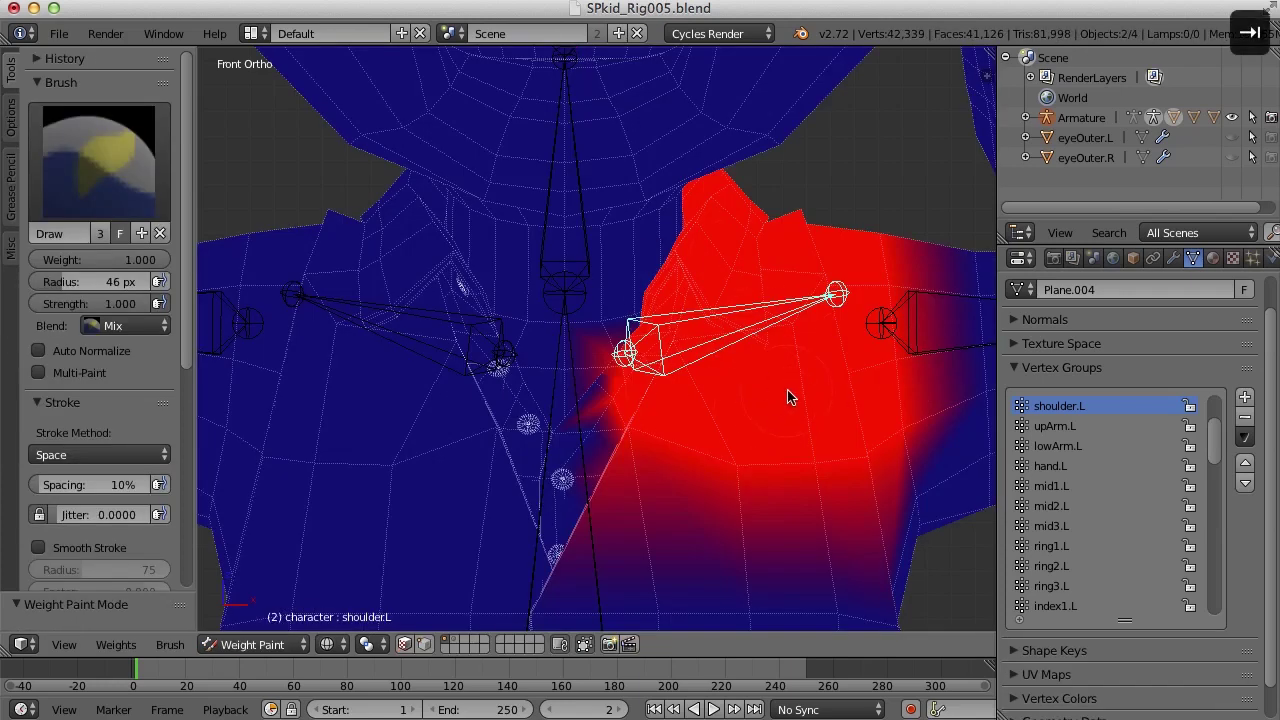
pyautogui.press('Tab')
pyautogui.press('a')
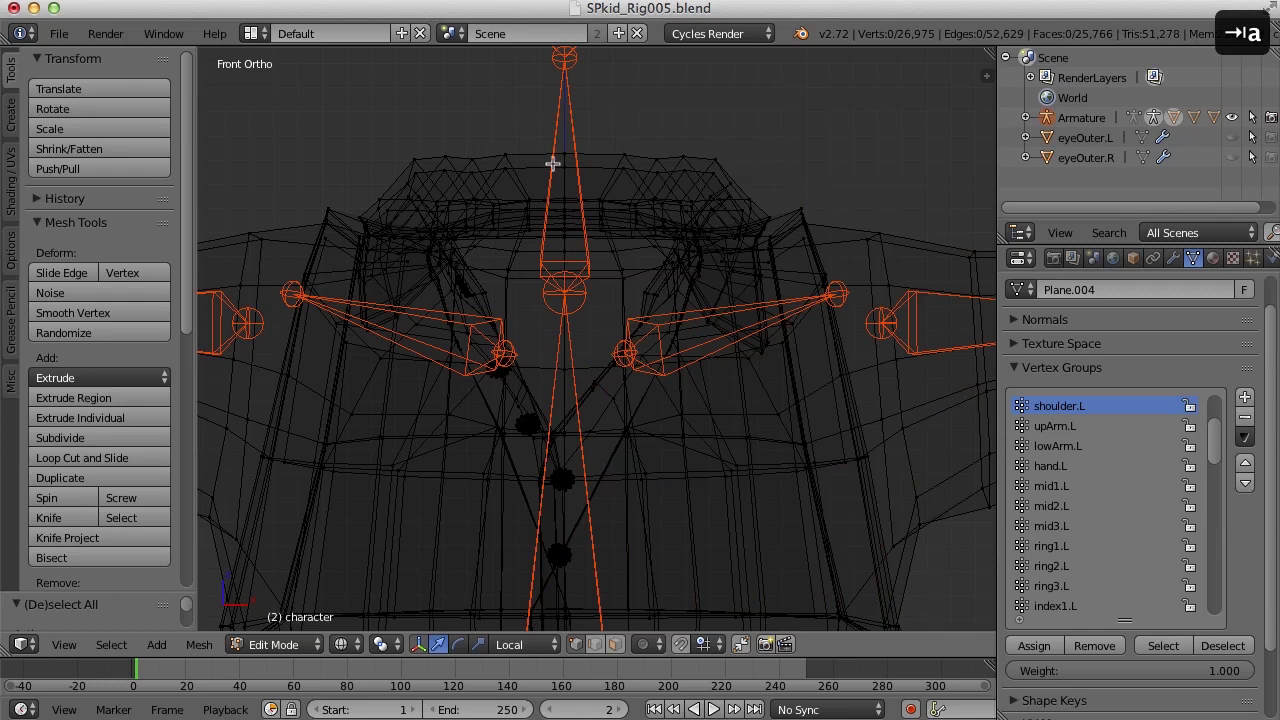
# - Lasso-select the vertices of the character's right shoulder, collar and upper chest and assign them to shoulder.R with weight 1.000
pyautogui.moveTo(1213, 450); pyautogui.dragTo(1212, 514)
pyautogui.click(1078, 488)
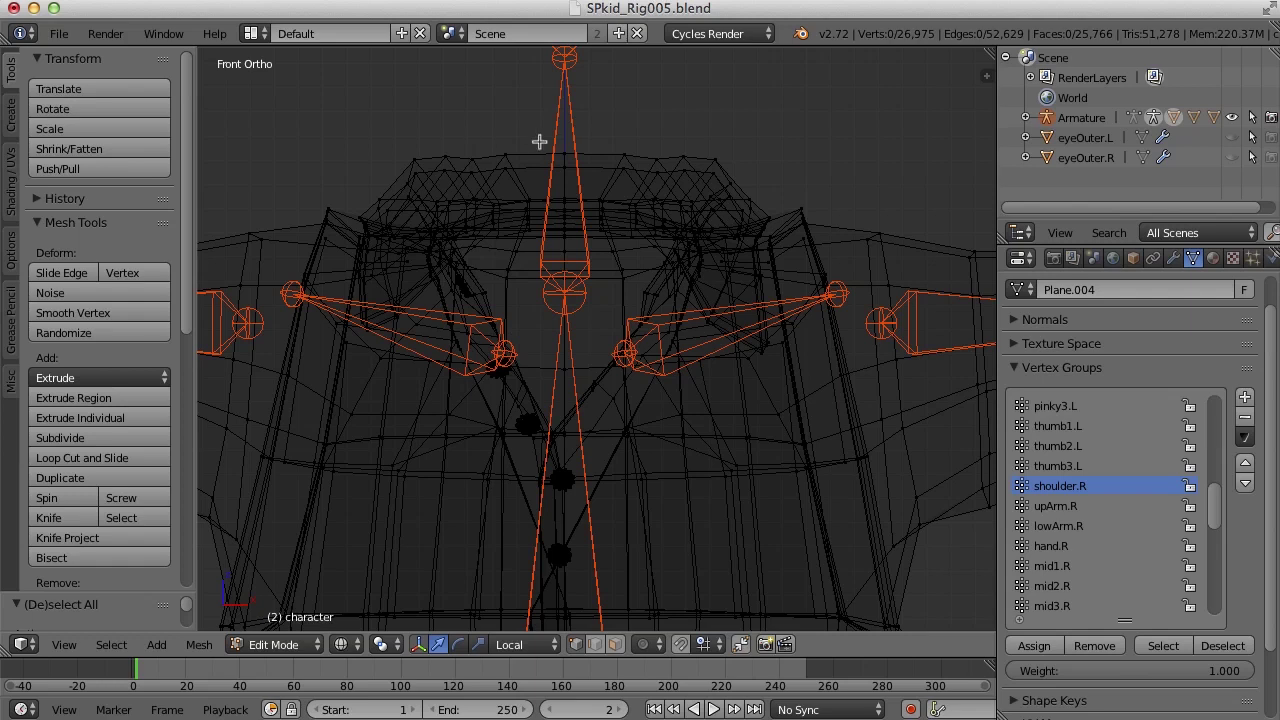
pyautogui.moveTo(535, 138)
pyautogui.keyDown('ctrl'); pyautogui.mouseDown()
pyautogui.moveTo(539, 431)
pyautogui.moveTo(524, 478)
pyautogui.moveTo(443, 486)
pyautogui.moveTo(301, 411)
pyautogui.moveTo(241, 268)
pyautogui.moveTo(256, 199)
pyautogui.moveTo(365, 145)
pyautogui.moveTo(519, 156)
pyautogui.mouseUp(); pyautogui.keyUp('ctrl')
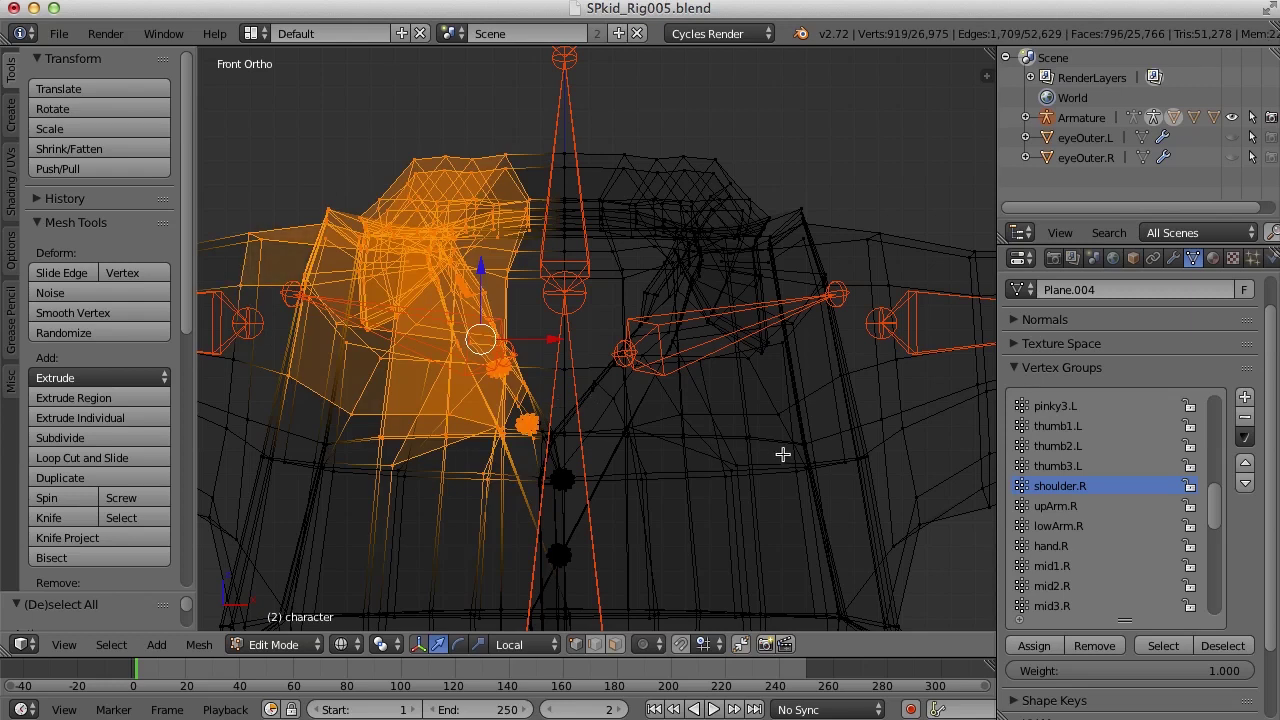
pyautogui.click(1035, 646)
# - Compare the shoulder.R and shoulder.L weights in Weight Paint mode by selecting each shoulder bone
pyautogui.scroll(-2, 671, 452)
pyautogui.press('Tab')
pyautogui.rightClick(467, 333)
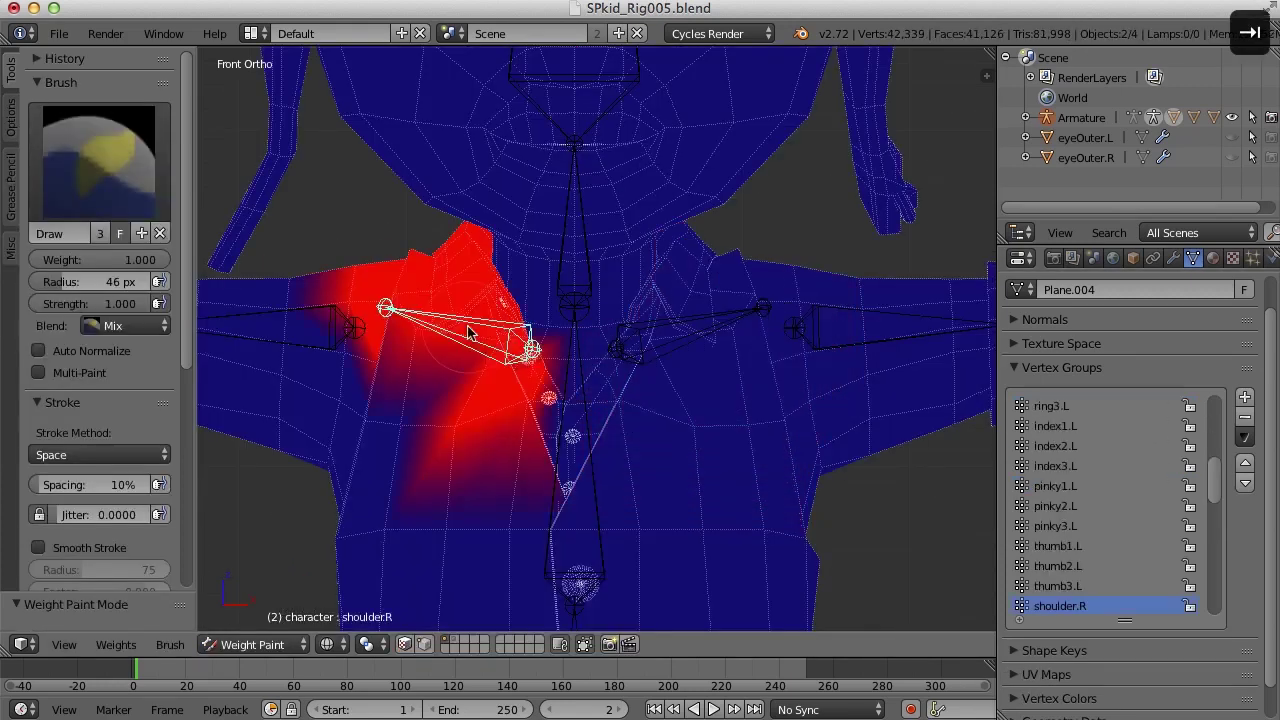
pyautogui.rightClick(700, 337)
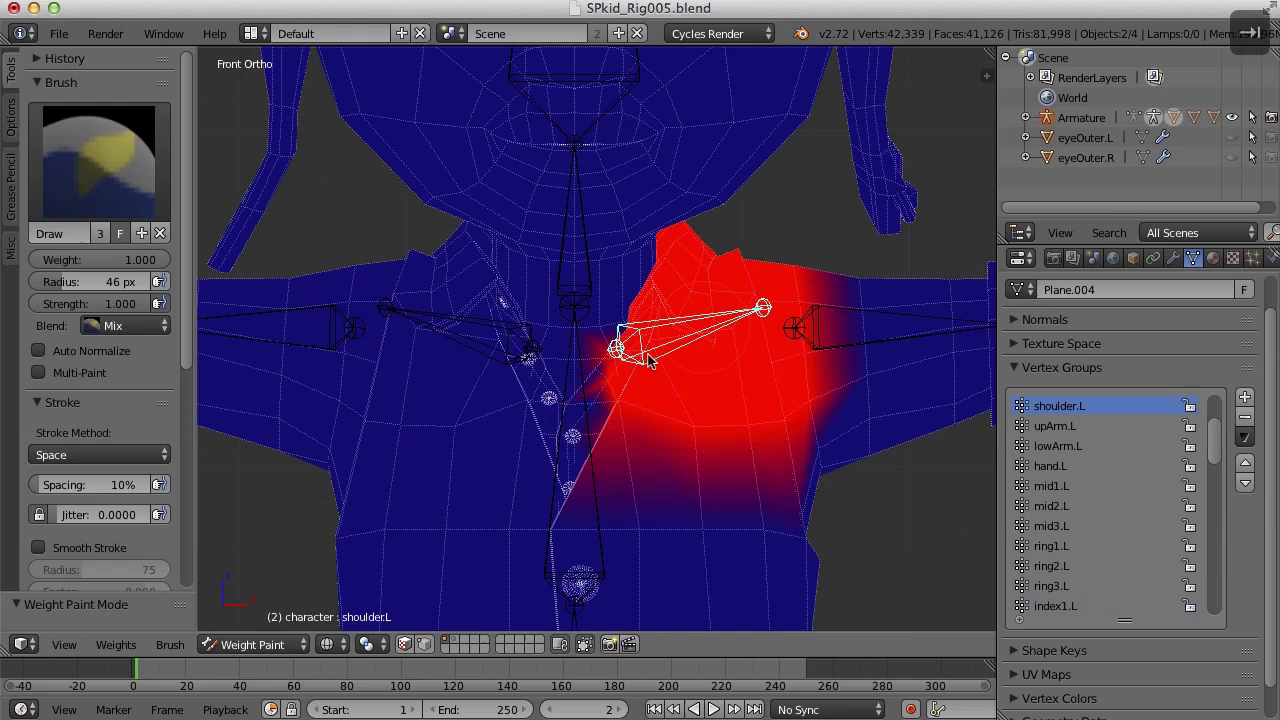
pyautogui.rightClick(463, 342)
pyautogui.rightClick(630, 432)
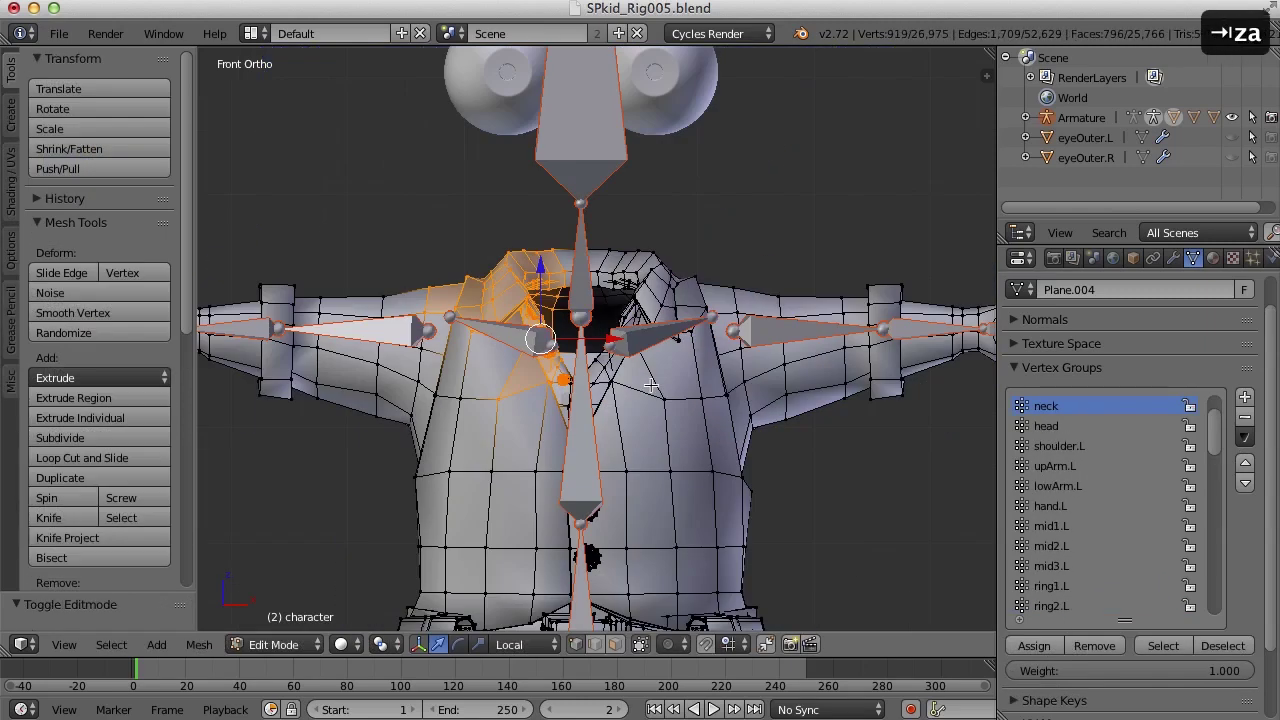
# - Reveal all hidden parts of the character mesh in Edit Mode and leave nothing selected
pyautogui.press('a')
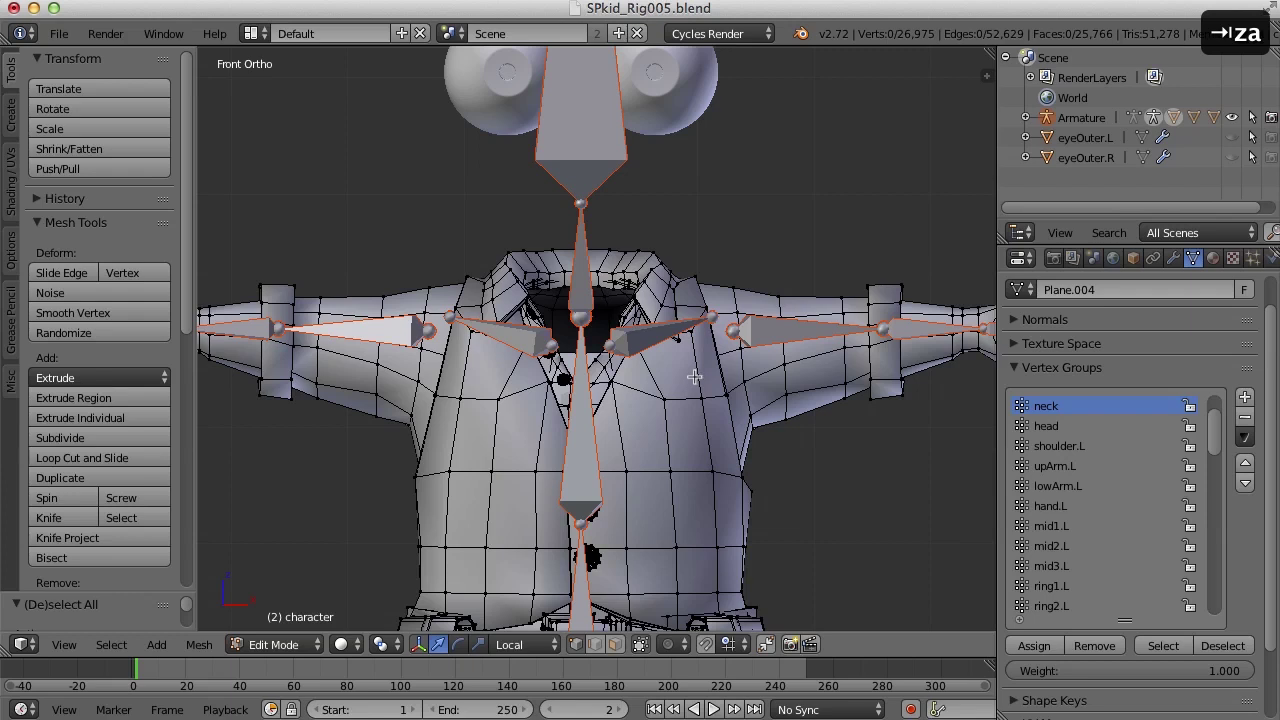
pyautogui.hotkey('alt', 'h')
pyautogui.press('a')
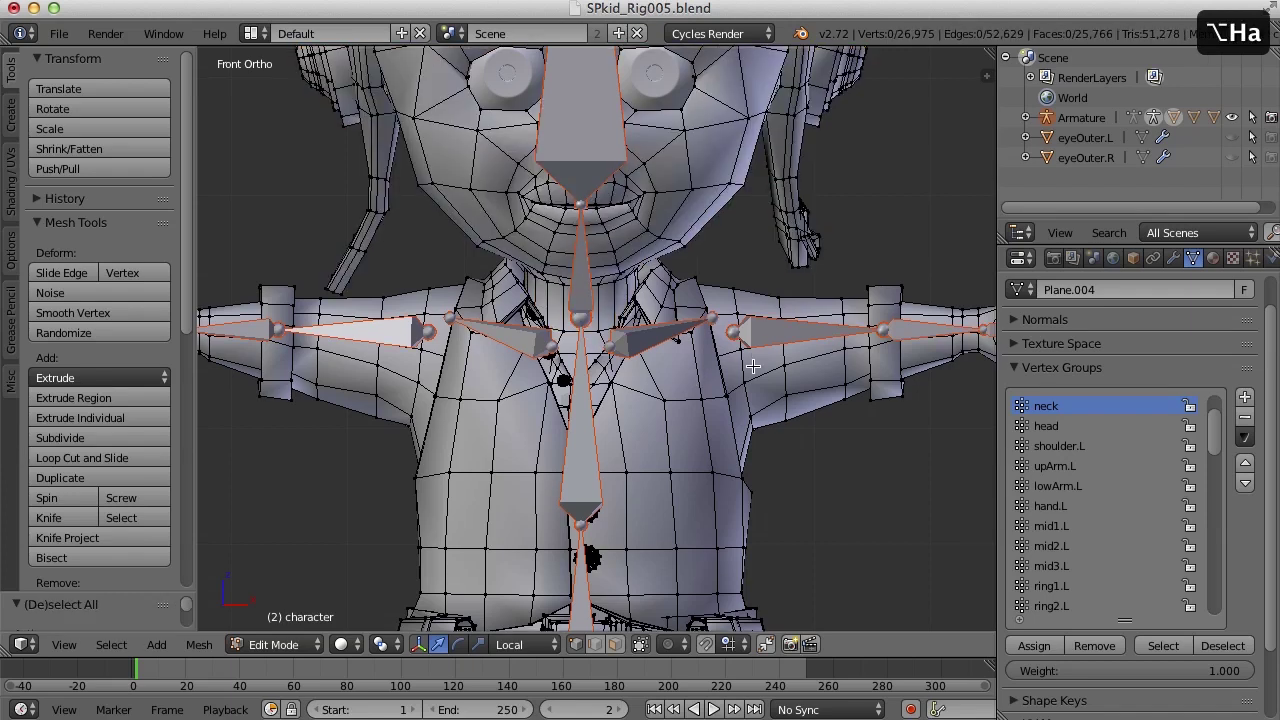
# - Select the edge loop around the middle of the left upper arm and assign it to upArm.L with weight 1.000
pyautogui.scroll(3, 753, 353)
pyautogui.scroll(-4, 753, 353)
pyautogui.scroll(2, 780, 360)
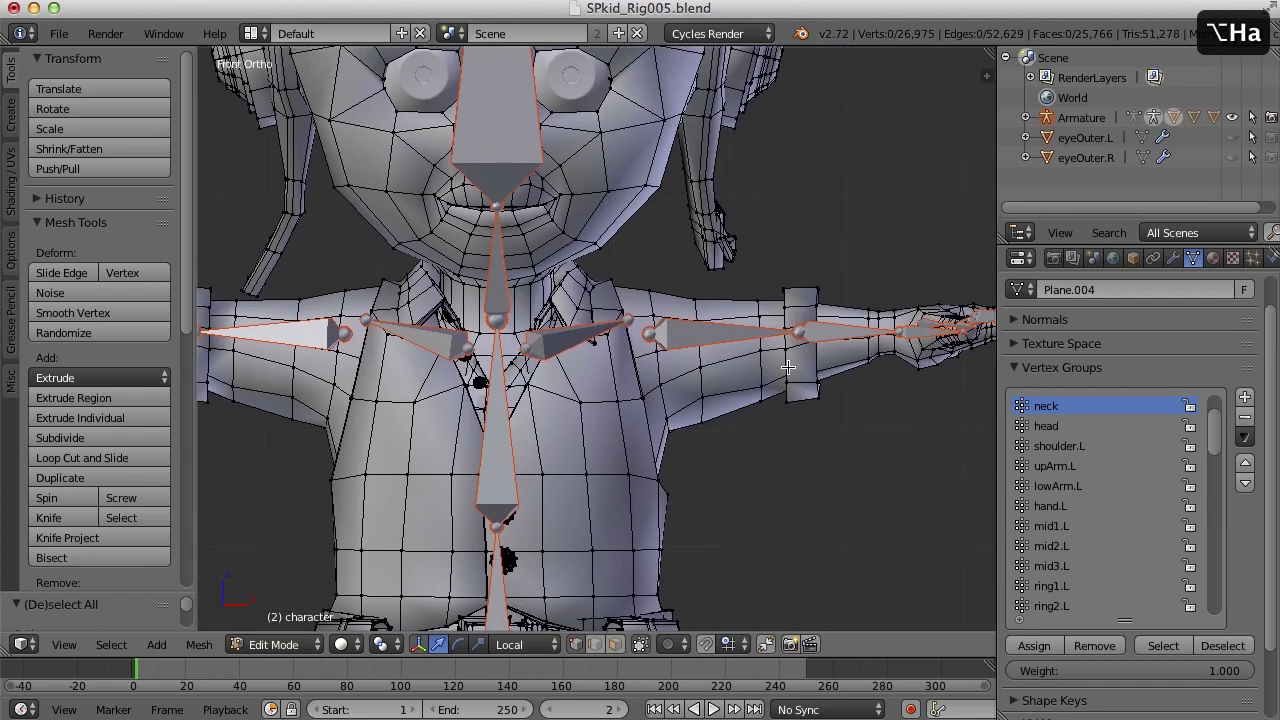
pyautogui.scroll(3, 750, 345)
pyautogui.scroll(2, 664, 340)
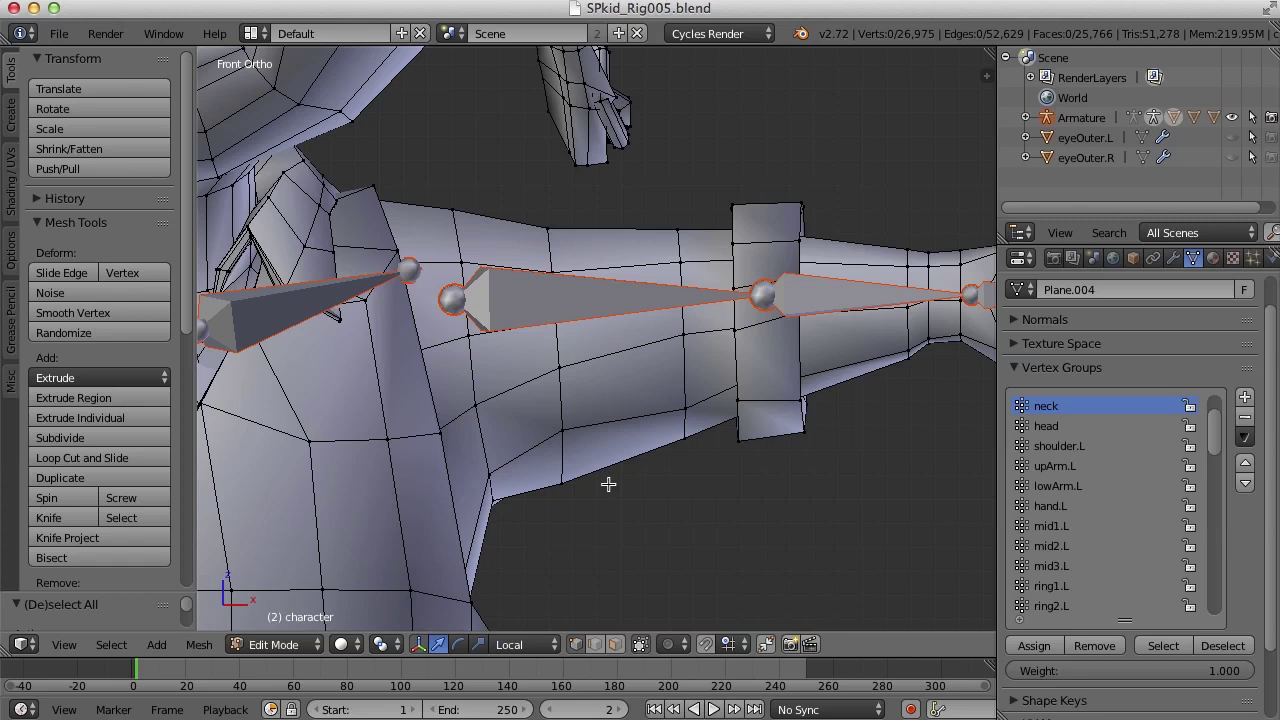
pyautogui.keyDown('alt'); pyautogui.rightClick(558, 343); pyautogui.keyUp('alt')
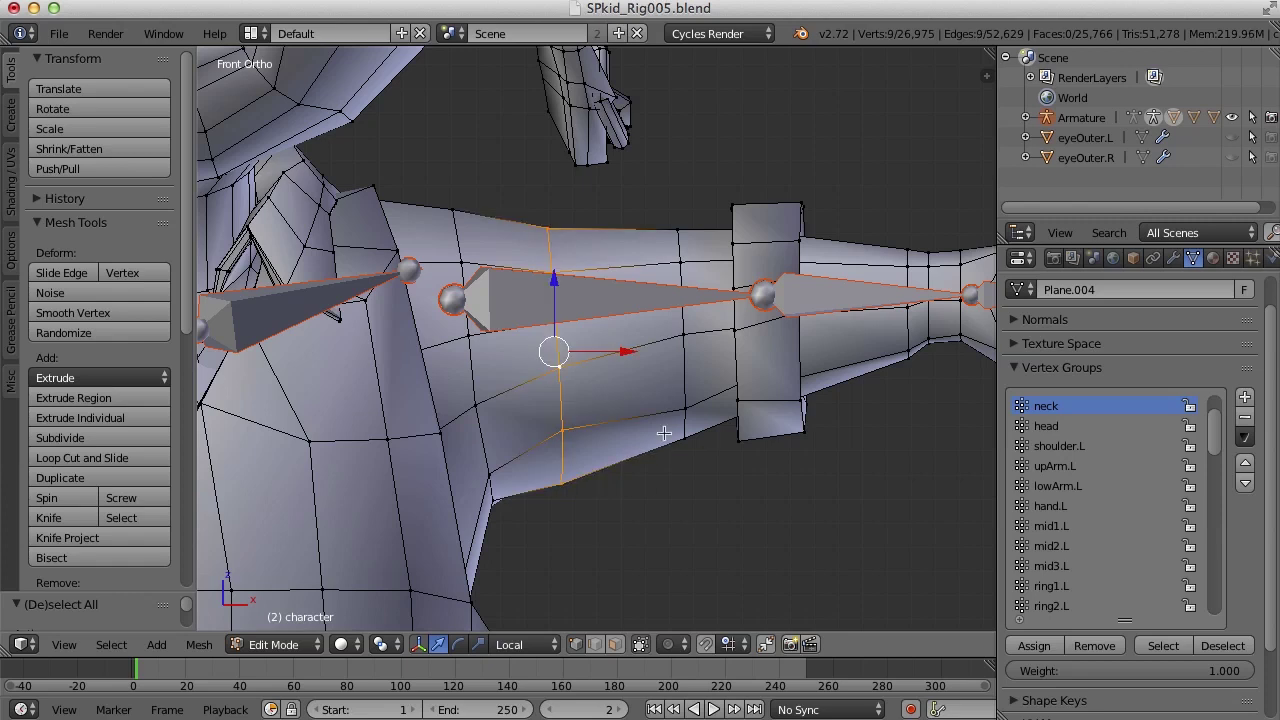
pyautogui.keyDown('alt'); pyautogui.rightClick(682, 320); pyautogui.keyUp('alt')
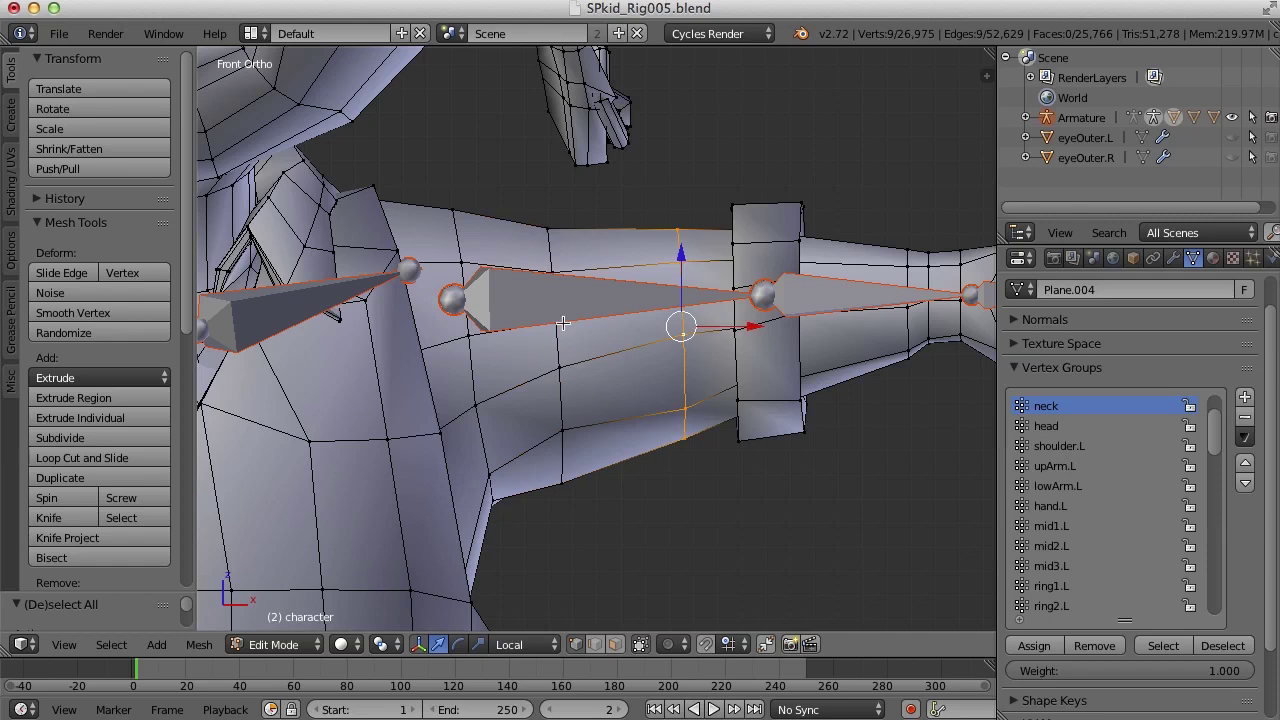
pyautogui.keyDown('alt'); pyautogui.keyDown('shift'); pyautogui.rightClick(557, 333); pyautogui.keyUp('shift'); pyautogui.keyUp('alt')
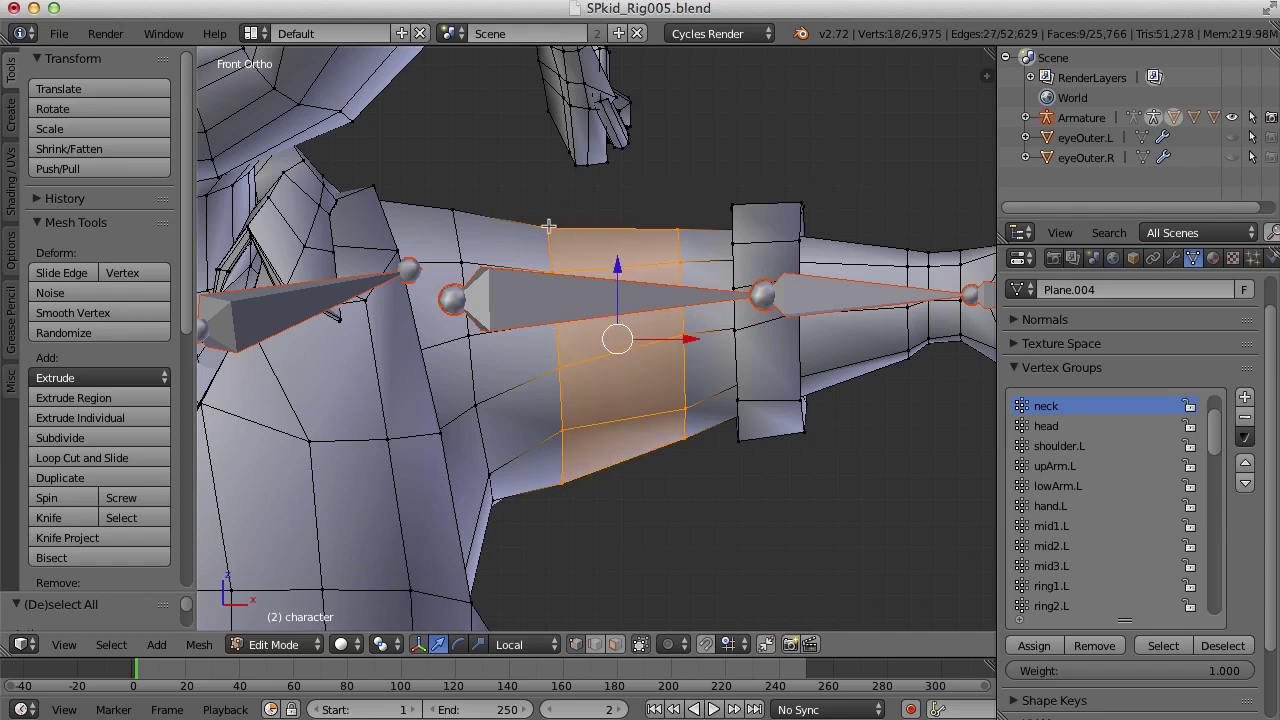
pyautogui.keyDown('alt'); pyautogui.rightClick(558, 348); pyautogui.keyUp('alt')
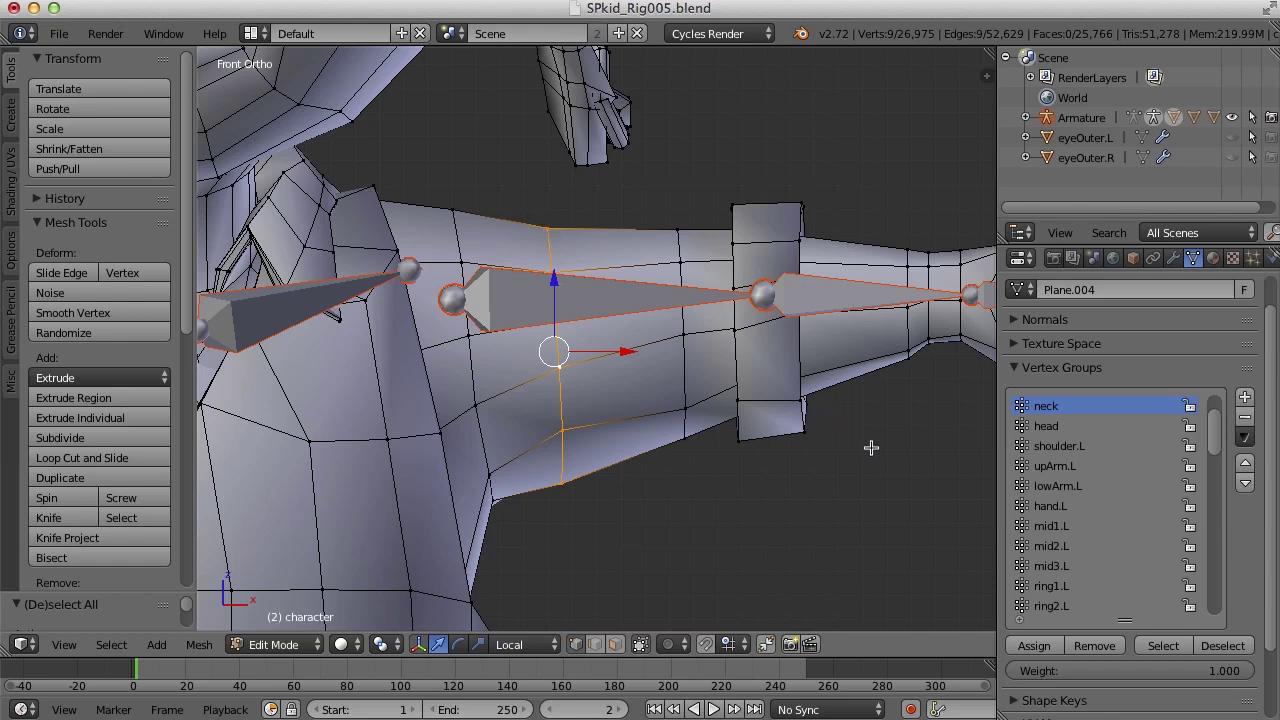
pyautogui.click(1062, 468)
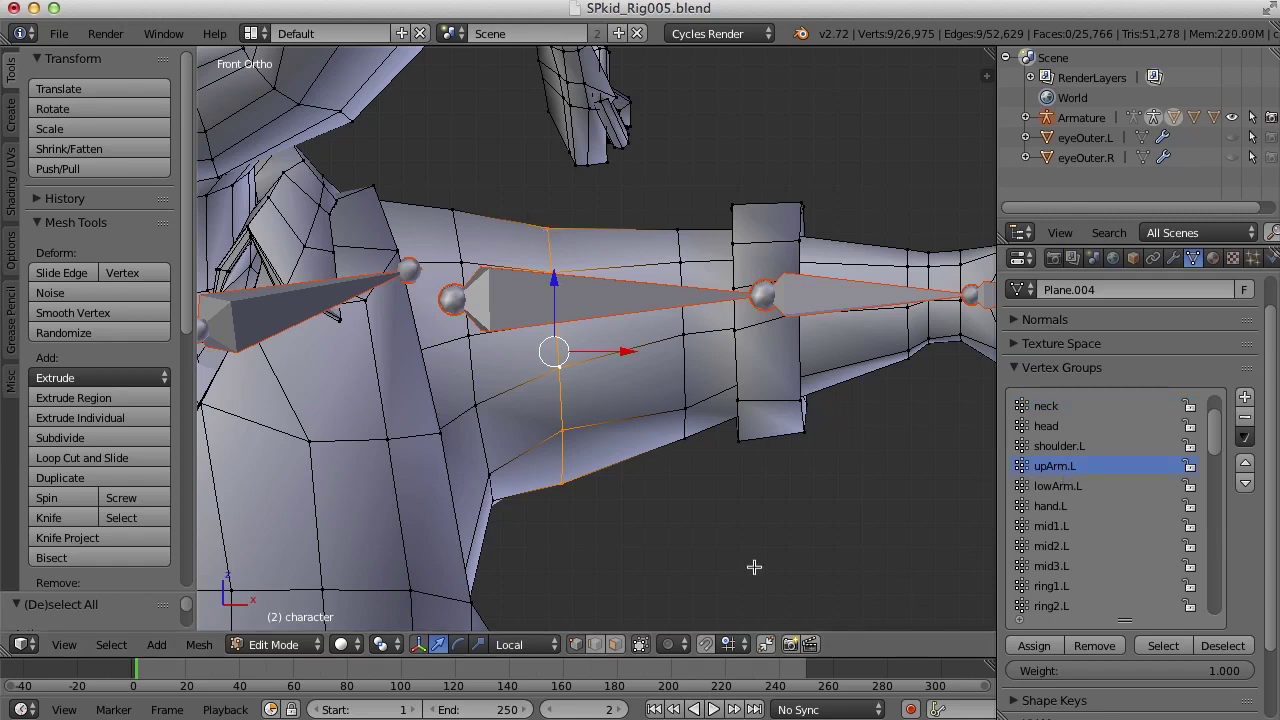
pyautogui.click(1040, 650)
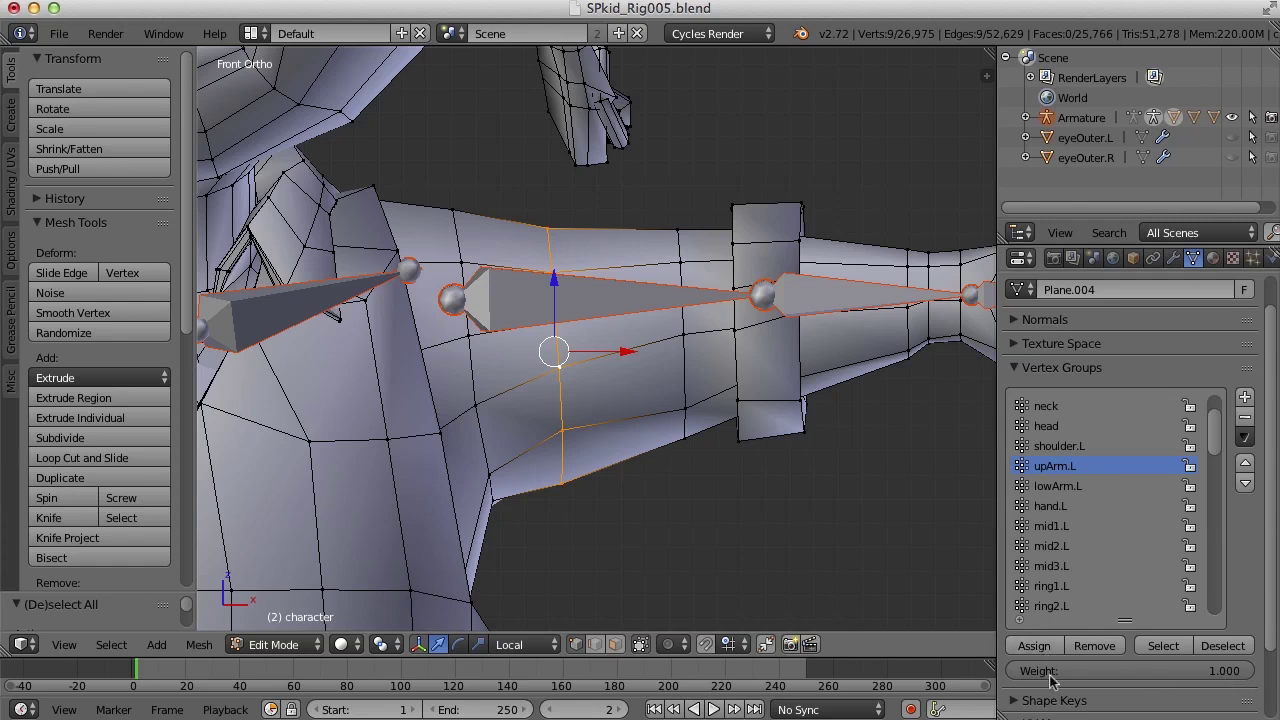
pyautogui.click(1034, 646)
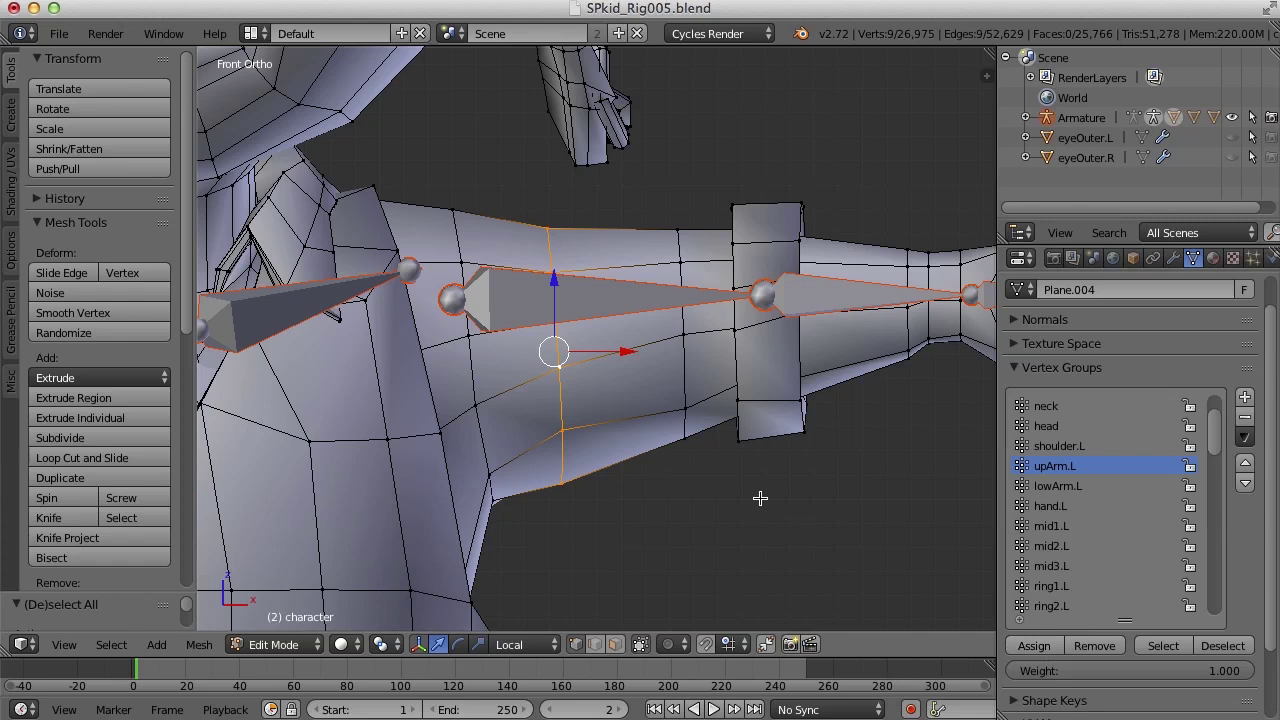
# - Select the edge loop around the left arm at the armpit and assign it to both upArm.L and shoulder.L with weight 0.5
pyautogui.press('g')
pyautogui.press('g')
pyautogui.click(470, 367)
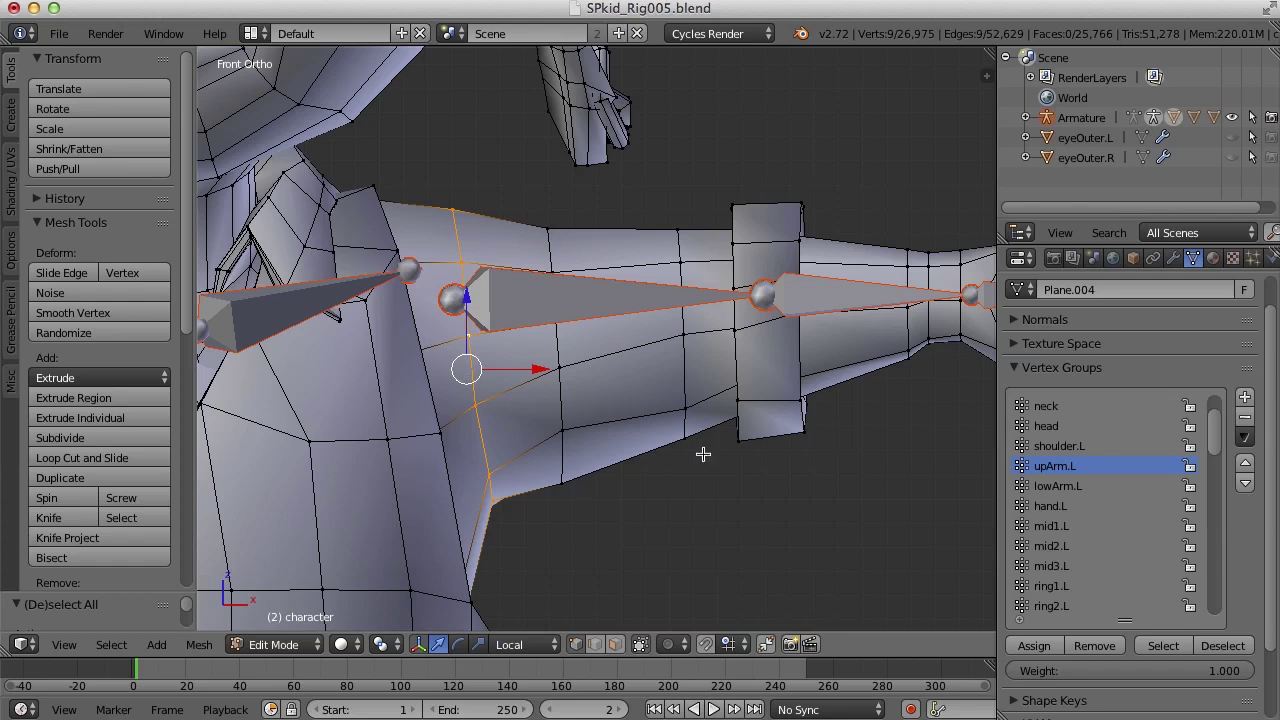
pyautogui.click(1141, 671)
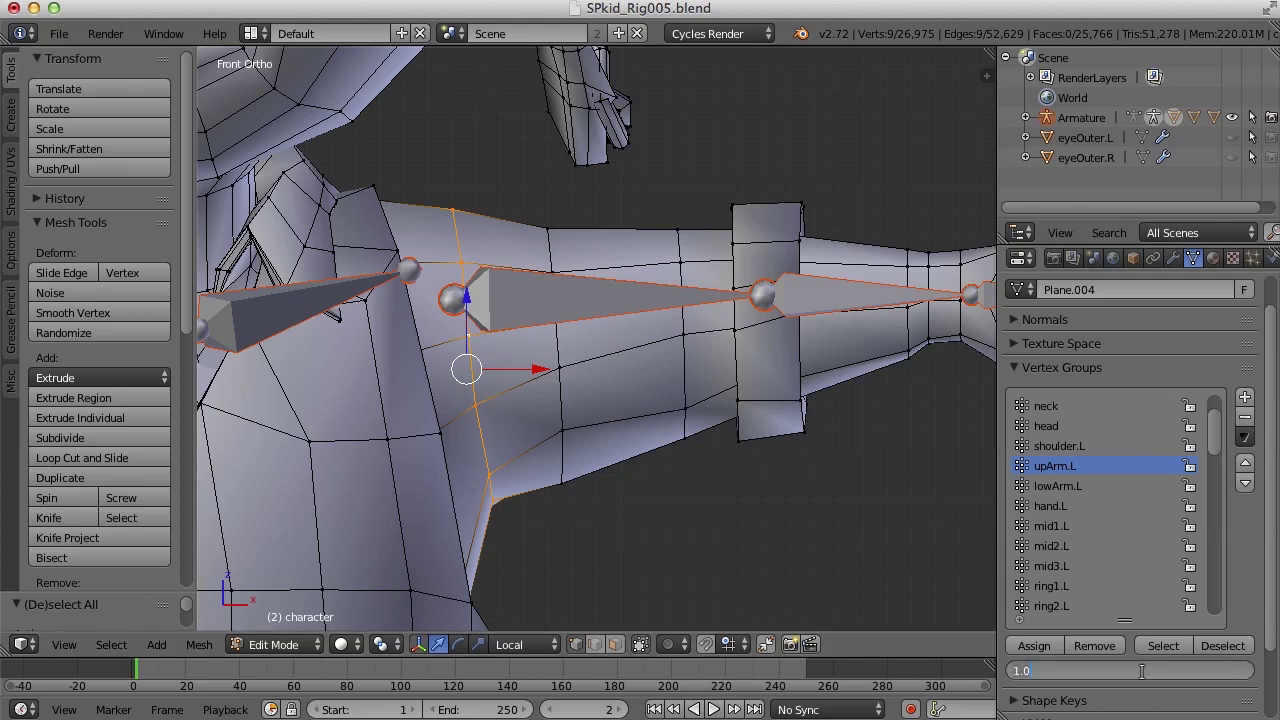
pyautogui.write('.5')
pyautogui.press('Return')
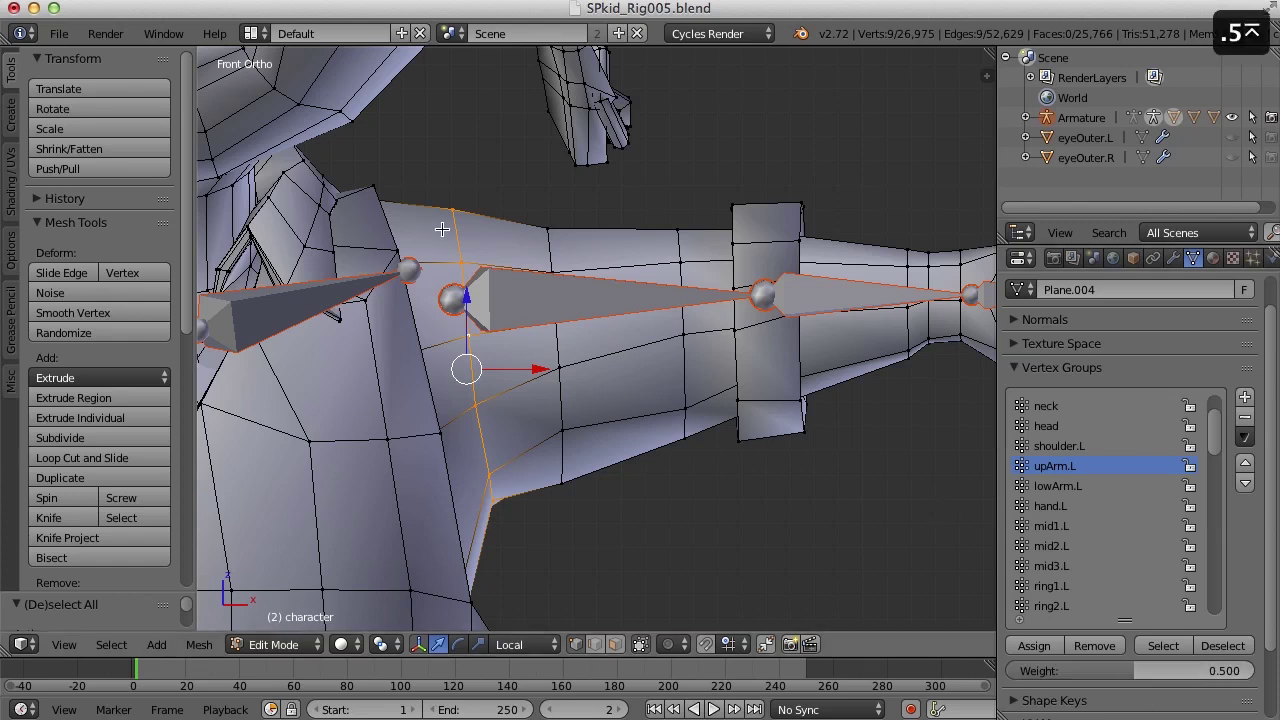
pyautogui.click(1040, 646)
pyautogui.moveTo(1213, 436)
pyautogui.mouseDown()
pyautogui.moveTo(1207, 505)
pyautogui.moveTo(1213, 440)
pyautogui.mouseUp()
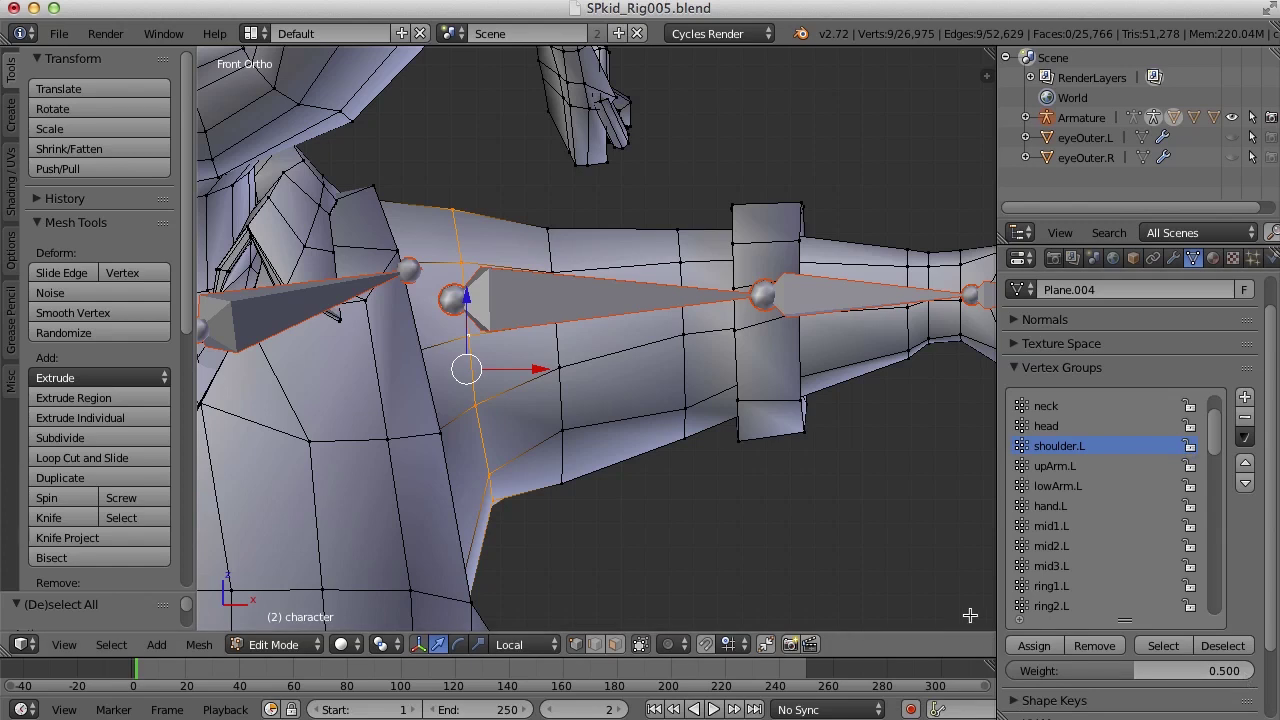
pyautogui.click(1036, 647)
# - Examine the upArm.L and shoulder.L weights around the left armpit in Weight Paint mode
pyautogui.press('Tab')
pyautogui.hotkey('ctrl', 'Tab')
pyautogui.rightClick(577, 297)
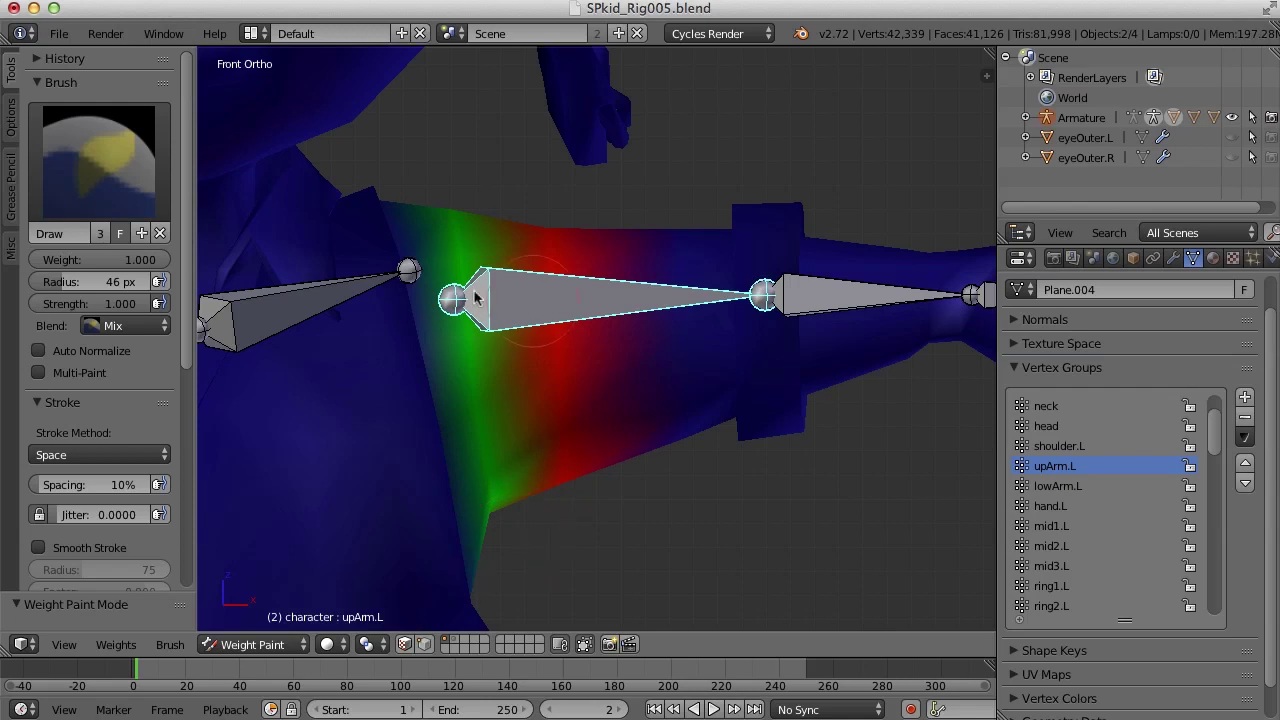
pyautogui.rightClick(329, 294)
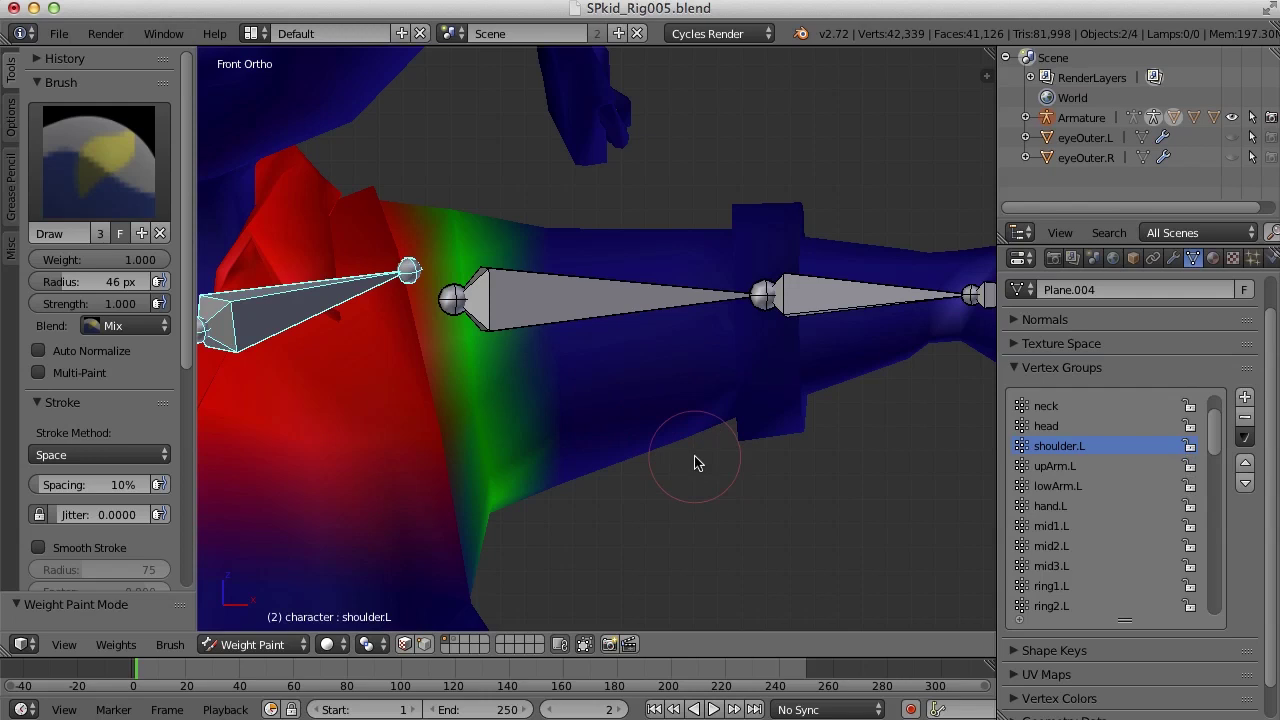
pyautogui.rightClick(598, 308)
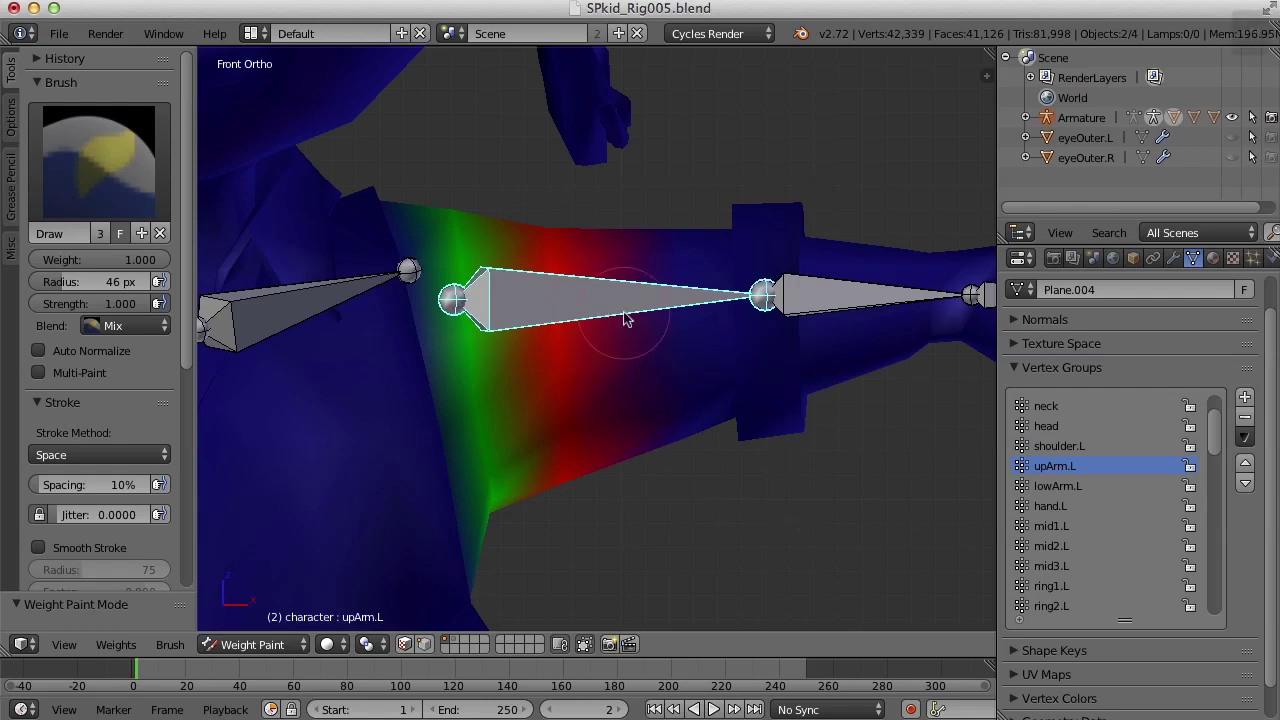
# - Return to Edit Mode and assign the edge loop just before the left sleeve cuff to upArm.L with weight 1.000
pyautogui.press('Tab')
pyautogui.keyDown('alt'); pyautogui.rightClick(563, 345); pyautogui.keyUp('alt')
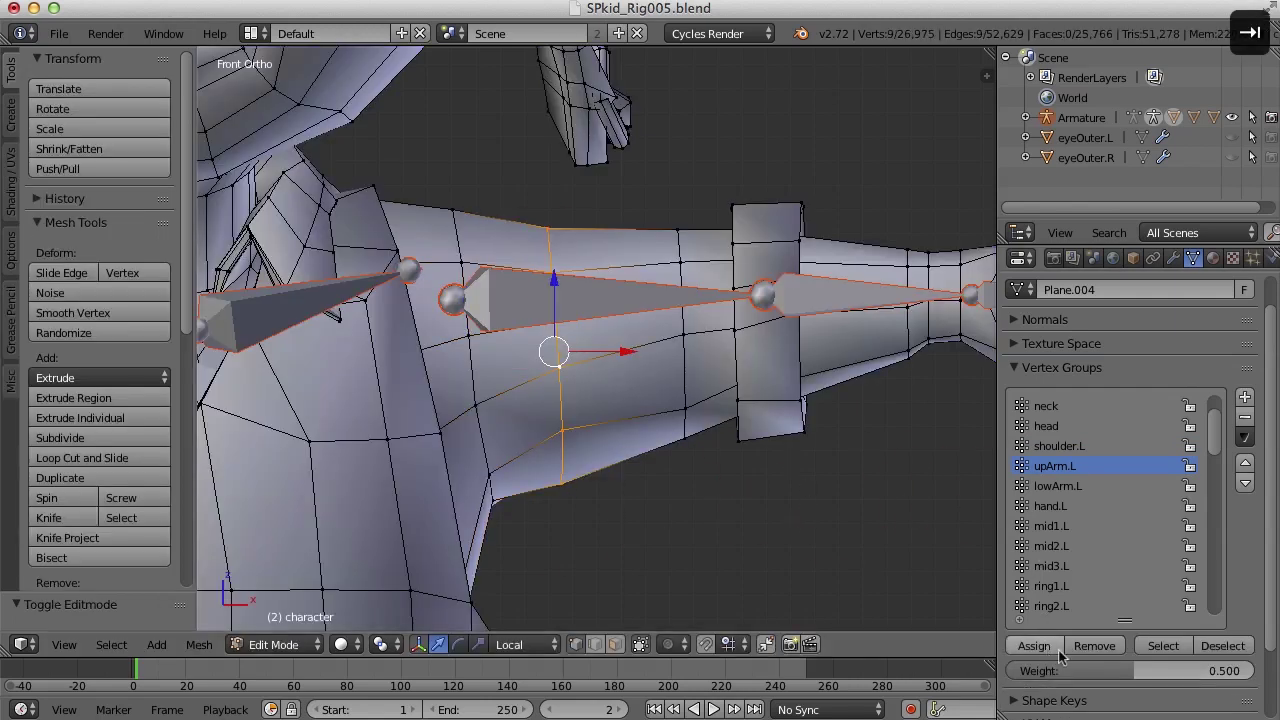
pyautogui.moveTo(1025, 670); pyautogui.dragTo(1250, 670)
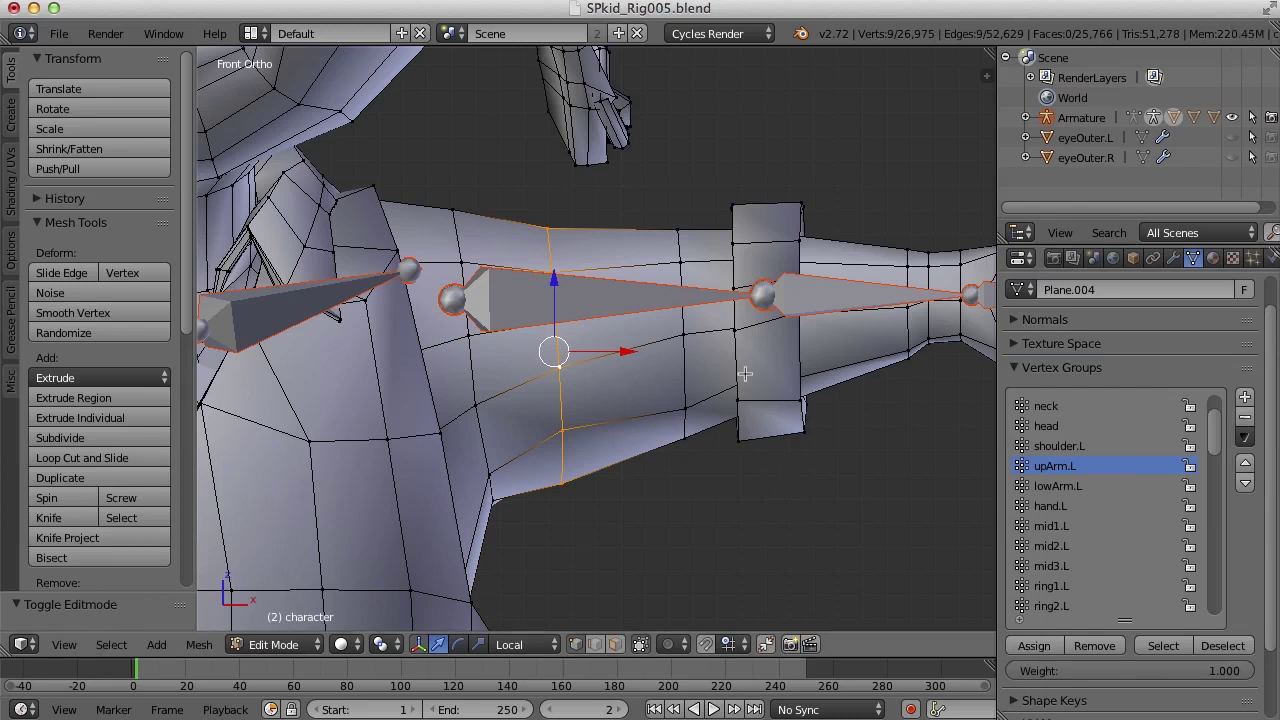
pyautogui.keyDown('alt'); pyautogui.rightClick(678, 242); pyautogui.keyUp('alt')
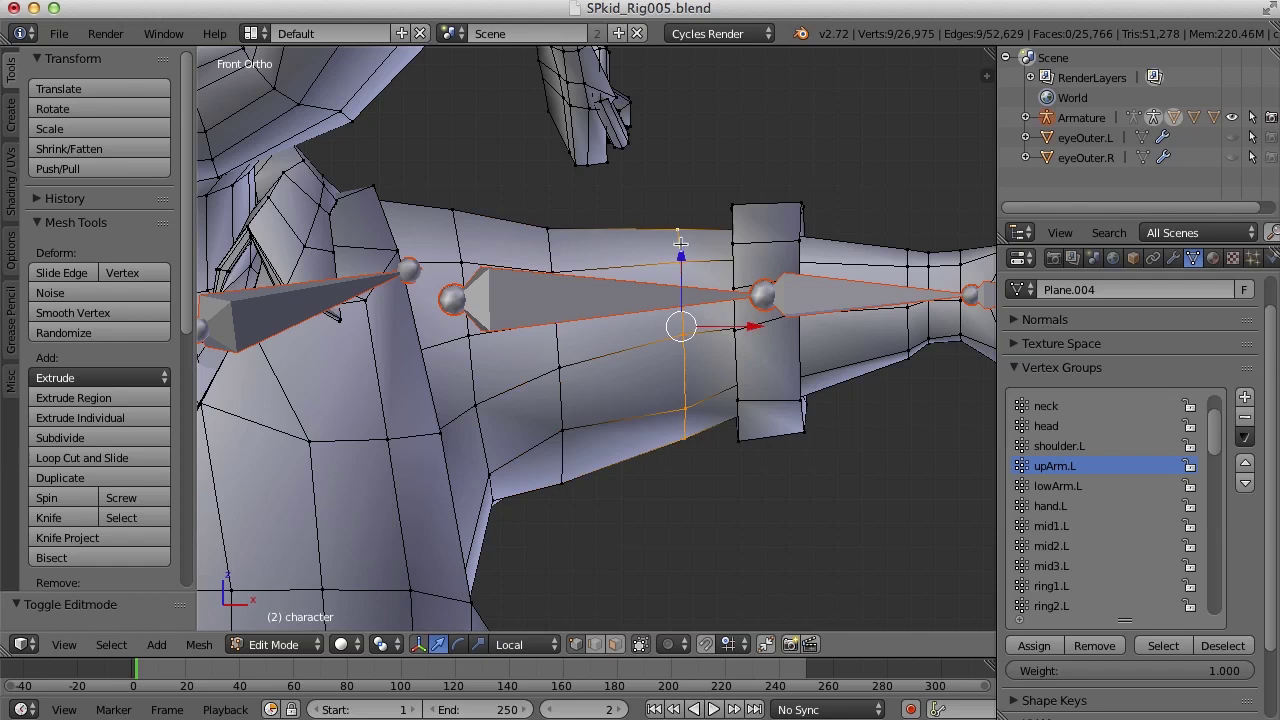
pyautogui.click(1036, 646)
# - In wireframe, box-select the shoulder-side edge of the left sleeve cuff, set the upArm.L assignment weight to 0.75 and clear the selection
pyautogui.press('z')
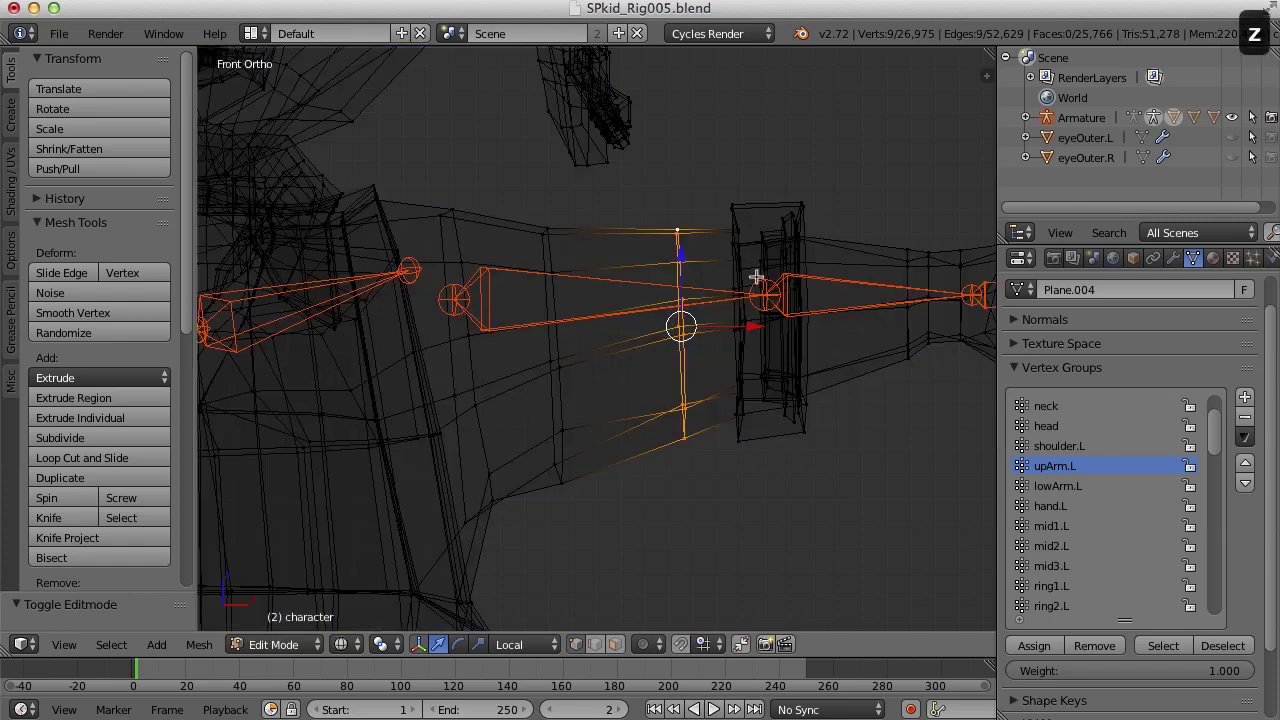
pyautogui.press('a')
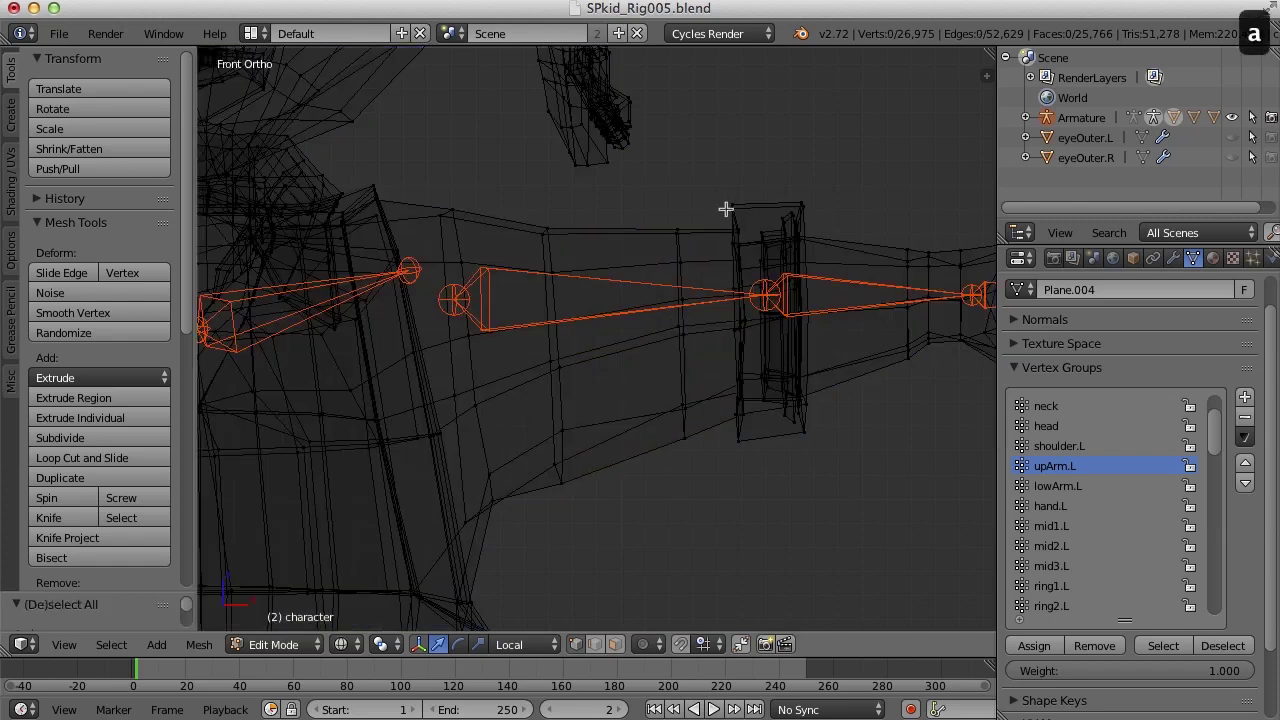
pyautogui.press('b')
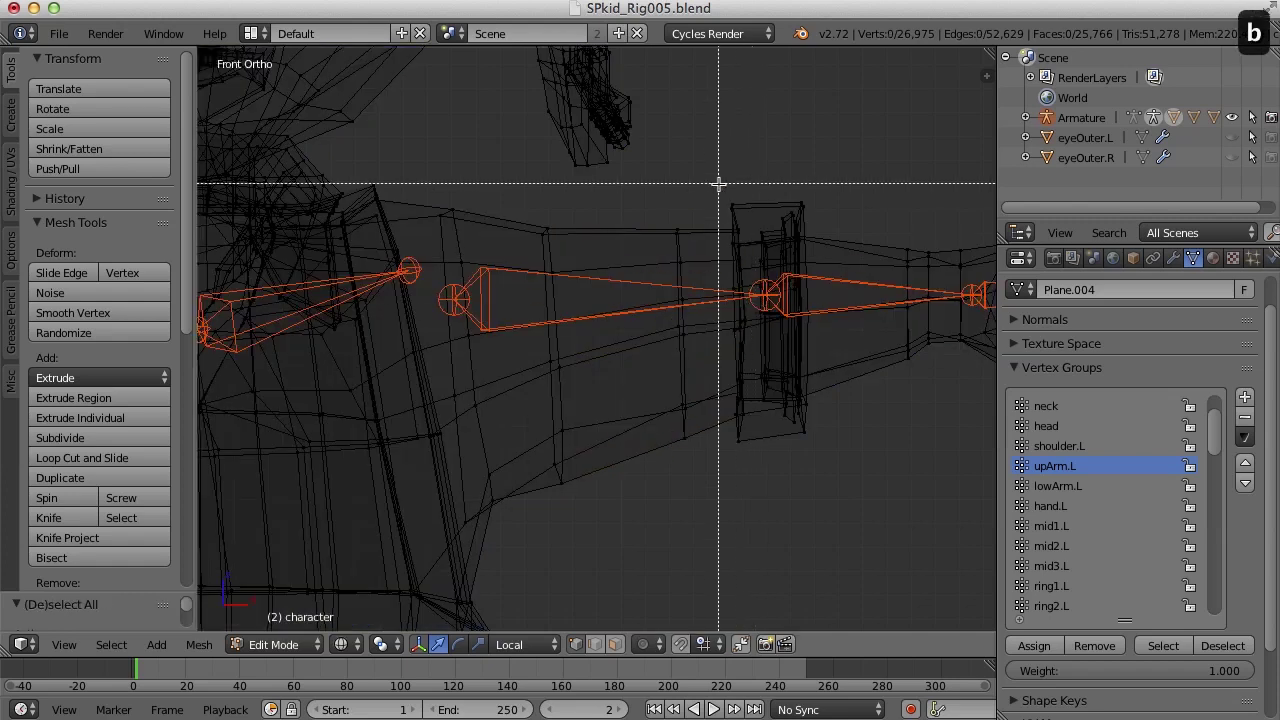
pyautogui.moveTo(720, 184); pyautogui.dragTo(751, 477)
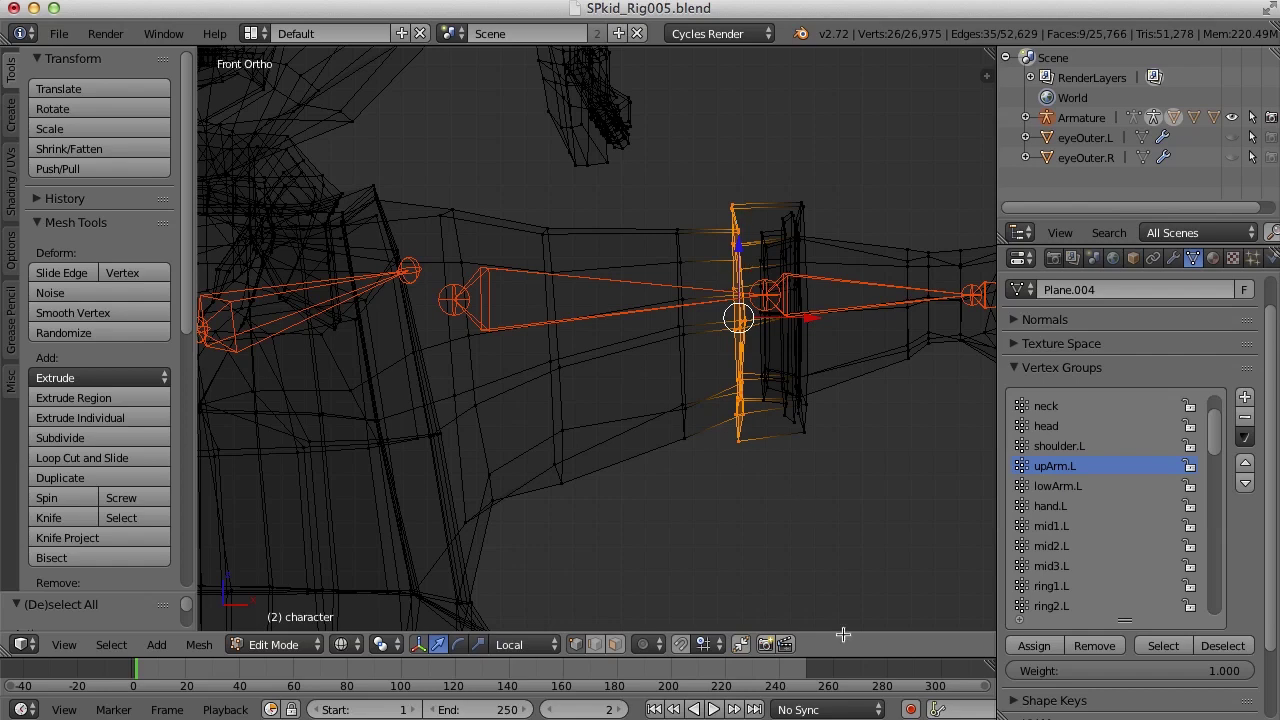
pyautogui.moveTo(1214, 677); pyautogui.dragTo(1210, 678)
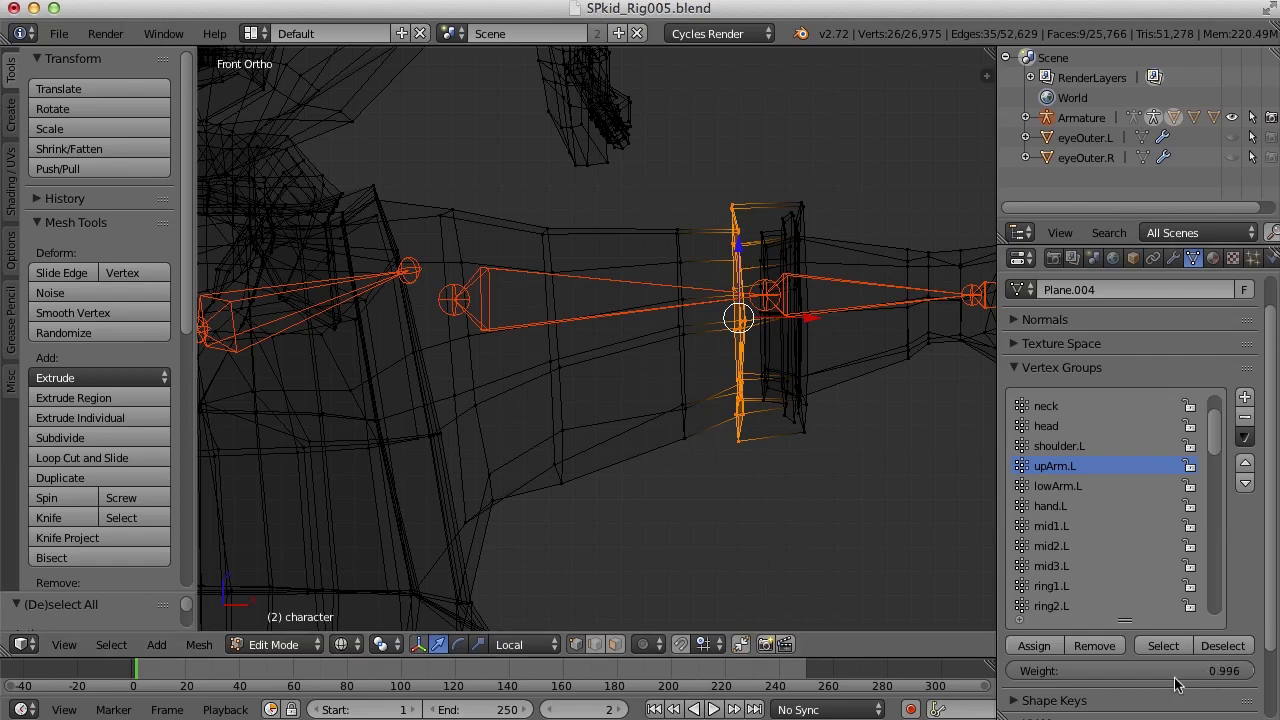
pyautogui.click(1176, 674)
pyautogui.press('BackSpace')
pyautogui.write('.75')
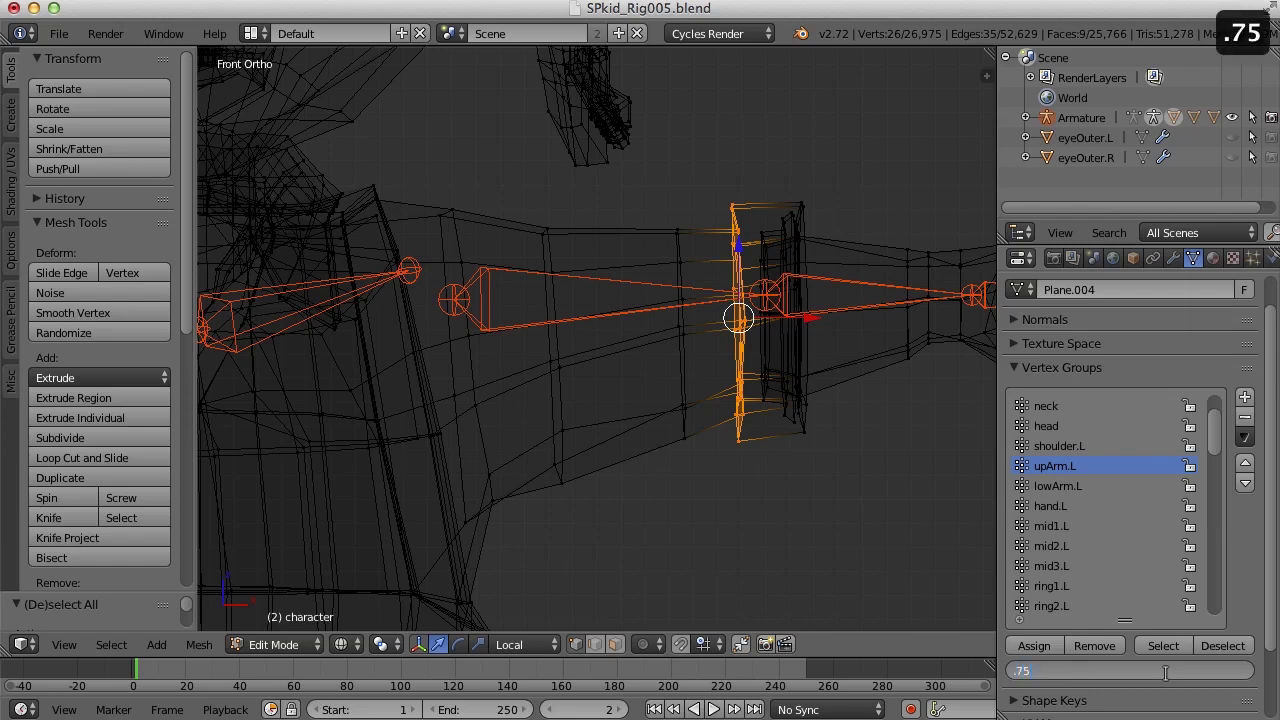
pyautogui.press('Return')
pyautogui.press('a')
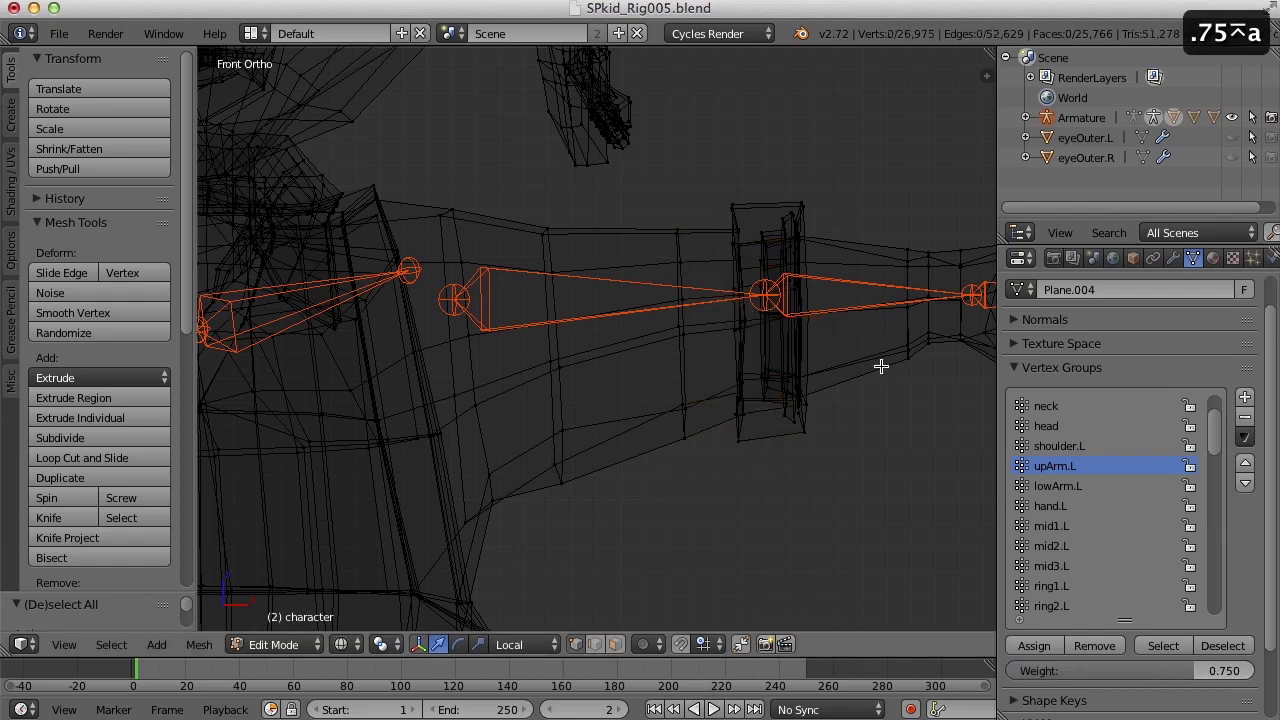
# - Select the linked left forearm and hand mesh, hide it and select all the remaining visible geometry
pyautogui.press('l')
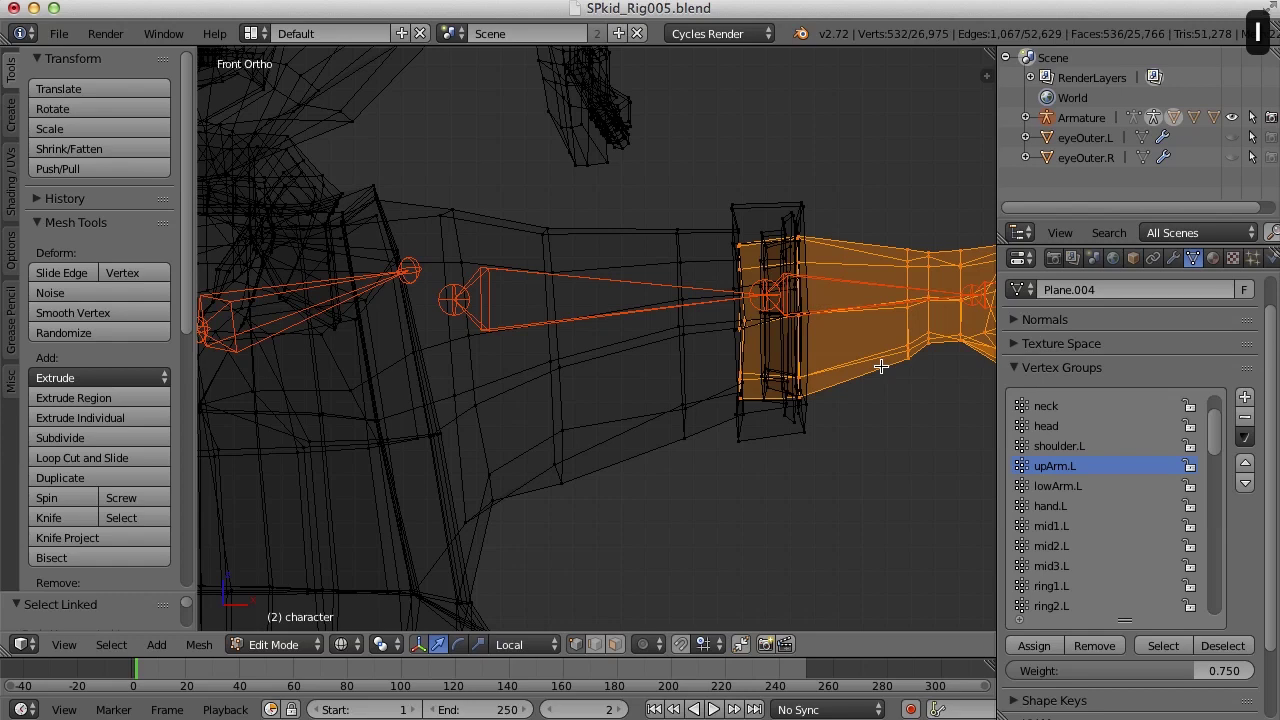
pyautogui.press('h')
pyautogui.press('a')
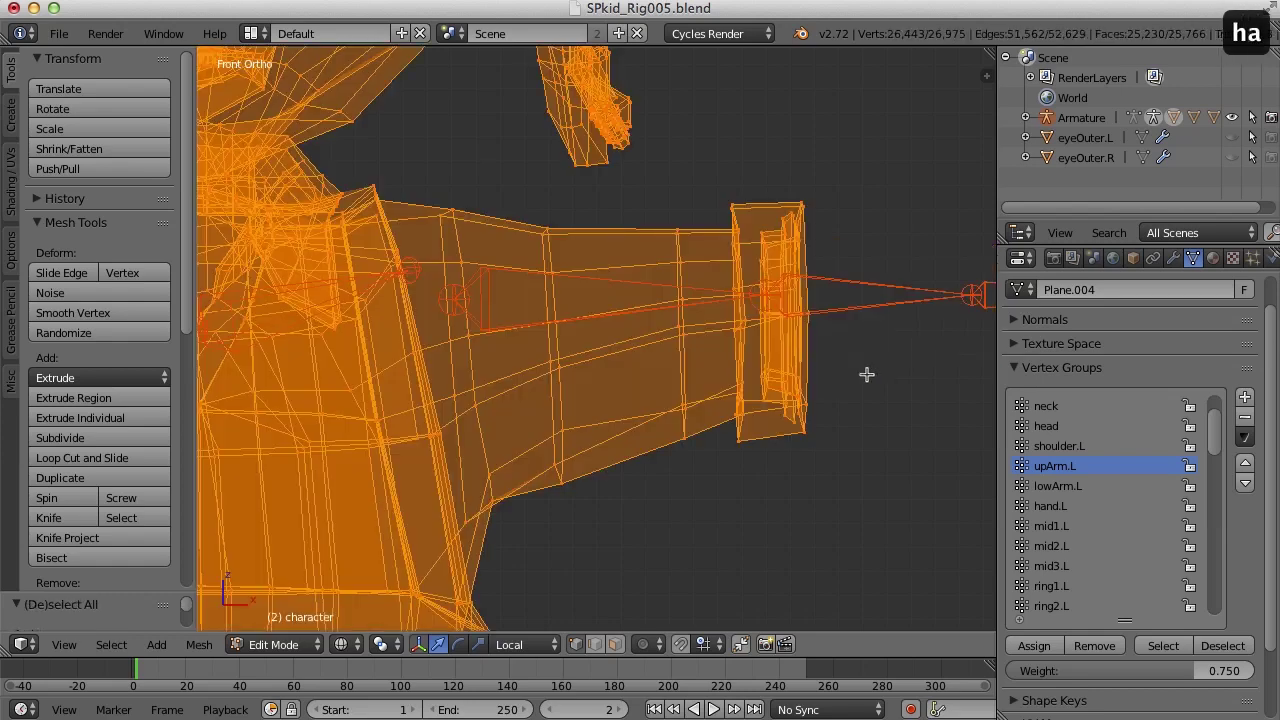
# - Box-select the hand-side geometry of the left sleeve cuff and assign it to upArm.L and lowArm.L with weight 0.5
pyautogui.press('a')
pyautogui.press('b')
pyautogui.moveTo(756, 189); pyautogui.dragTo(790, 290)
pyautogui.moveTo(824, 378); pyautogui.dragTo(886, 505)
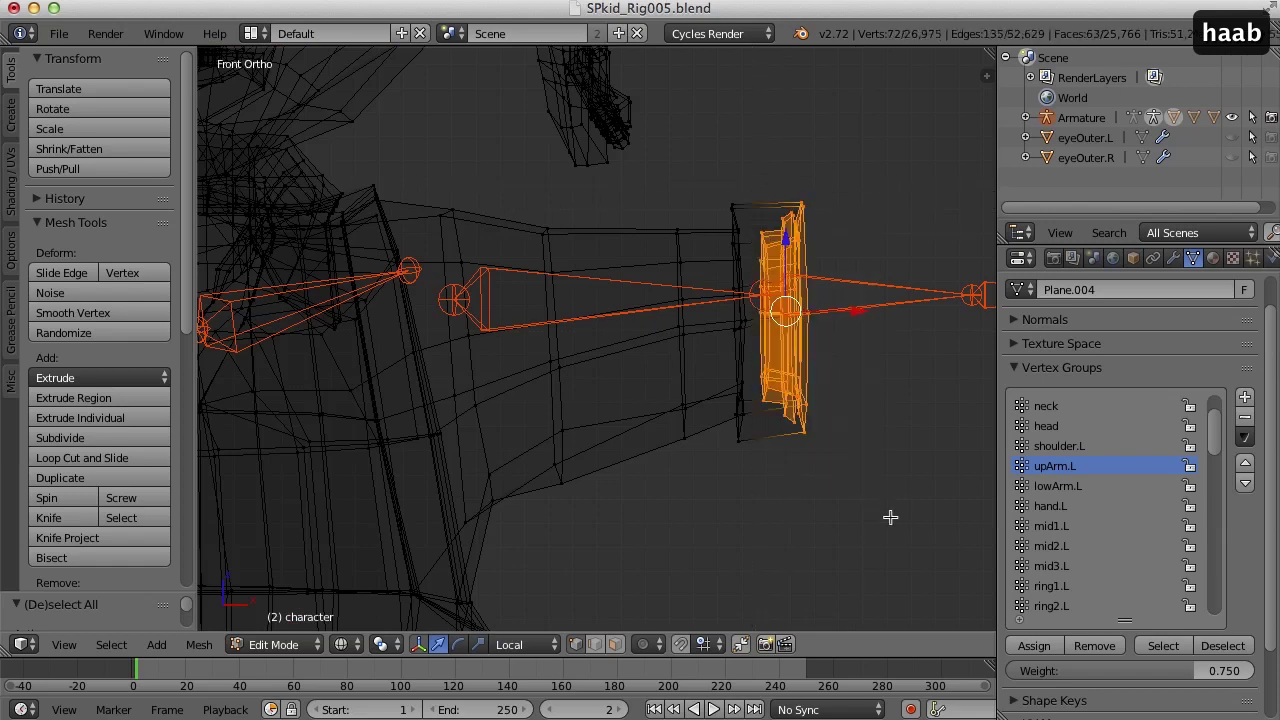
pyautogui.click(1179, 671)
pyautogui.write('.5')
pyautogui.press('Return')
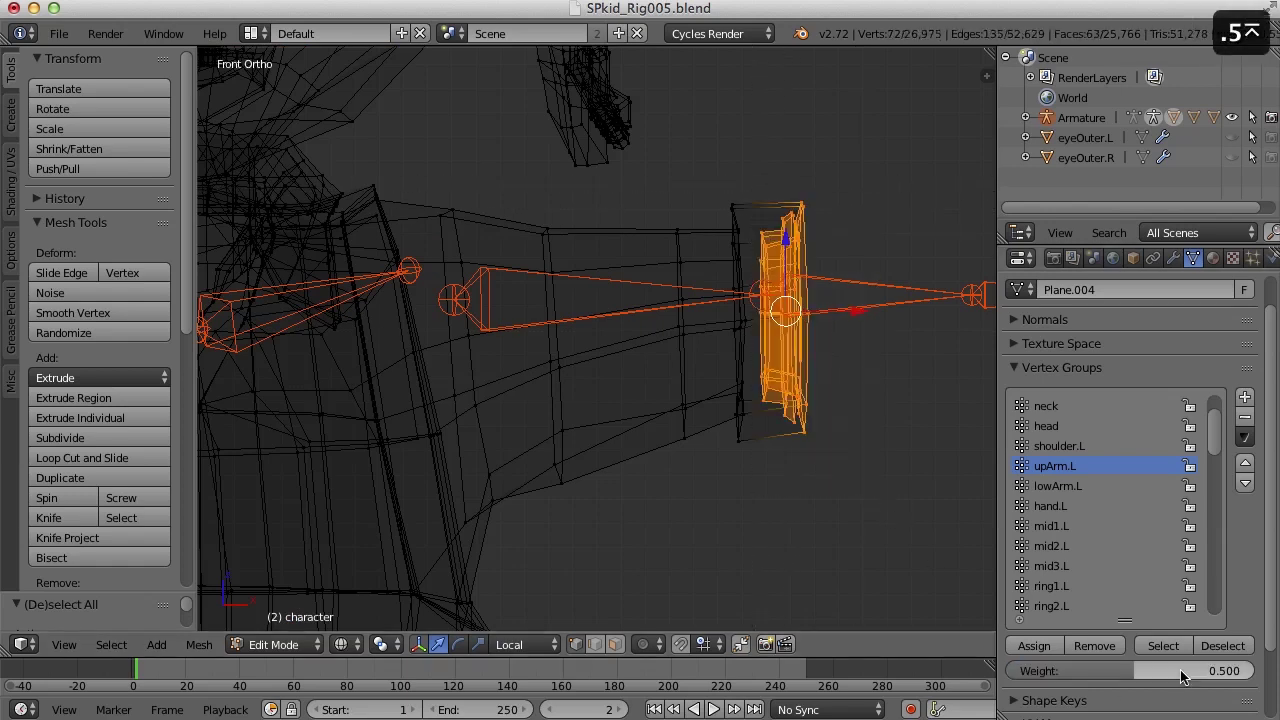
pyautogui.click(1036, 646)
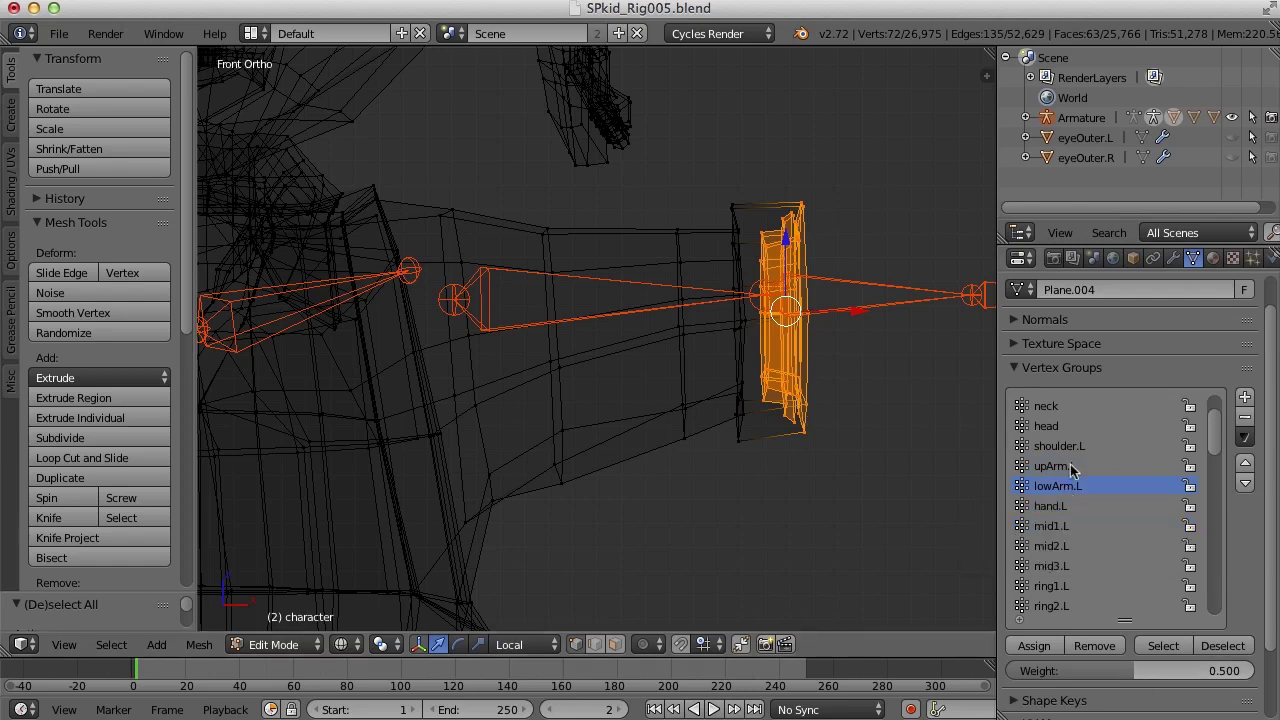
pyautogui.click(1041, 650)
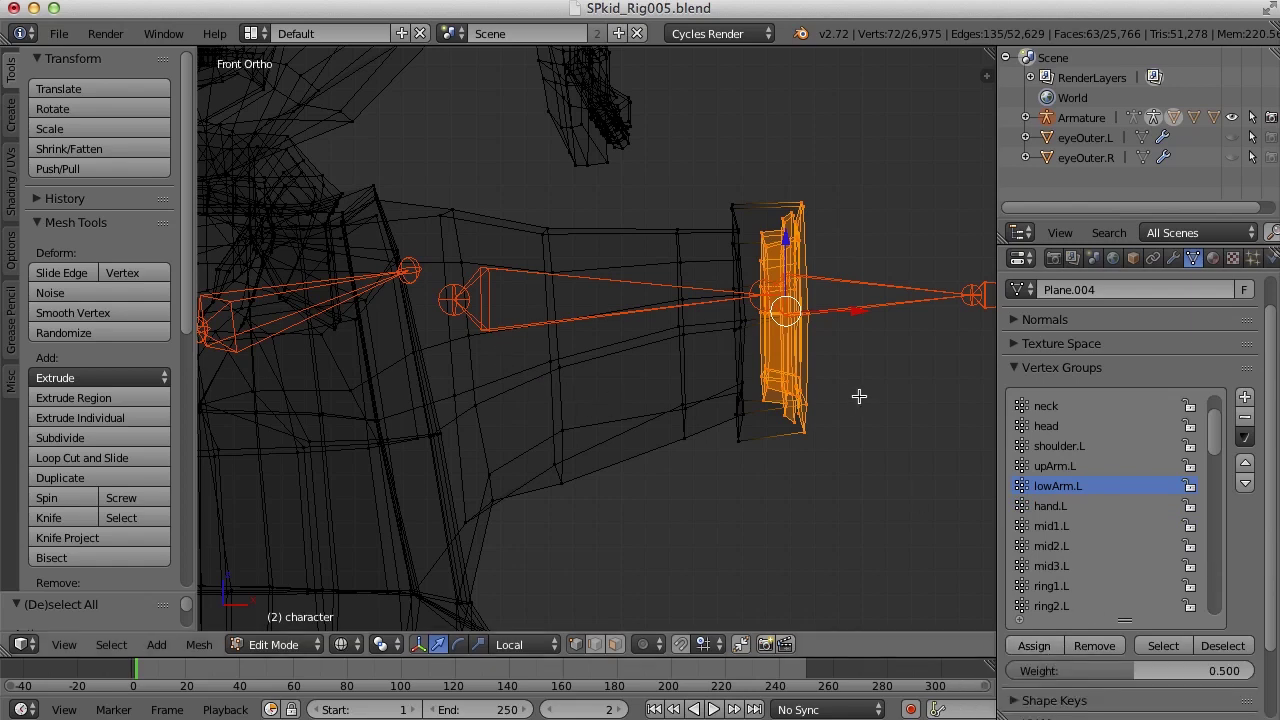
# - Reveal the hidden forearm and hand mesh, clear the selection and check the upArm.L weights in Weight Paint mode
pyautogui.press('a')
pyautogui.hotkey('alt', 'h')
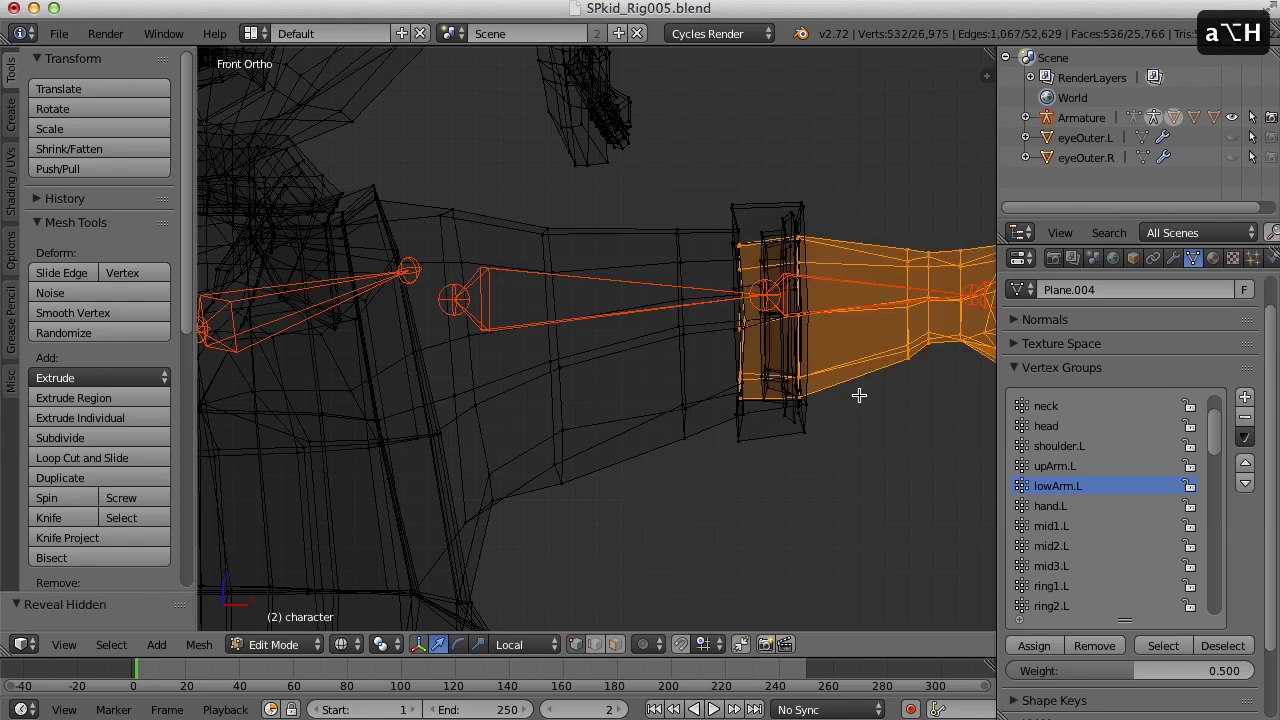
pyautogui.press('a')
pyautogui.press('Tab')
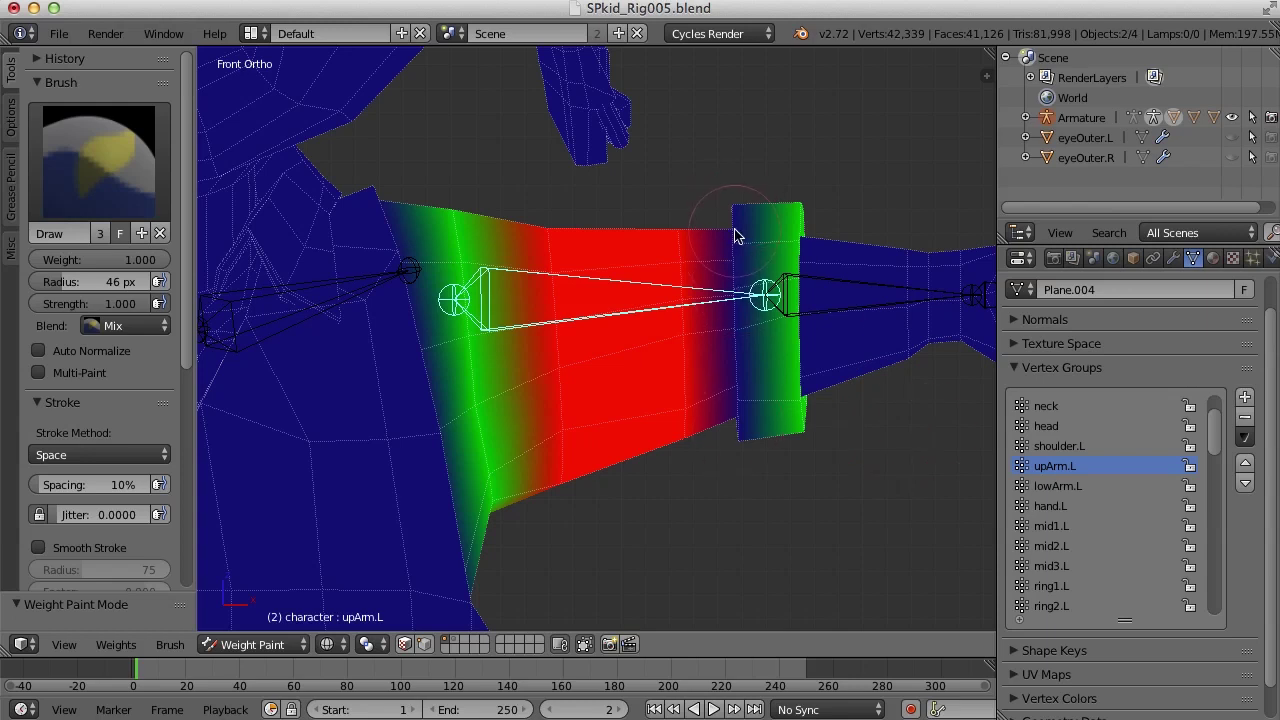
# - In Edit Mode, box-select the shoulder-side edge of the left sleeve cuff, assign it to upArm.L with weight 0.75 and return to Weight Paint mode
pyautogui.press('Tab')
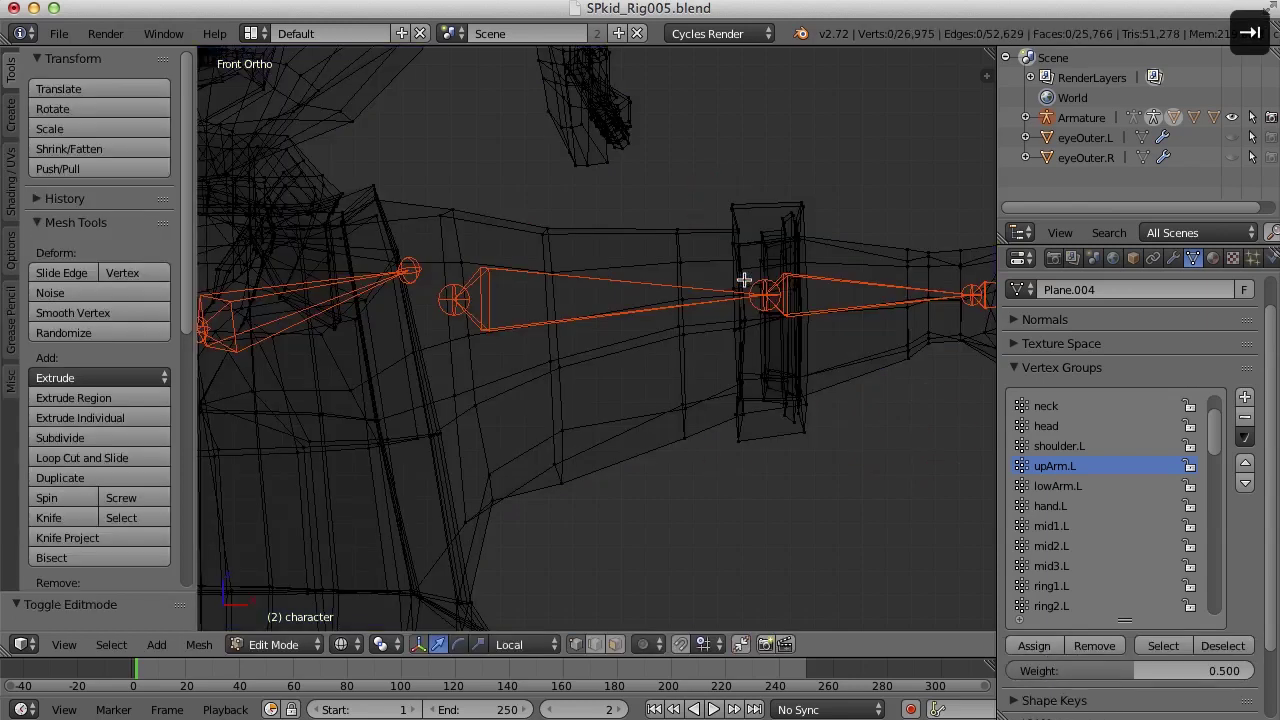
pyautogui.press('b')
pyautogui.moveTo(714, 190); pyautogui.dragTo(750, 482)
pyautogui.click(1176, 666)
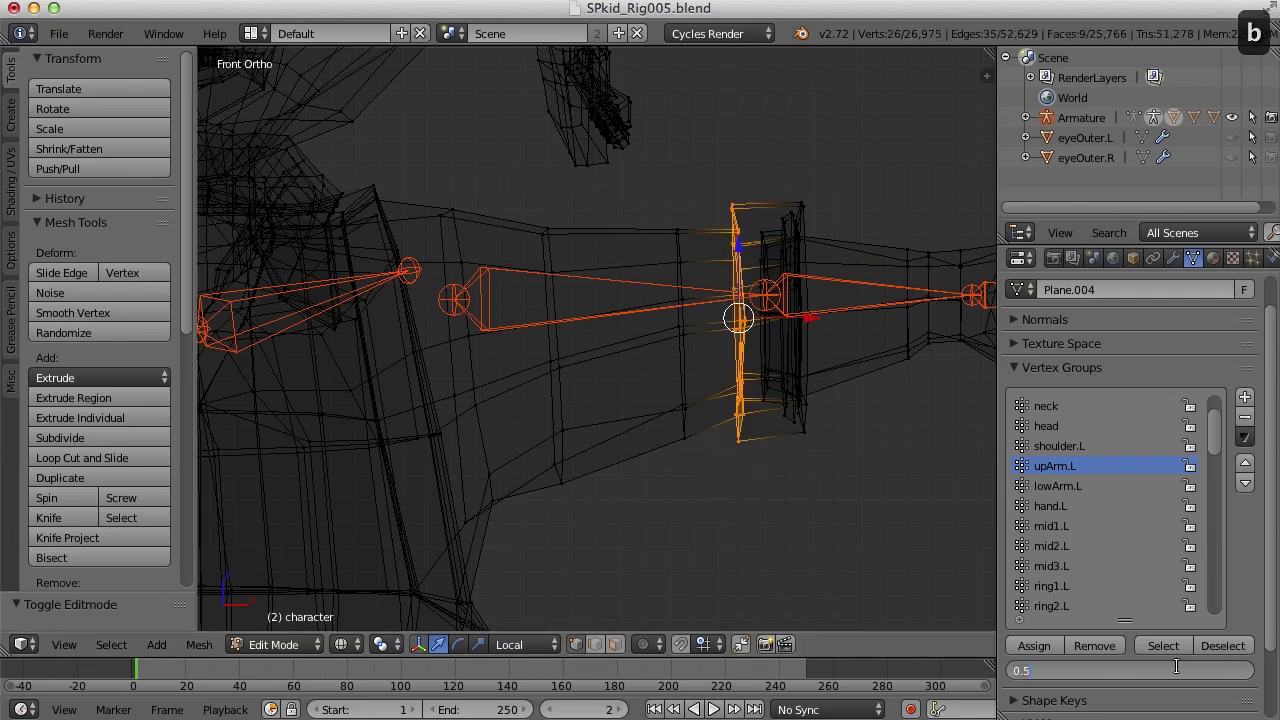
pyautogui.write('.75')
pyautogui.press('Return')
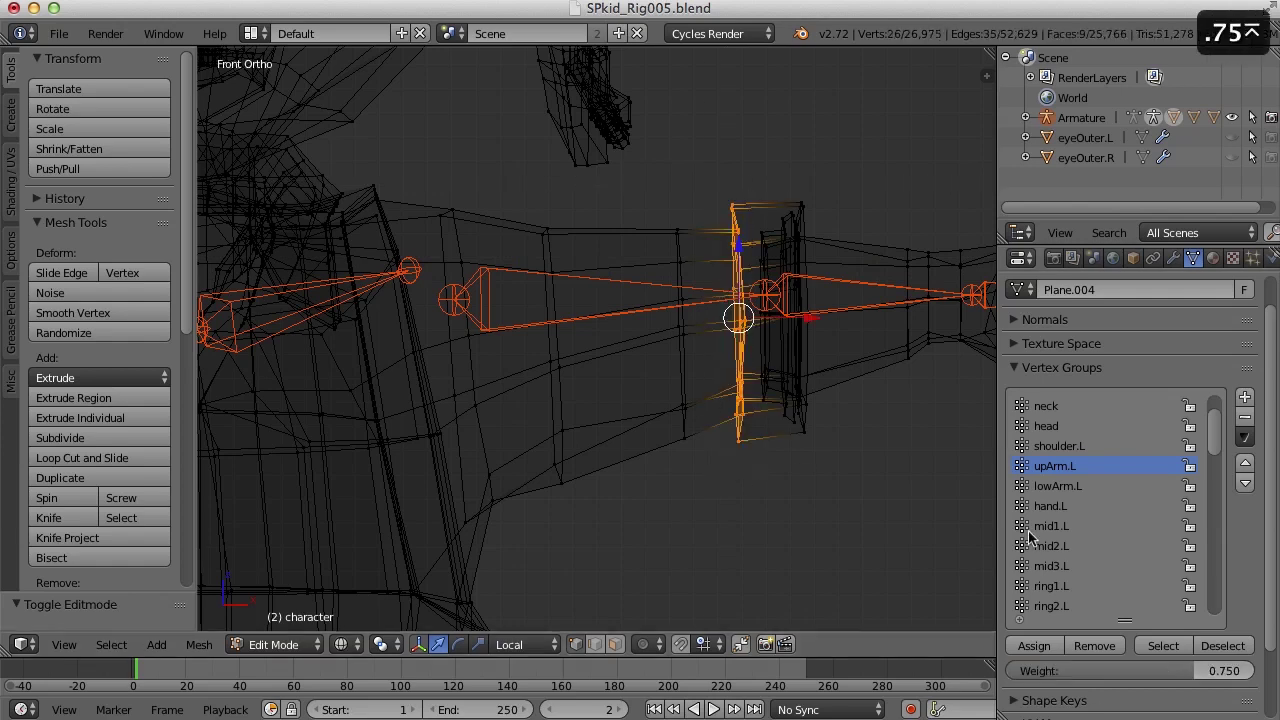
pyautogui.click(1036, 646)
pyautogui.press('Tab')
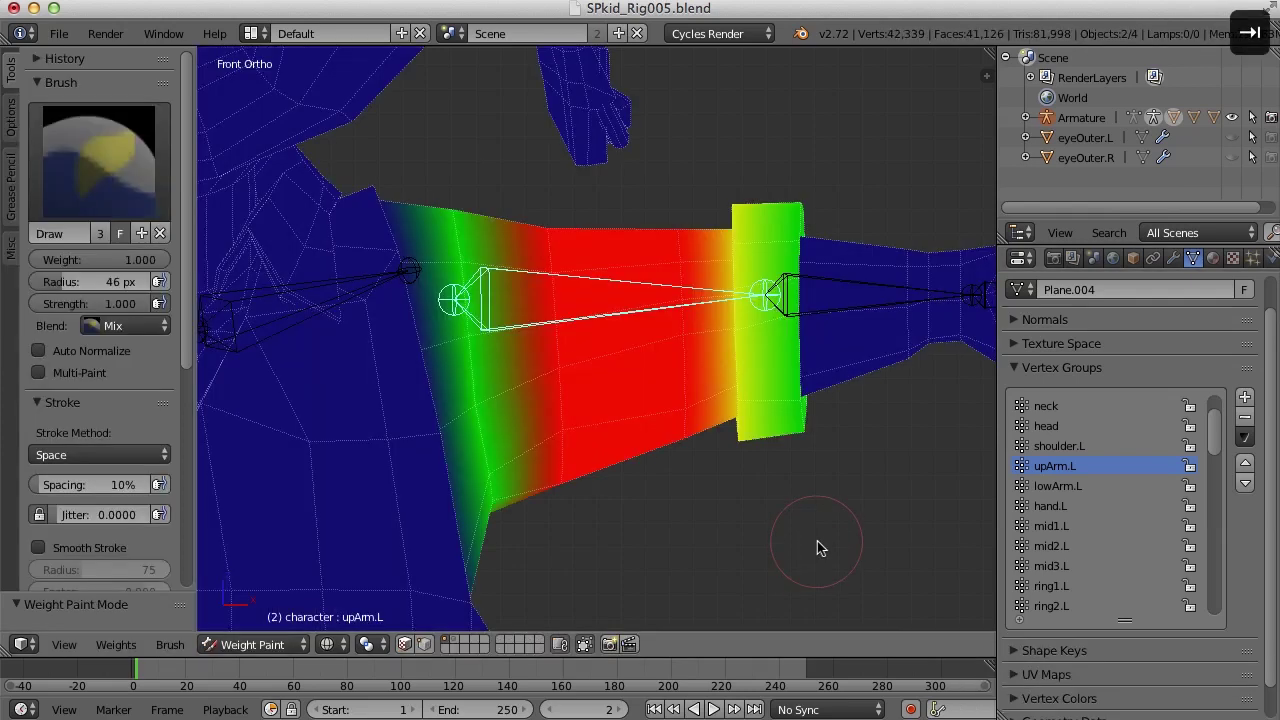
# - Examine the upArm.L weights along the left sleeve and cuff from several angles, moving on to the opposite arm
pyautogui.press('a')
pyautogui.press('a')
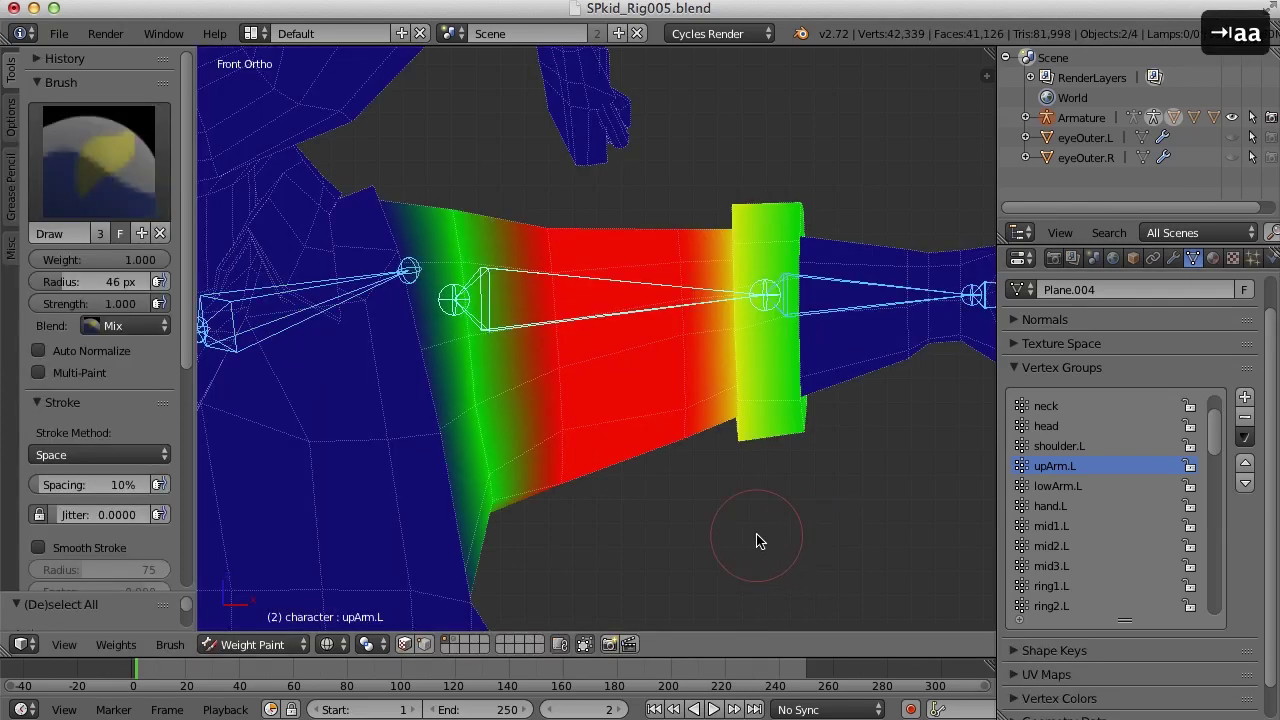
pyautogui.moveTo(694, 360); pyautogui.dragTo(743, 540, button='middle')
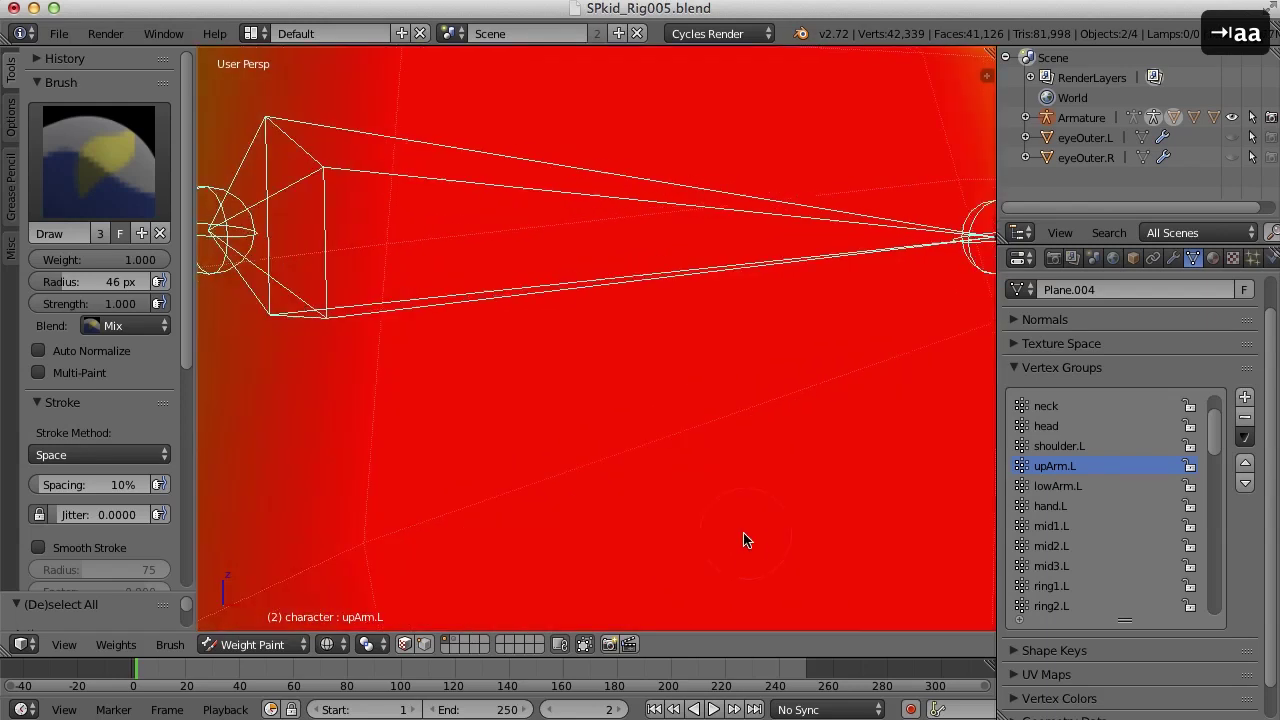
pyautogui.scroll(-5, 743, 540)
pyautogui.moveTo(766, 491)
pyautogui.mouseDown(button='middle')
pyautogui.moveTo(646, 491)
pyautogui.moveTo(777, 494)
pyautogui.moveTo(694, 503)
pyautogui.moveTo(409, 471)
pyautogui.moveTo(771, 466)
pyautogui.moveTo(374, 468)
pyautogui.moveTo(534, 400)
pyautogui.moveTo(789, 437)
pyautogui.moveTo(935, 414)
pyautogui.moveTo(755, 502)
pyautogui.moveTo(767, 498)
pyautogui.moveTo(686, 477)
pyautogui.moveTo(705, 498)
pyautogui.mouseUp(button='middle')
pyautogui.scroll(2, 540, 405)
pyautogui.scroll(3, 704, 497)
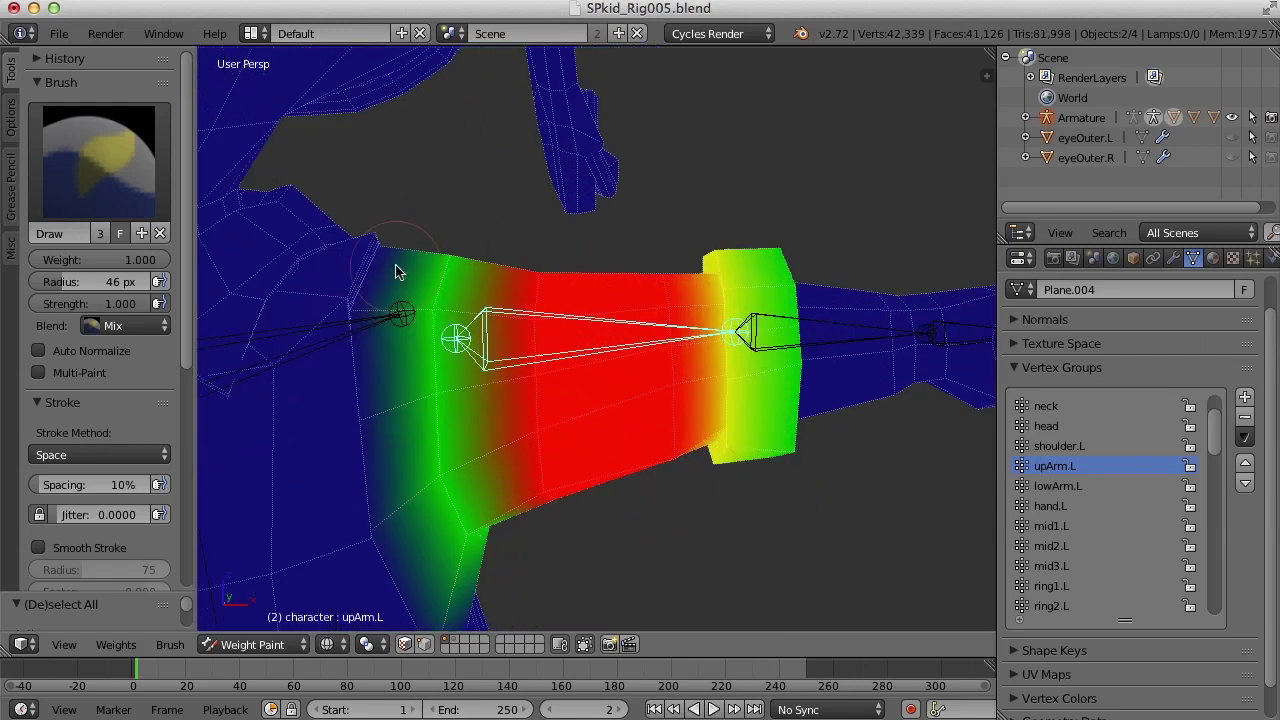
pyautogui.moveTo(817, 447); pyautogui.dragTo(757, 480, button='middle')
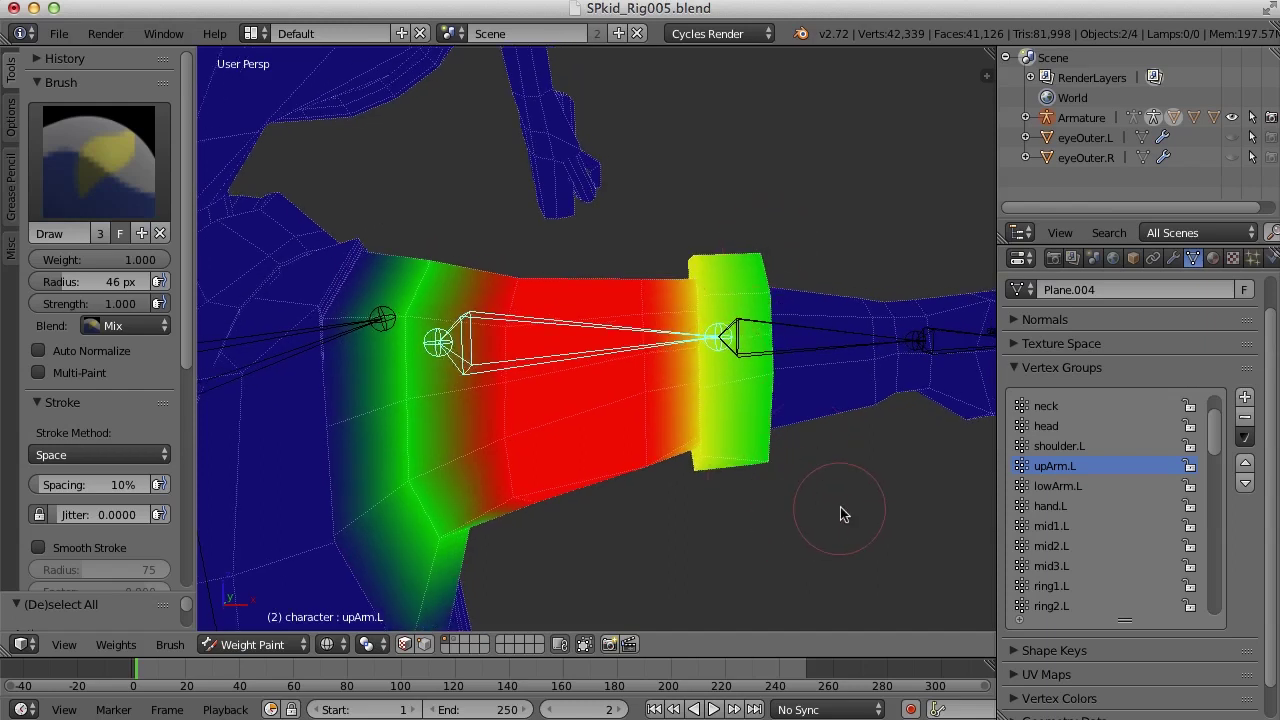
pyautogui.moveTo(841, 508); pyautogui.dragTo(798, 515, button='middle')
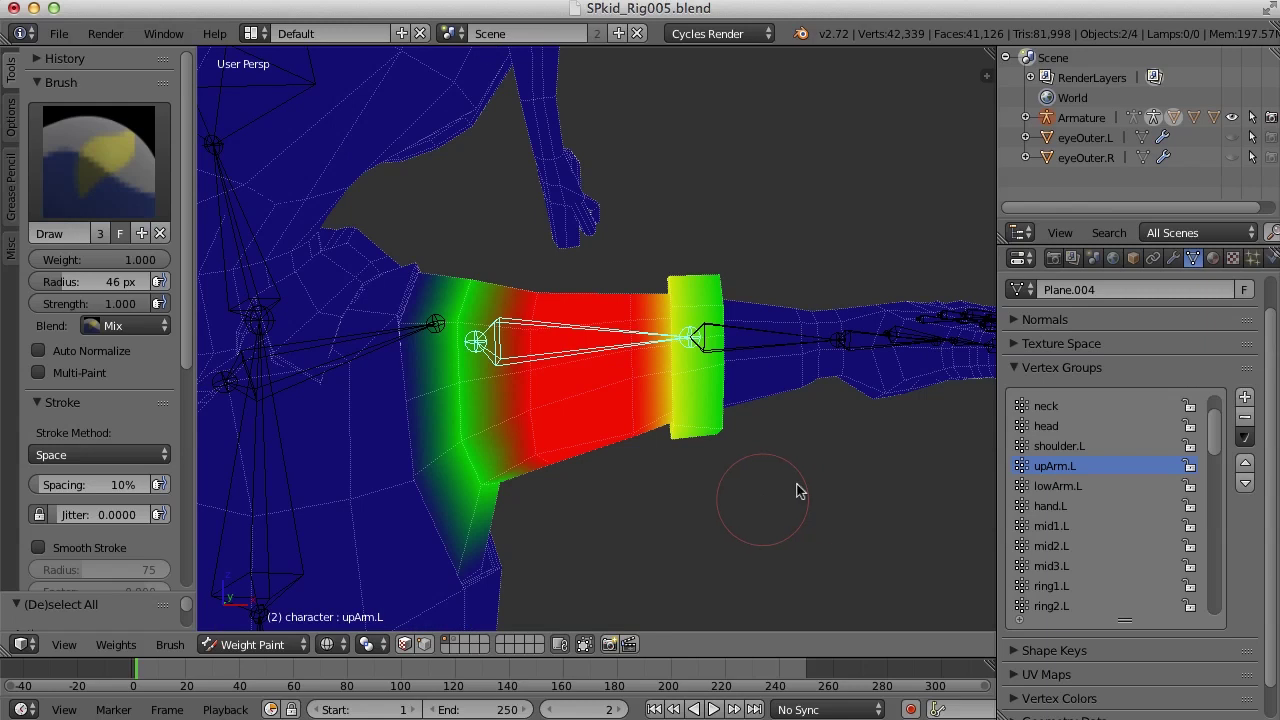
pyautogui.moveTo(547, 502); pyautogui.dragTo(737, 434, button='middle')
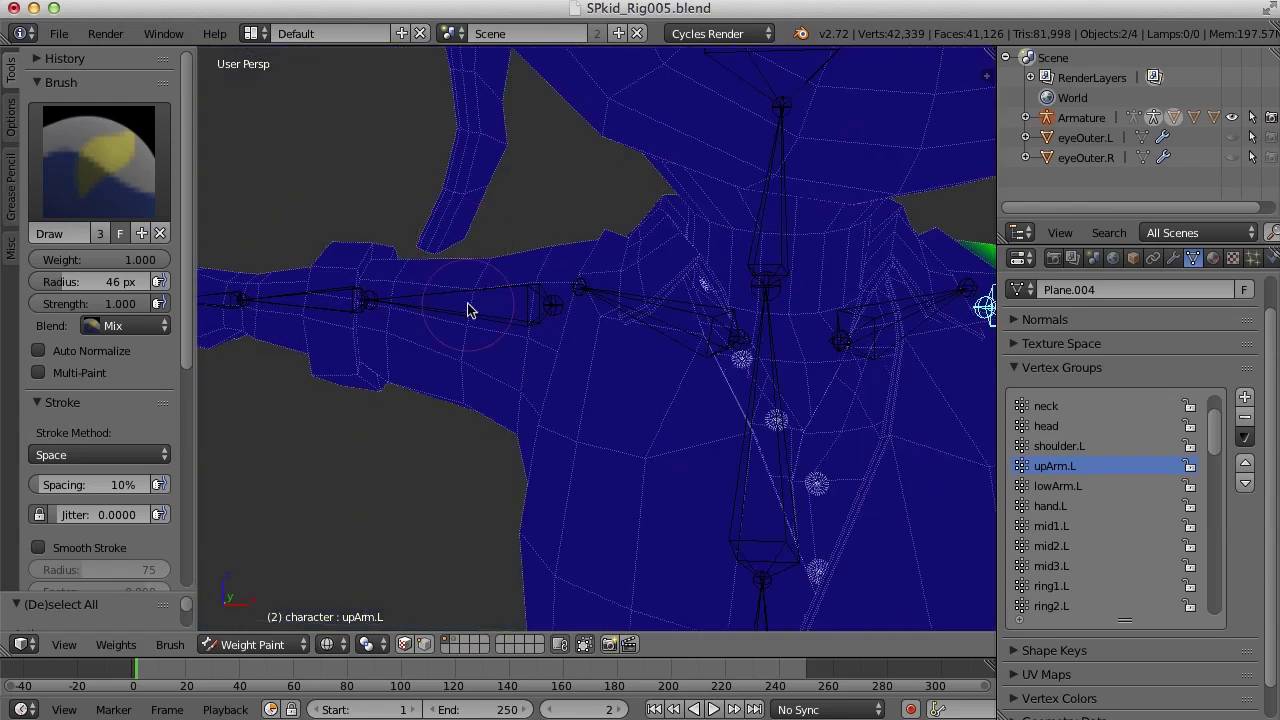
# - Make upArm.R the active weight group by selecting its bone, and switch to Edit Mode in front view
pyautogui.rightClick(503, 296)
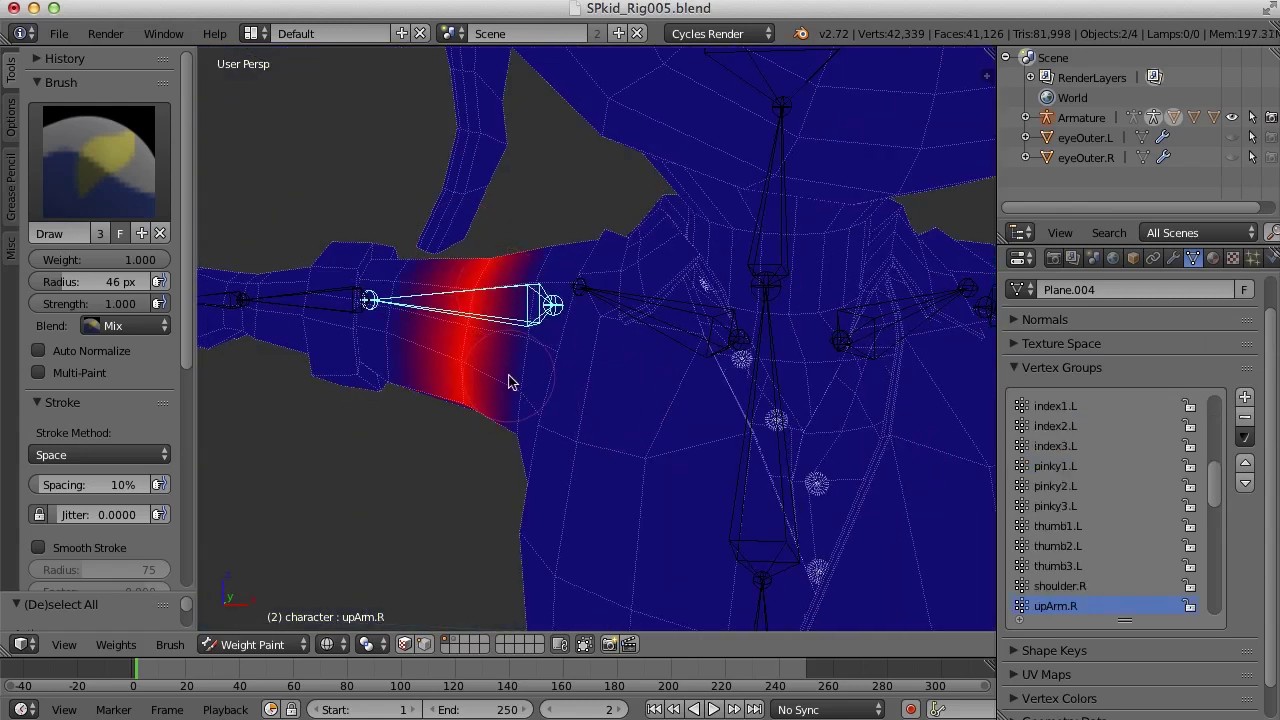
pyautogui.moveTo(514, 380); pyautogui.dragTo(516, 384, button='middle')
pyautogui.press('KP_1')
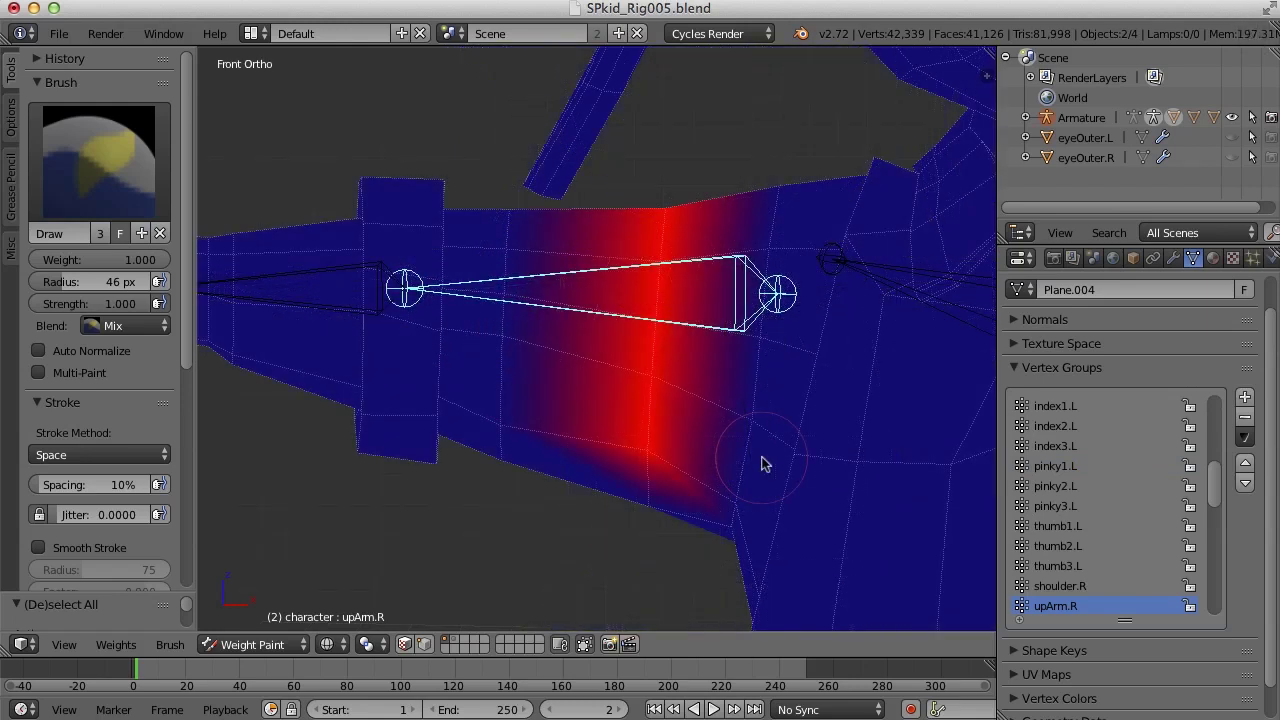
pyautogui.press('Tab')
pyautogui.scroll(-1, 727, 440)
pyautogui.keyDown('ctrl'); pyautogui.scroll(-1, 708, 440); pyautogui.keyUp('ctrl')
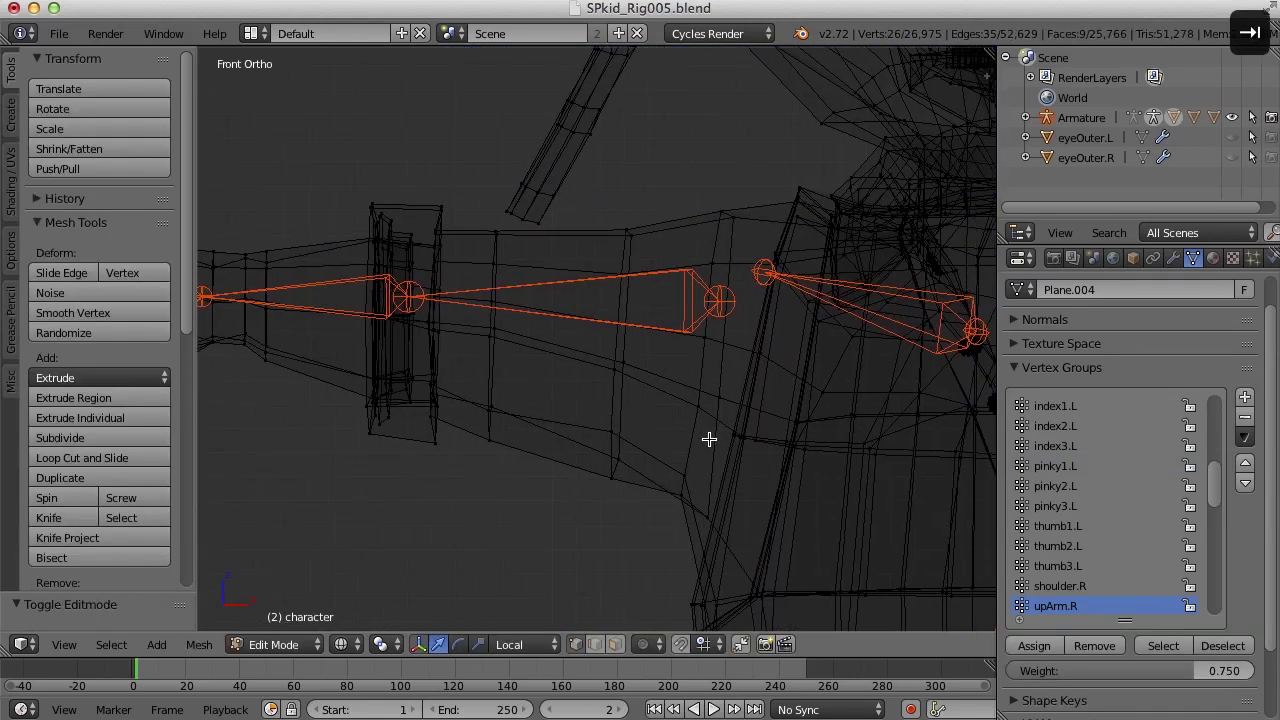
# - Assign the two edge loops around the middle of the right upper sleeve to upArm.R with weight 1.000
pyautogui.moveTo(1200, 671); pyautogui.dragTo(1268, 671)
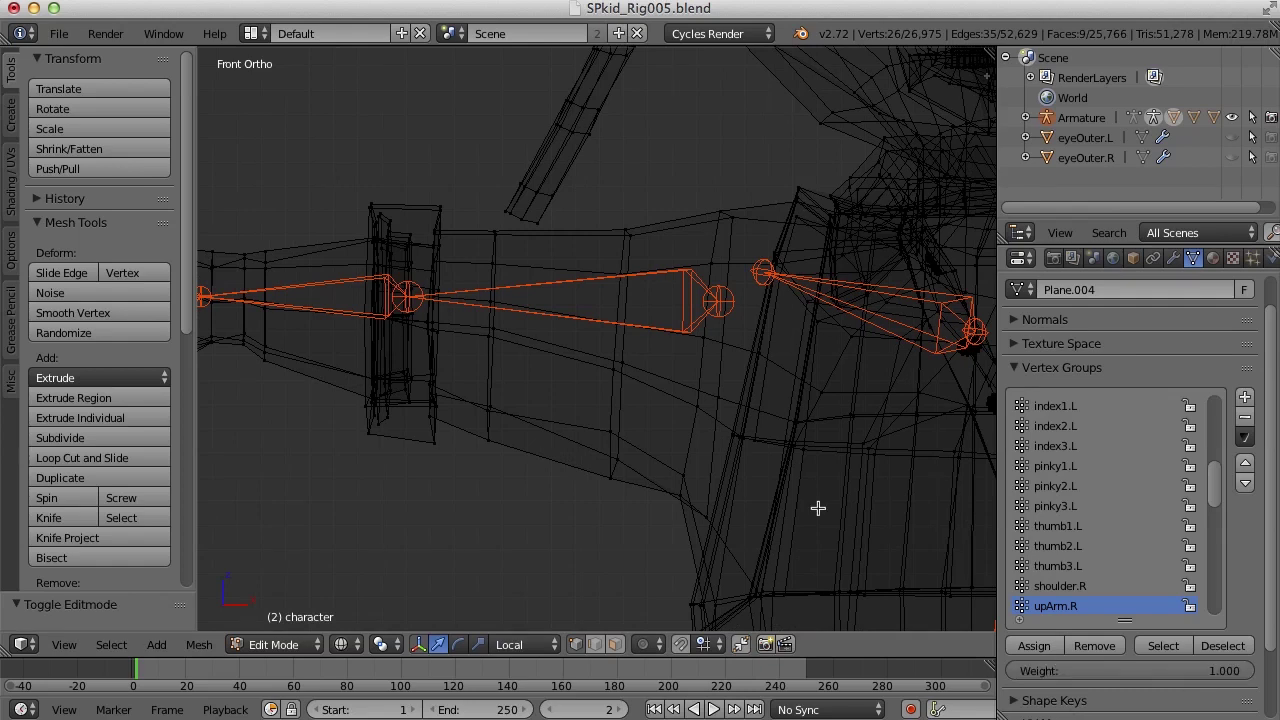
pyautogui.keyDown('alt'); pyautogui.rightClick(627, 257); pyautogui.keyUp('alt')
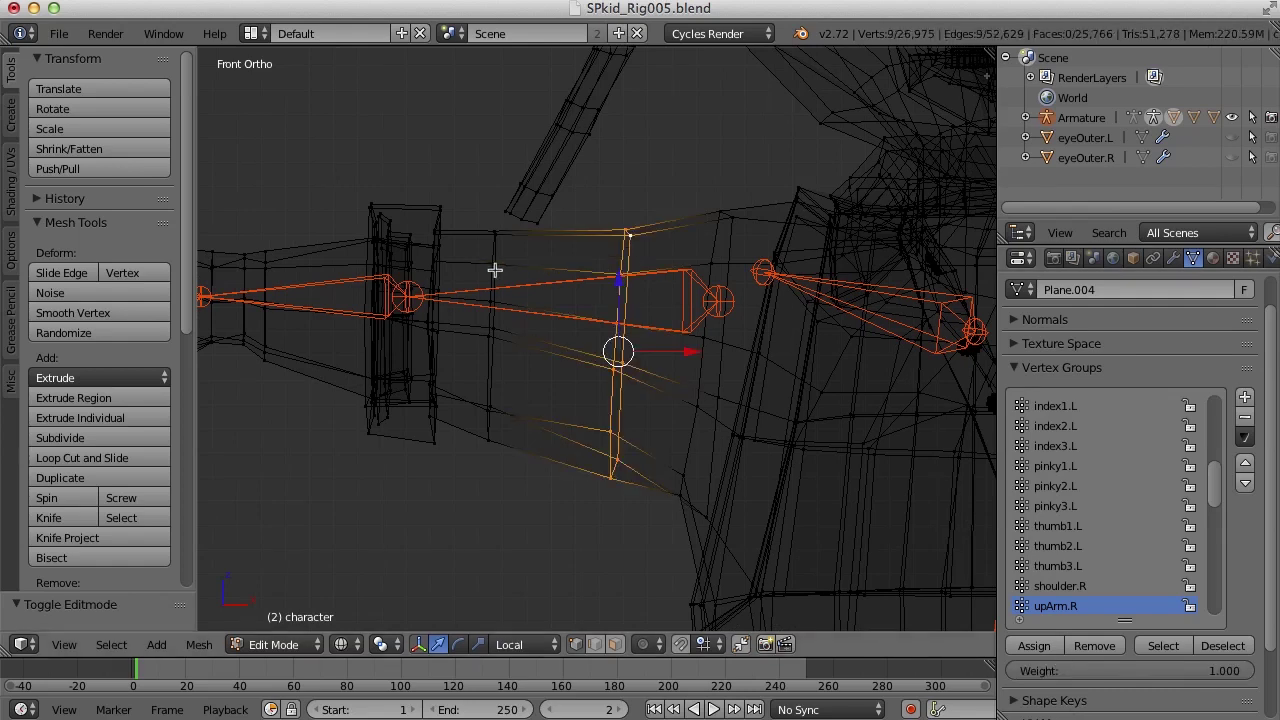
pyautogui.keyDown('alt'); pyautogui.keyDown('shift'); pyautogui.rightClick(494, 270); pyautogui.keyUp('shift'); pyautogui.keyUp('alt')
pyautogui.click(1040, 646)
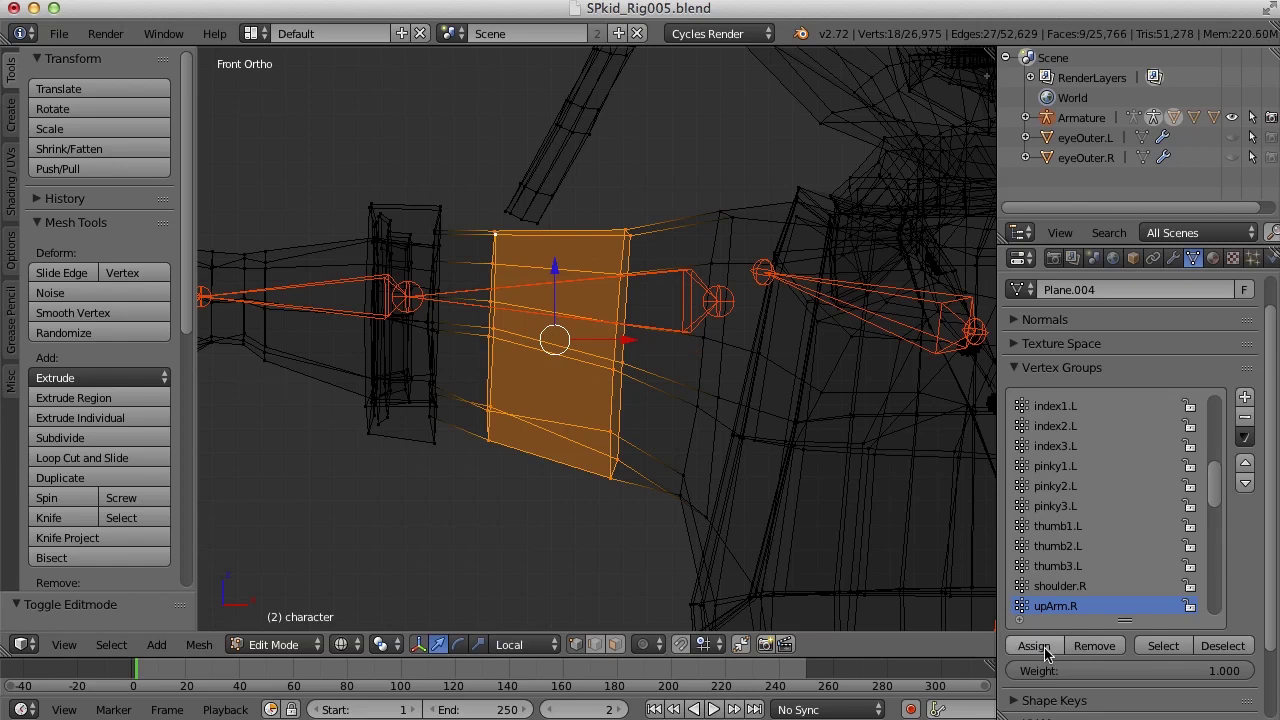
# - Assign the edge loop at the right shoulder joint to both upArm.R and shoulder.R with weight 0.5
pyautogui.keyDown('alt'); pyautogui.rightClick(716, 248); pyautogui.keyUp('alt')
pyautogui.click(1184, 672)
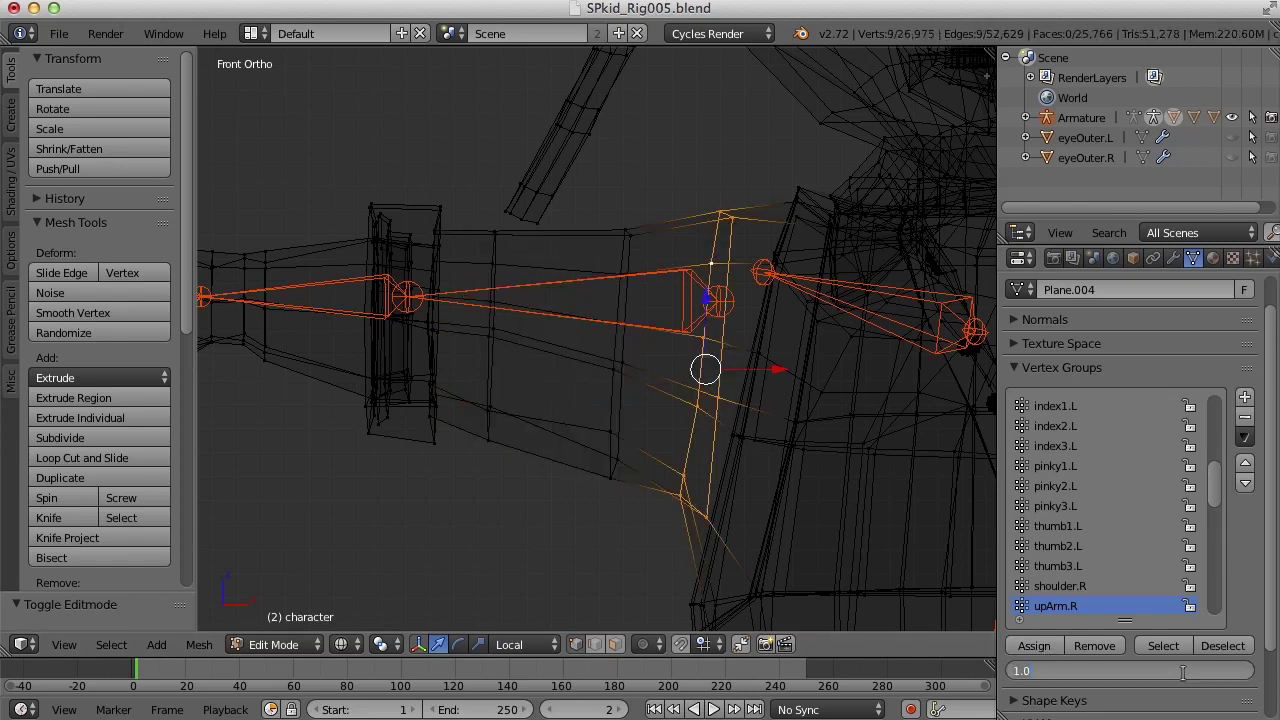
pyautogui.write('.5')
pyautogui.press('Return')
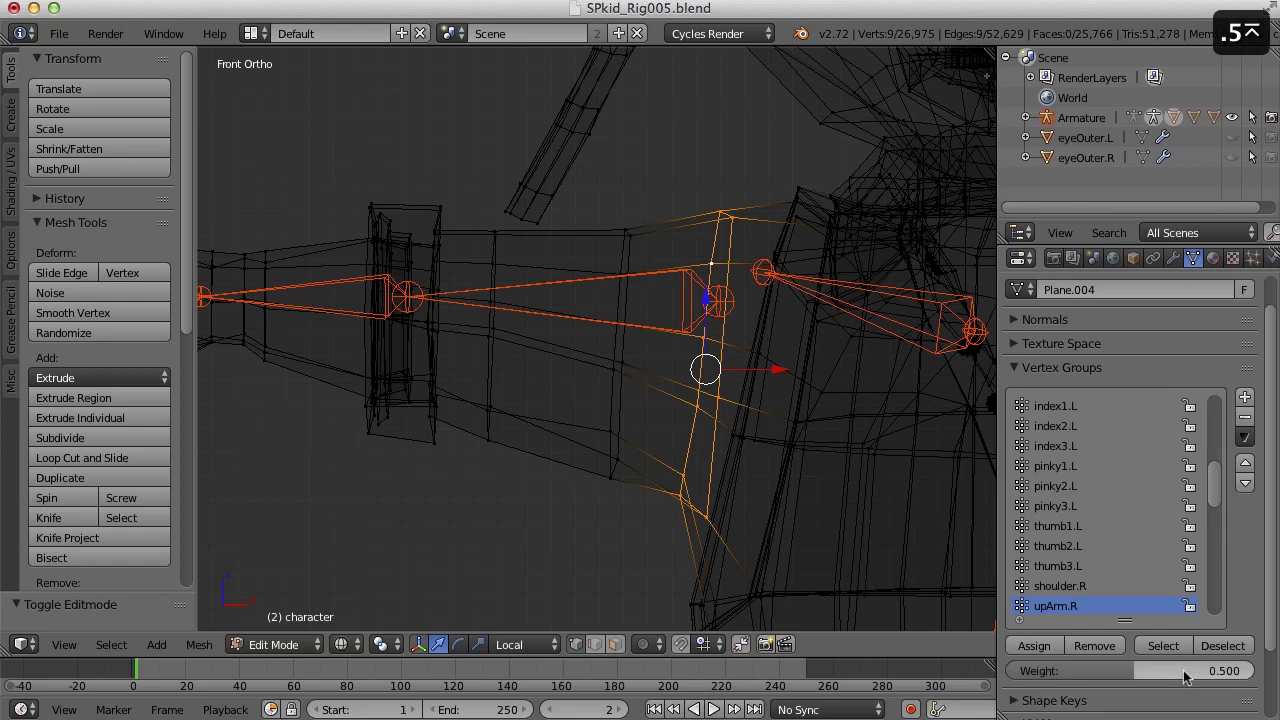
pyautogui.click(1035, 648)
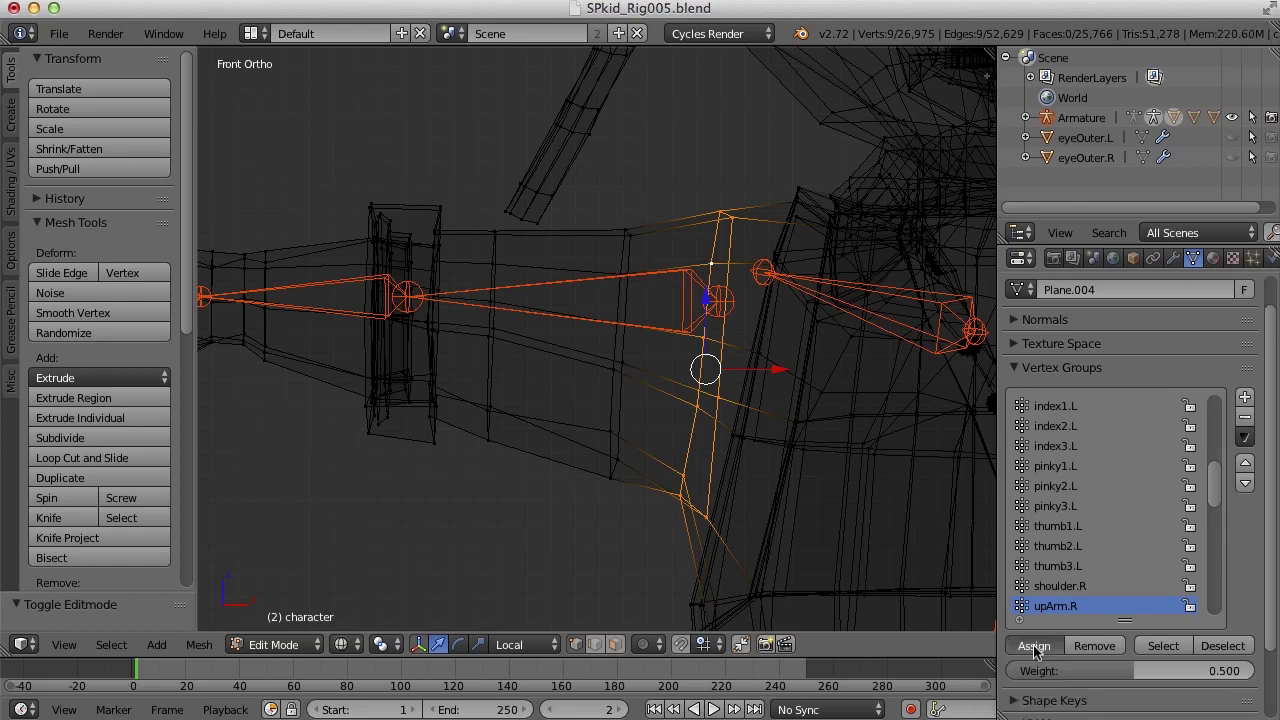
pyautogui.click(1078, 588)
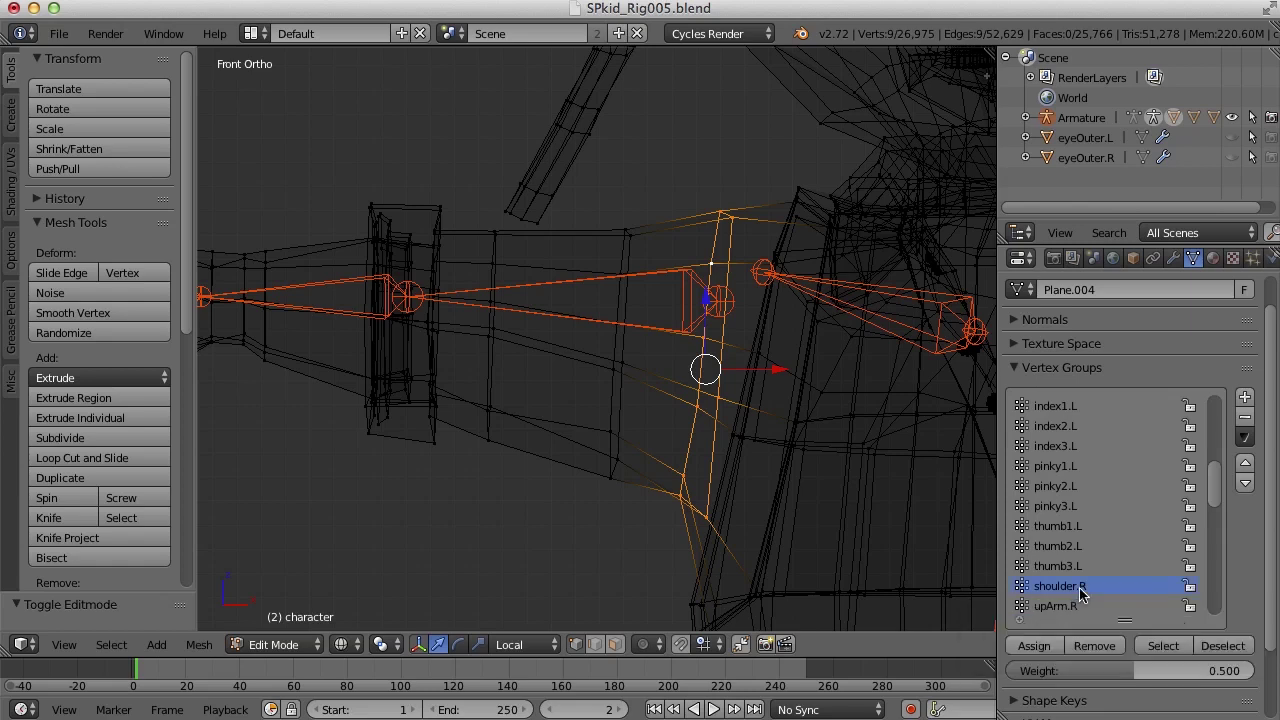
pyautogui.click(1043, 649)
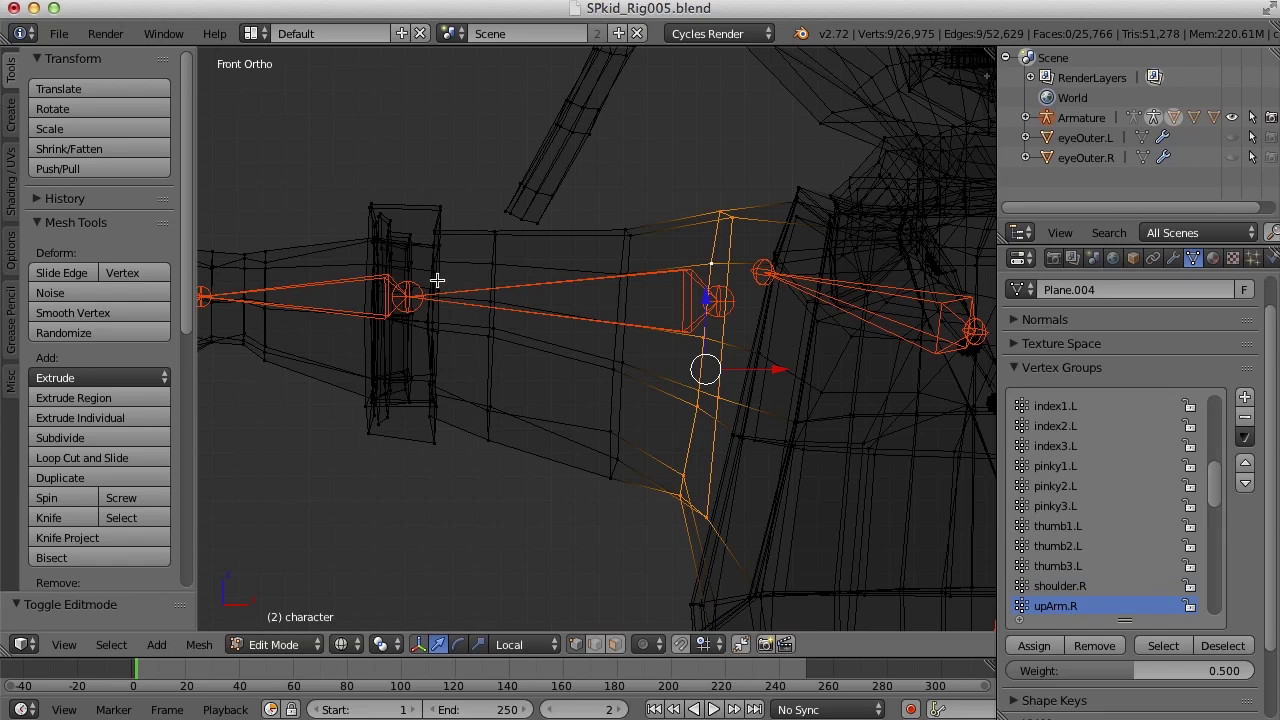
# - Select only the shoulder-side edge of the right sleeve cuff, excluding stray sleeve vertices, and assign it to upArm.R with weight 0.75
pyautogui.press('a')
pyautogui.press('b')
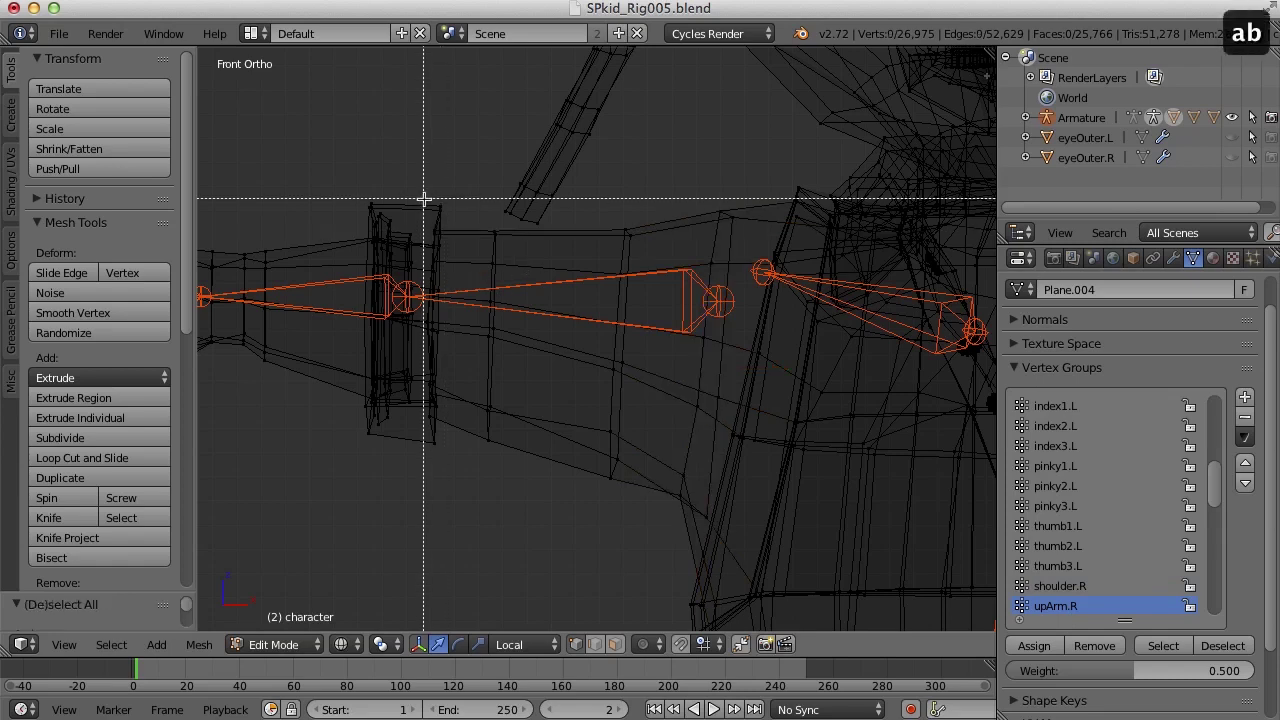
pyautogui.moveTo(424, 199); pyautogui.dragTo(492, 511)
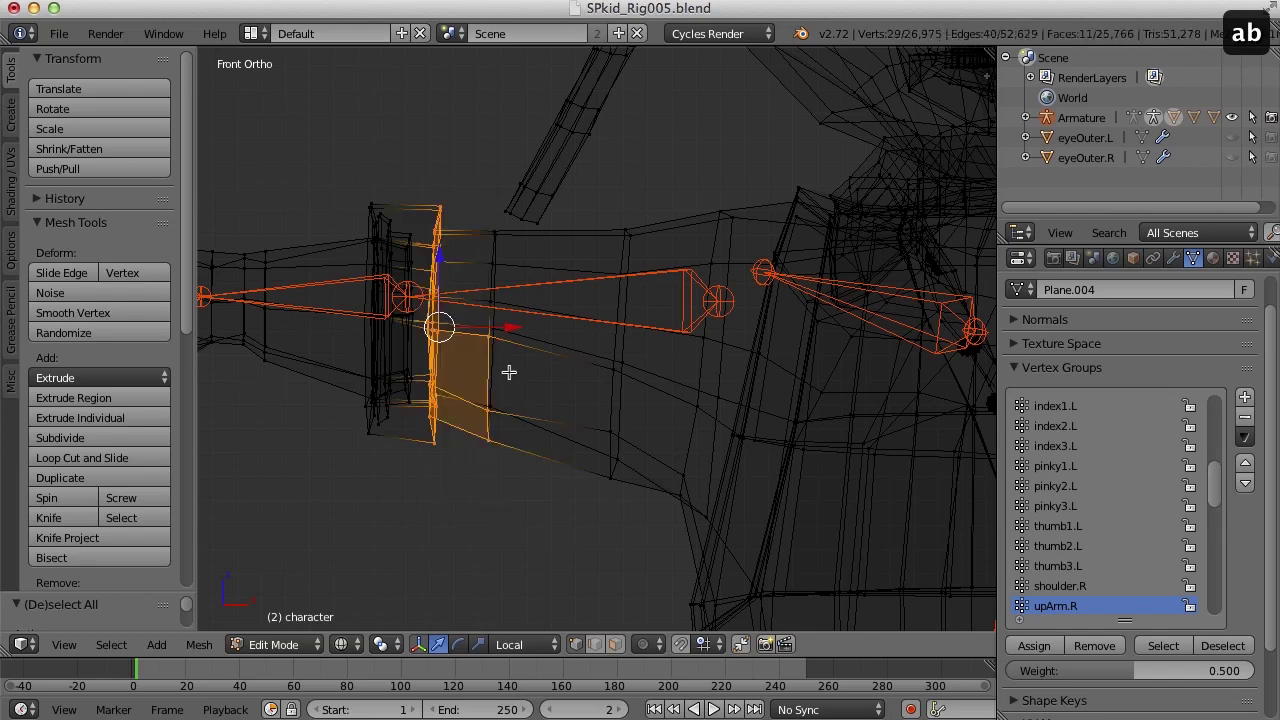
pyautogui.press('c')
pyautogui.moveTo(491, 323); pyautogui.dragTo(491, 451, button='middle')
pyautogui.rightClick(502, 463)
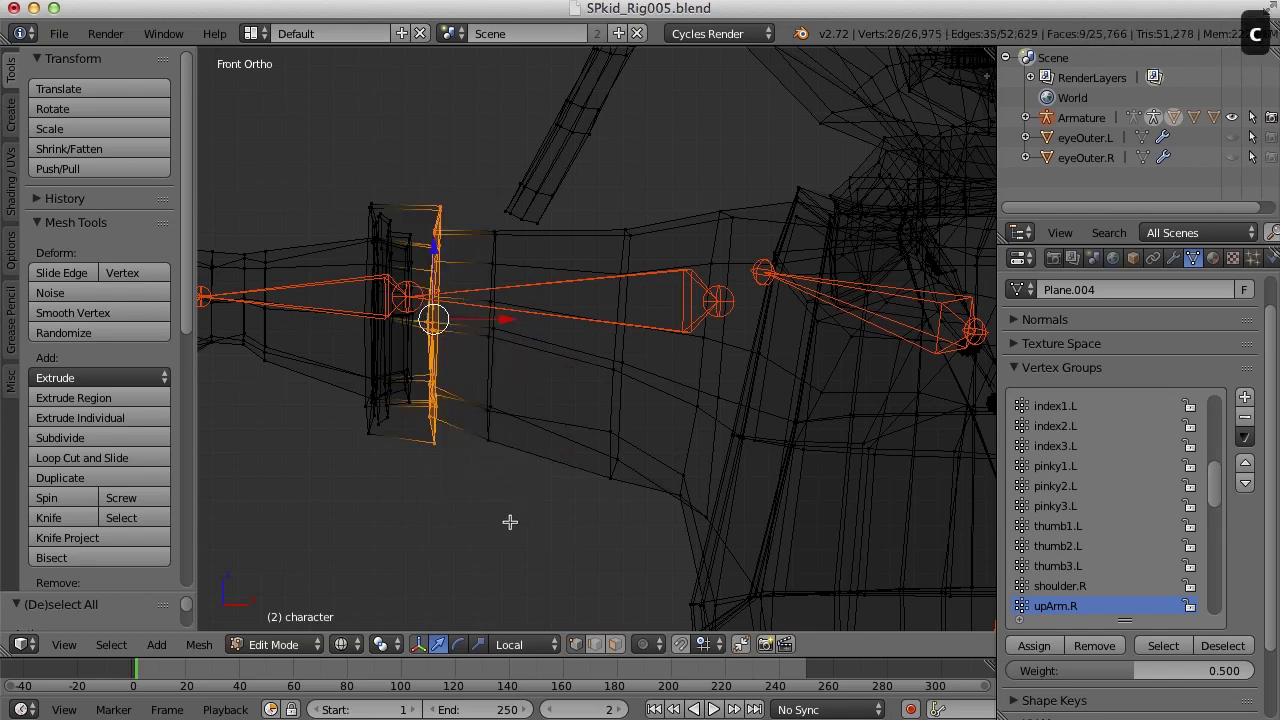
pyautogui.click(1148, 666)
pyautogui.press('BackSpace')
pyautogui.write('.75')
pyautogui.press('Return')
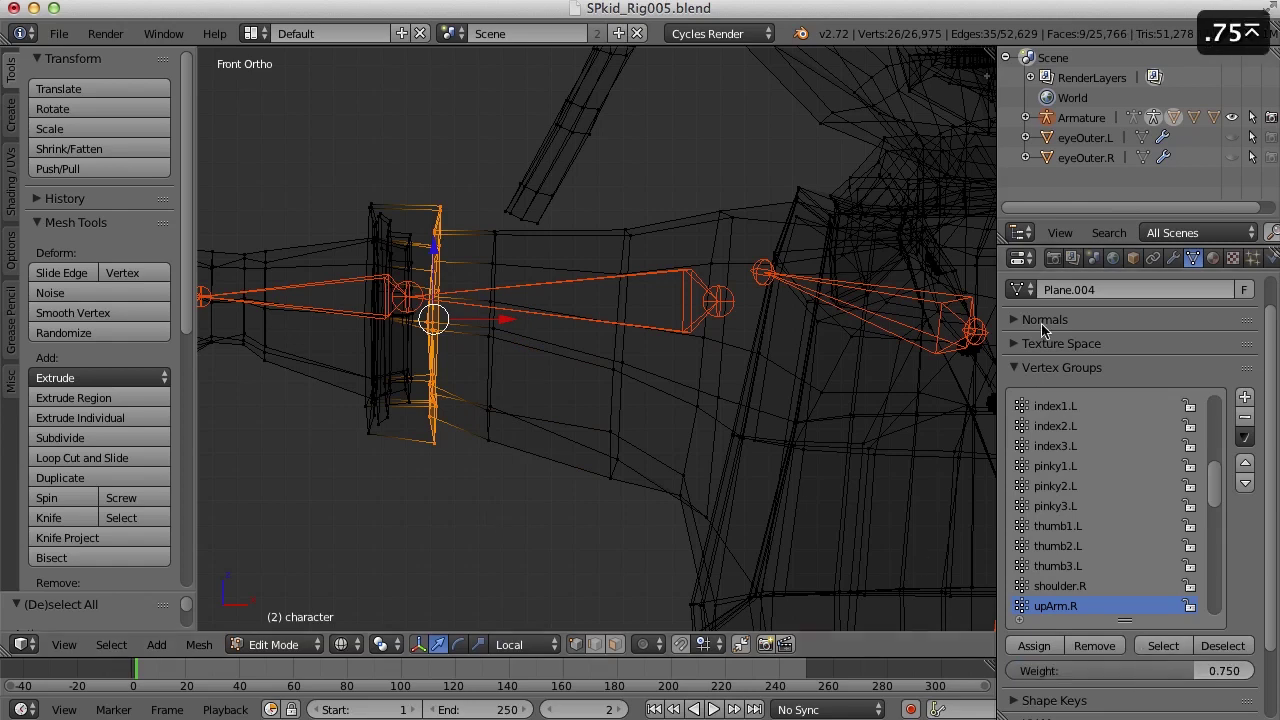
pyautogui.click(1034, 646)
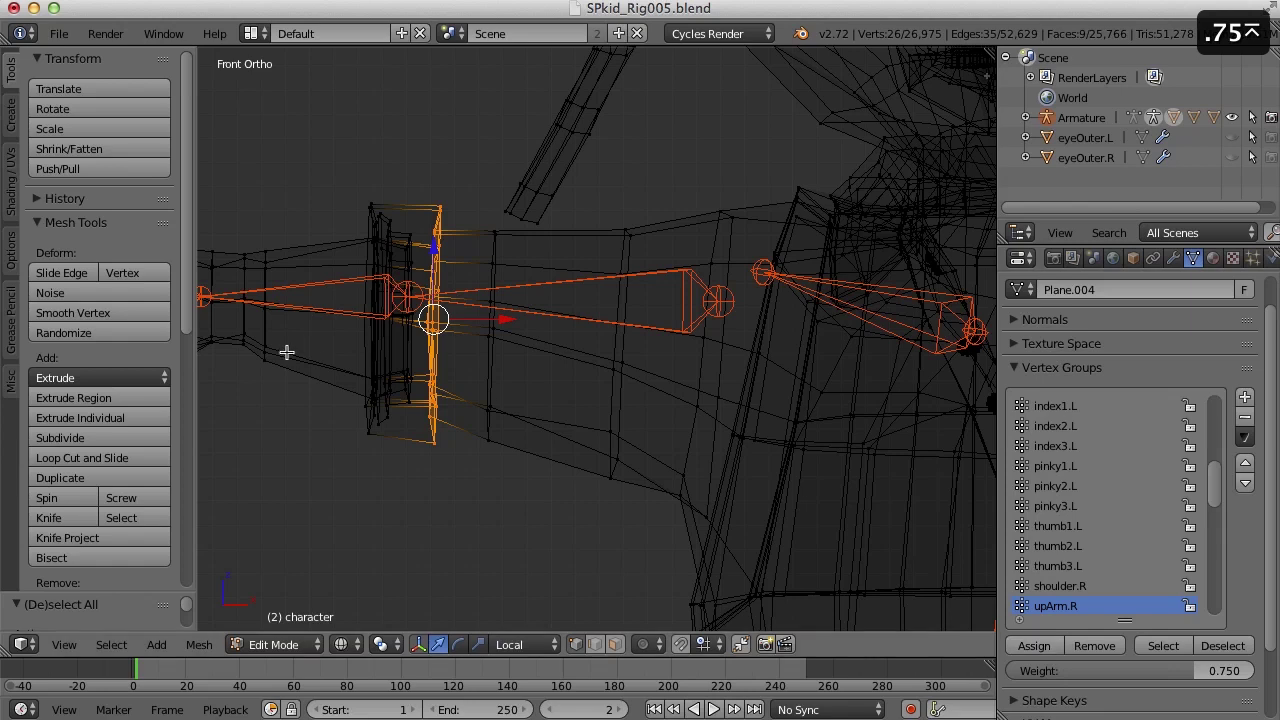
# - Hide the right arm mesh and assign the hand-side vertices of the right sleeve cuff to upArm.R with weight 0.5
pyautogui.press('a')
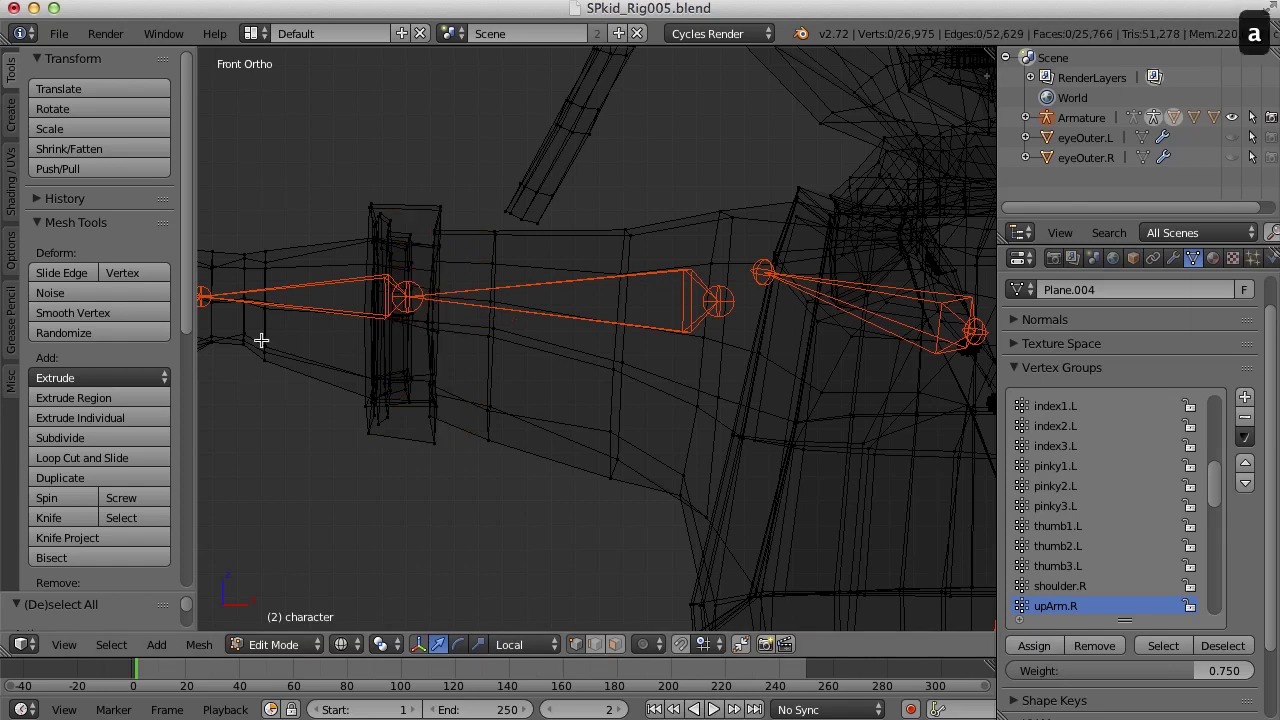
pyautogui.press('l')
pyautogui.press('h')
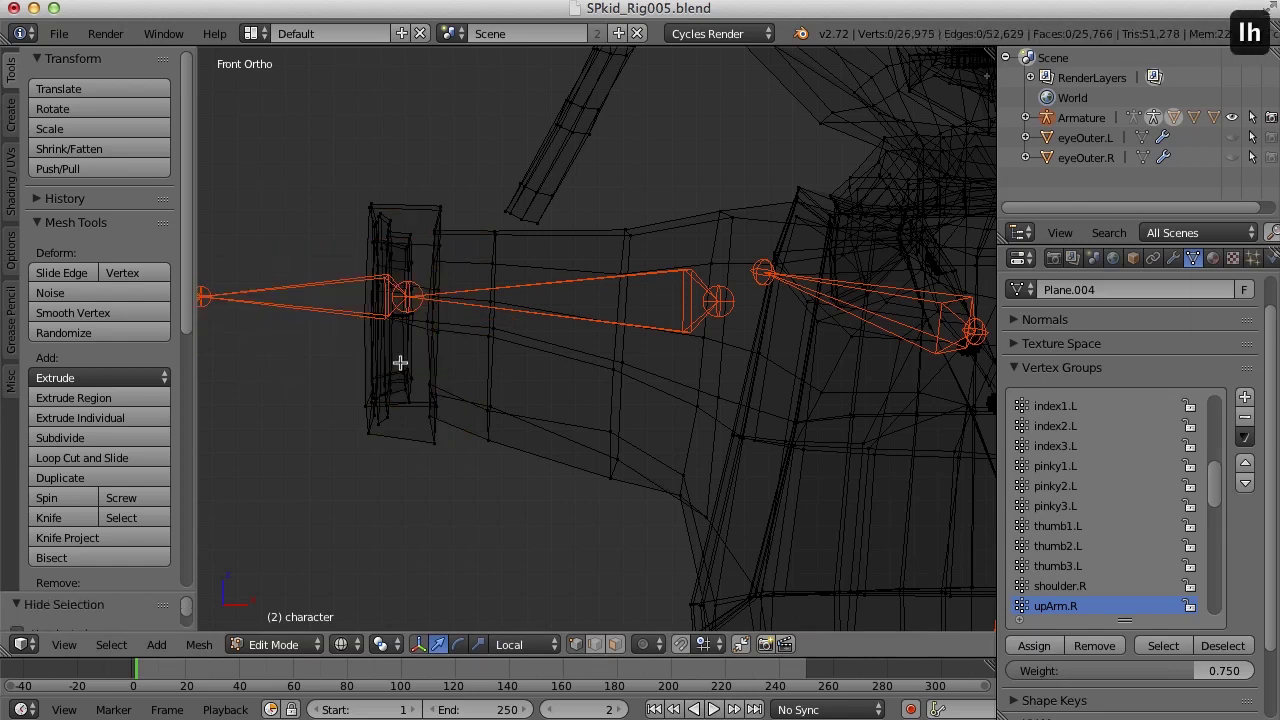
pyautogui.press('b')
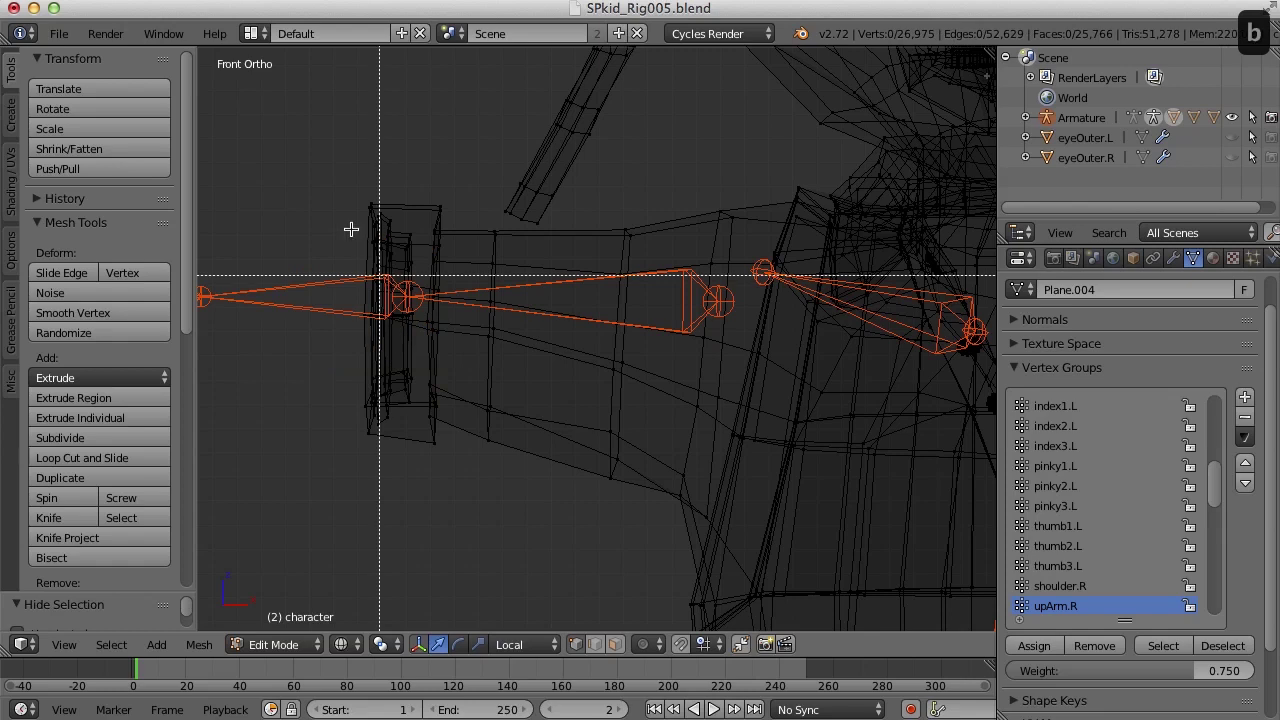
pyautogui.moveTo(318, 163); pyautogui.dragTo(423, 488)
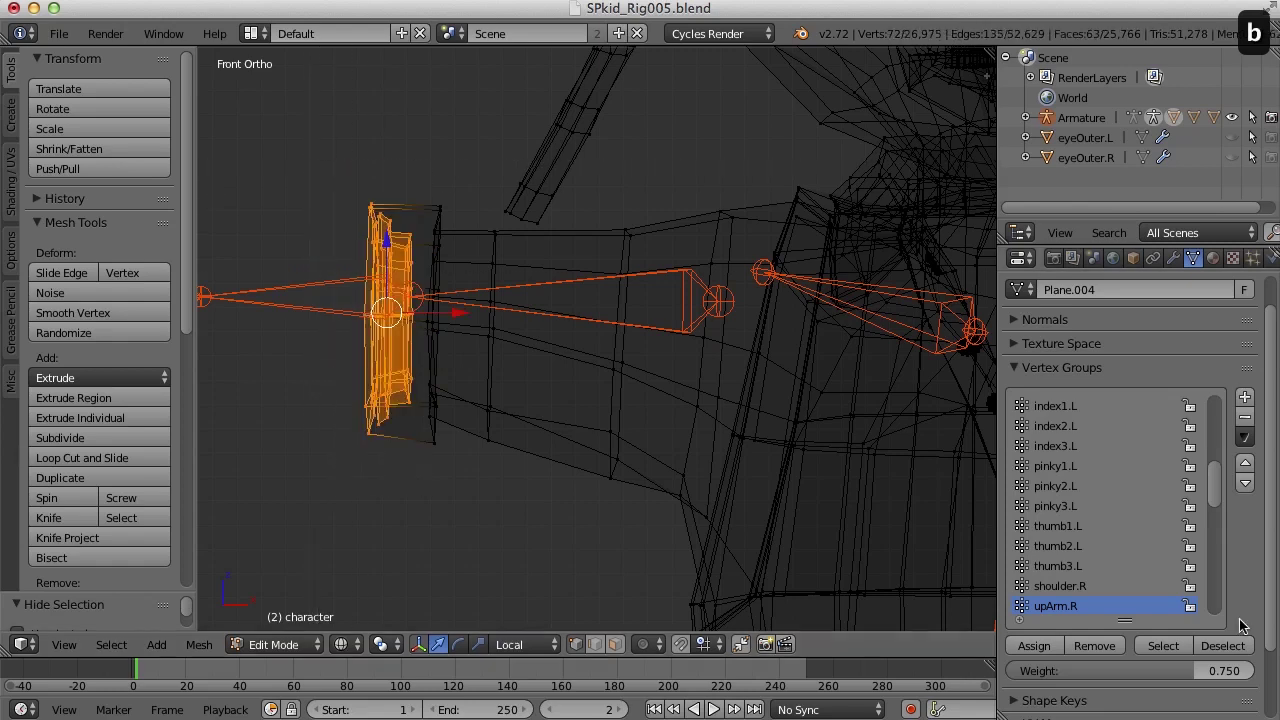
pyautogui.click(1175, 671)
pyautogui.write('.5')
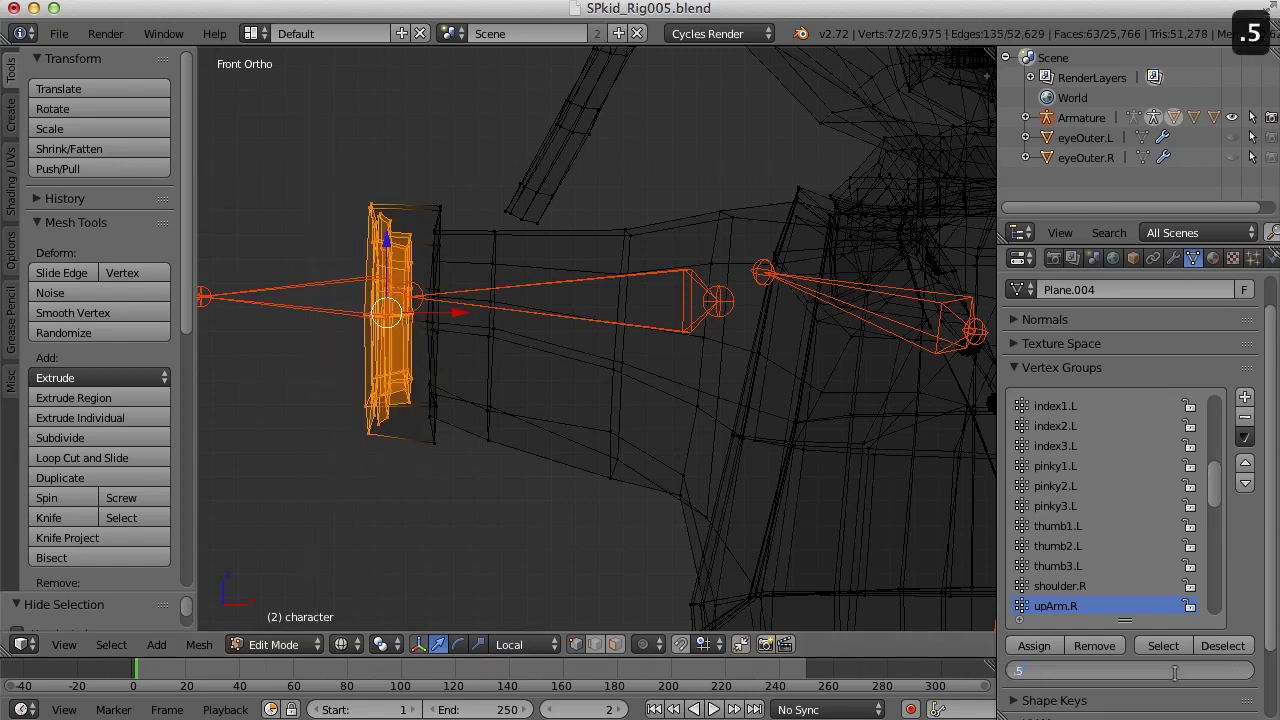
pyautogui.press('Return')
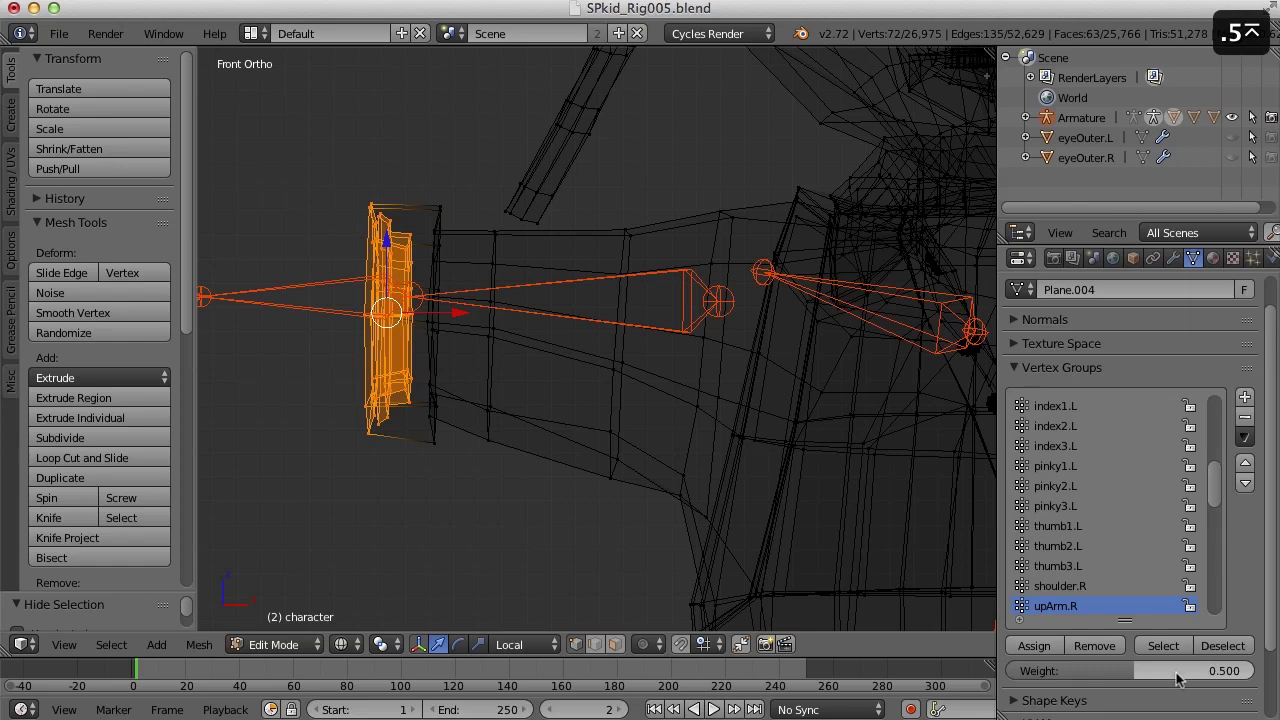
pyautogui.click(1033, 647)
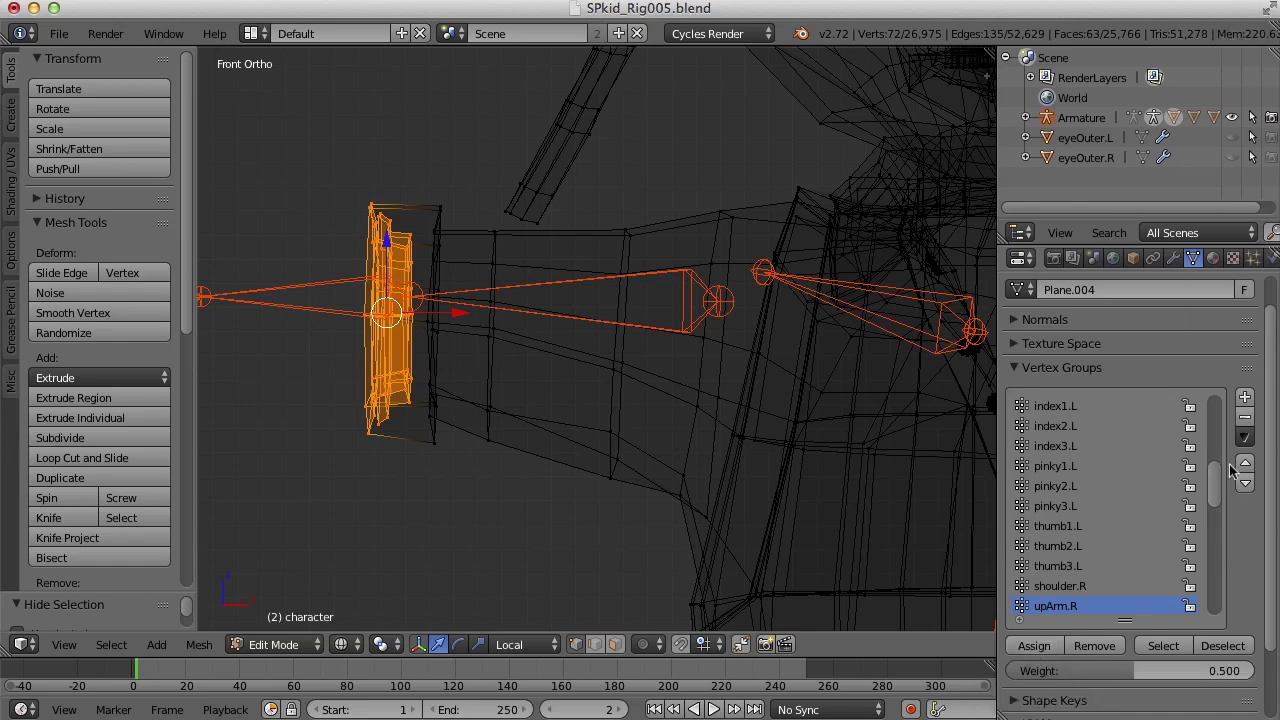
# - Assign the same selected cuff vertices to the lowArm.R group with weight 0.5
pyautogui.scroll(-3, 1219, 488)
pyautogui.click(1088, 566)
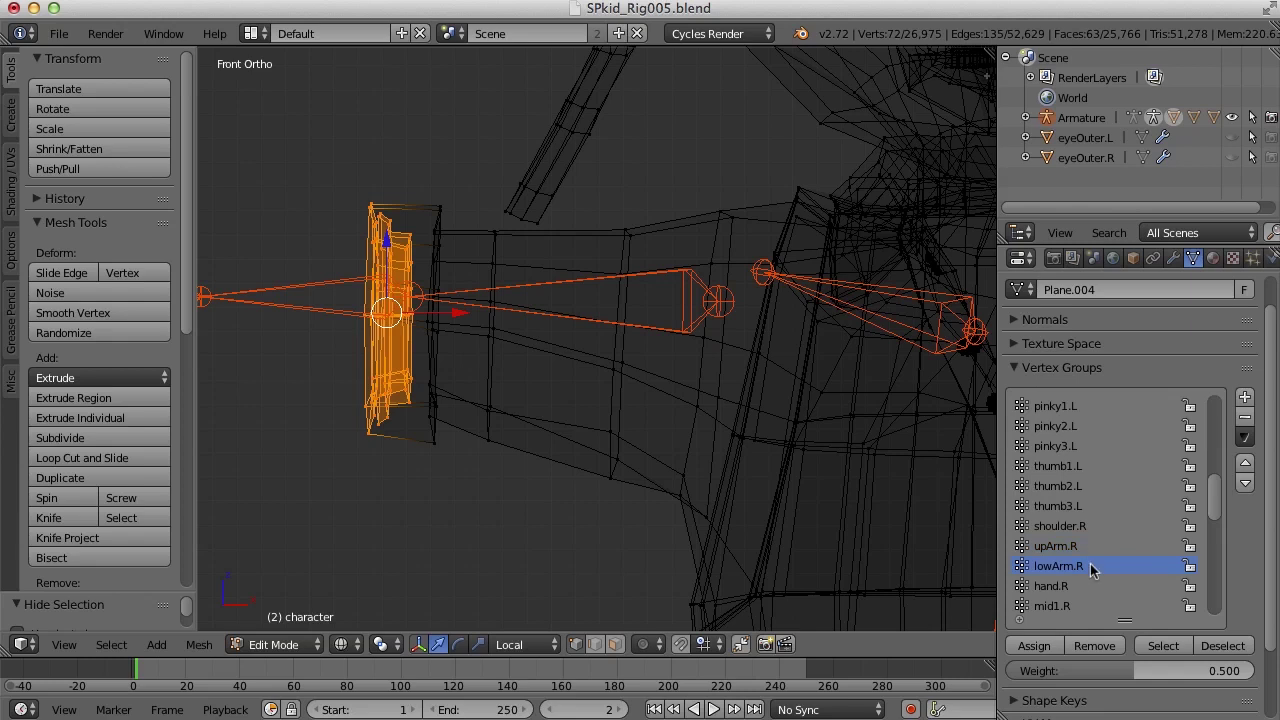
pyautogui.click(1036, 647)
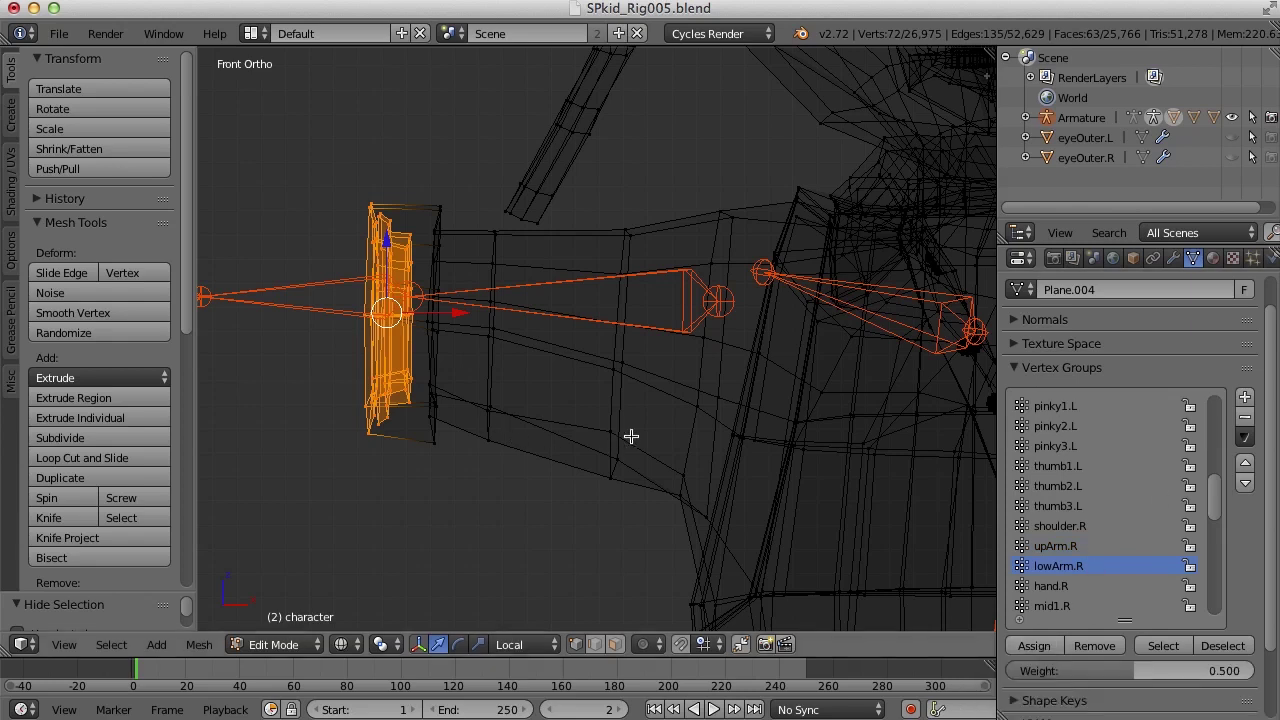
# - Reveal the hidden arm mesh, clear the selection and return to Weight Paint mode
pyautogui.hotkey('alt', 'h')
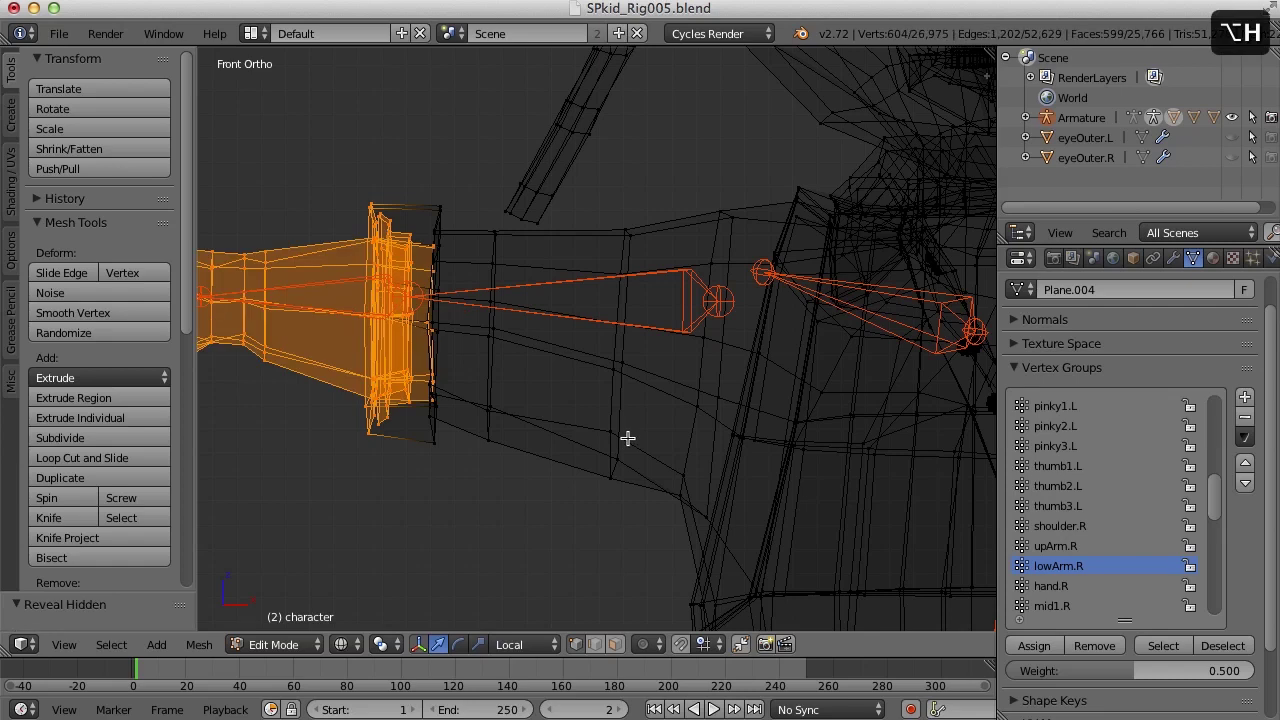
pyautogui.press('a')
pyautogui.press('Tab')
# - Compare the upper arm and shoulder weights on both sides of the character by selecting the matching bones in turn
pyautogui.scroll(-4, 590, 424)
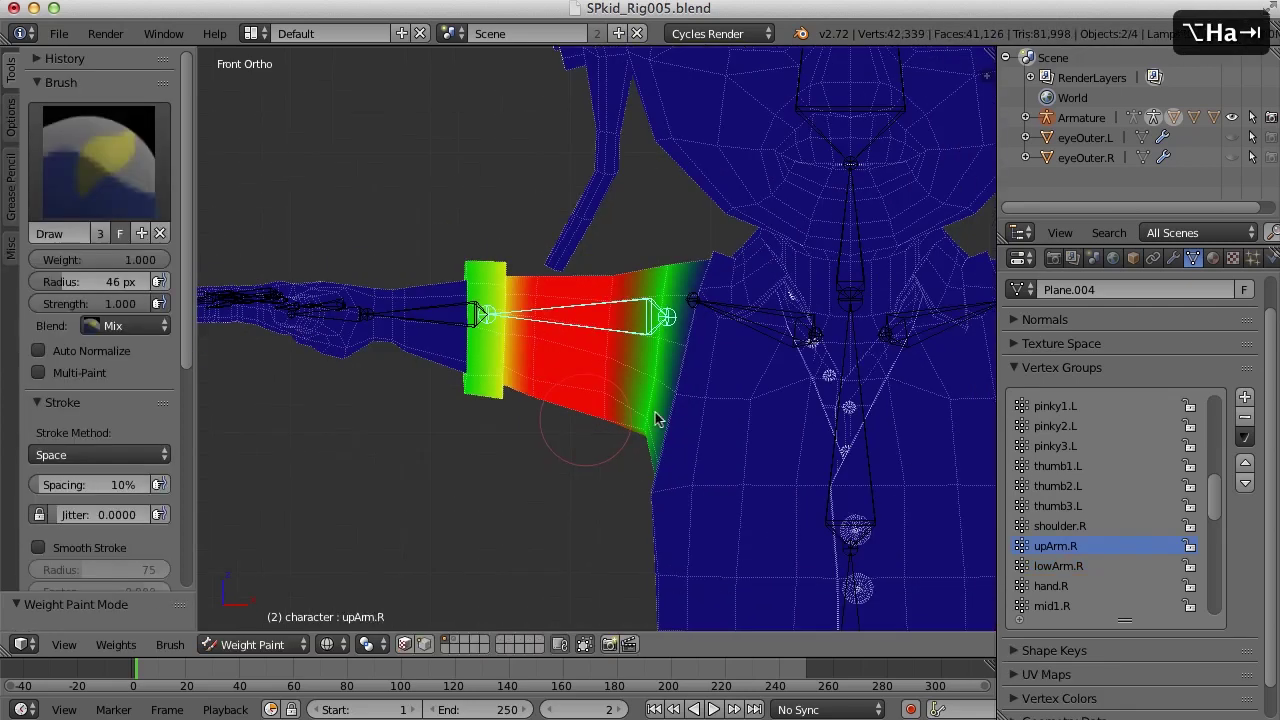
pyautogui.hscroll(4, 557, 409)
pyautogui.scroll(-1, 712, 370)
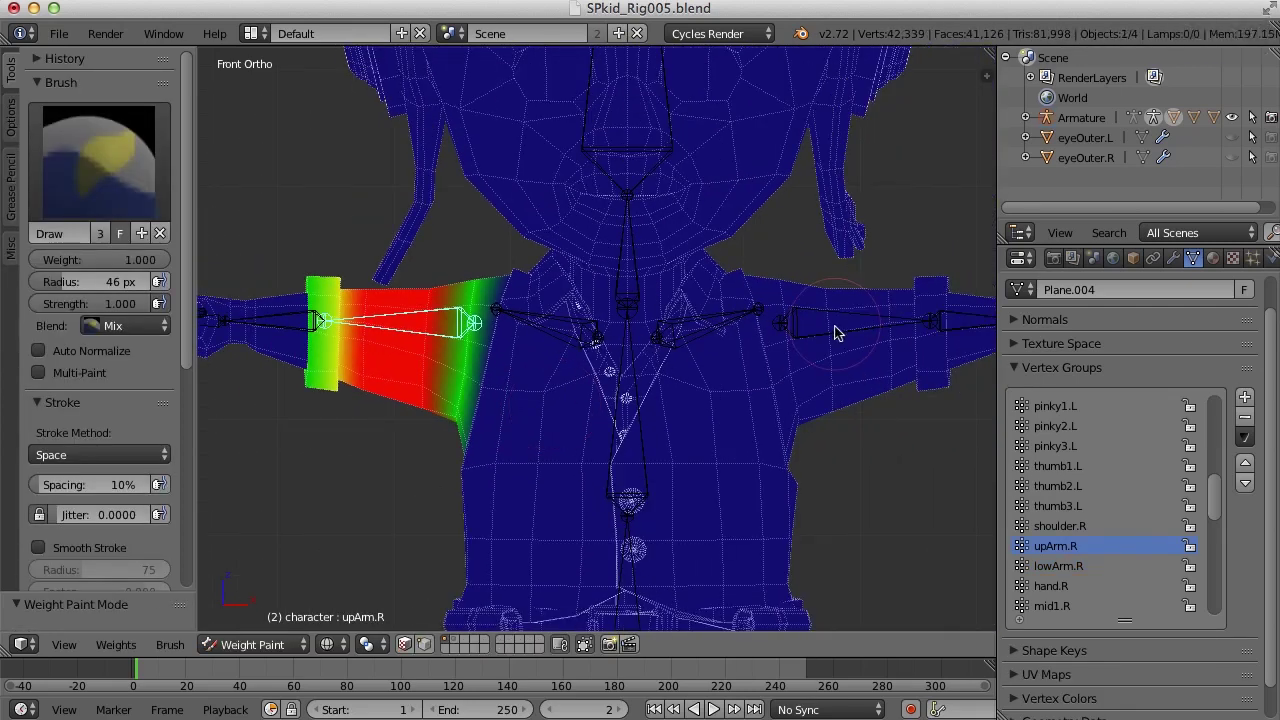
pyautogui.rightClick(863, 335)
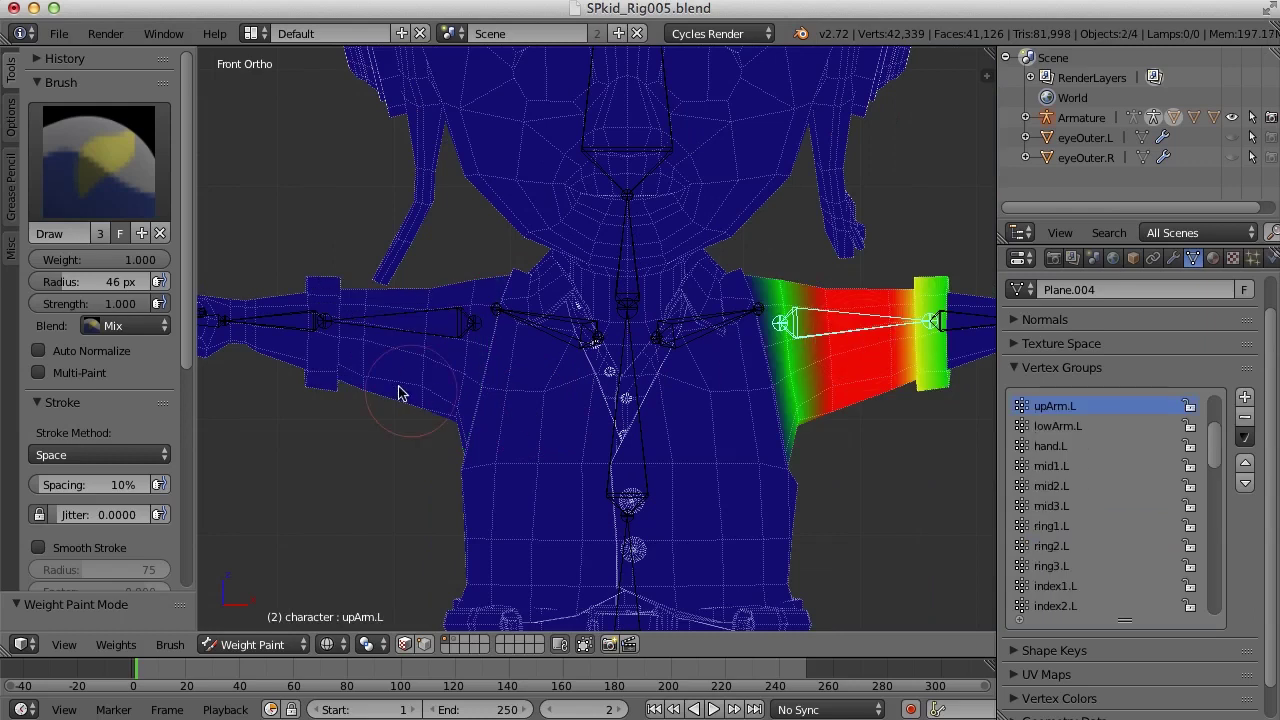
pyautogui.rightClick(424, 336)
pyautogui.rightClick(858, 330)
pyautogui.rightClick(529, 330)
pyautogui.rightClick(712, 333)
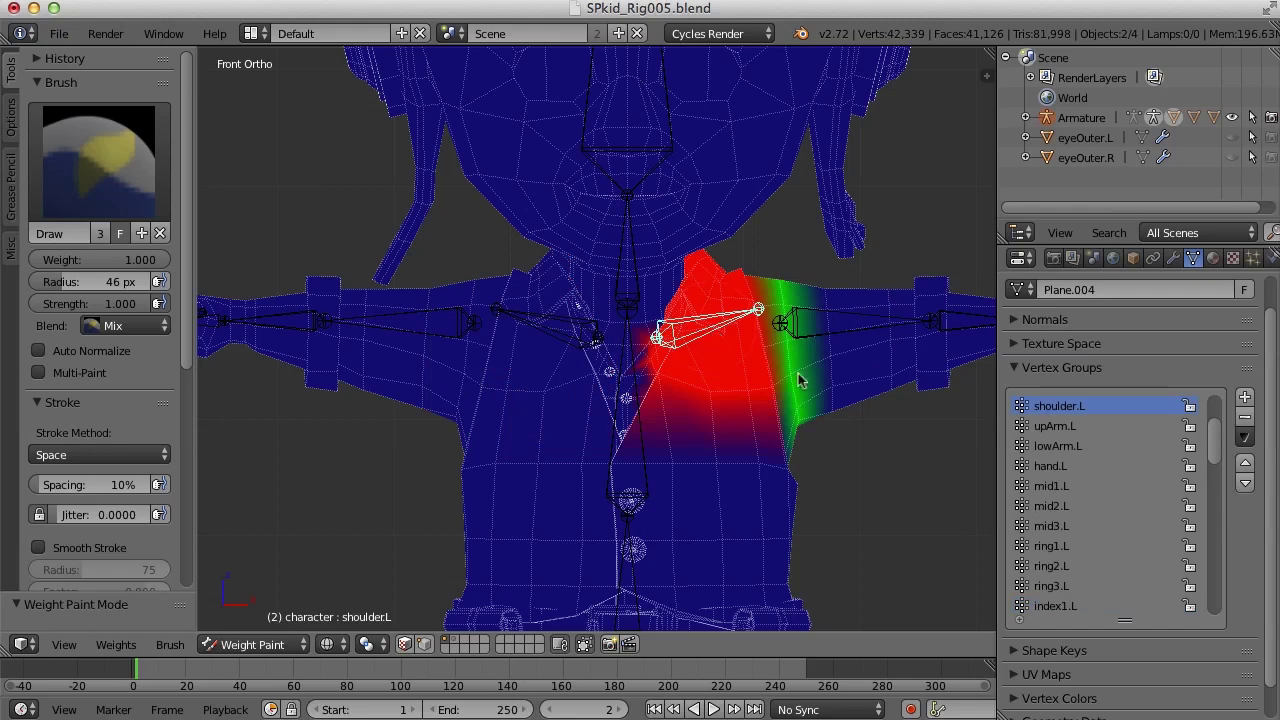
pyautogui.rightClick(860, 333)
pyautogui.rightClick(432, 338)
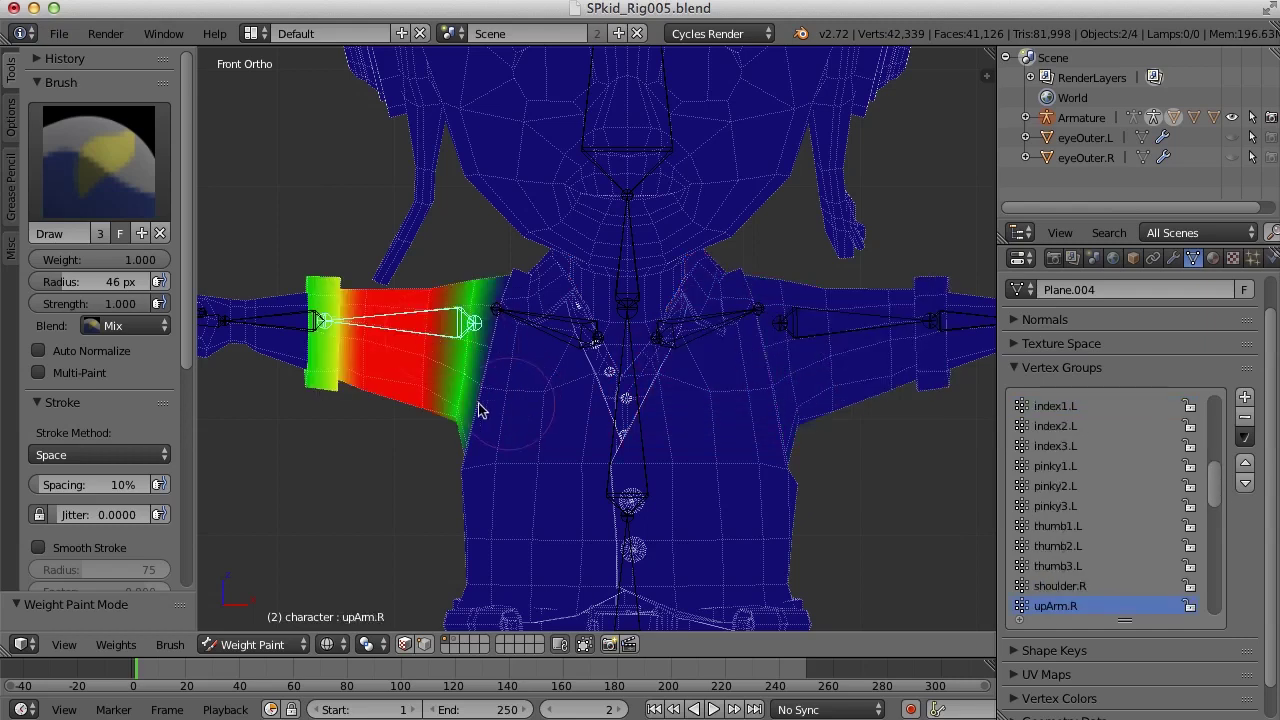
pyautogui.hscroll(-5, 606, 397)
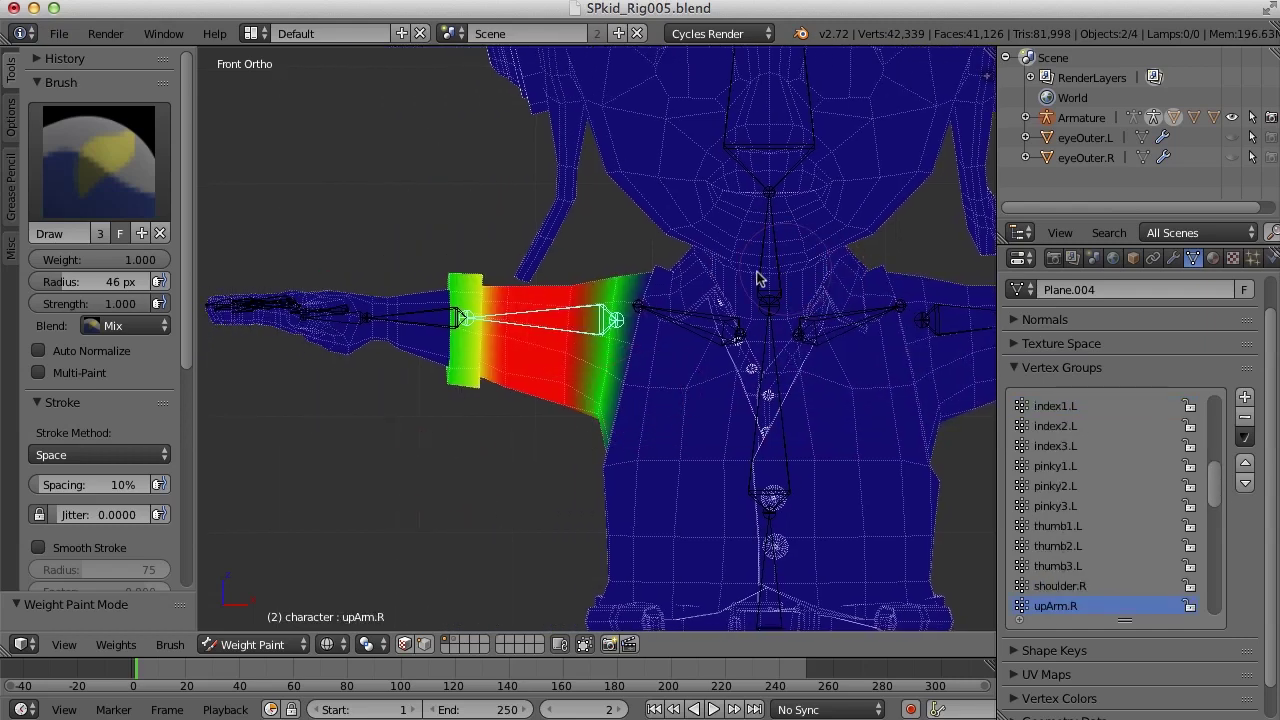
pyautogui.rightClick(777, 275)
pyautogui.rightClick(575, 333)
# - Make lowArm.R the active weight group by selecting its bone, and switch to Edit Mode
pyautogui.hscroll(-3, 600, 378)
pyautogui.scroll(2, 637, 400)
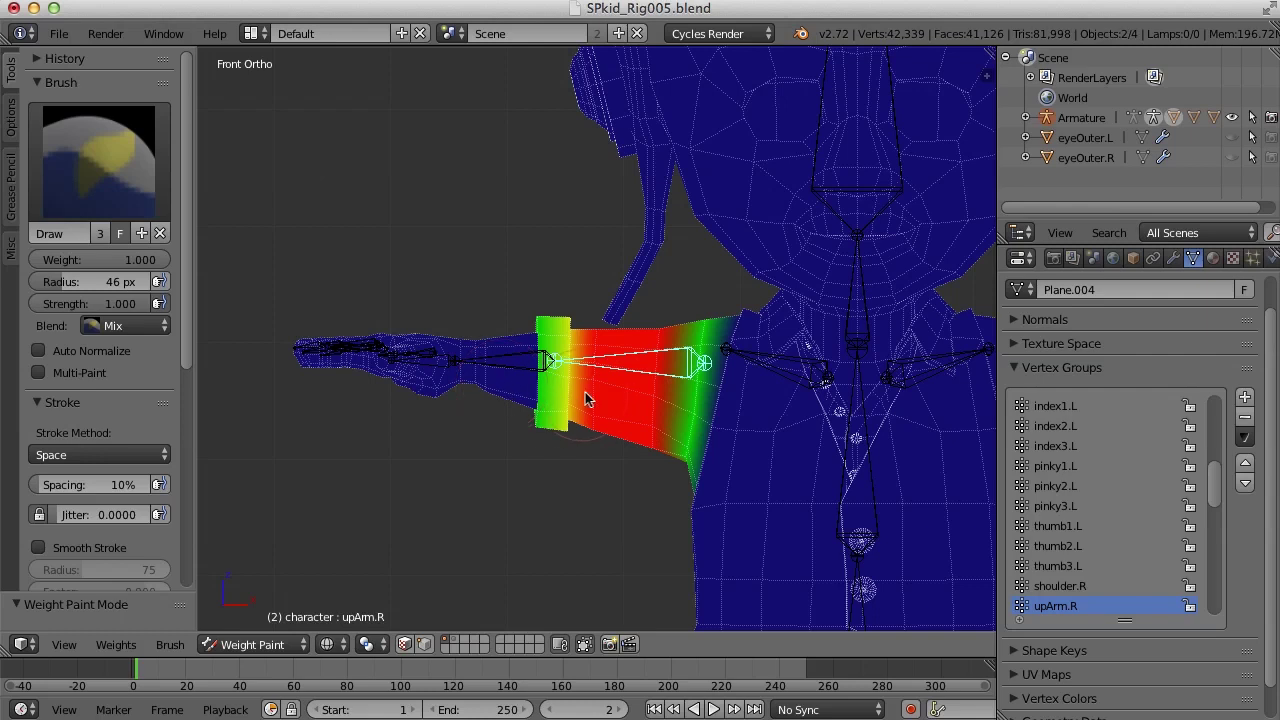
pyautogui.scroll(2, 608, 405)
pyautogui.keyDown('shift'); pyautogui.moveTo(587, 425); pyautogui.dragTo(640, 394, button='middle'); pyautogui.keyUp('shift')
pyautogui.scroll(2, 591, 434)
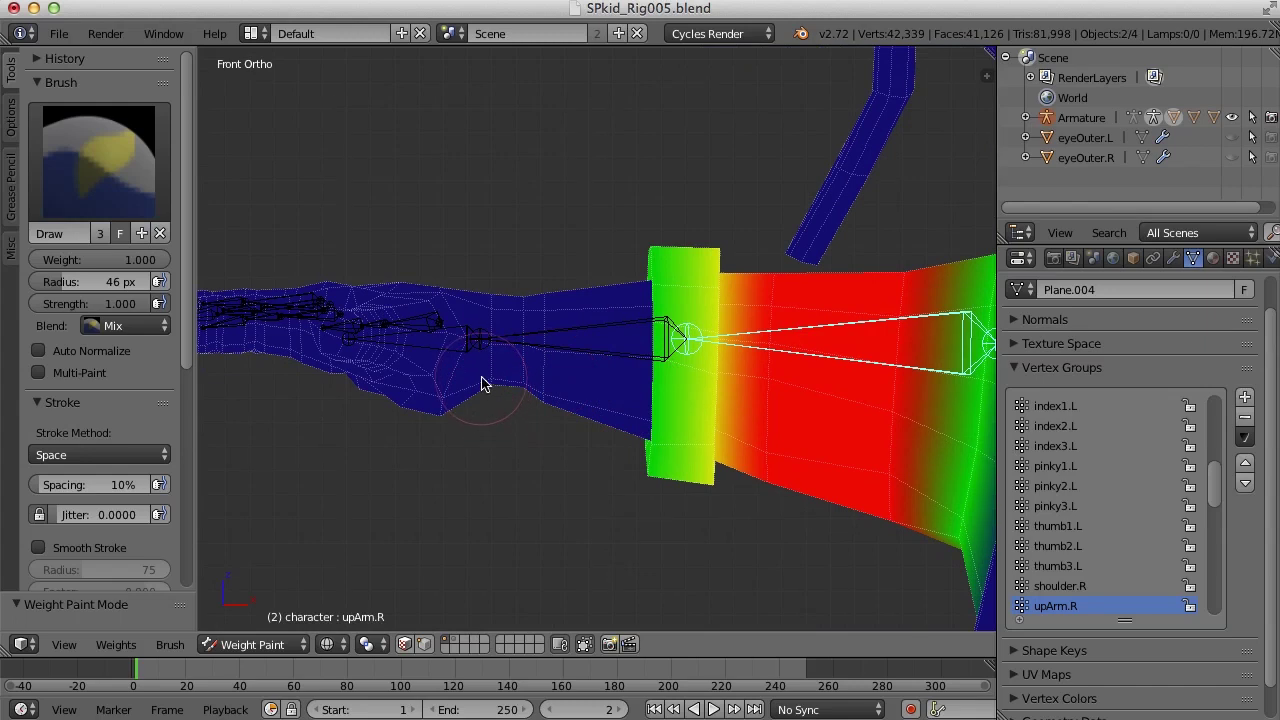
pyautogui.rightClick(600, 358)
pyautogui.keyDown('shift'); pyautogui.moveTo(734, 423); pyautogui.dragTo(677, 420, button='middle'); pyautogui.keyUp('shift')
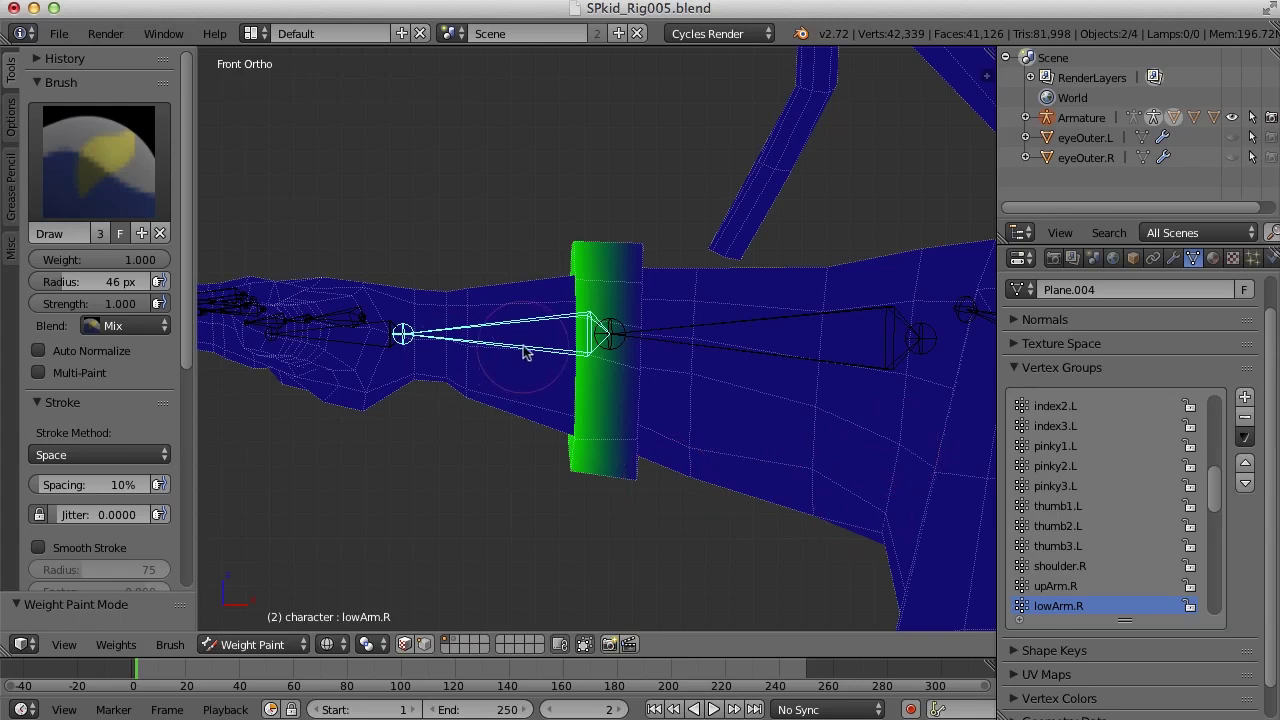
pyautogui.moveTo(1214, 486); pyautogui.dragTo(1212, 518)
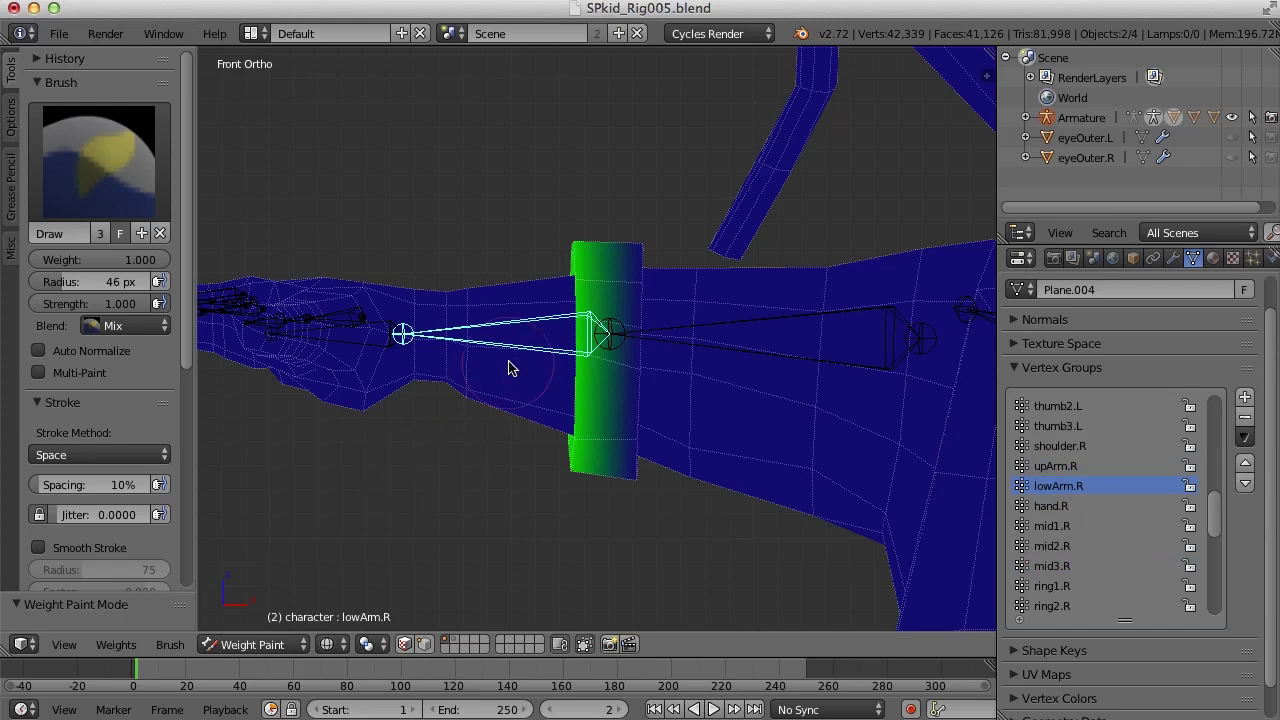
pyautogui.press('Tab')
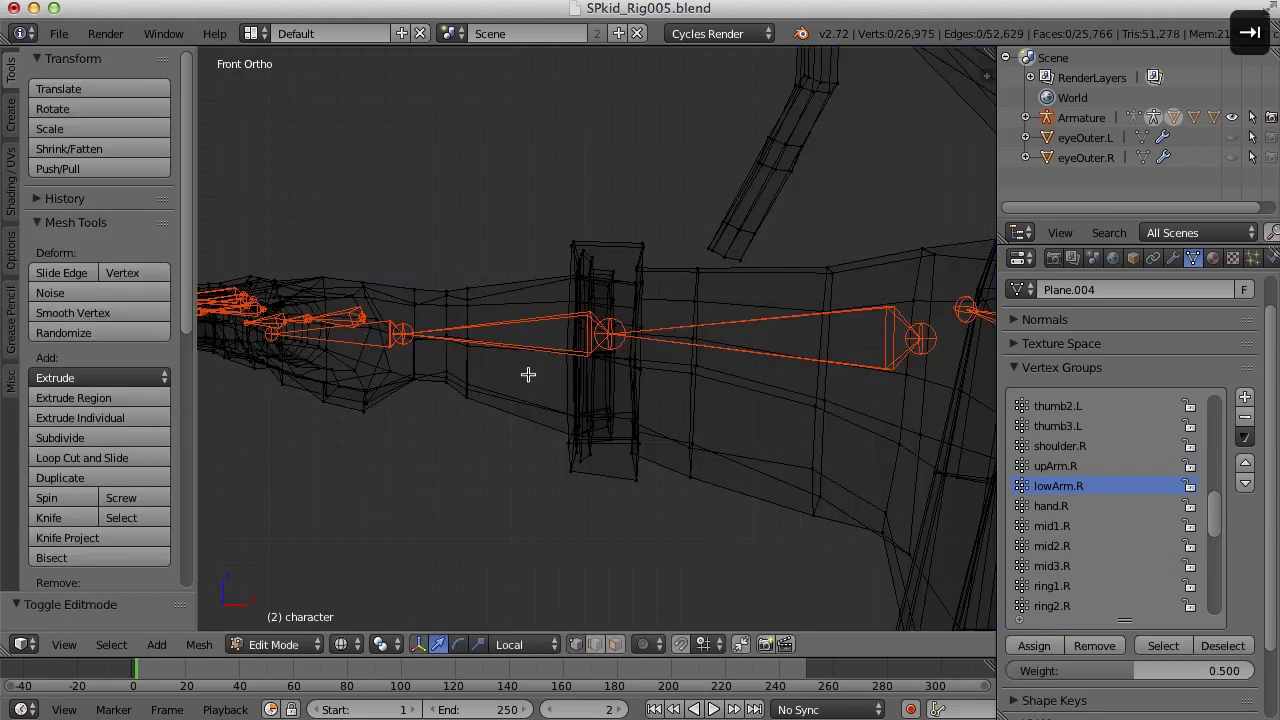
# - Hide the shirt mesh and assign the right forearm loops between wrist and elbow to lowArm.R with weight 1.000
pyautogui.scroll(4, 519, 391)
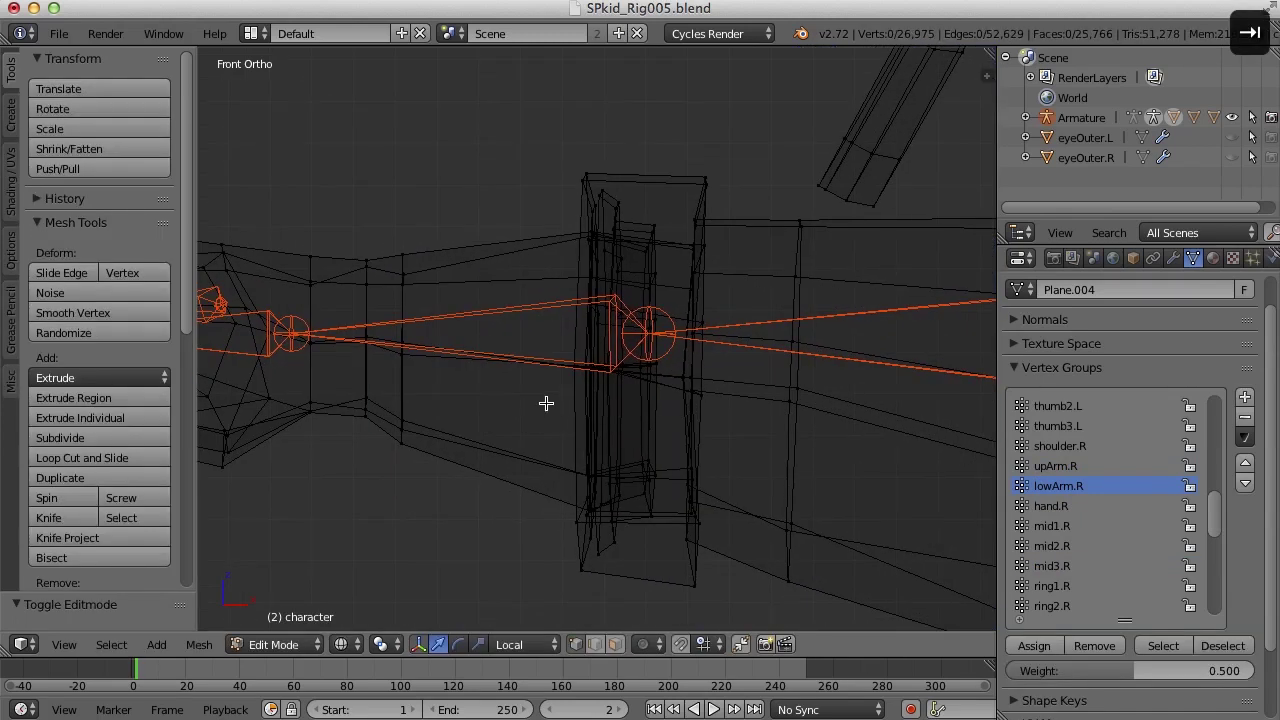
pyautogui.scroll(-2, 794, 477)
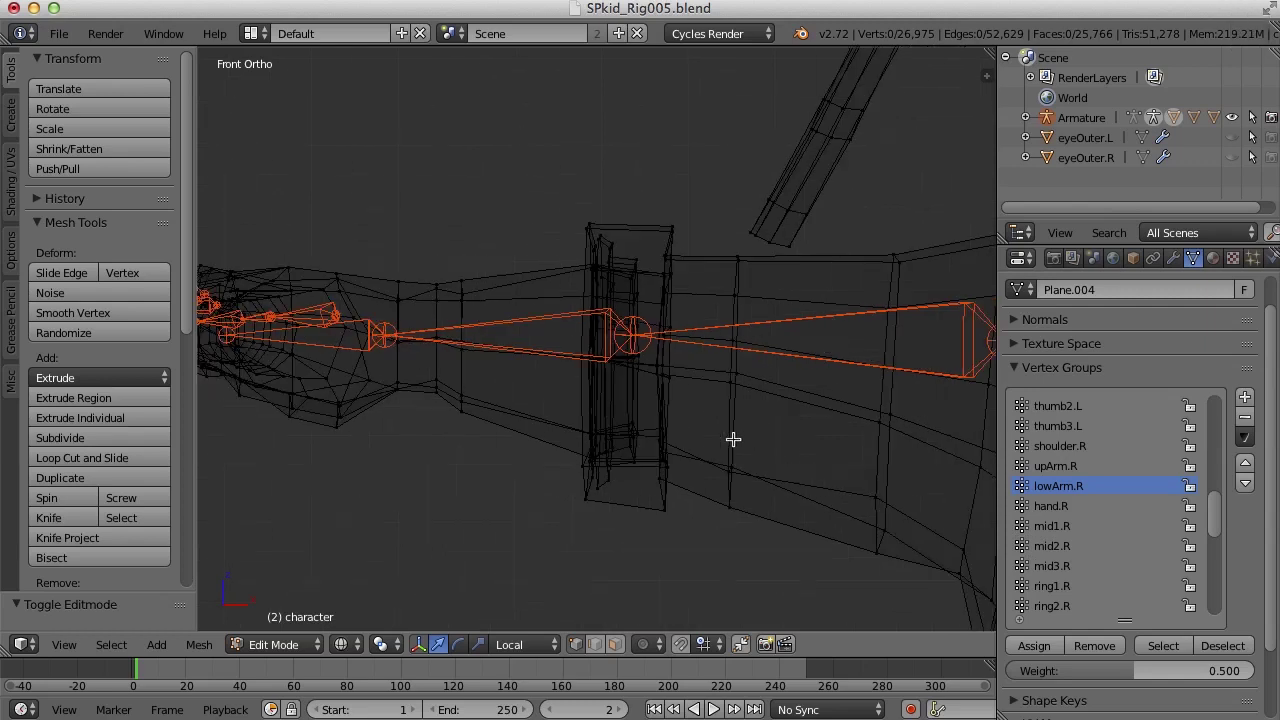
pyautogui.press('l')
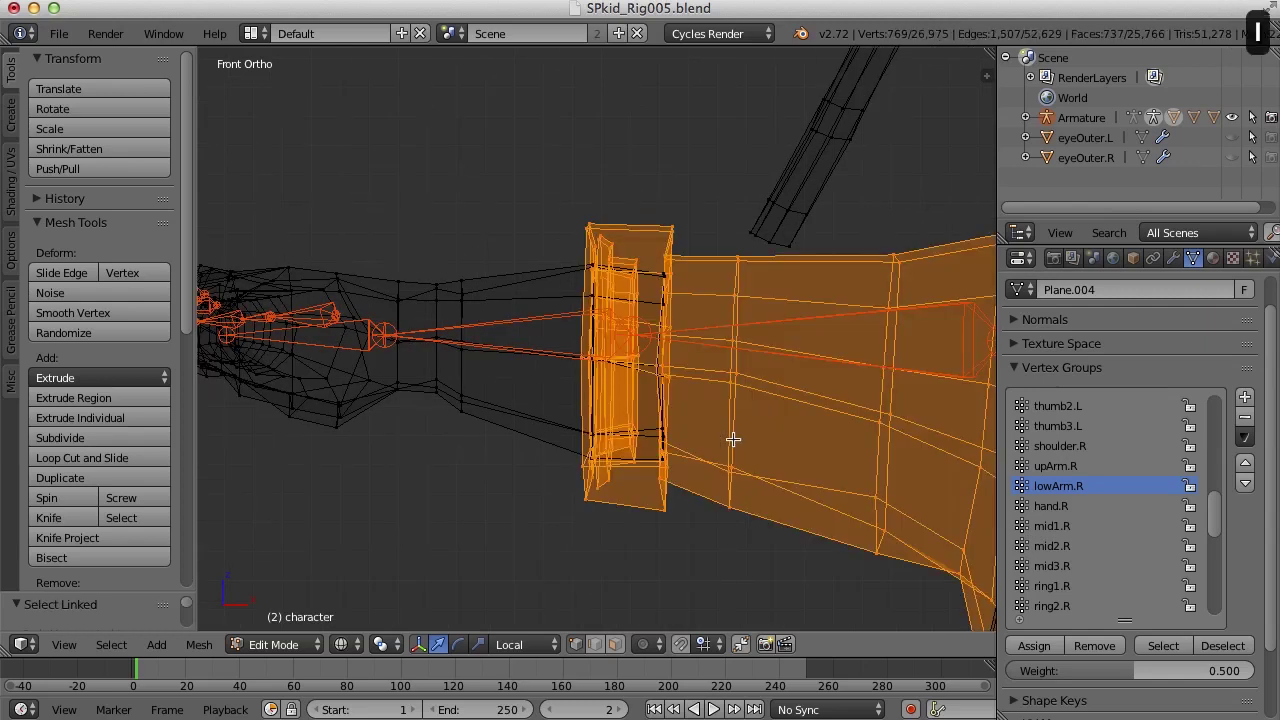
pyautogui.press('h')
pyautogui.keyDown('shift'); pyautogui.moveTo(608, 438); pyautogui.dragTo(683, 447, button='middle'); pyautogui.keyUp('shift')
pyautogui.press('b')
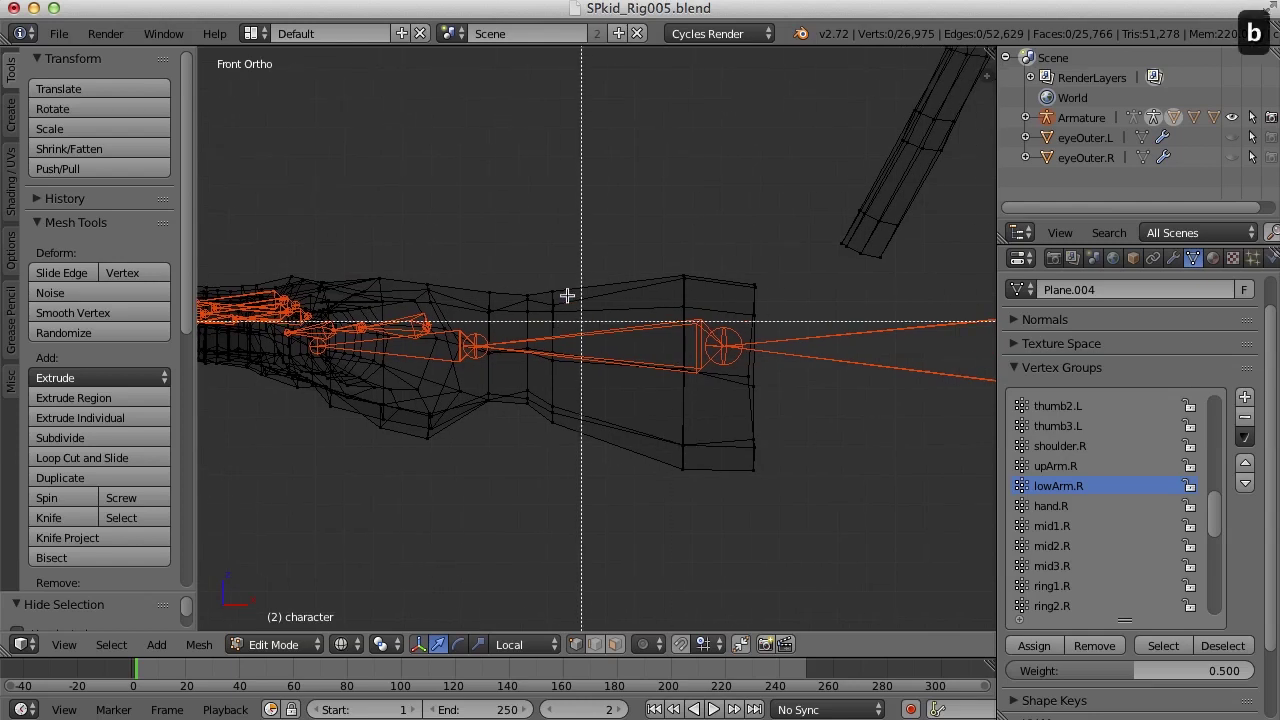
pyautogui.moveTo(517, 262); pyautogui.dragTo(706, 507)
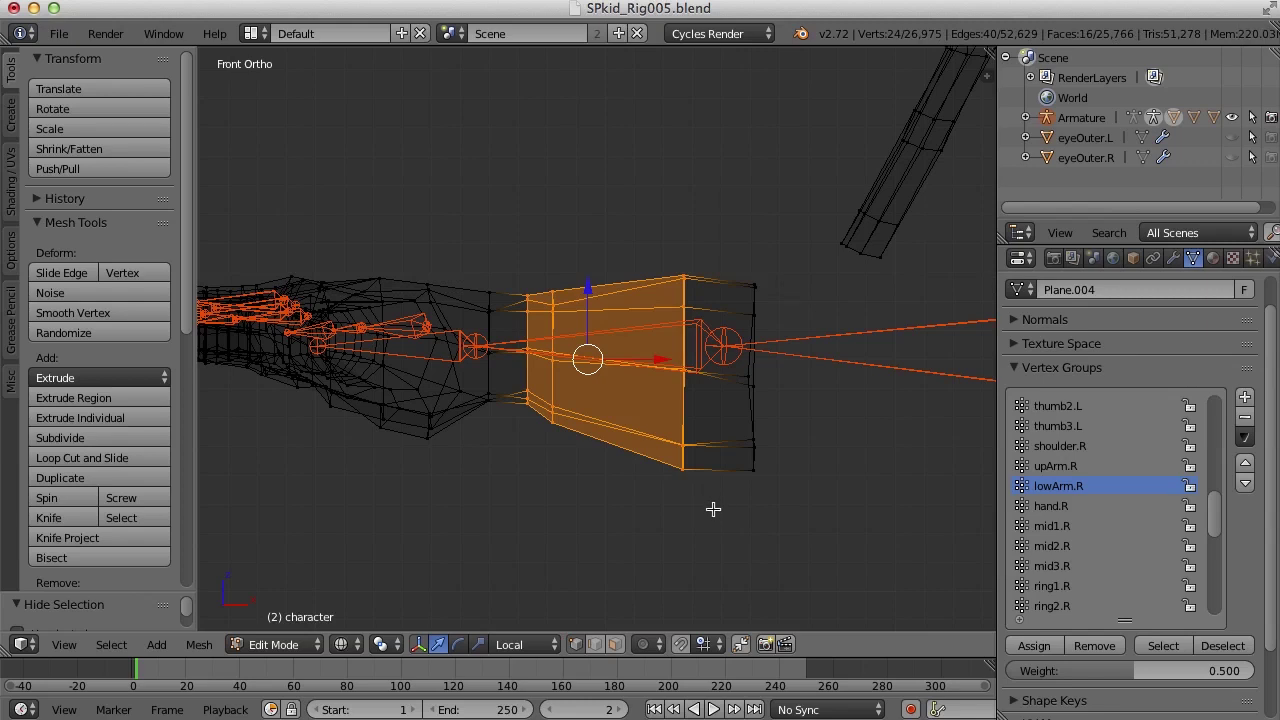
pyautogui.moveTo(1085, 672); pyautogui.dragTo(1125, 670)
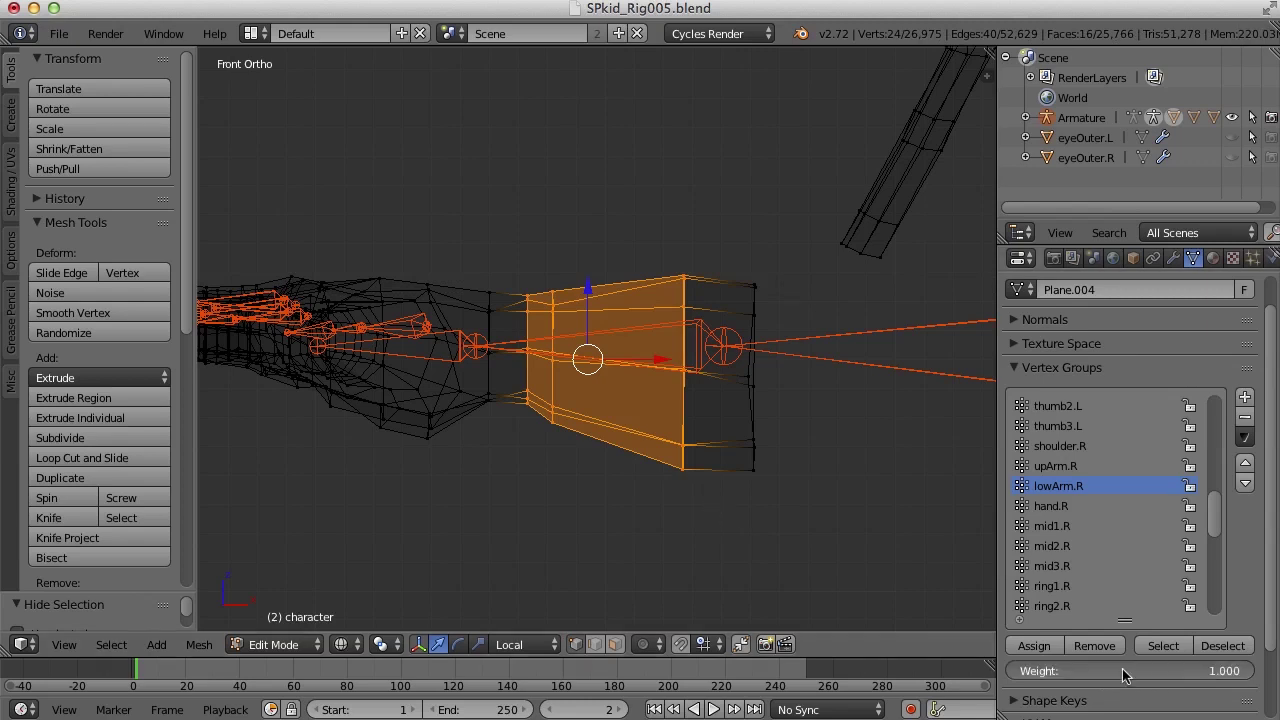
pyautogui.click(1040, 646)
# - Assign the edge loop at the right wrist joint to both lowArm.R and hand.R with weight 0.5
pyautogui.keyDown('alt'); pyautogui.rightClick(490, 316); pyautogui.keyUp('alt')
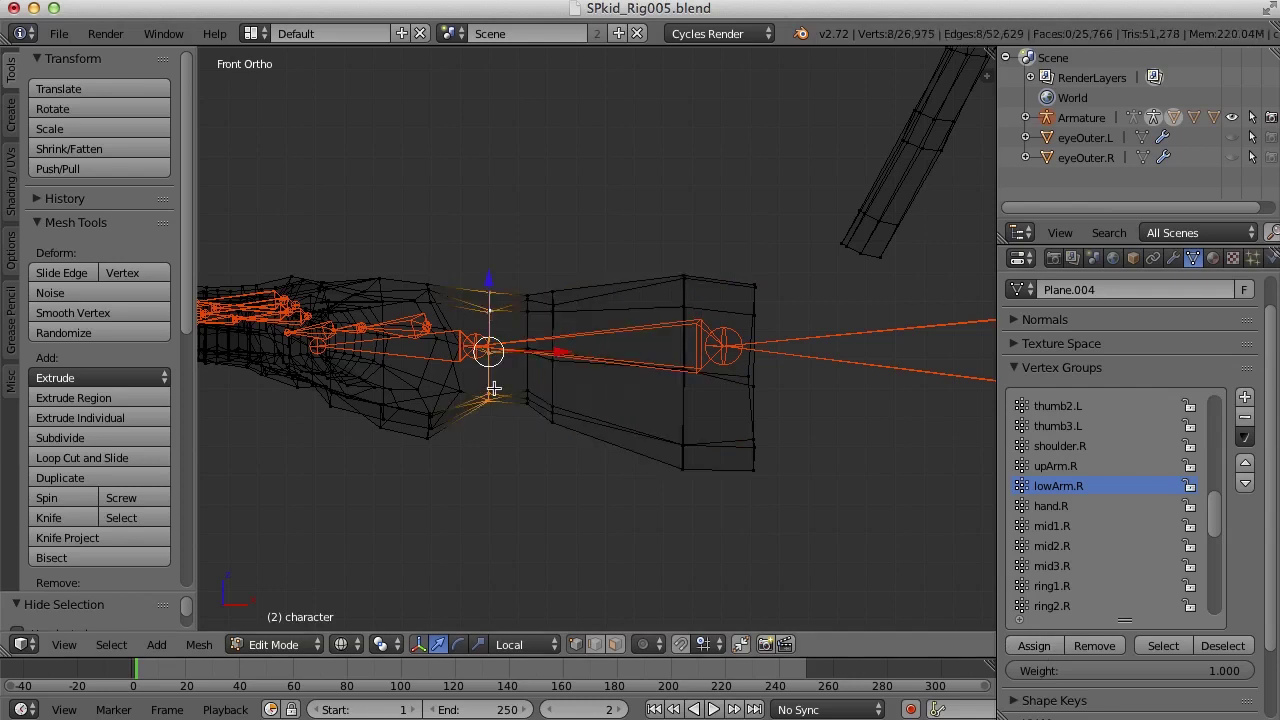
pyautogui.click(1153, 671)
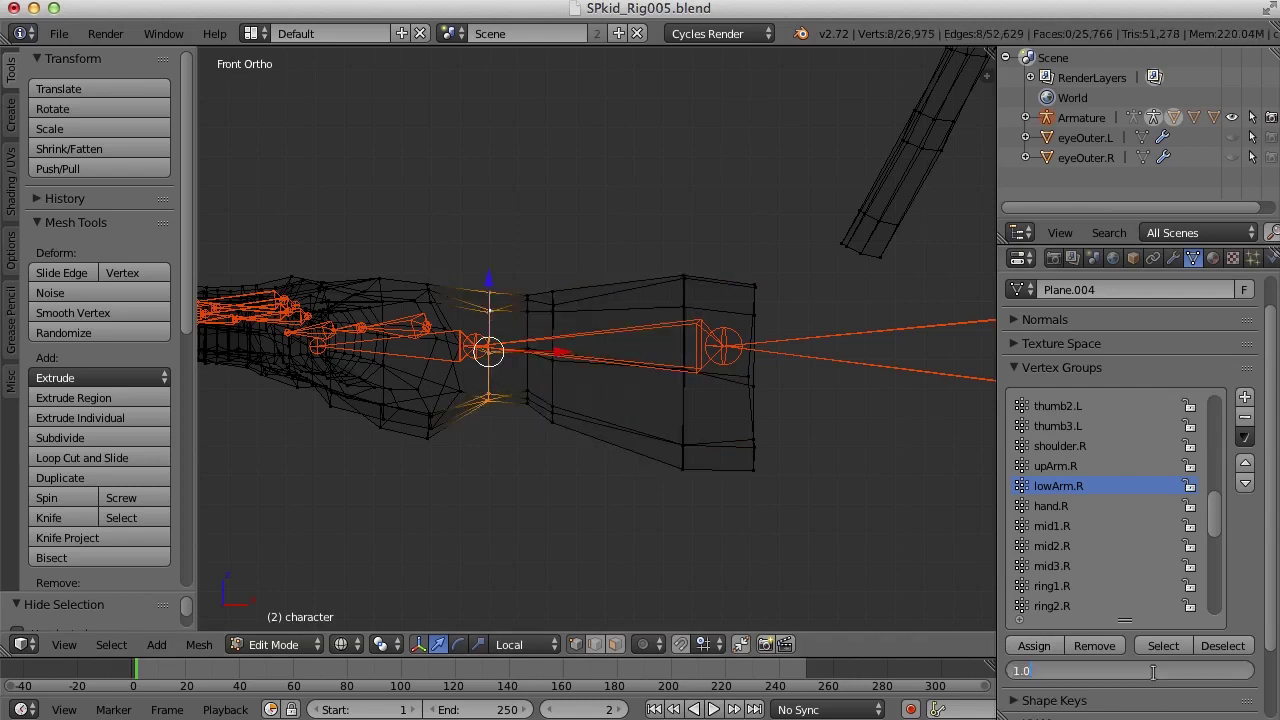
pyautogui.write('.5')
pyautogui.press('Return')
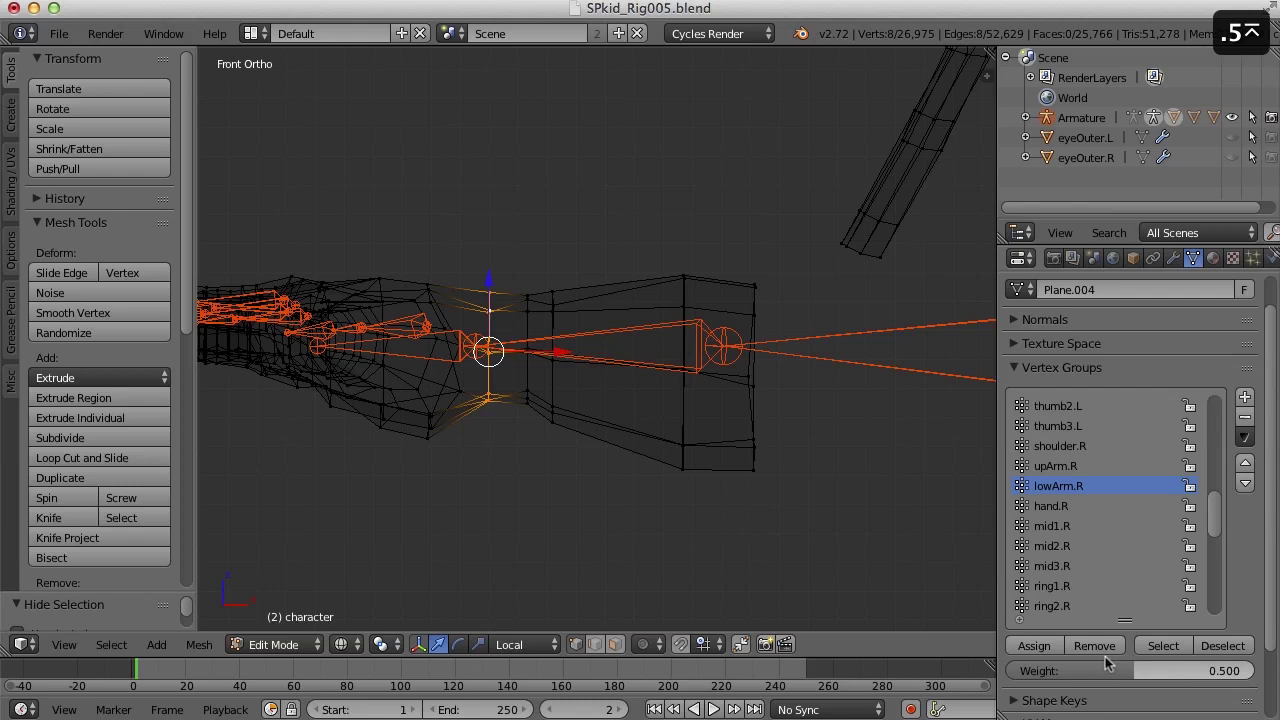
pyautogui.click(1038, 648)
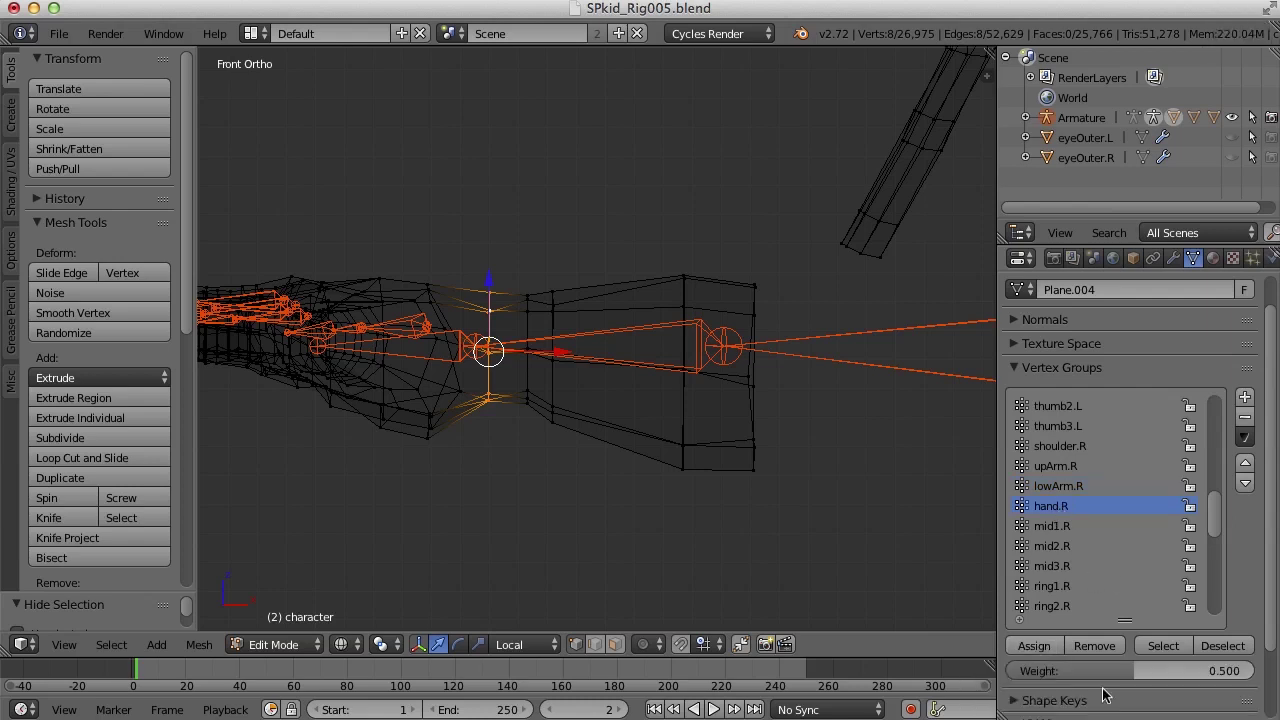
pyautogui.click(1036, 647)
# - Select a single lower vertex on the forearm's open elbow-end loop, and examine the lowArm.R weights in Weight Paint mode
pyautogui.keyDown('alt'); pyautogui.rightClick(753, 417); pyautogui.keyUp('alt')
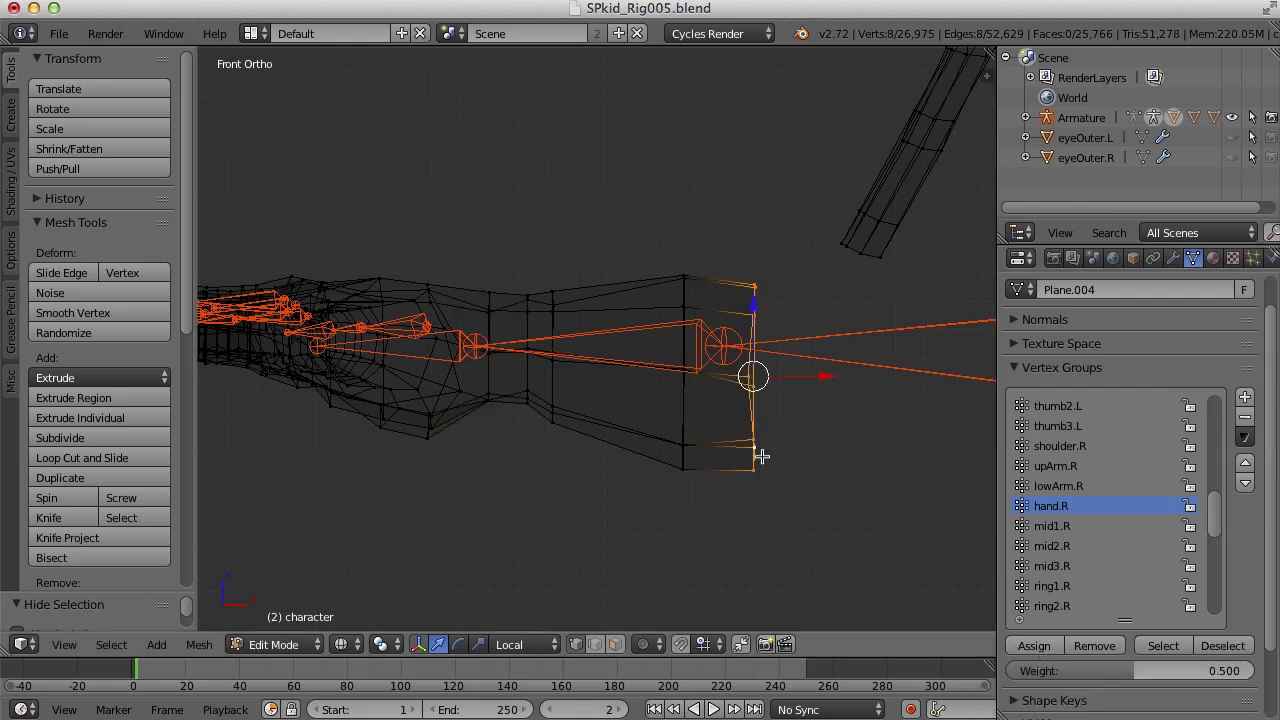
pyautogui.press('a')
pyautogui.rightClick(755, 444)
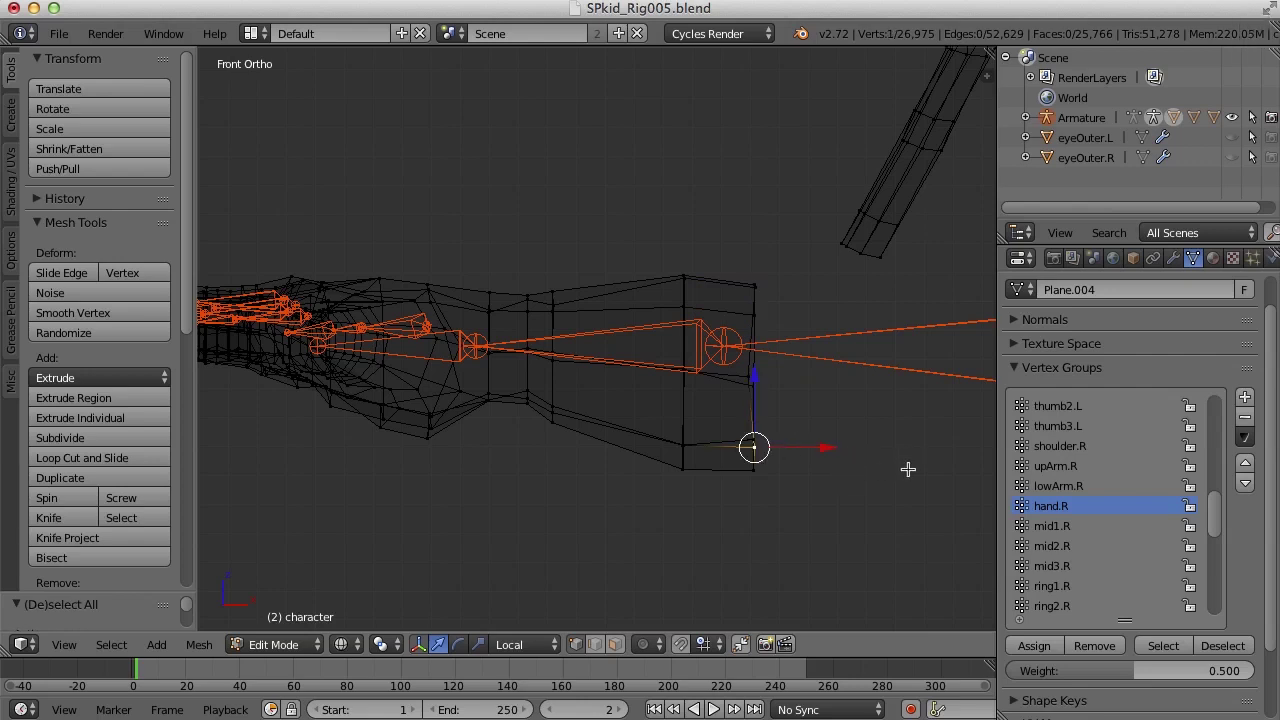
pyautogui.keyDown('shift'); pyautogui.moveTo(867, 401); pyautogui.dragTo(754, 428, button='middle'); pyautogui.keyUp('shift')
pyautogui.scroll(1, 783, 414)
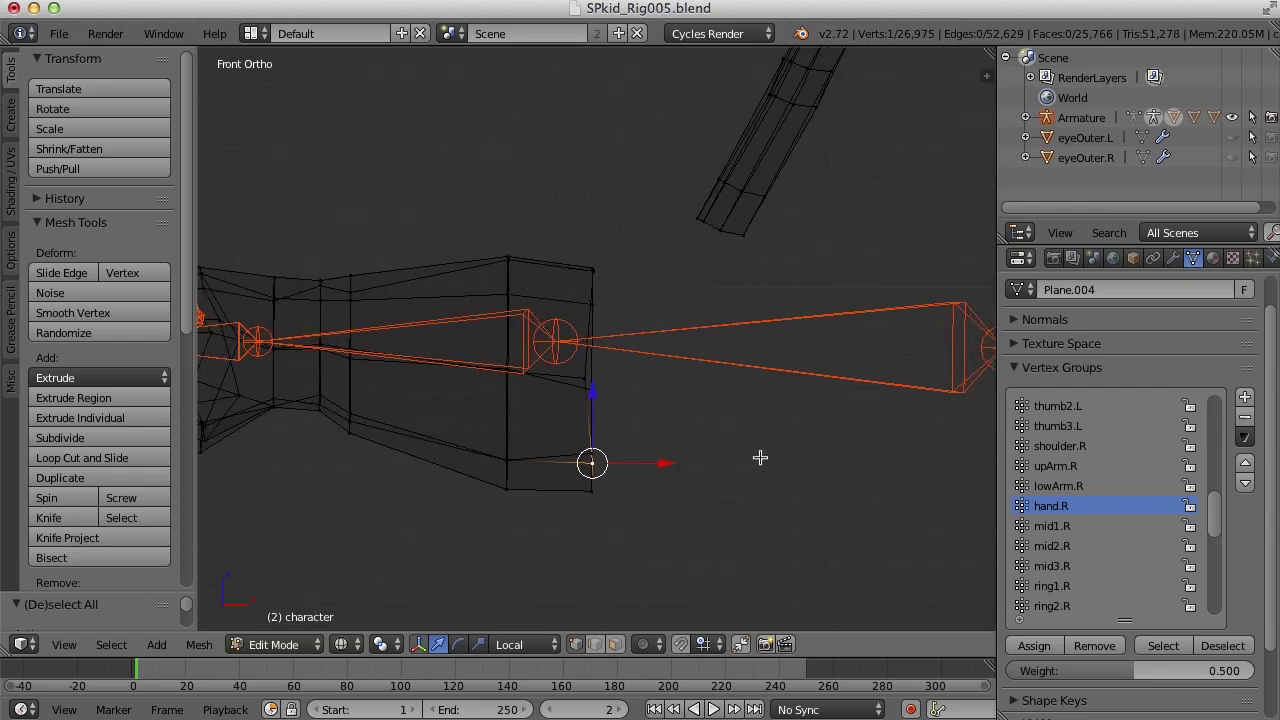
pyautogui.press('Tab')
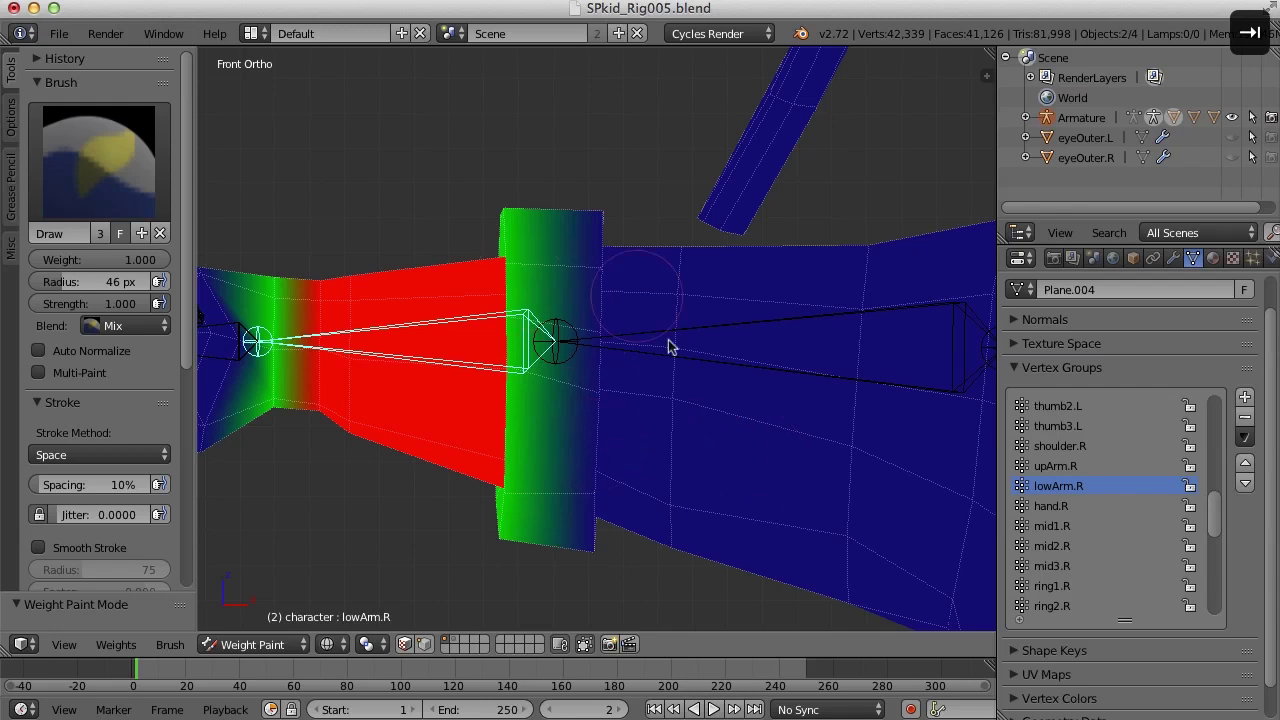
# - Return to Edit Mode, show the vertex properties sidebar, and examine the weights of single vertices at the right elbow end, forearm and wrist
pyautogui.press('Tab')
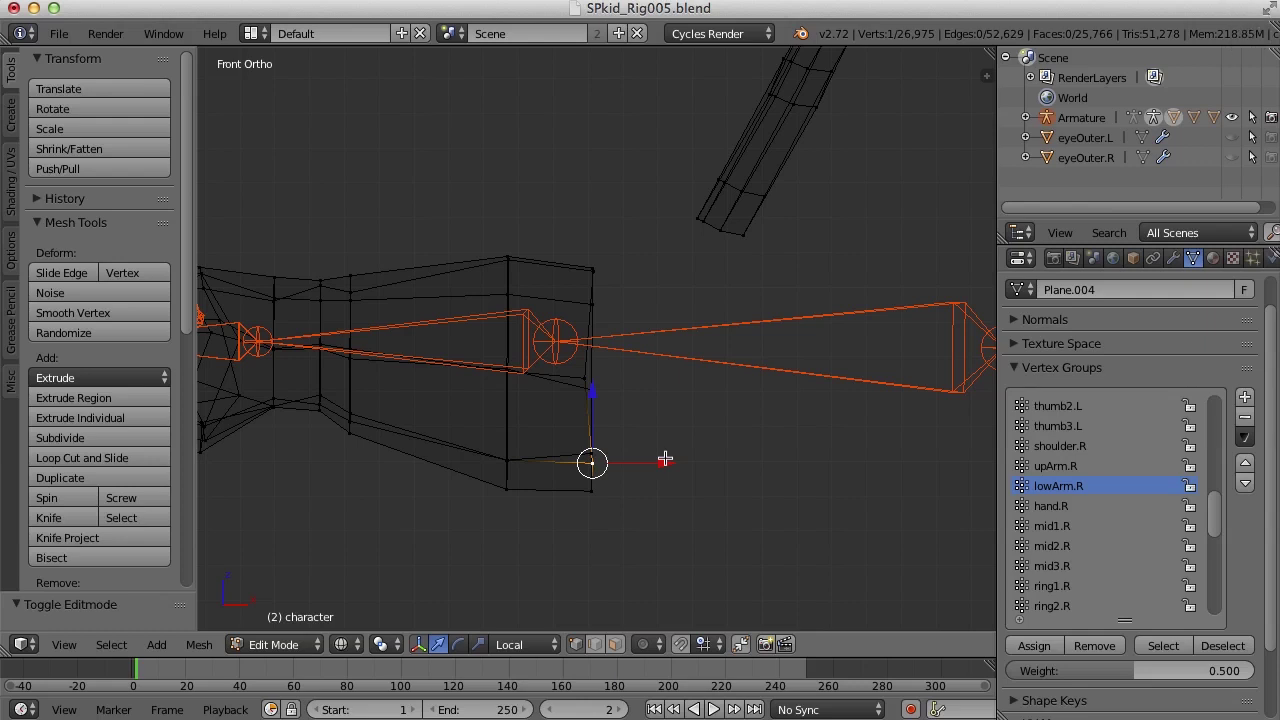
pyautogui.press('n')
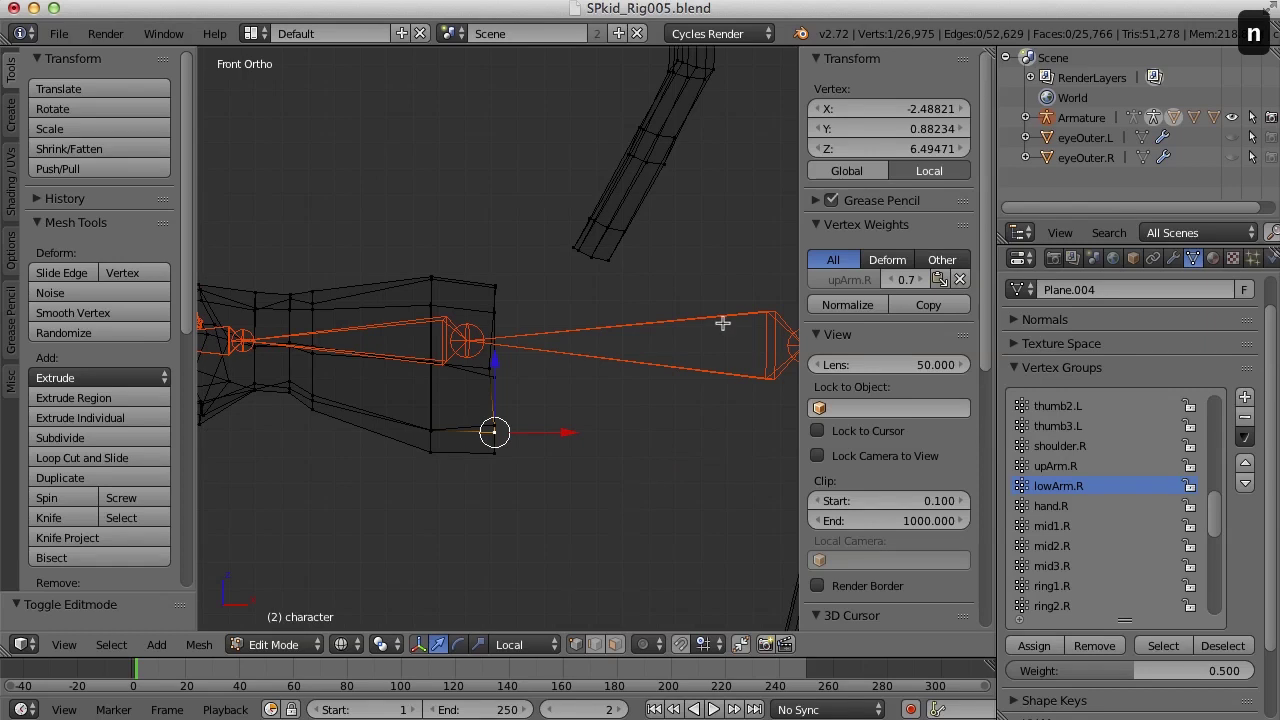
pyautogui.moveTo(798, 440); pyautogui.dragTo(805, 440)
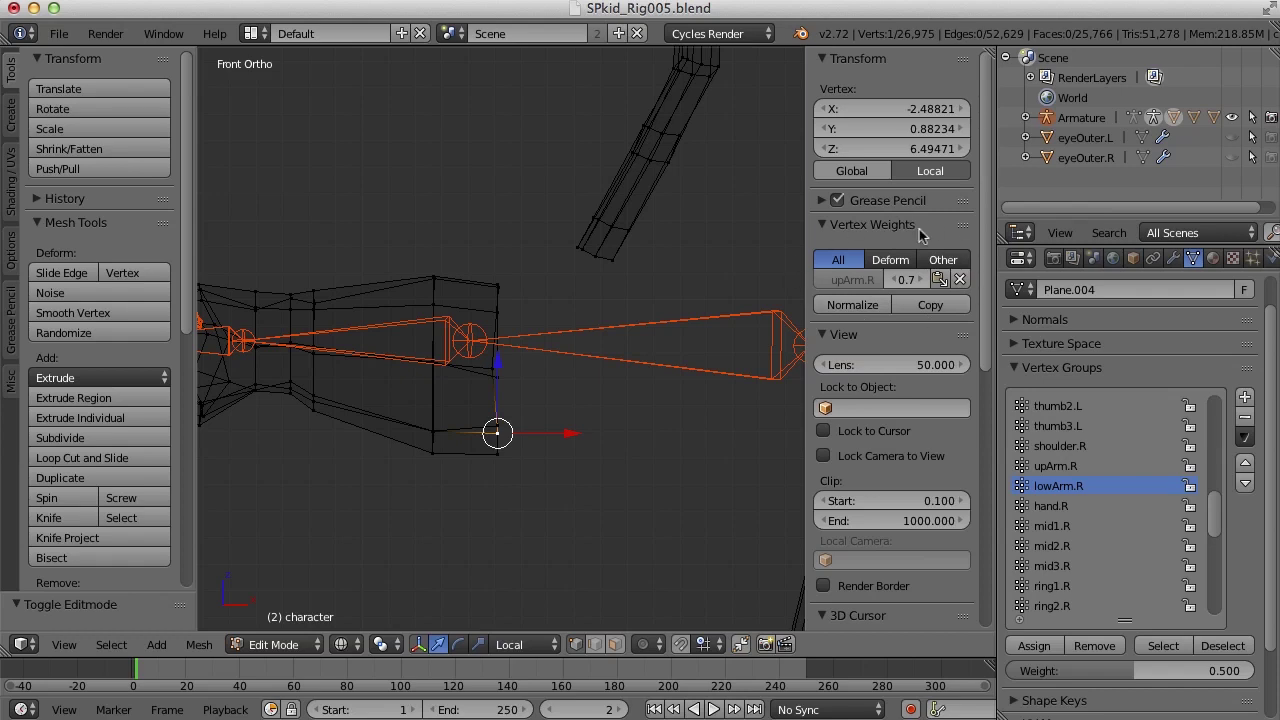
pyautogui.rightClick(433, 430)
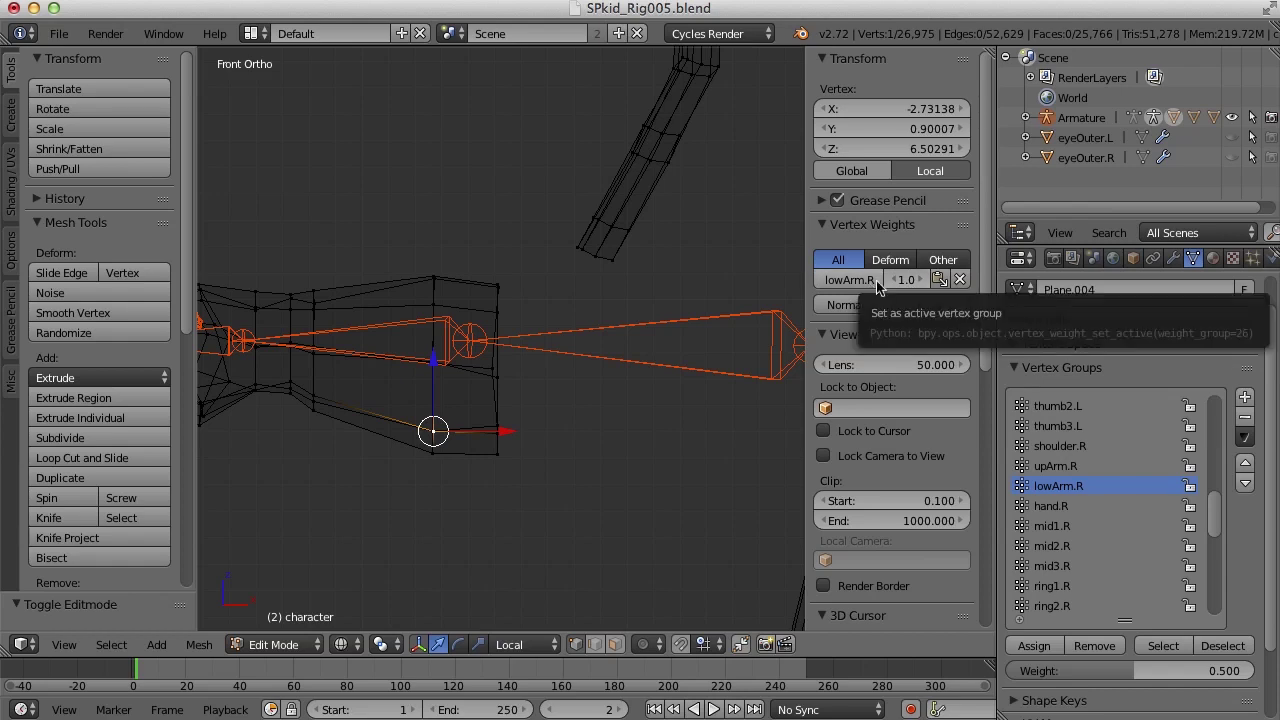
pyautogui.rightClick(254, 311)
pyautogui.keyDown('shift'); pyautogui.moveTo(366, 449); pyautogui.dragTo(580, 453, button='middle'); pyautogui.keyUp('shift')
pyautogui.scroll(1, 579, 452)
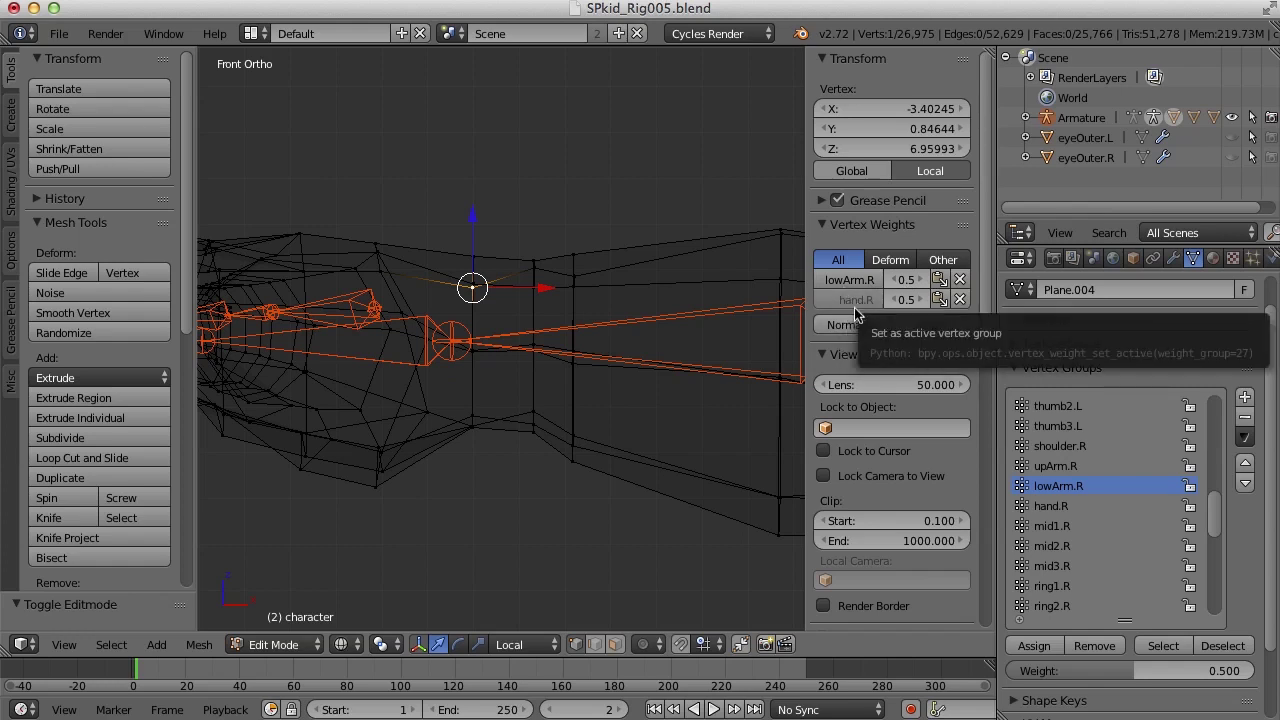
# - Assign a single middle vertex on the right forearm's open elbow-end loop to lowArm.R with weight 0.3
pyautogui.scroll(5, 657, 434)
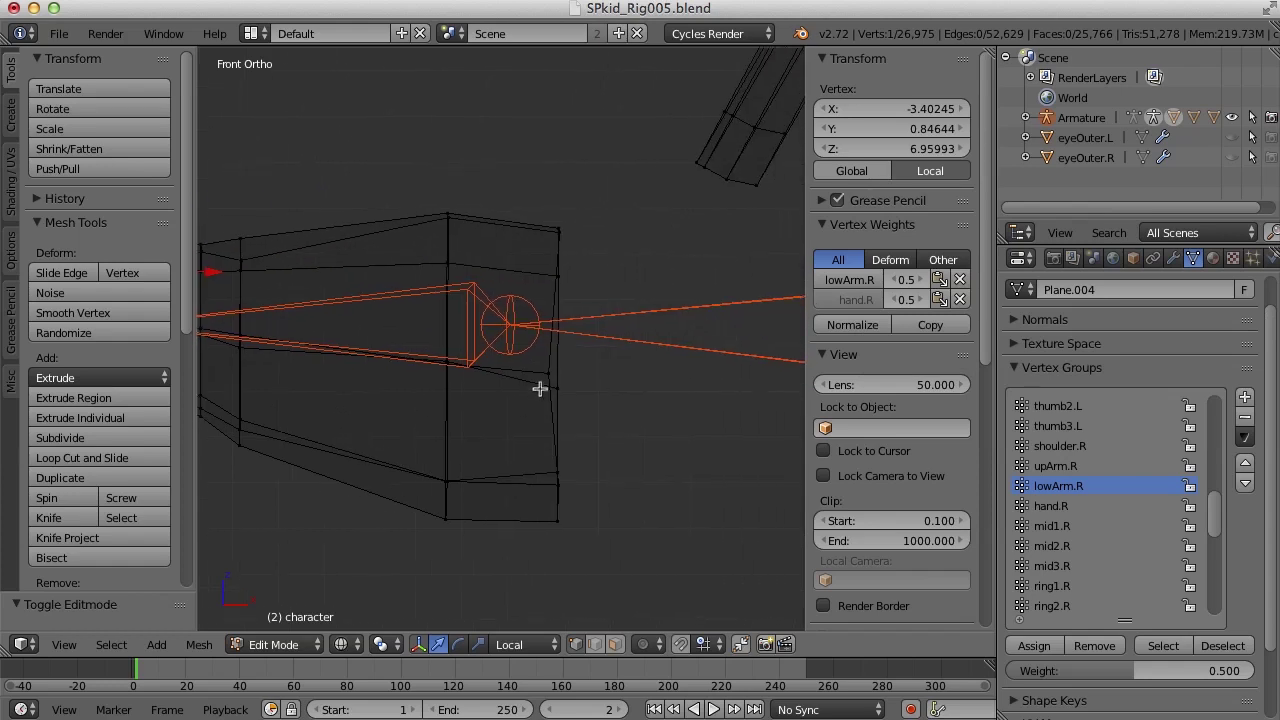
pyautogui.rightClick(549, 373)
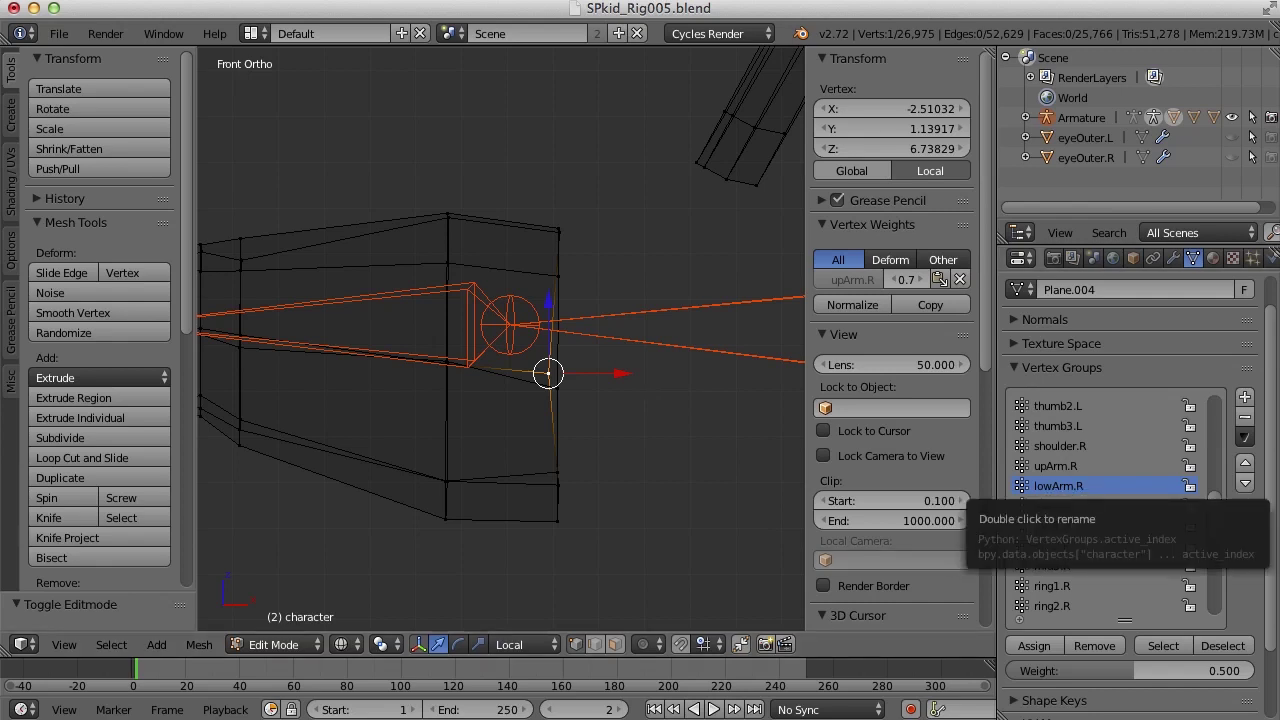
pyautogui.click(1146, 671)
pyautogui.write('.3')
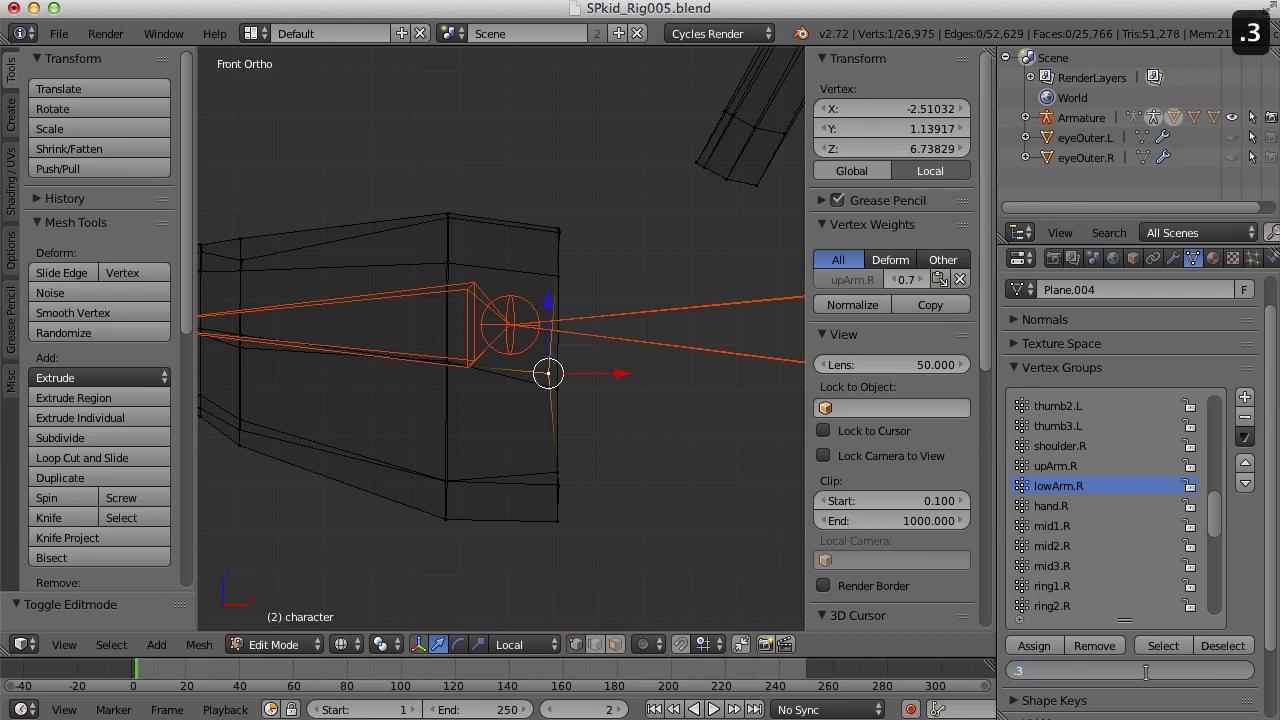
pyautogui.press('Return')
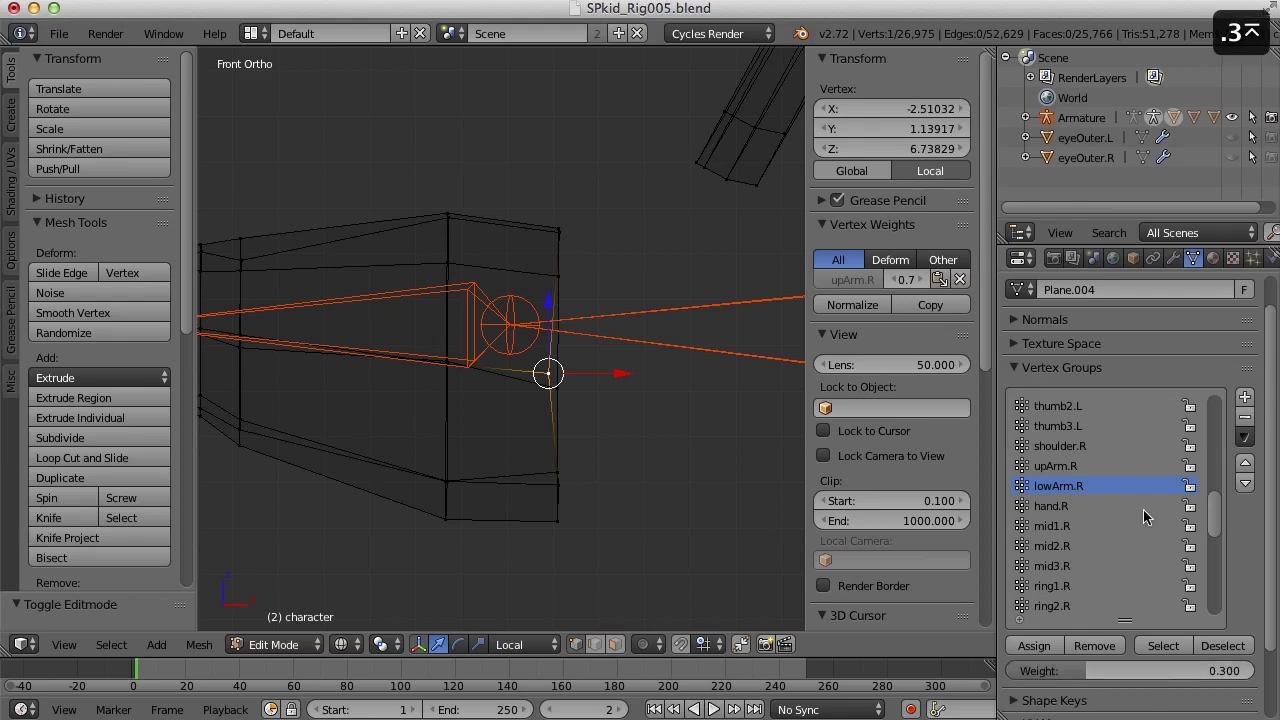
pyautogui.click(1036, 648)
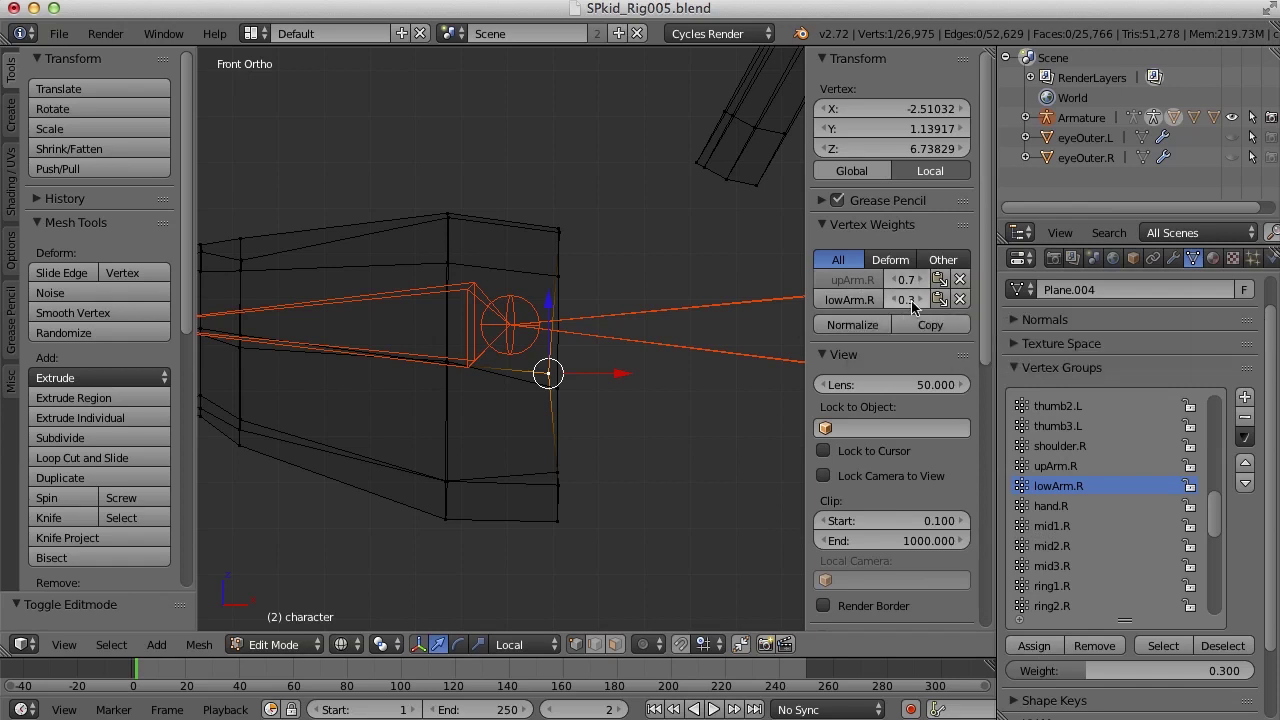
# - Copy the weights of the vertex assigned to lowArm.R to the whole elbow-end loop, keeping that vertex active
pyautogui.rightClick(625, 430)
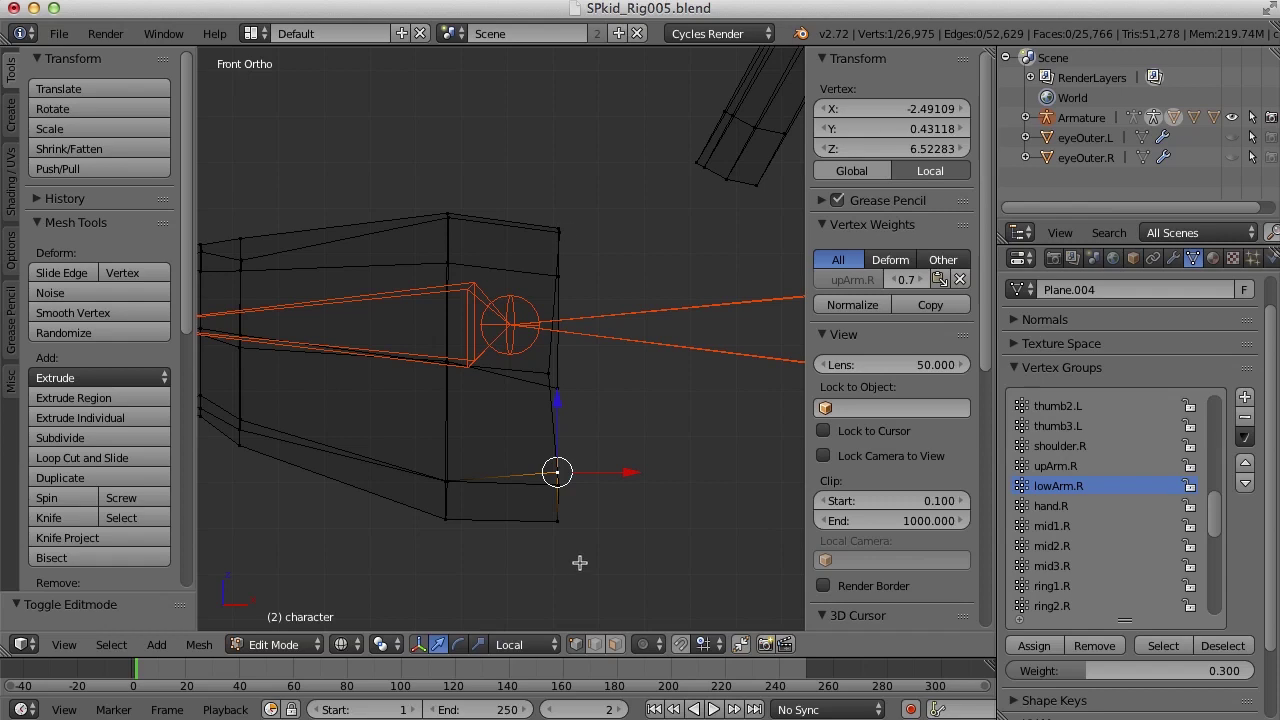
pyautogui.rightClick(548, 369)
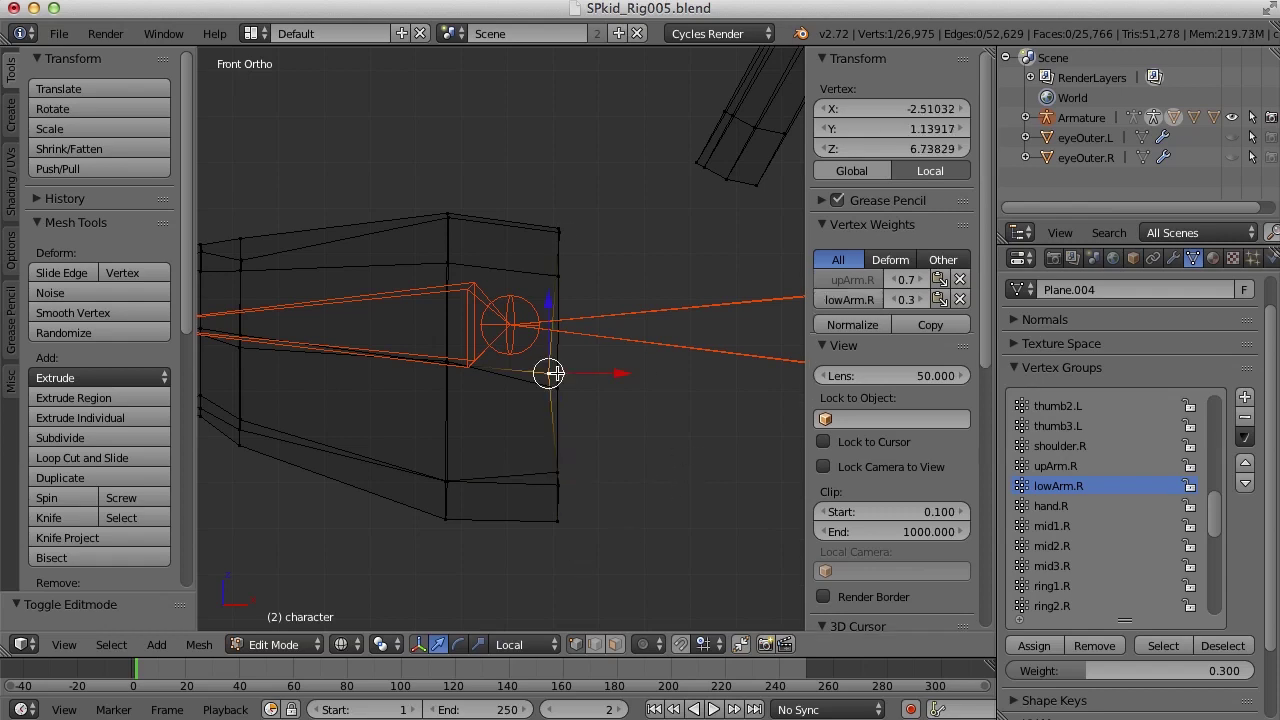
pyautogui.keyDown('alt'); pyautogui.rightClick(557, 436); pyautogui.keyUp('alt')
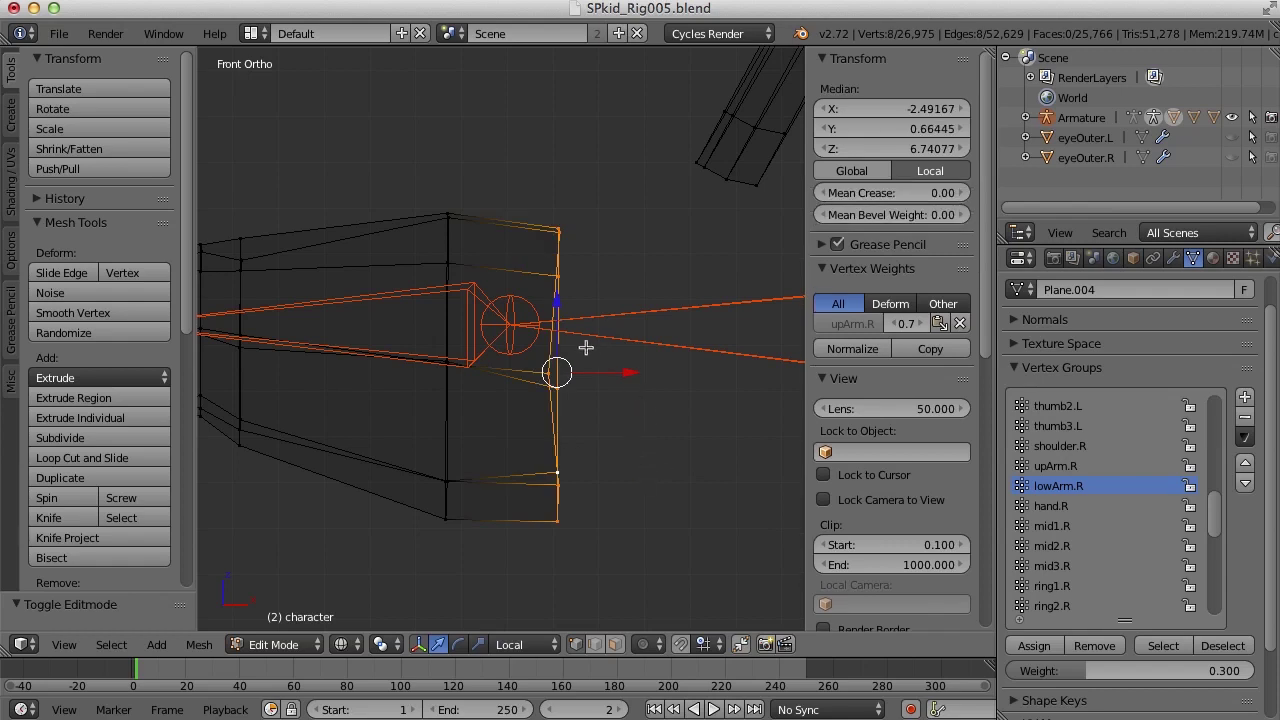
pyautogui.keyDown('shift'); pyautogui.rightClick(545, 372); pyautogui.keyUp('shift')
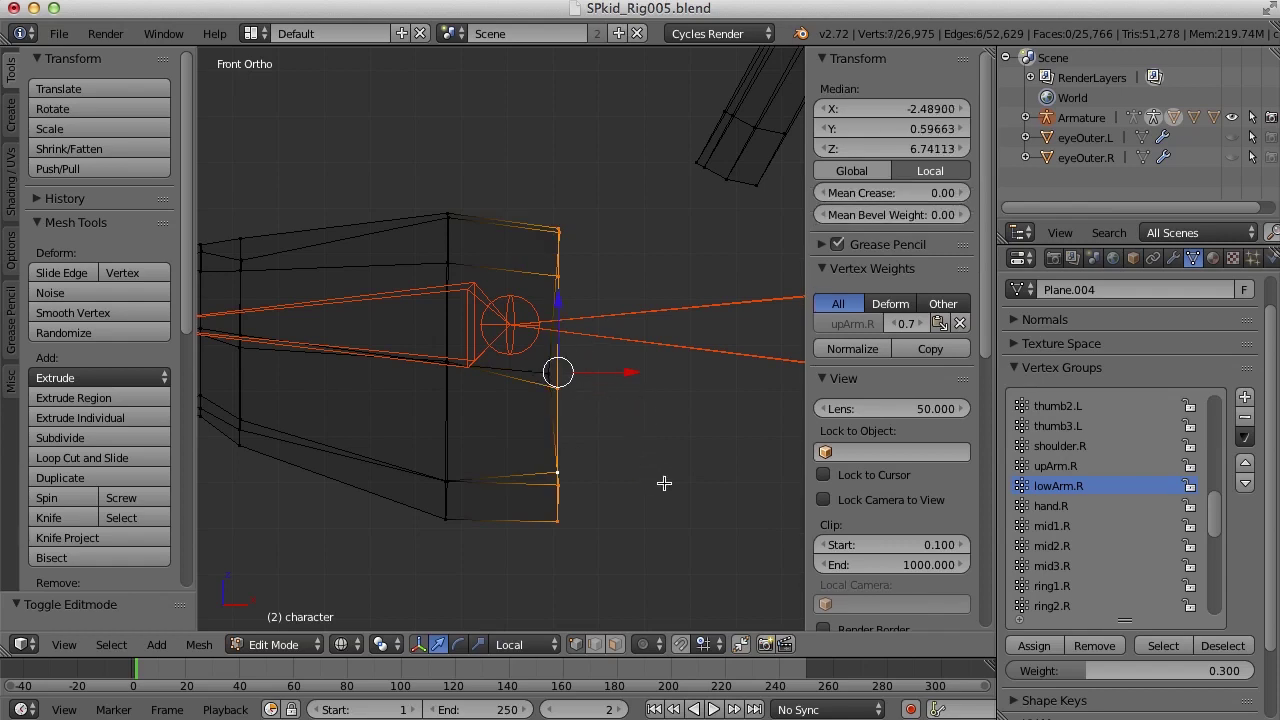
pyautogui.keyDown('shift'); pyautogui.rightClick(549, 372); pyautogui.keyUp('shift')
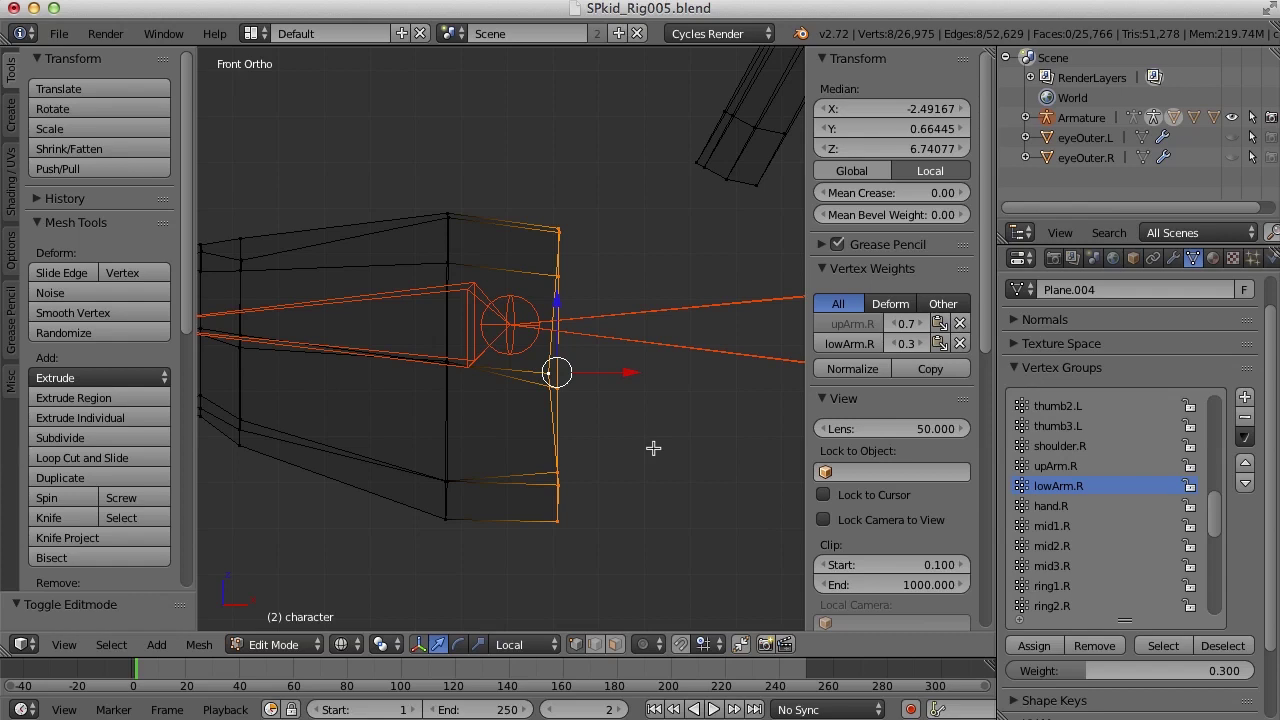
pyautogui.click(931, 370)
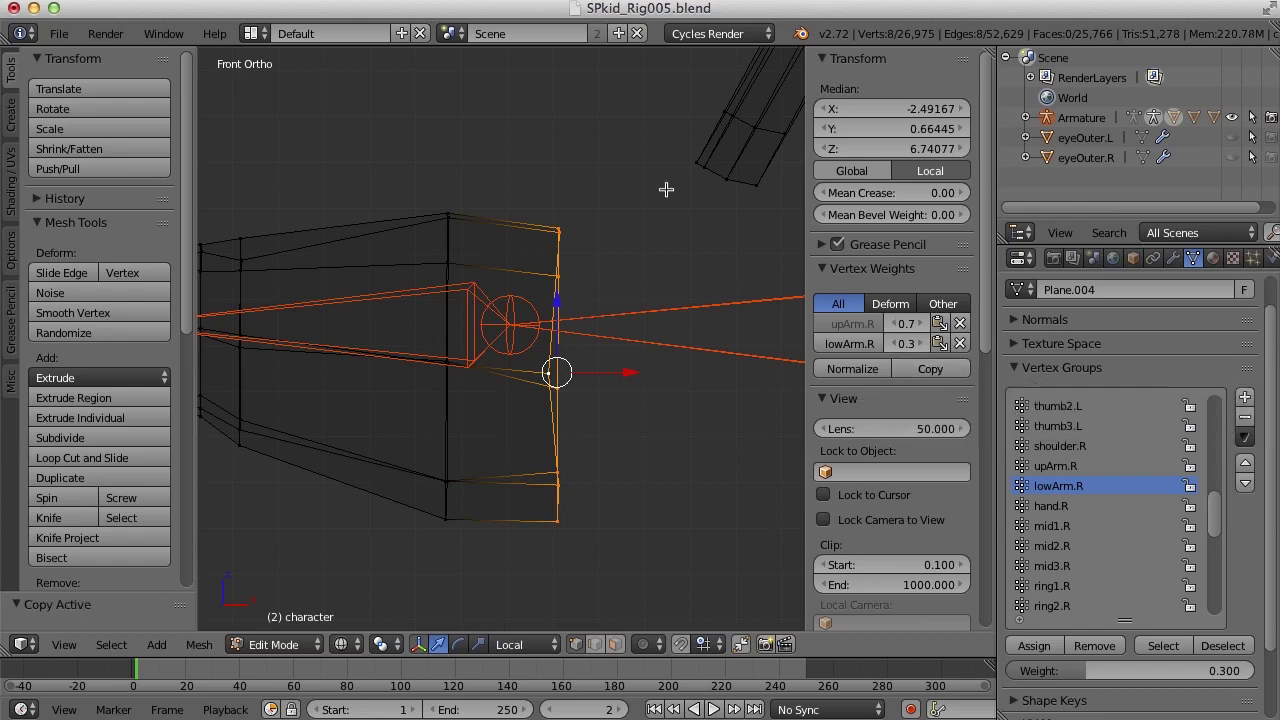
# - Check the upArm.R and lowArm.R weights of the individual vertices around the right forearm's elbow-end loop
pyautogui.rightClick(560, 229)
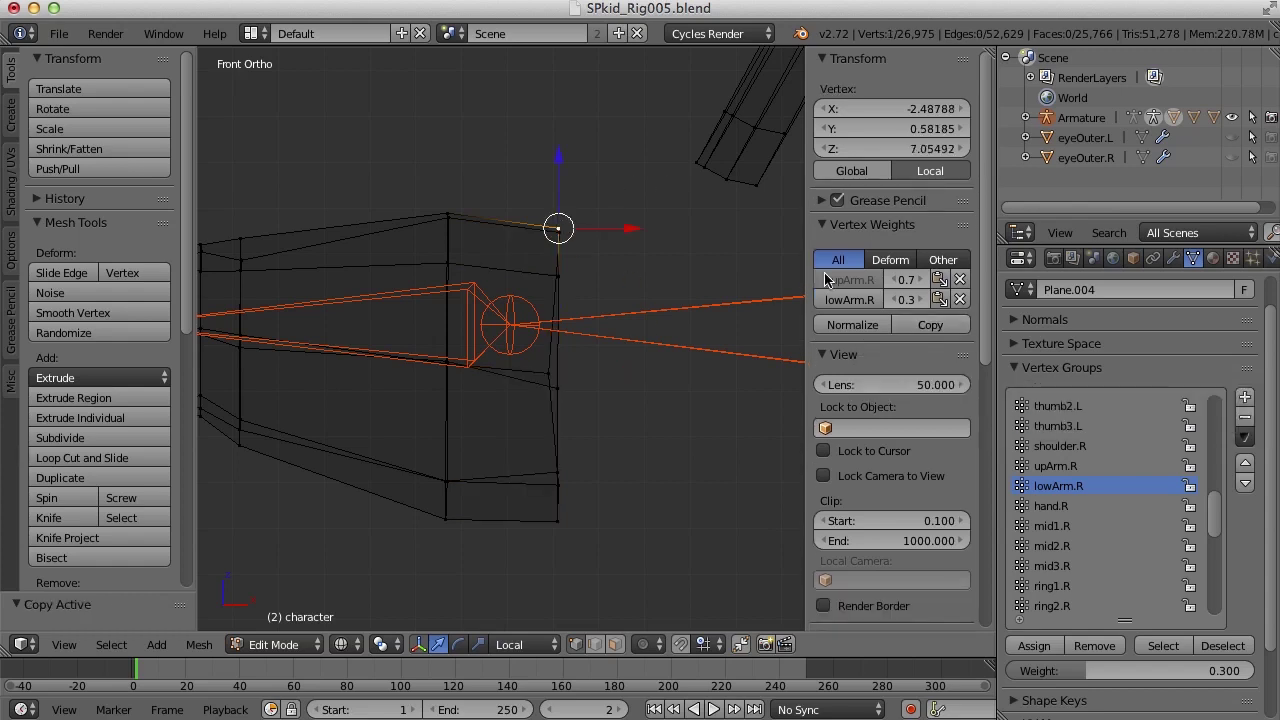
pyautogui.rightClick(560, 274)
pyautogui.rightClick(558, 482)
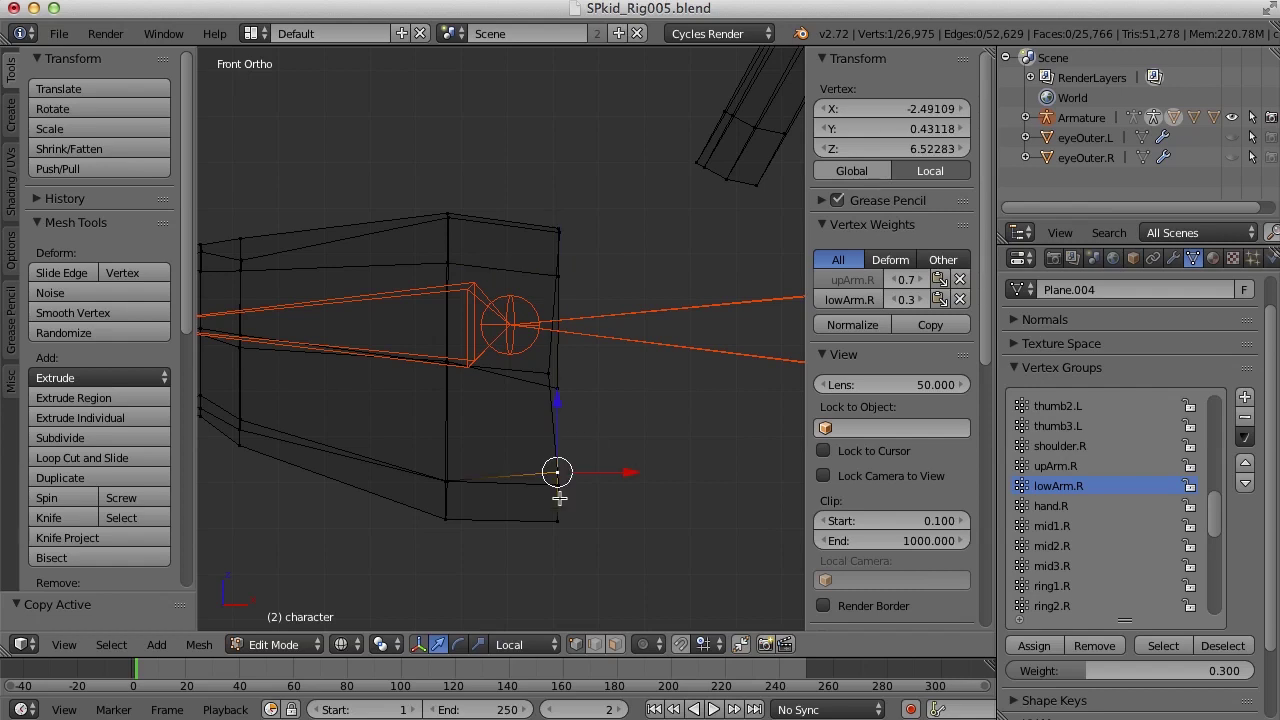
pyautogui.rightClick(560, 522)
pyautogui.rightClick(560, 386)
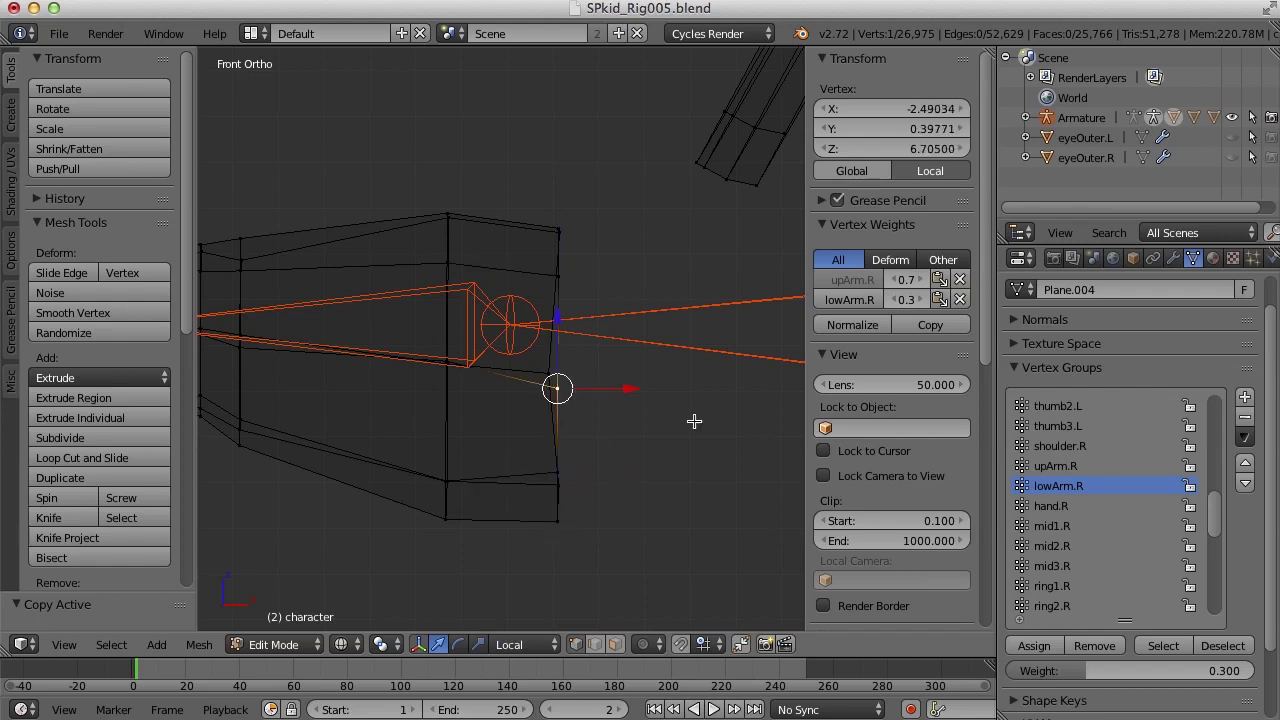
pyautogui.rightClick(549, 374)
pyautogui.scroll(-5, 666, 445)
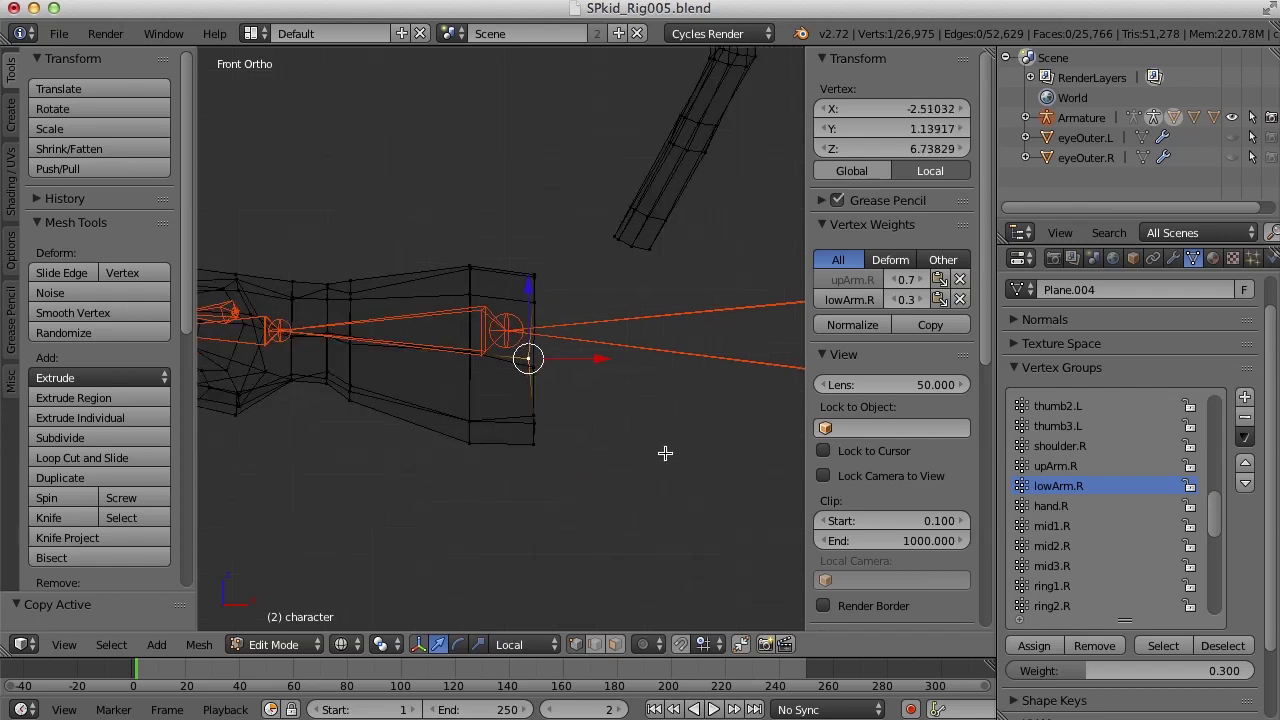
pyautogui.keyDown('shift'); pyautogui.moveTo(634, 465); pyautogui.dragTo(543, 451, button='middle'); pyautogui.keyUp('shift')
# - Reveal the hidden shirt mesh, deselect everything, and return to Weight Paint mode
pyautogui.press('a')
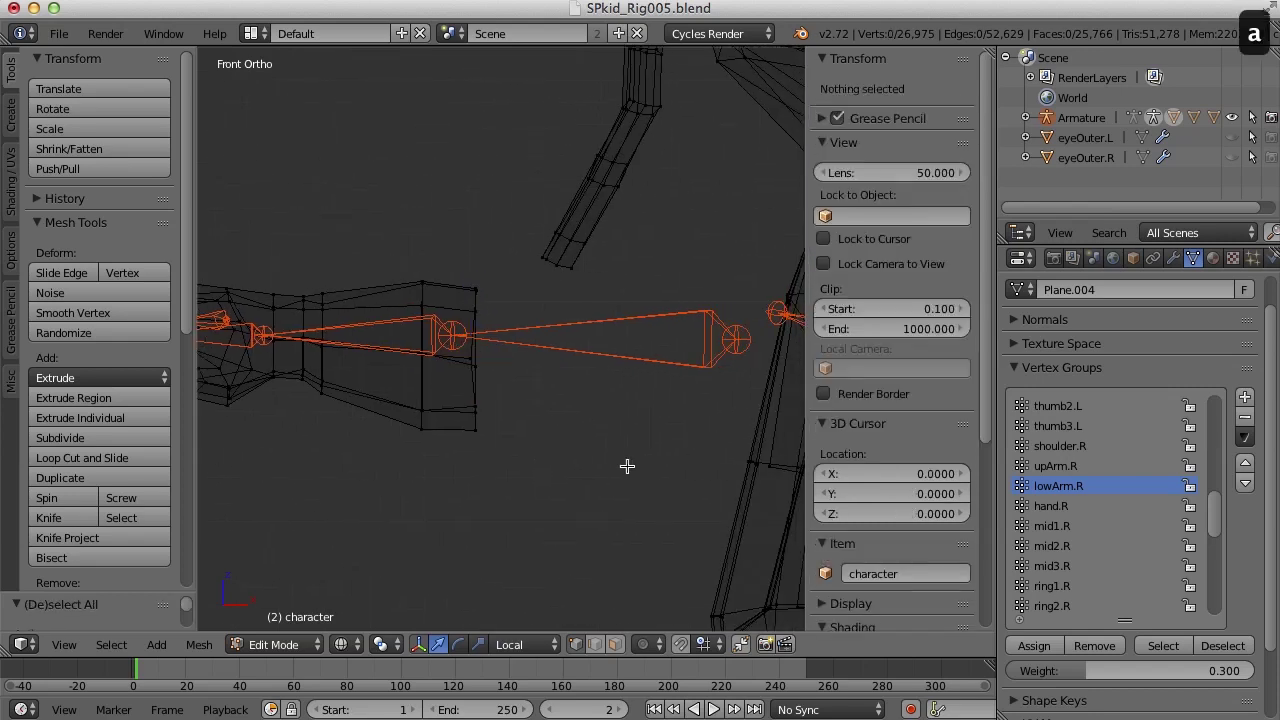
pyautogui.hotkey('alt', 'h')
pyautogui.press('a')
pyautogui.scroll(-2, 586, 462)
pyautogui.moveTo(576, 456)
pyautogui.keyDown('shift'); pyautogui.mouseDown(button='middle')
pyautogui.moveTo(628, 451)
pyautogui.moveTo(566, 466)
pyautogui.moveTo(556, 452)
pyautogui.mouseUp(button='middle'); pyautogui.keyUp('shift')
pyautogui.press('Tab')
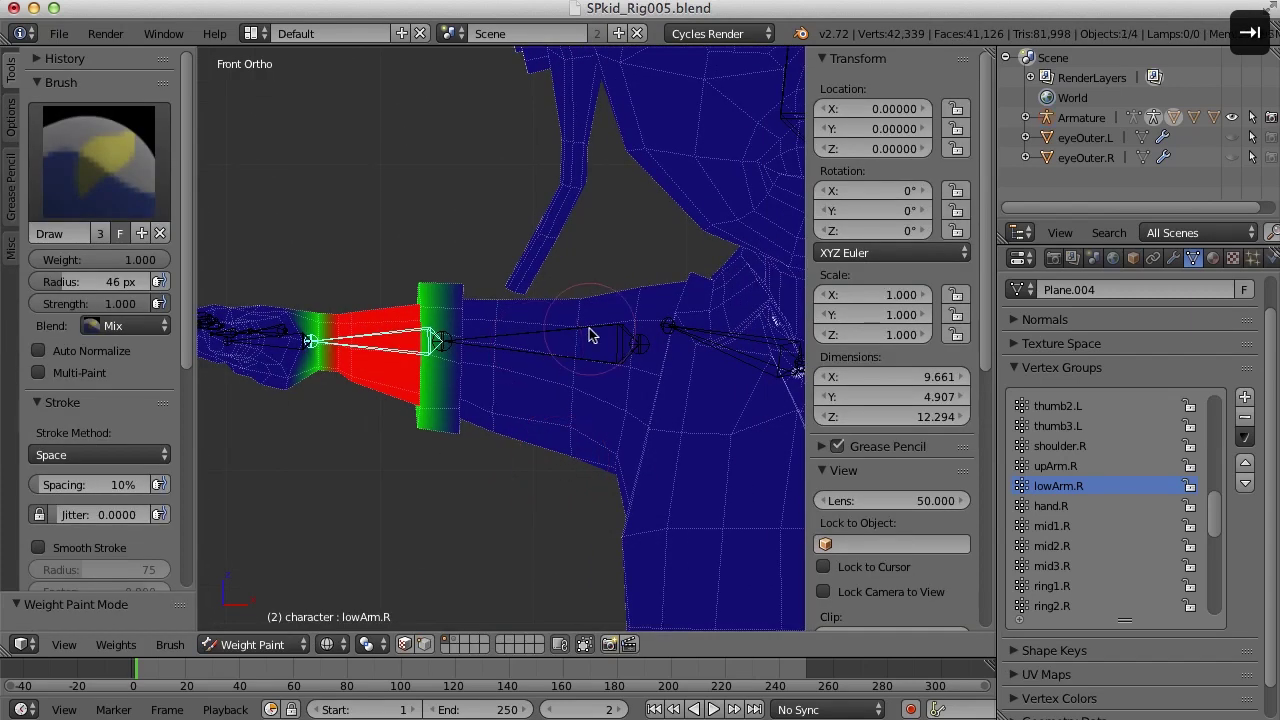
# - Make lowArm.L the active weight group by selecting its bone, and switch to Edit Mode
pyautogui.rightClick(590, 335)
pyautogui.rightClick(380, 350)
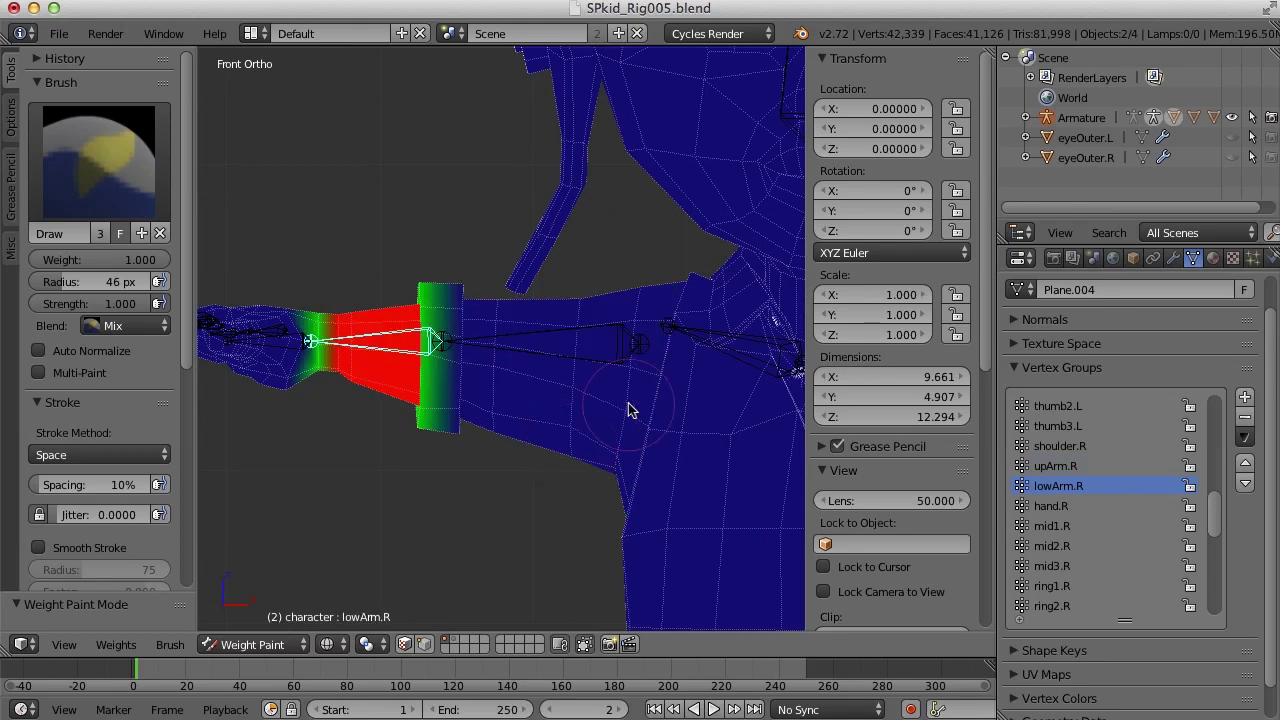
pyautogui.keyDown('ctrl'); pyautogui.scroll(-10, 630, 410); pyautogui.keyUp('ctrl')
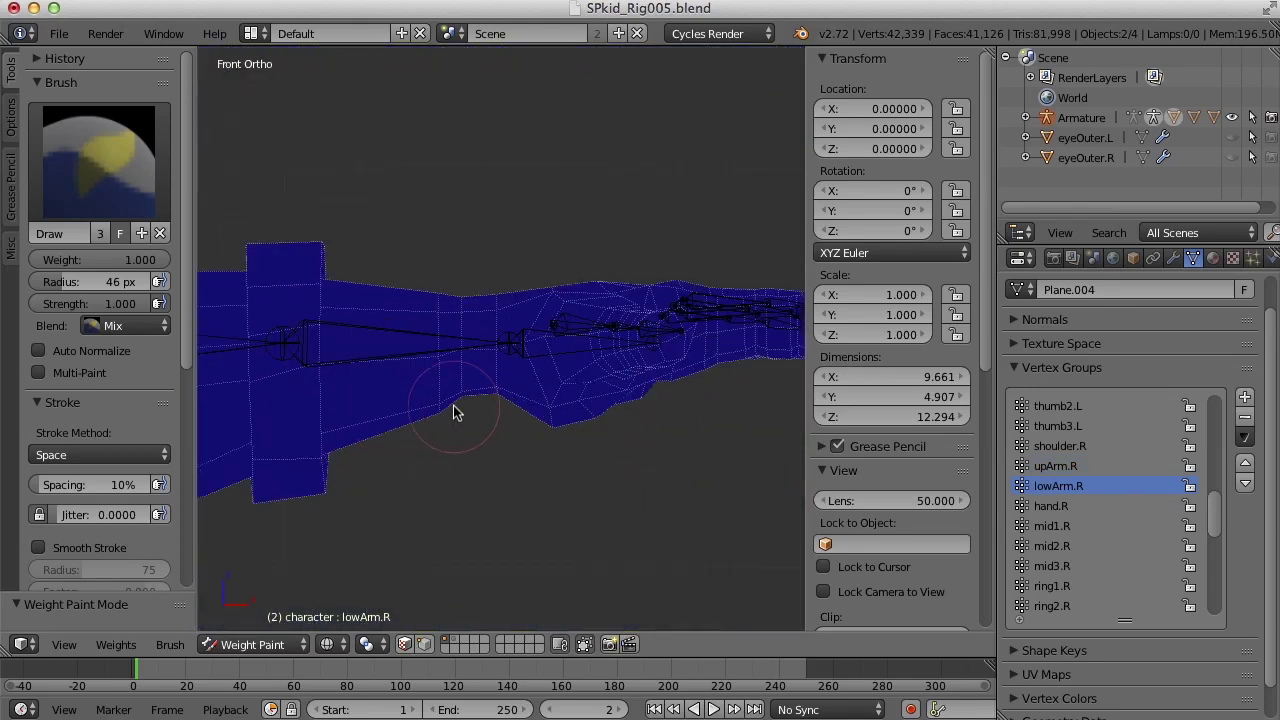
pyautogui.keyDown('ctrl'); pyautogui.scroll(5, 500, 413); pyautogui.keyUp('ctrl')
pyautogui.rightClick(527, 360)
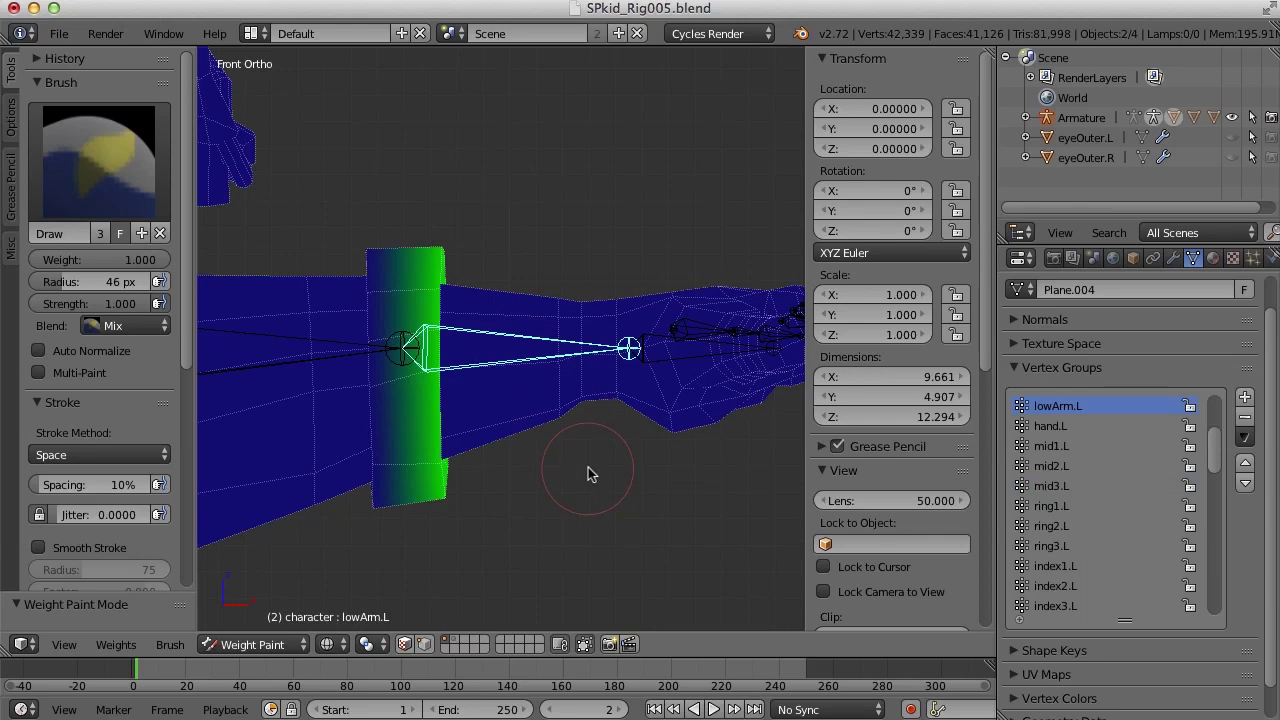
pyautogui.press('Tab')
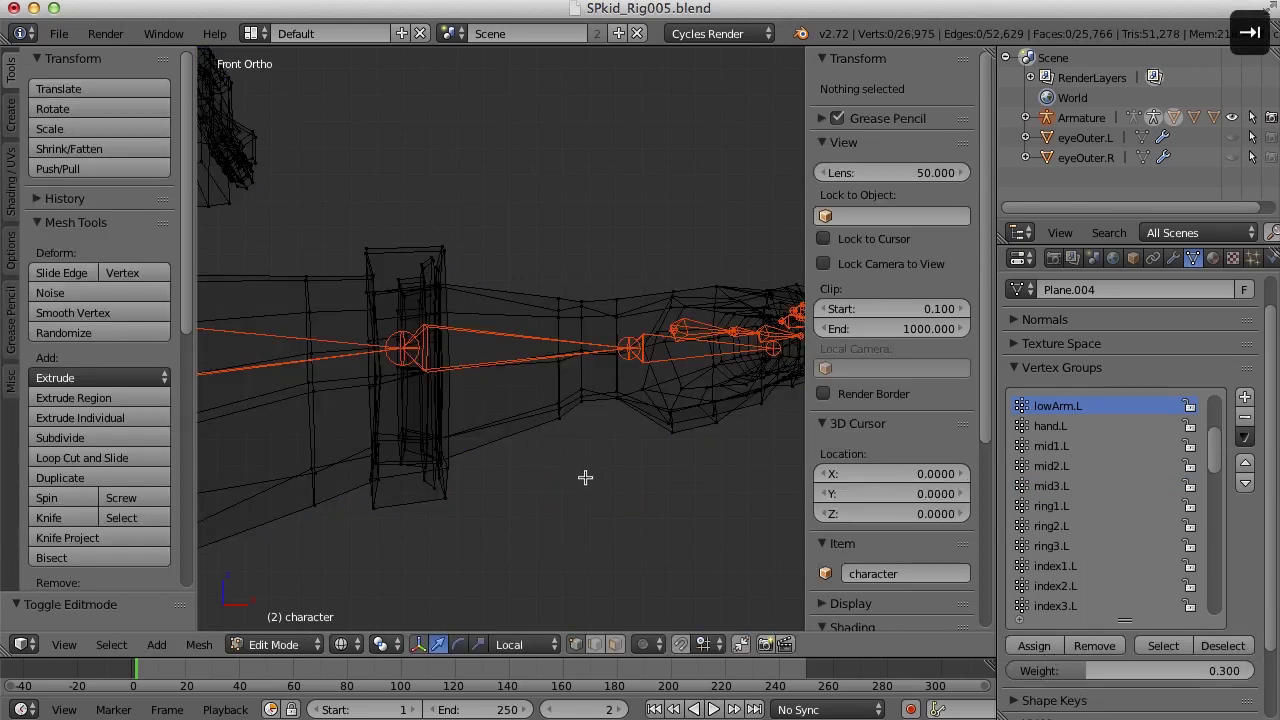
# - Hide the shirt mesh and assign the left forearm loops between elbow and wrist to lowArm.L with weight 1.000
pyautogui.press('l')
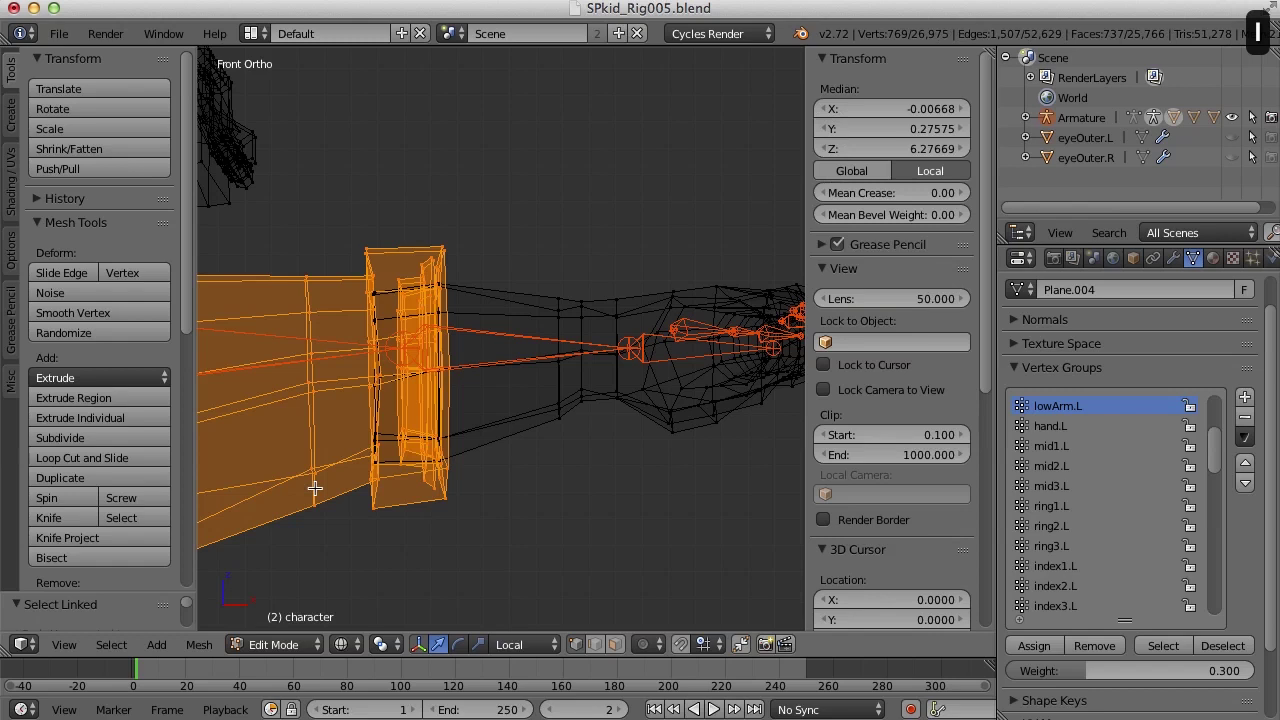
pyautogui.press('h')
pyautogui.moveTo(518, 494)
pyautogui.keyDown('shift'); pyautogui.mouseDown(button='middle')
pyautogui.moveTo(531, 474)
pyautogui.moveTo(521, 471)
pyautogui.mouseUp(button='middle'); pyautogui.keyUp('shift')
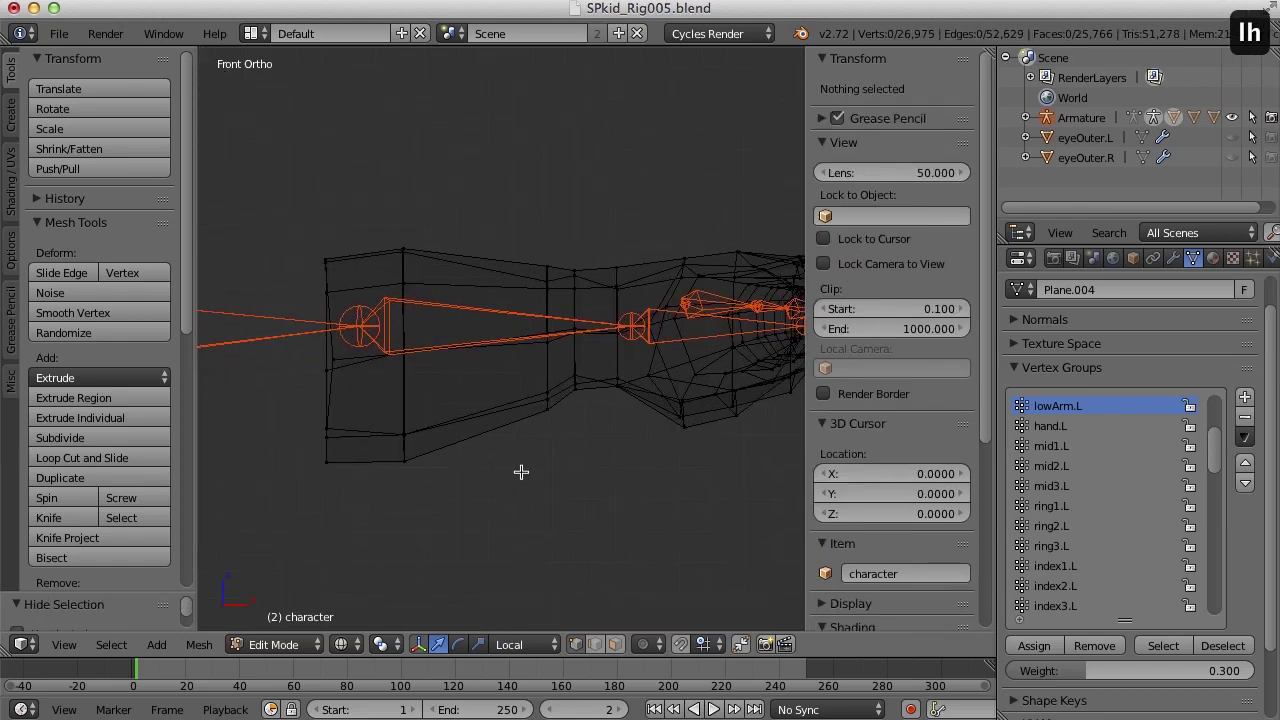
pyautogui.press('b')
pyautogui.moveTo(380, 227); pyautogui.dragTo(595, 535)
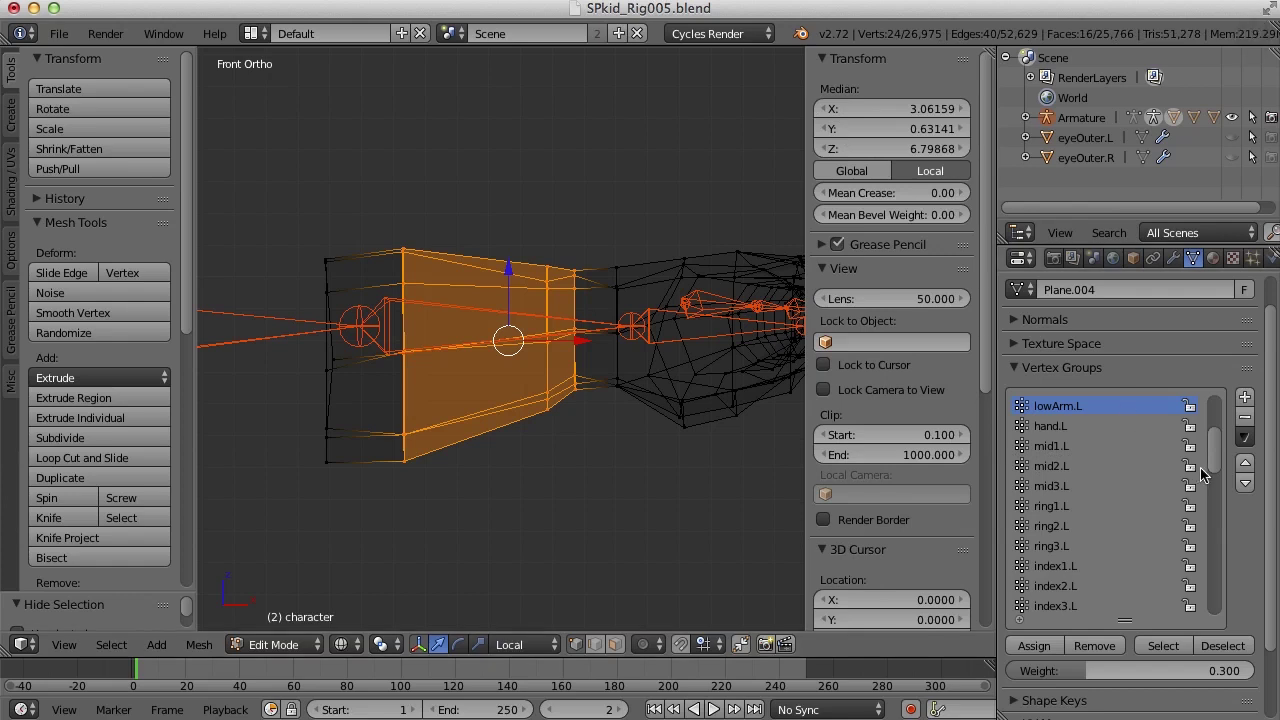
pyautogui.click(1110, 672)
pyautogui.write('1')
pyautogui.press('Return')
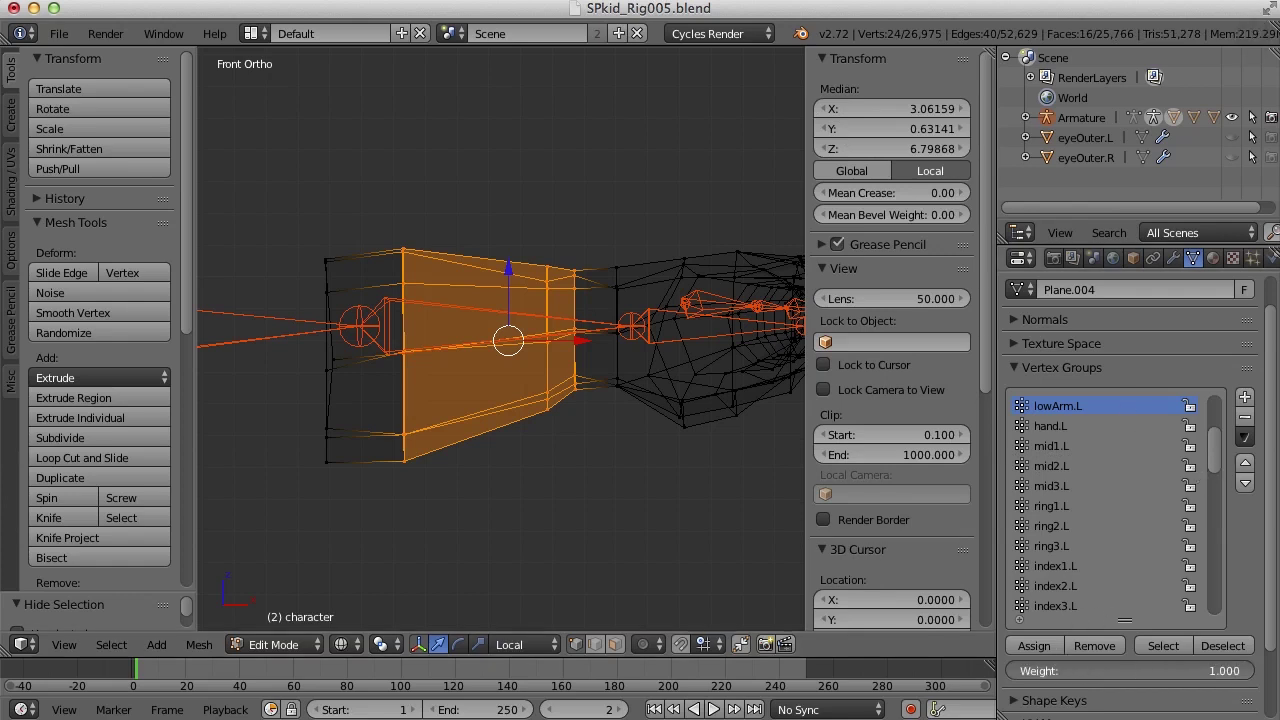
pyautogui.click(1049, 649)
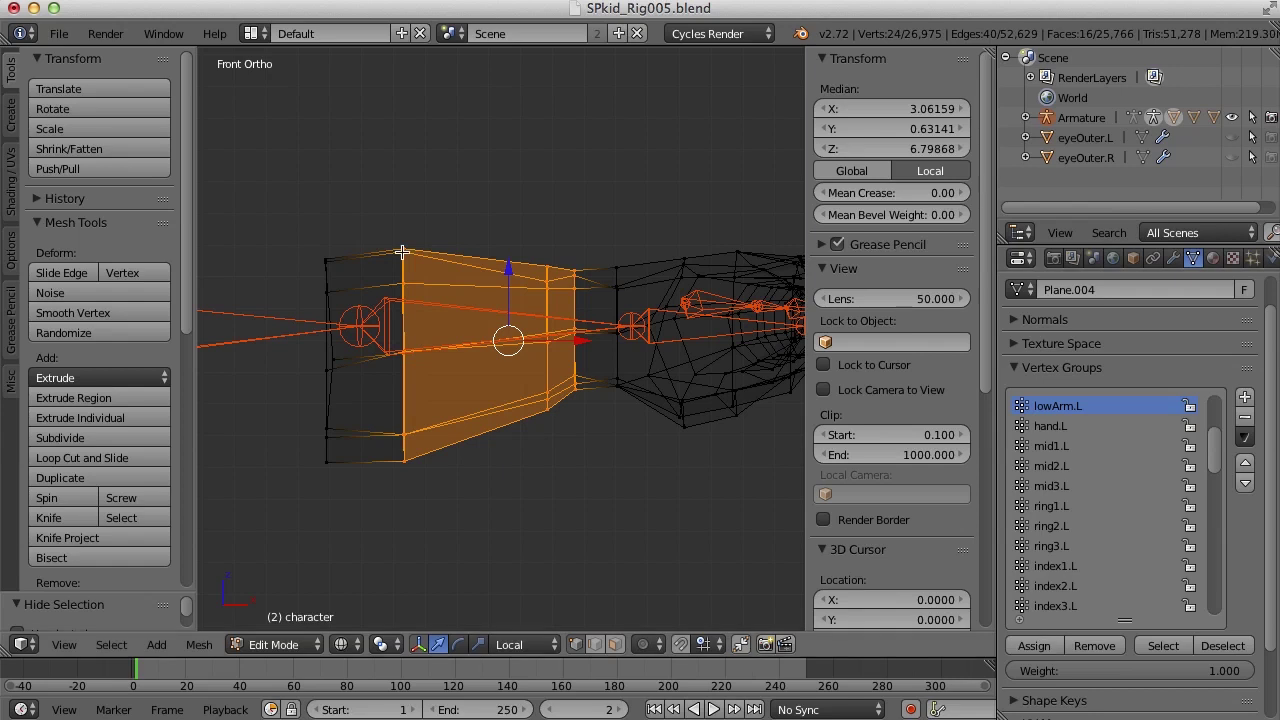
# - Snap the 3D cursor to the center and assign the left forearm's elbow-end vertex loop to lowArm.L with weight 0.250
pyautogui.rightClick(333, 359)
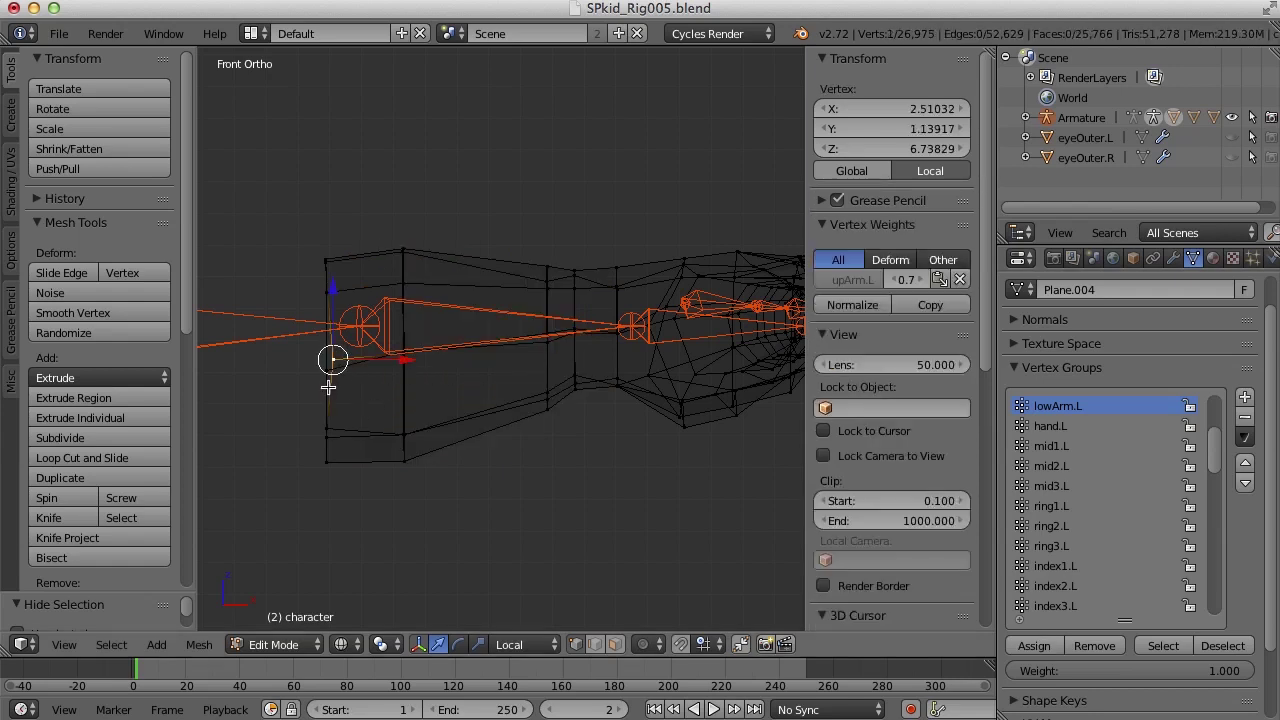
pyautogui.keyDown('alt'); pyautogui.rightClick(330, 388); pyautogui.keyUp('alt')
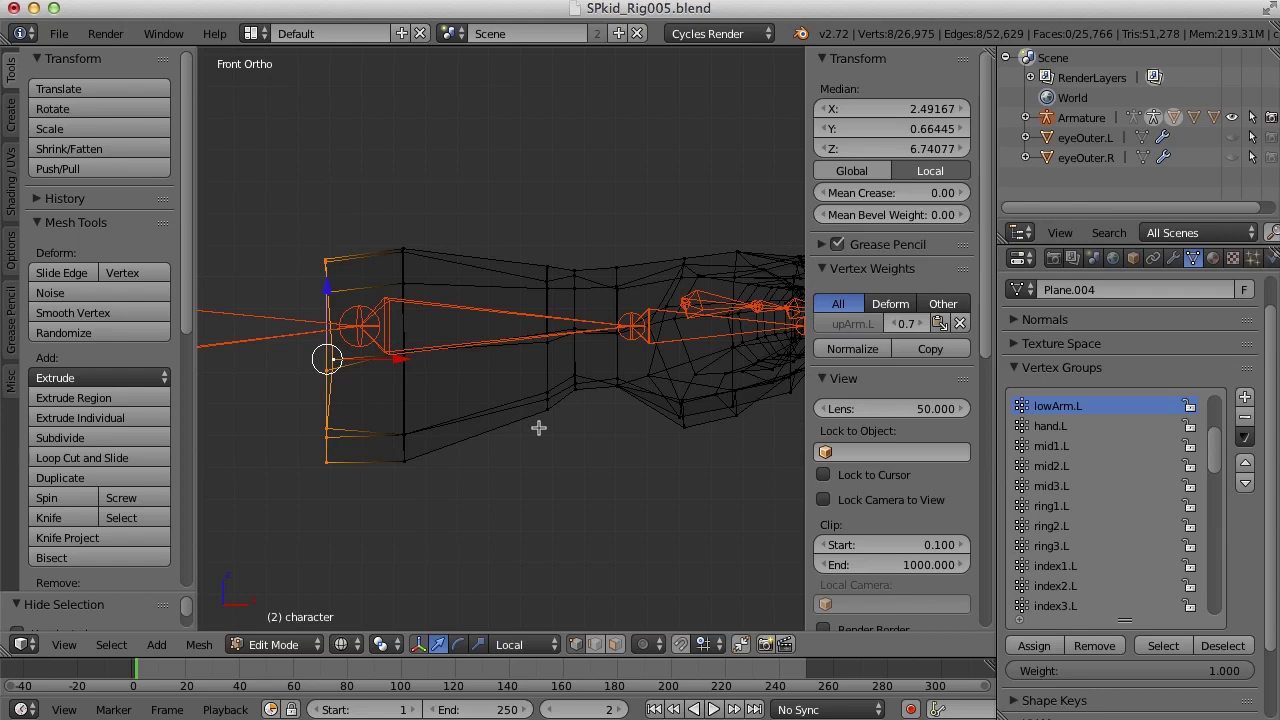
pyautogui.hotkey('shift', 's')
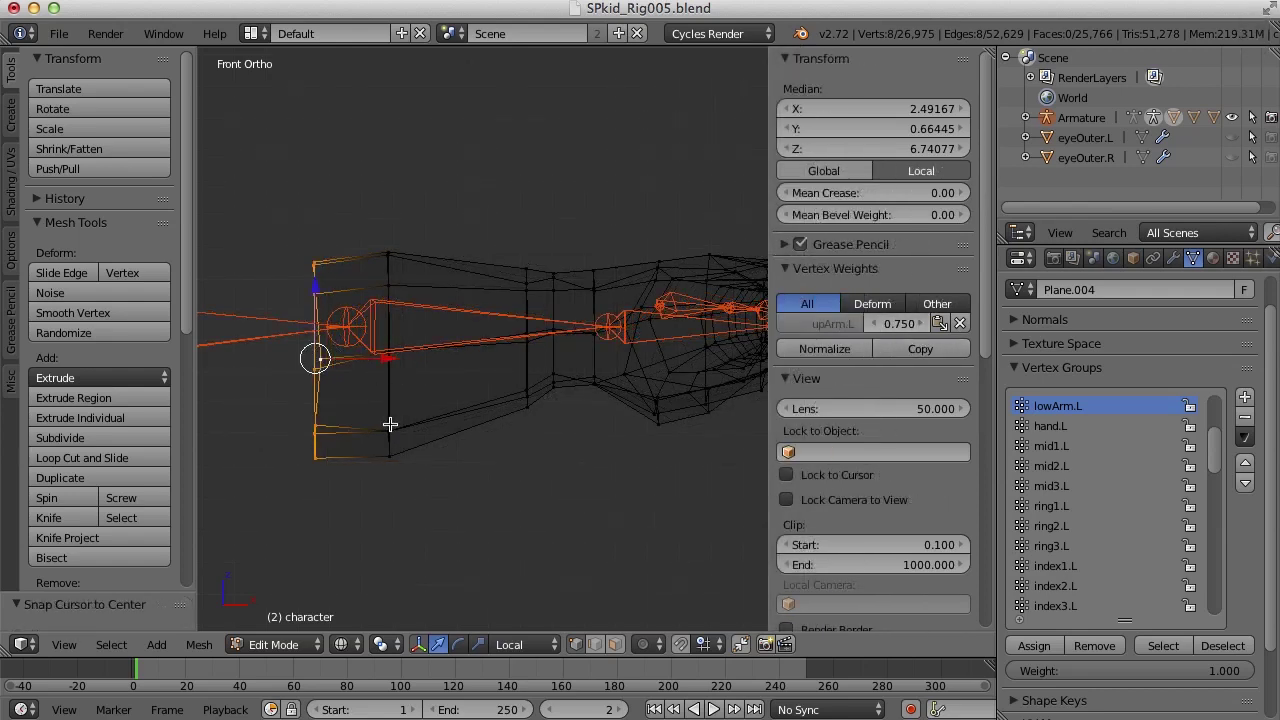
pyautogui.click(1160, 674)
pyautogui.write('.25')
pyautogui.press('Return')
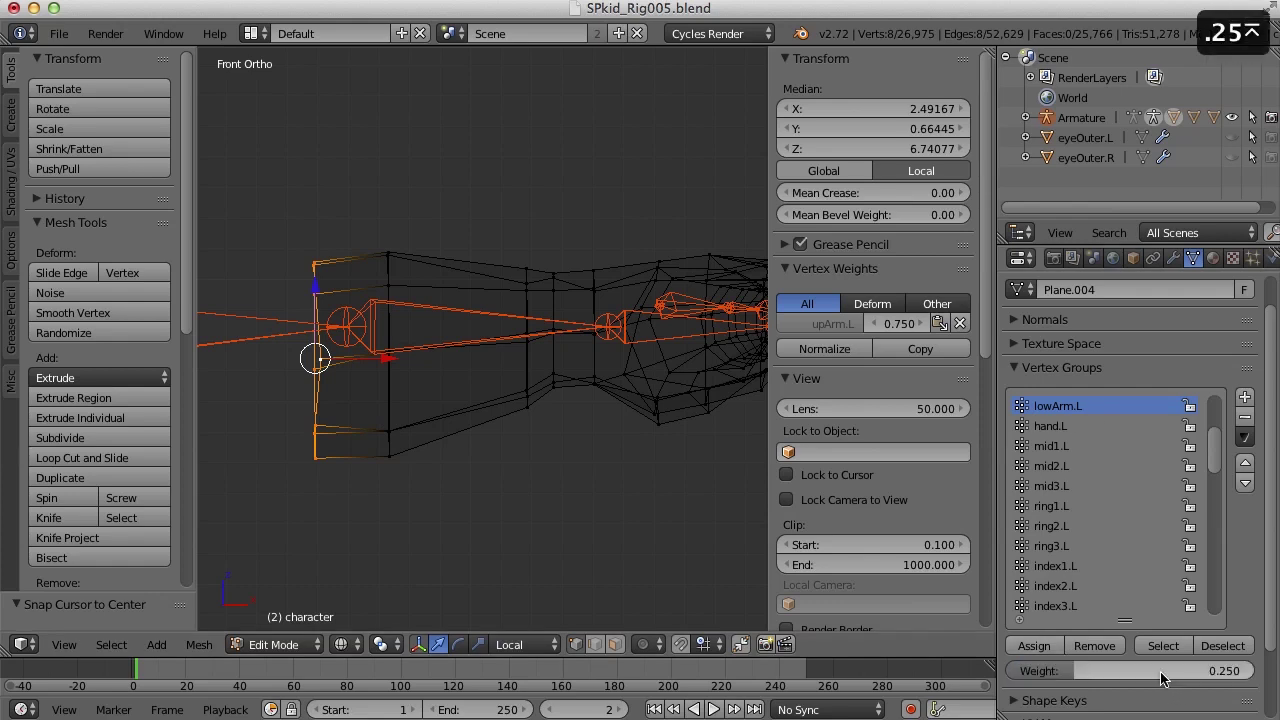
pyautogui.click(1045, 648)
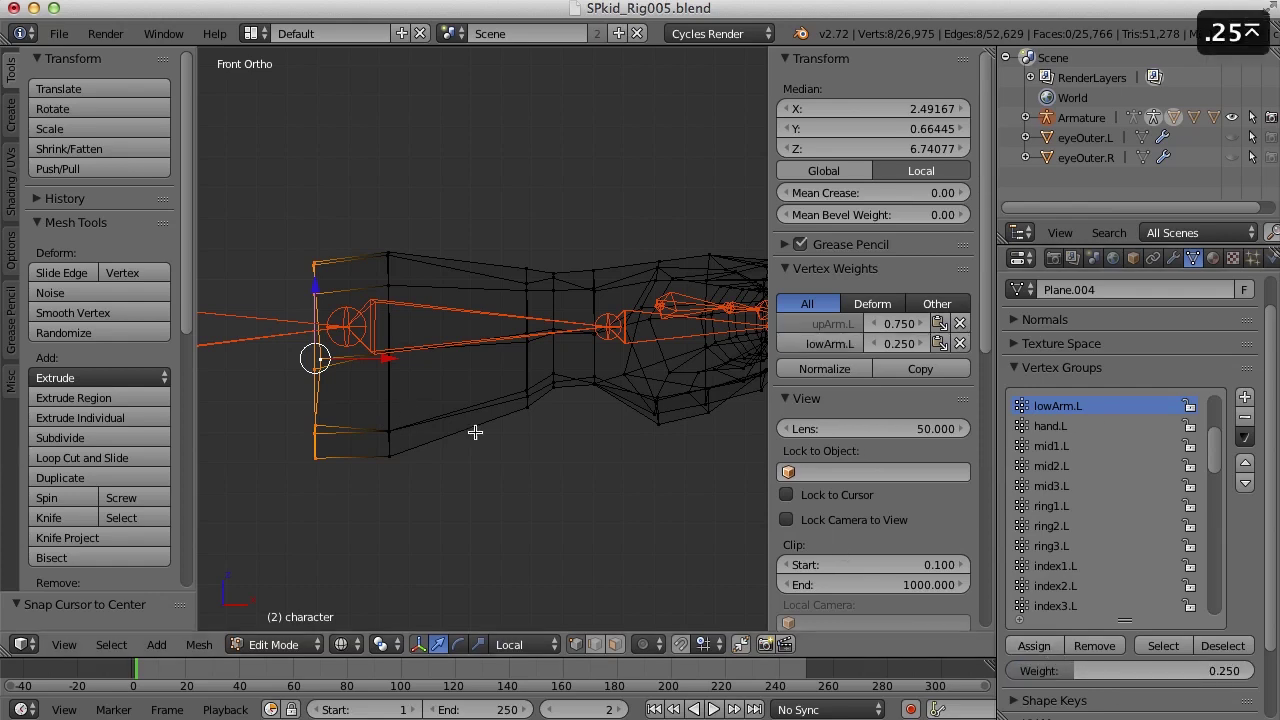
# - Assign the vertex loop at the left wrist to both lowArm.L and hand.L with weight 0.500 each
pyautogui.keyDown('shift'); pyautogui.moveTo(643, 409); pyautogui.dragTo(554, 416, button='middle'); pyautogui.keyUp('shift')
pyautogui.press('a')
pyautogui.press('b')
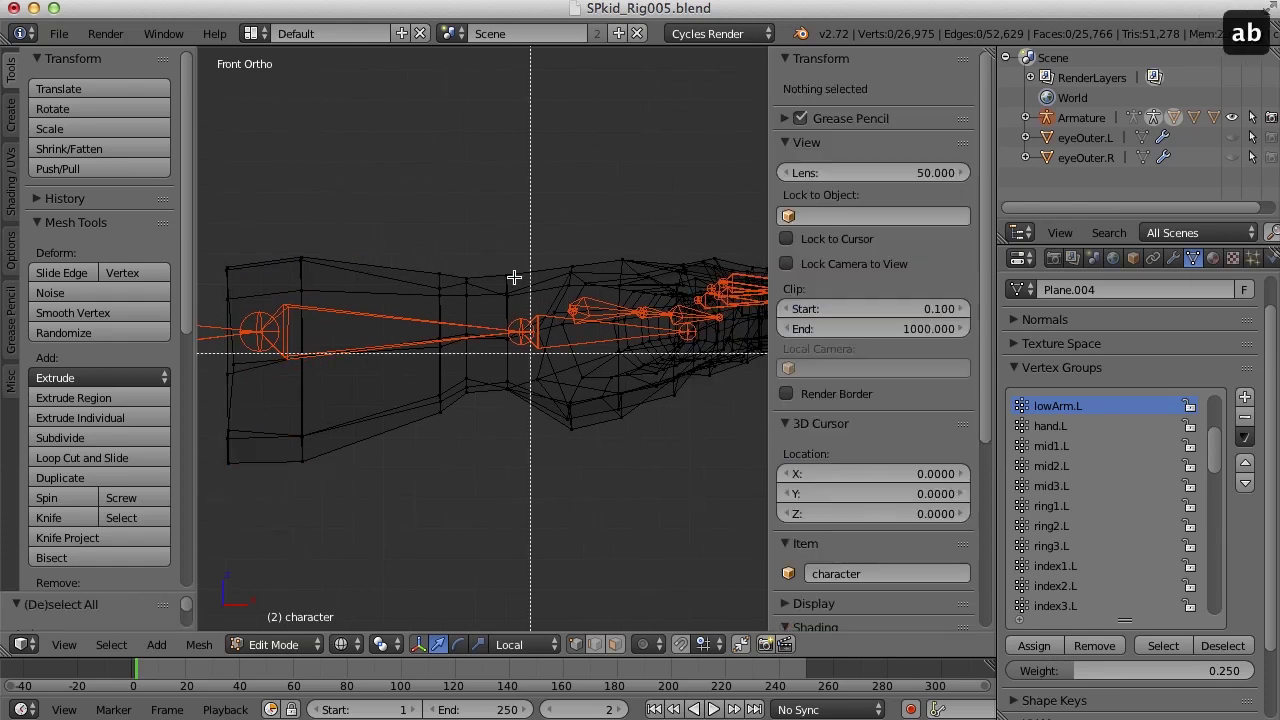
pyautogui.press('Escape')
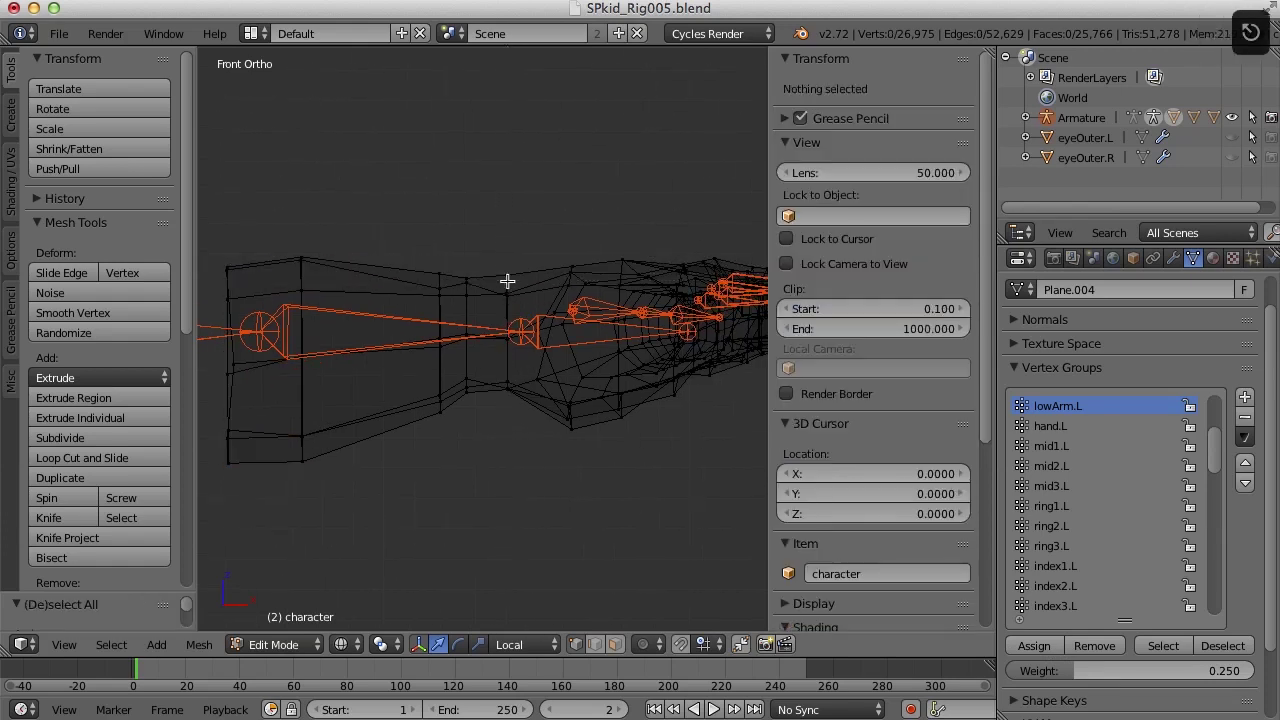
pyautogui.keyDown('alt'); pyautogui.rightClick(508, 300); pyautogui.keyUp('alt')
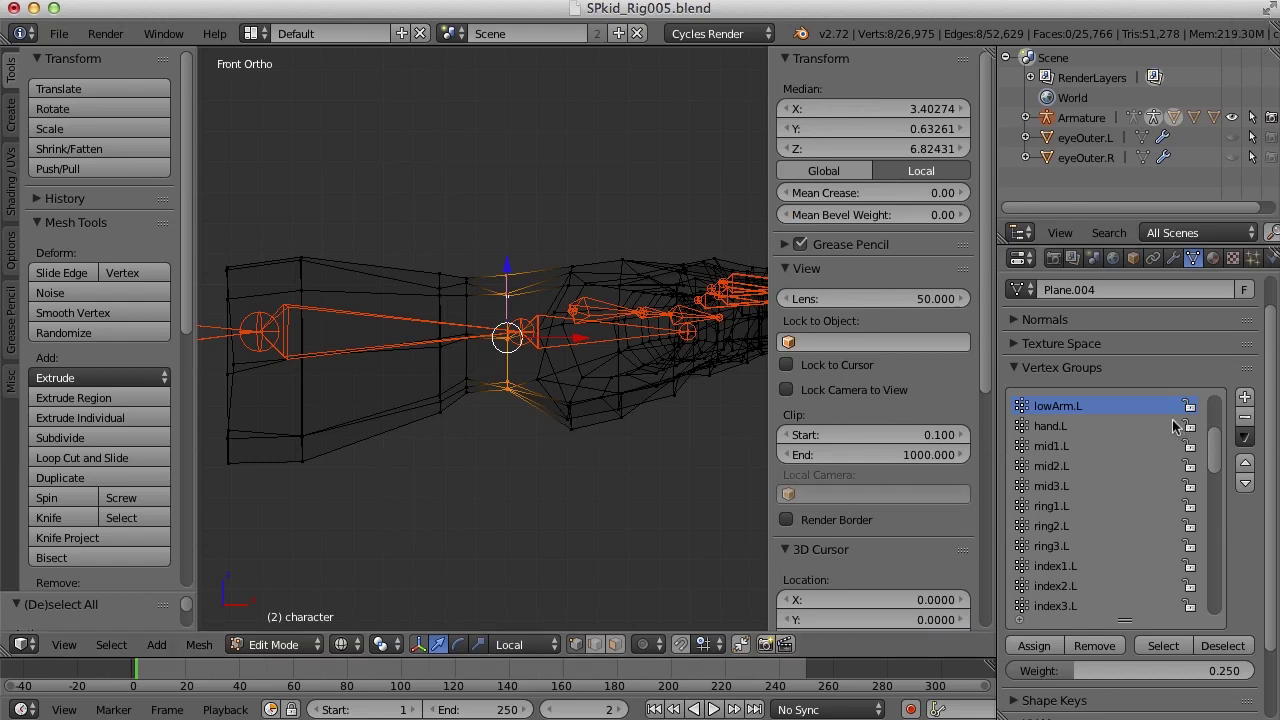
pyautogui.click(1113, 671)
pyautogui.write('.5')
pyautogui.press('Return')
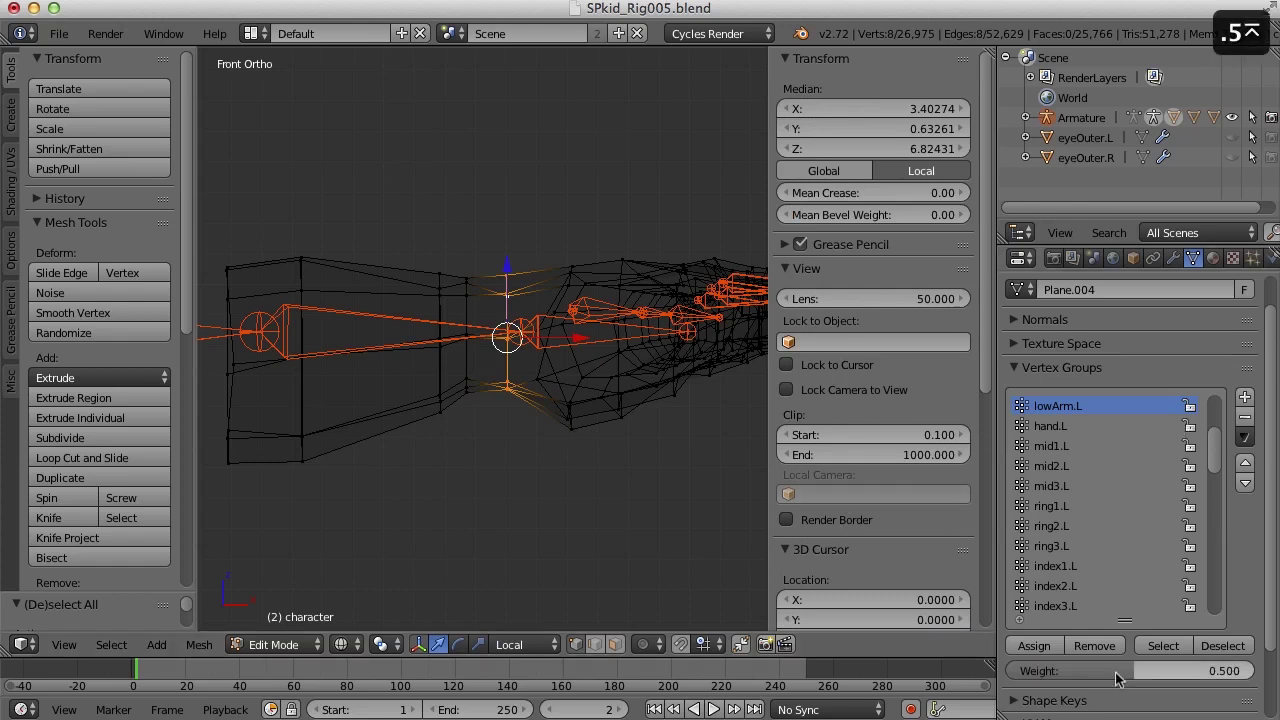
pyautogui.click(1035, 646)
pyautogui.click(1060, 426)
pyautogui.click(1047, 650)
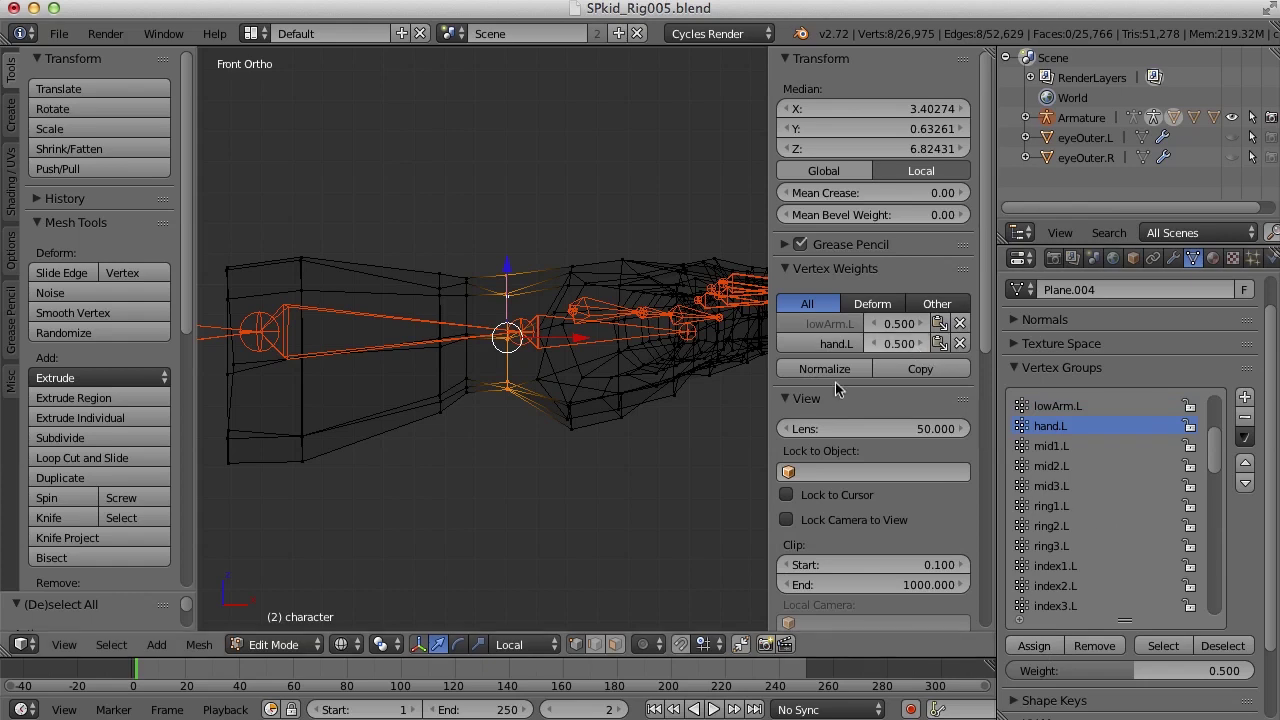
# - Reveal the hidden shirt mesh, deselect everything, and leave Edit Mode for Weight Paint mode
pyautogui.keyDown('shift'); pyautogui.moveTo(583, 451); pyautogui.dragTo(614, 434, button='middle'); pyautogui.keyUp('shift')
pyautogui.hotkey('alt', 'h')
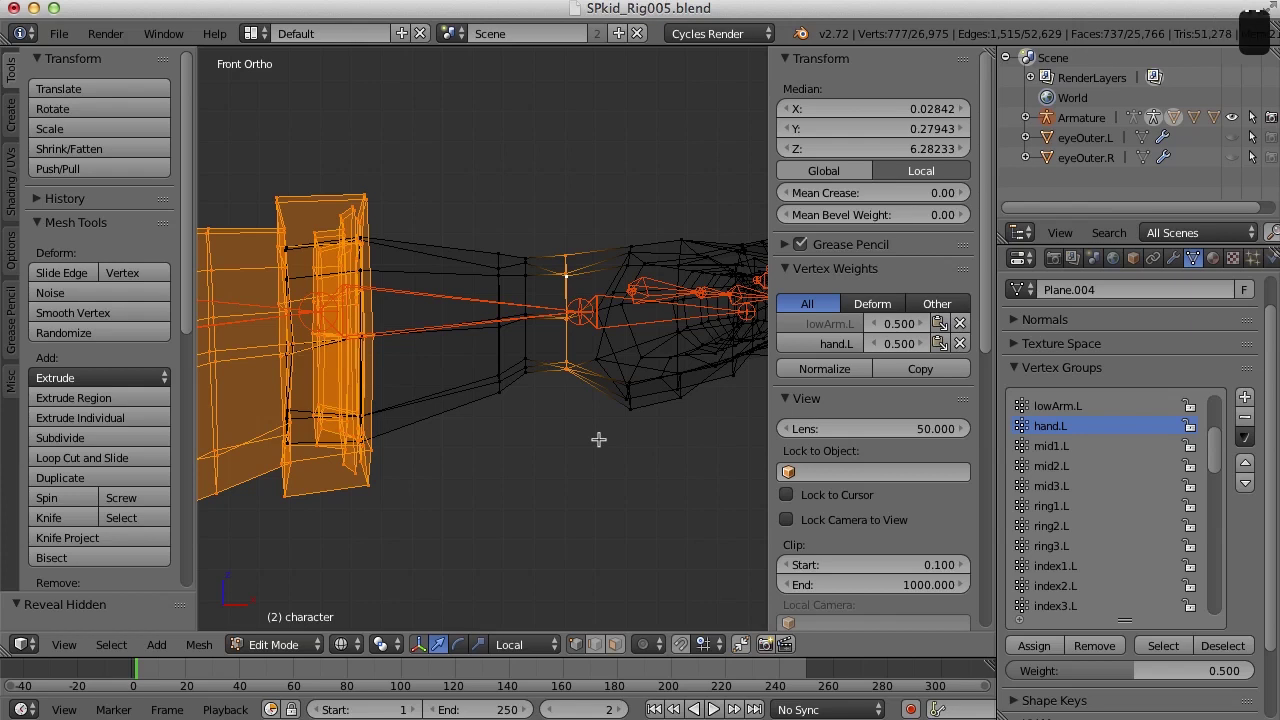
pyautogui.press('a')
pyautogui.press('Tab')
# - Inspect the painted weights of the left upper arm and lower arm bones by making each one active in turn
pyautogui.keyDown('shift'); pyautogui.moveTo(591, 445); pyautogui.dragTo(634, 440, button='middle'); pyautogui.keyUp('shift')
pyautogui.keyDown('ctrl'); pyautogui.rightClick(291, 318); pyautogui.keyUp('ctrl')
pyautogui.keyDown('ctrl'); pyautogui.rightClick(482, 322); pyautogui.keyUp('ctrl')
pyautogui.scroll(-4, 603, 420)
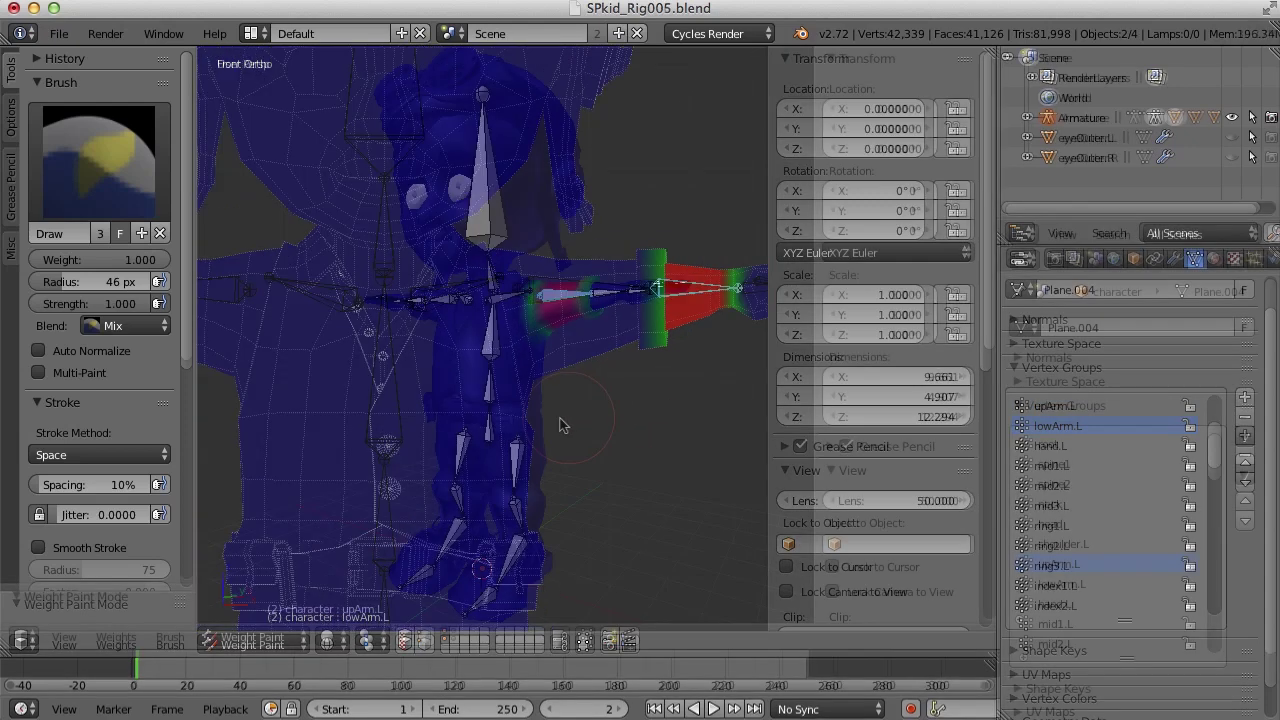